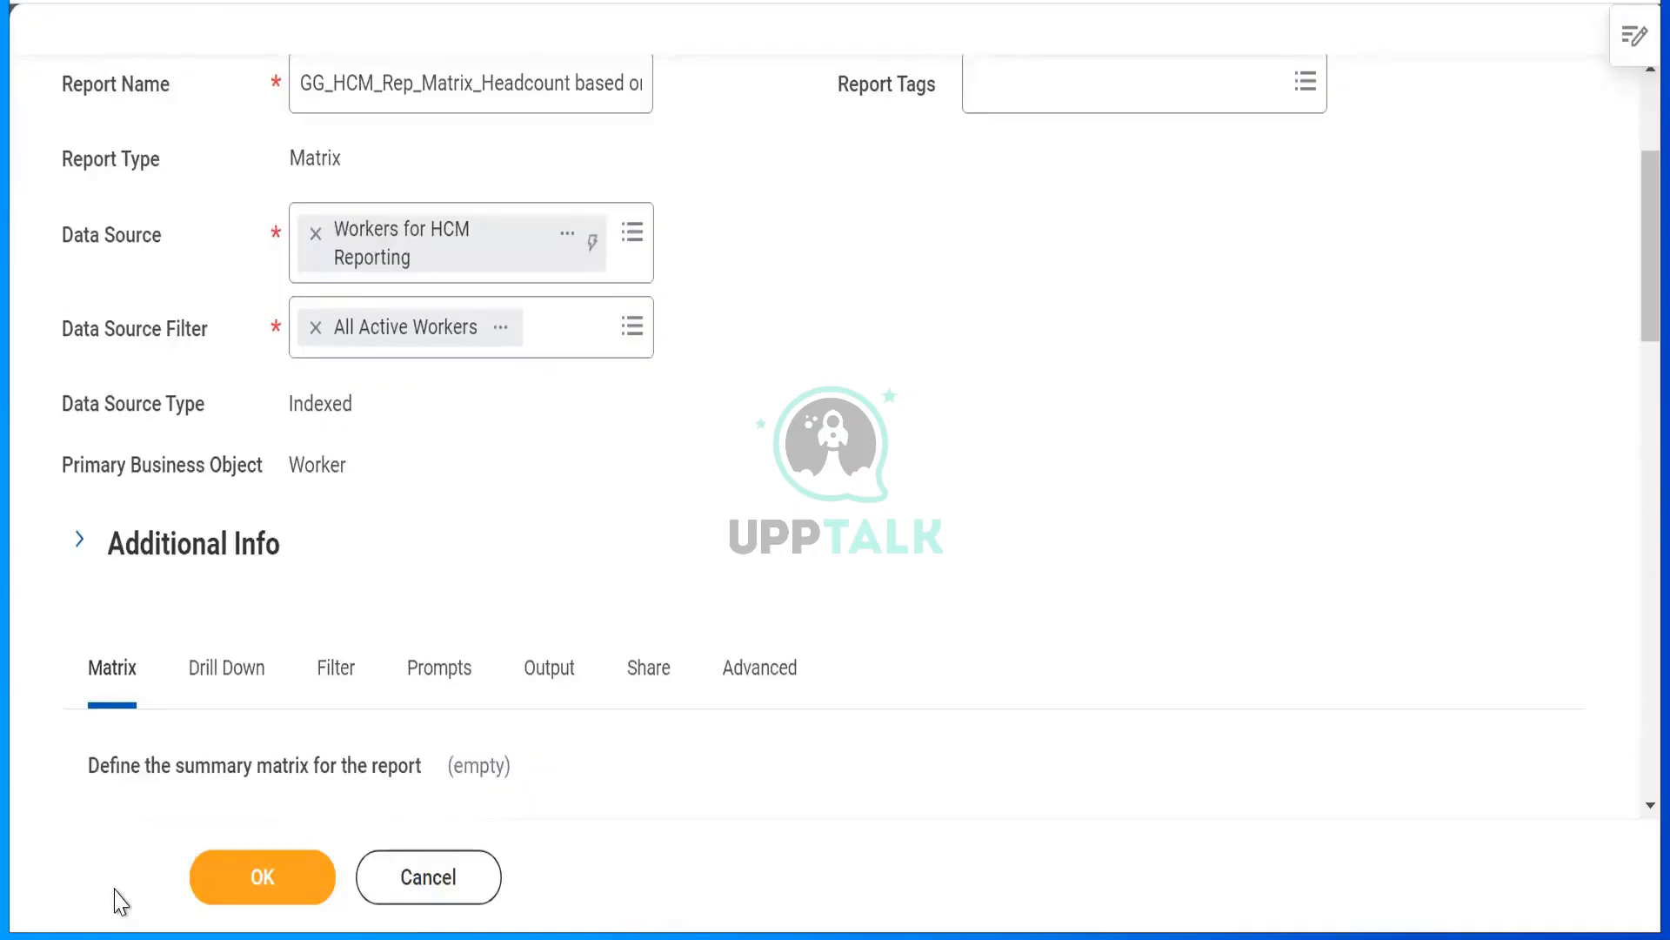
# Look through the list of existing report tags available for the matrix report.
pyautogui.scroll(1, 120, 900)
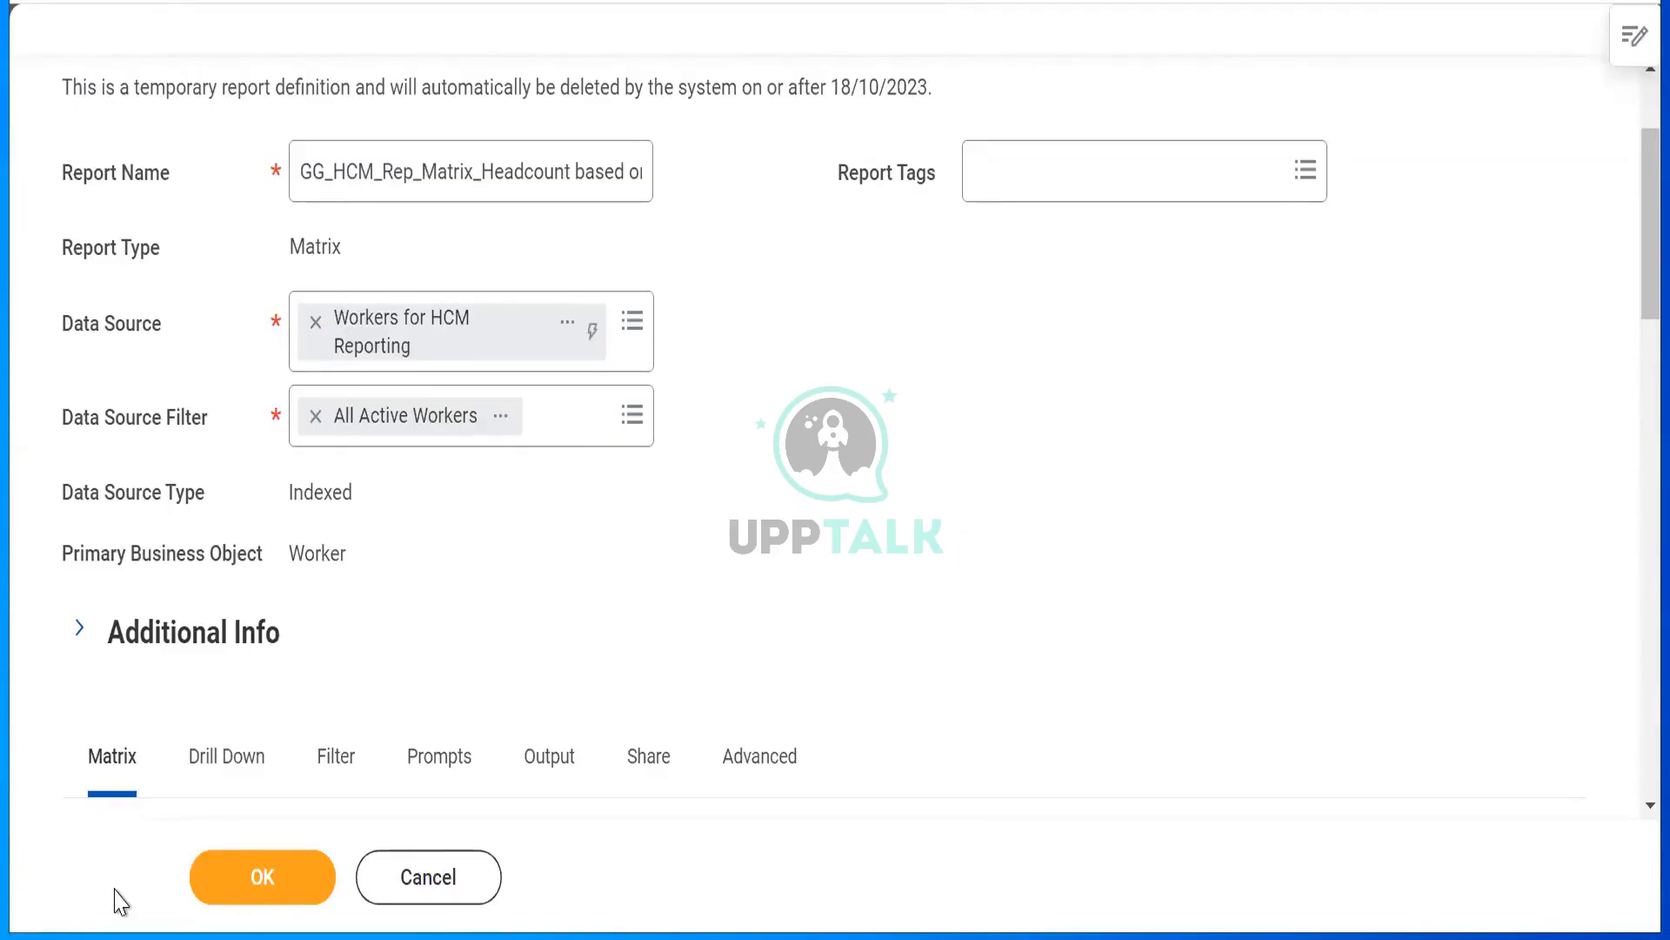
pyautogui.click(1304, 170)
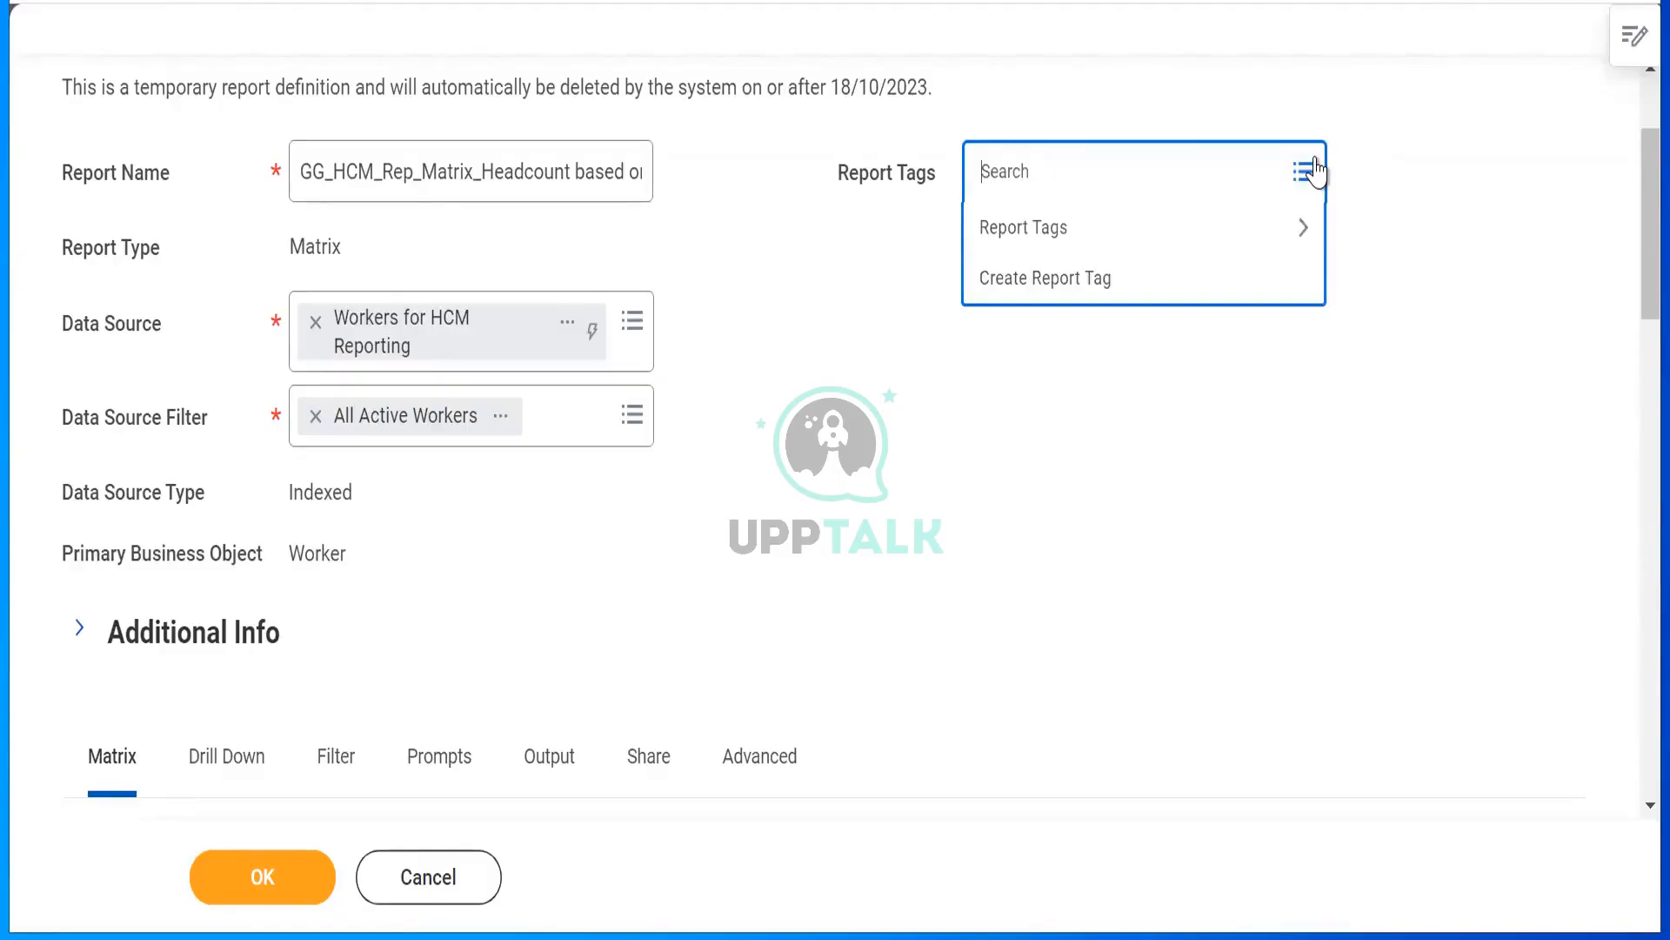
pyautogui.click(1264, 229)
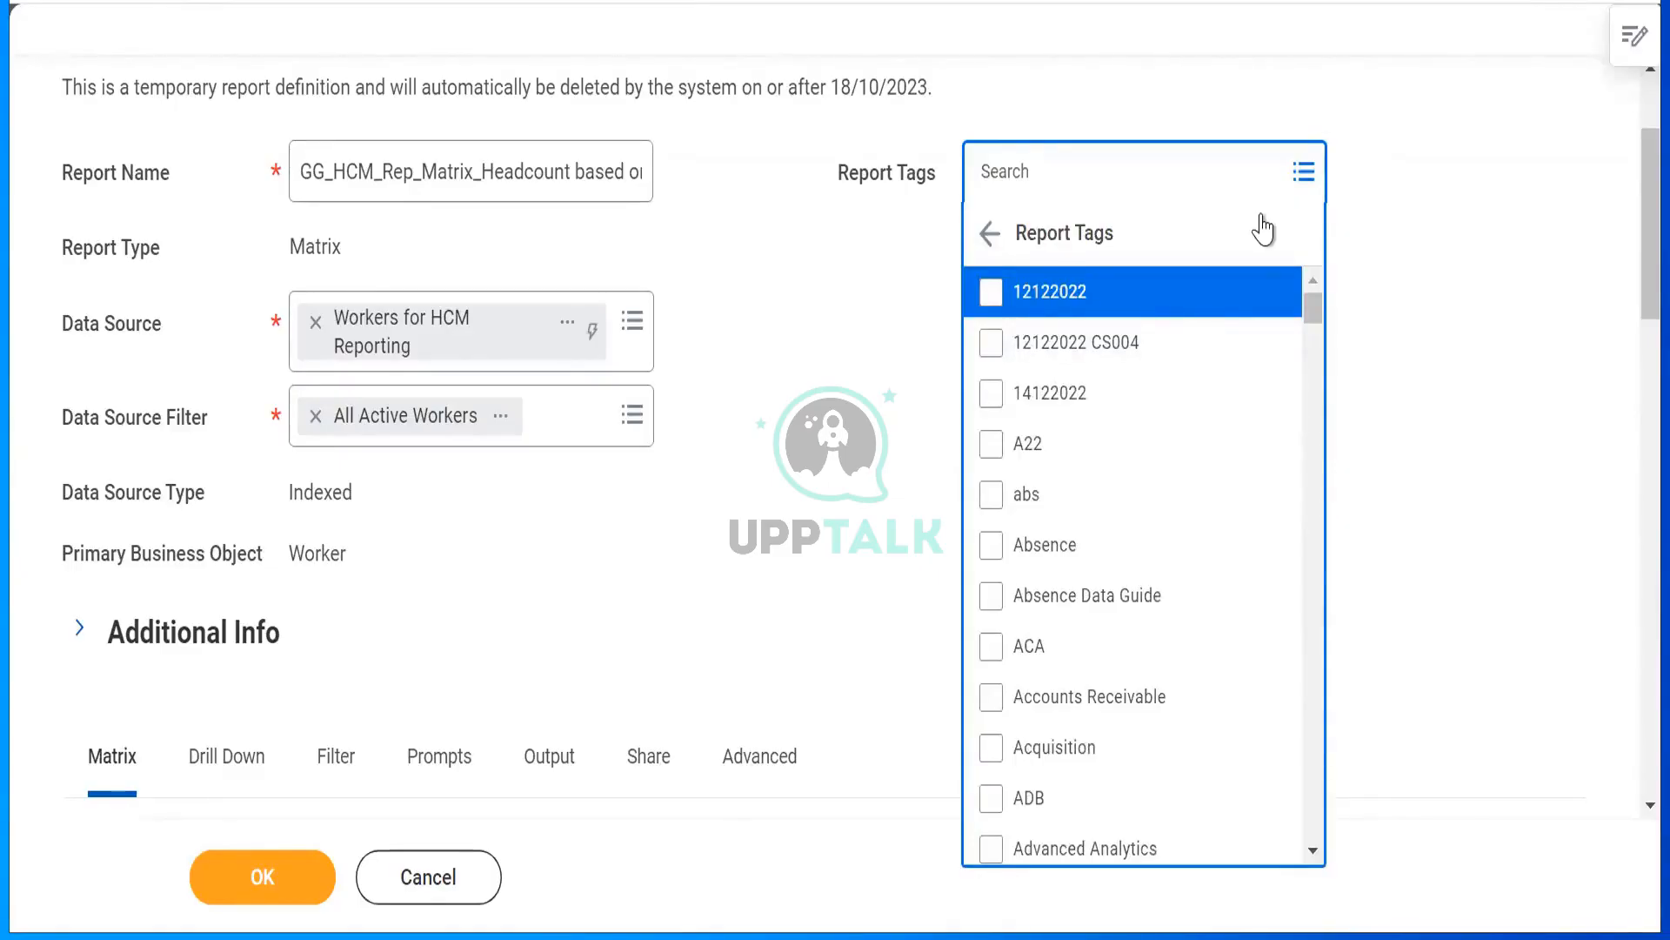
pyautogui.click(1314, 851)
pyautogui.click(1314, 851)
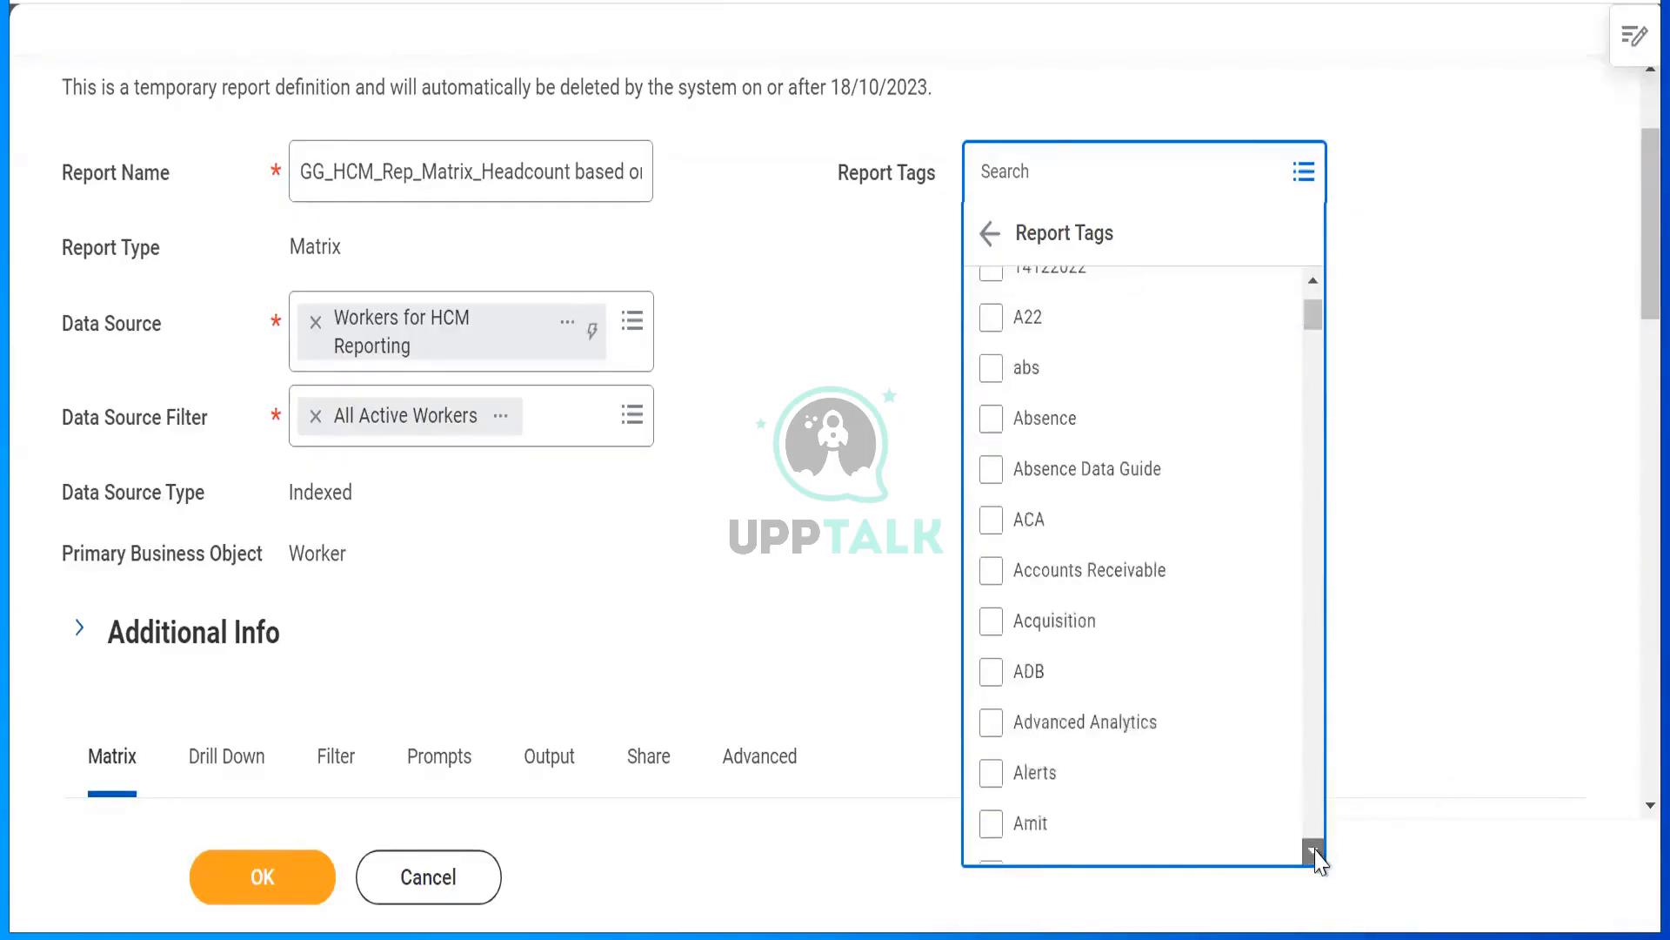
pyautogui.click(1314, 851)
pyautogui.click(1314, 851)
pyautogui.click(1313, 851)
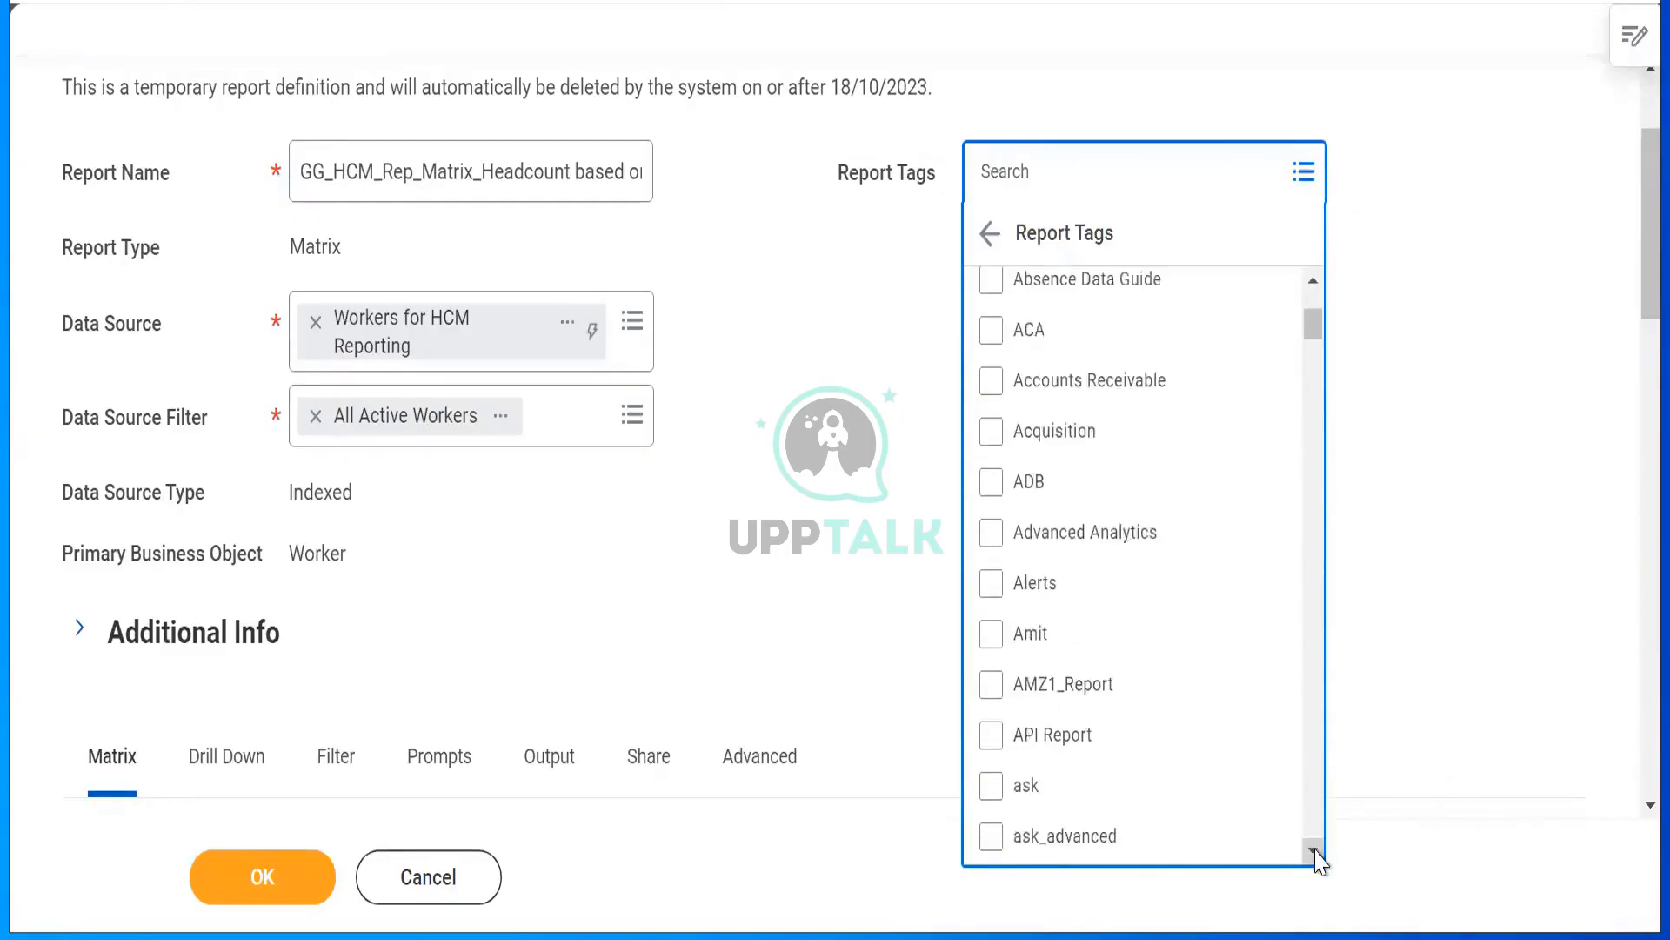
pyautogui.click(1313, 851)
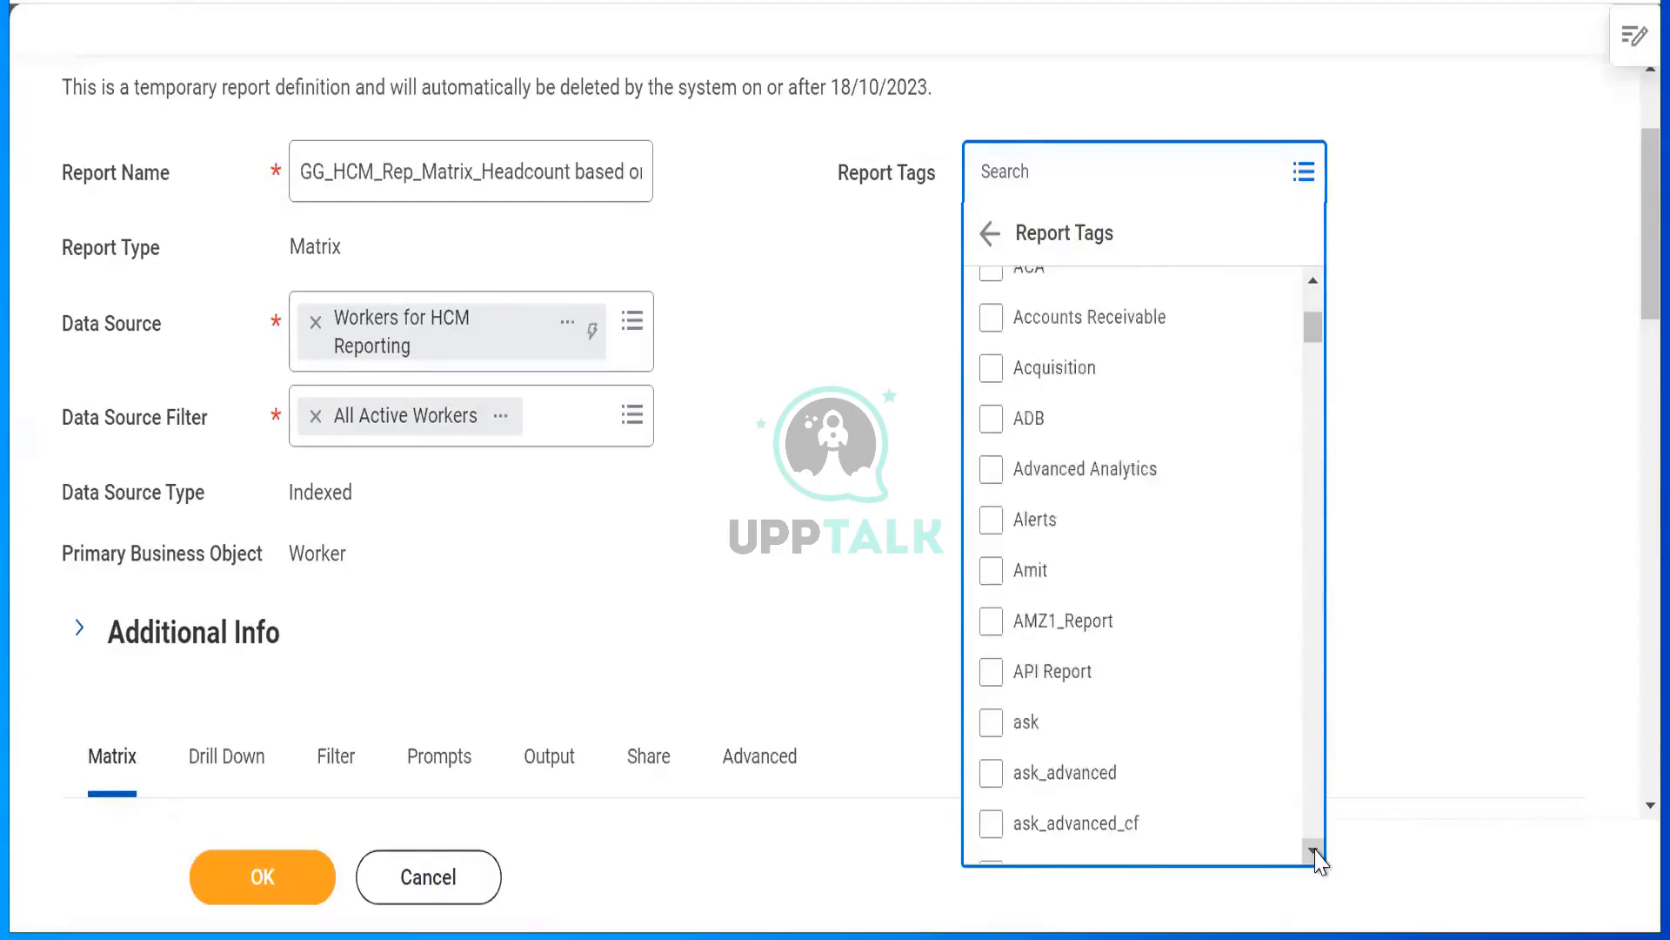
pyautogui.click(1314, 850)
pyautogui.click(1313, 851)
pyautogui.click(1314, 851)
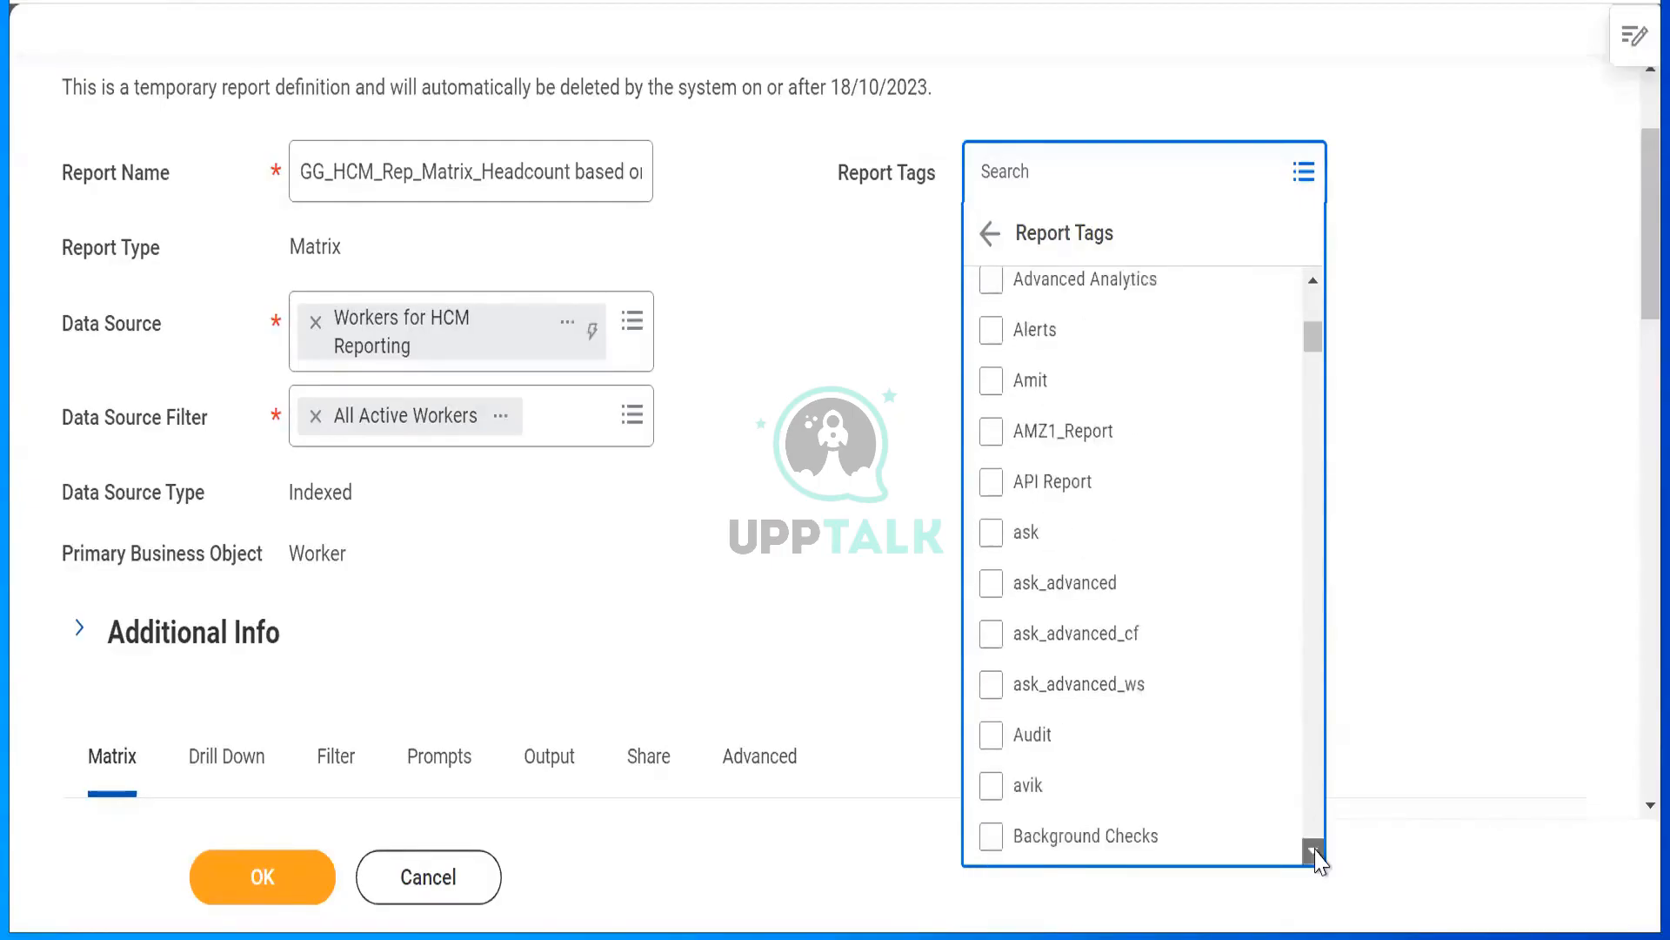
pyautogui.click(1314, 850)
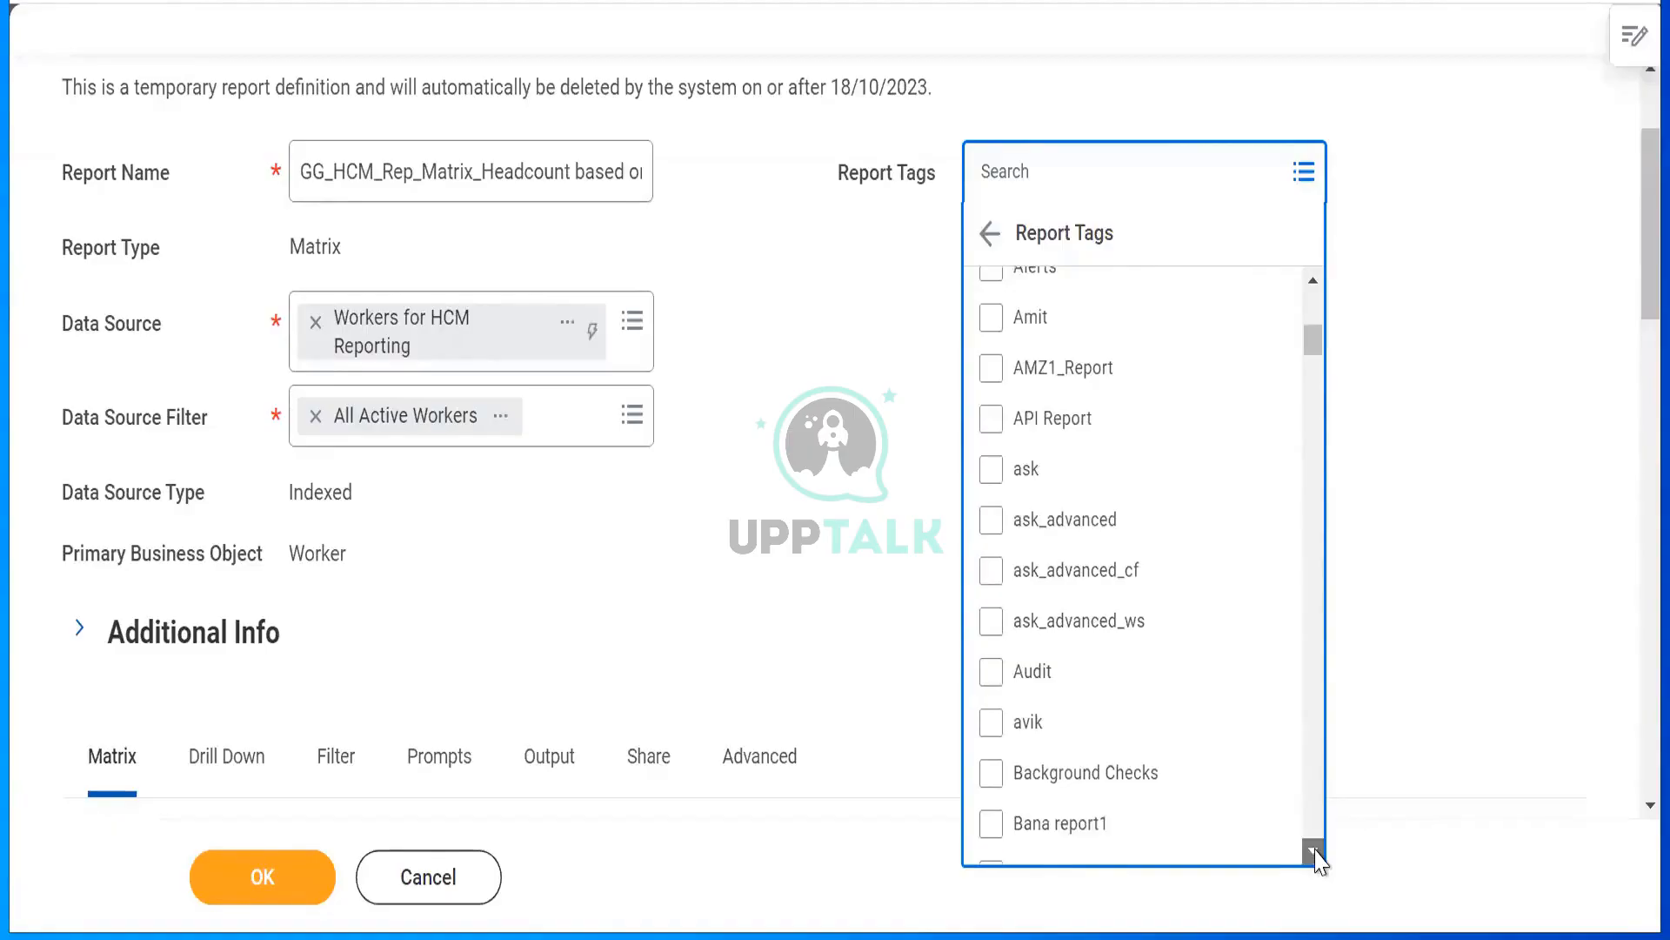
pyautogui.click(1314, 851)
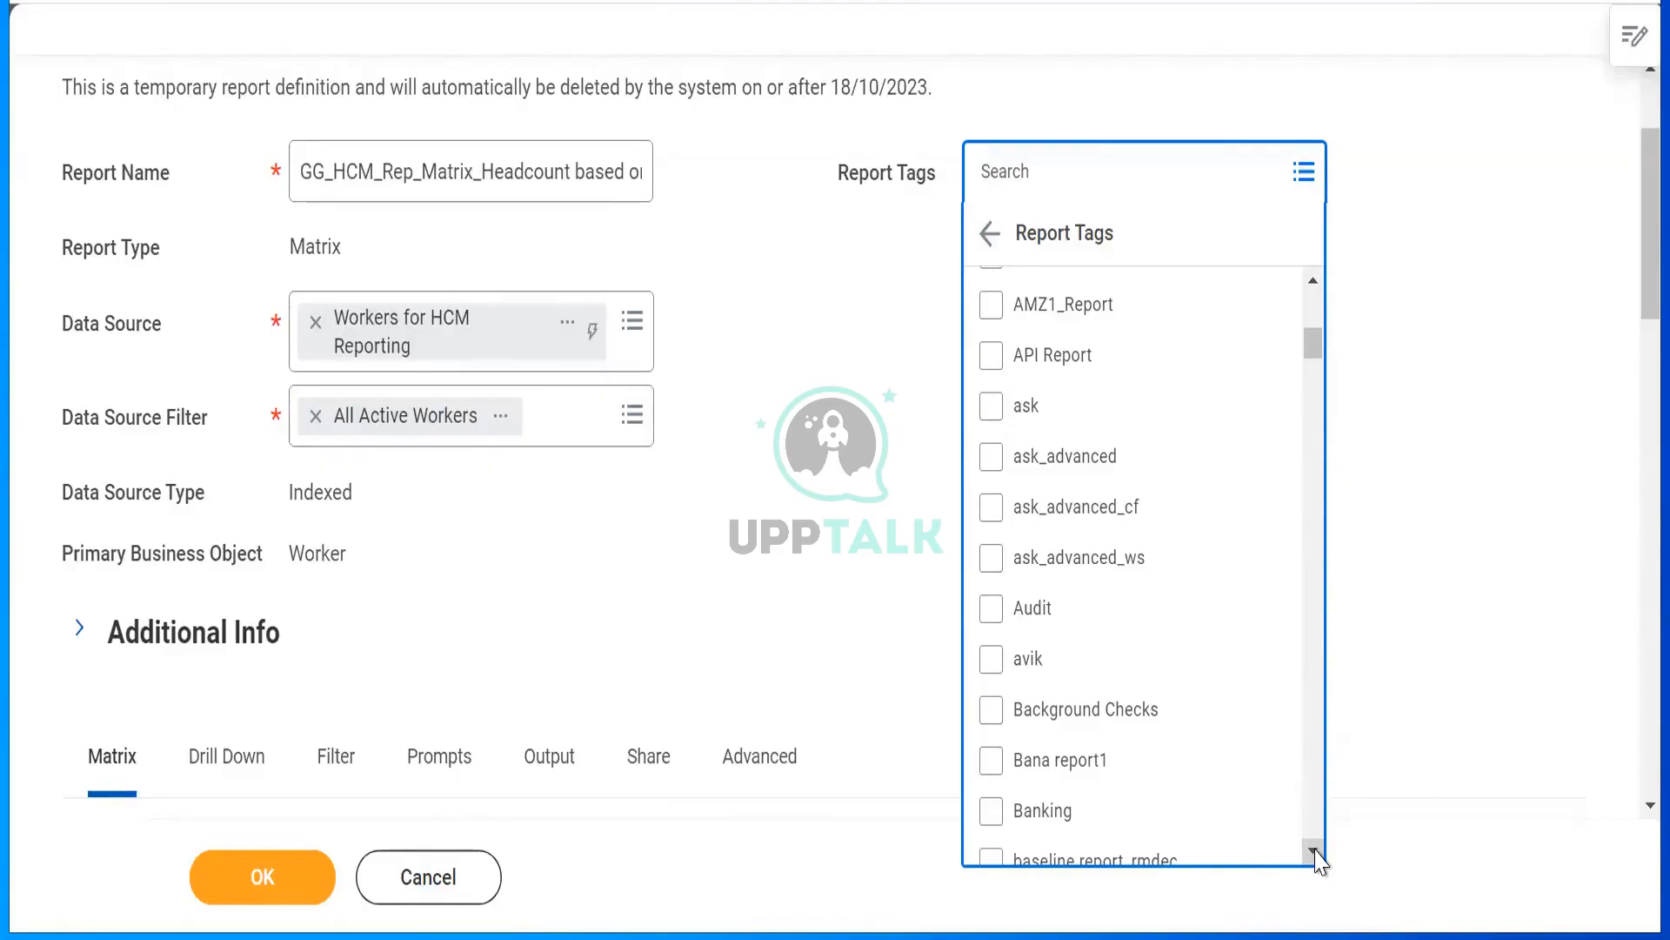
# Search the report tags for purge and assign the Purge tag to the report.
pyautogui.click(1218, 159)
pyautogui.write('pu')
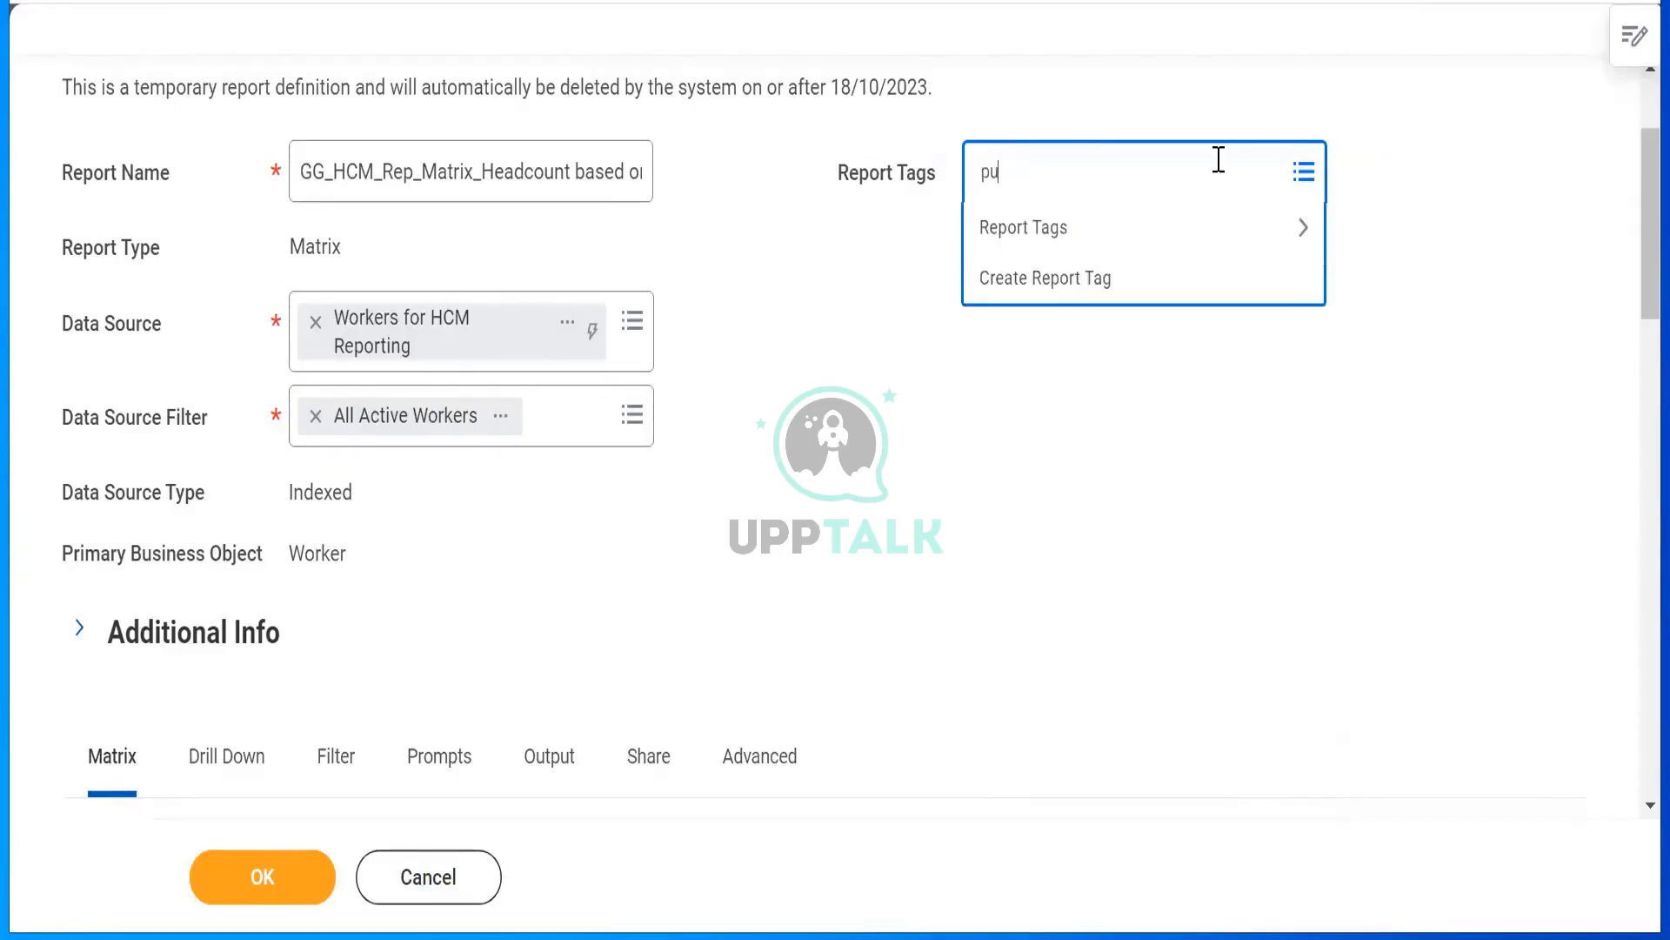
pyautogui.write('rge')
pyautogui.press('Return')
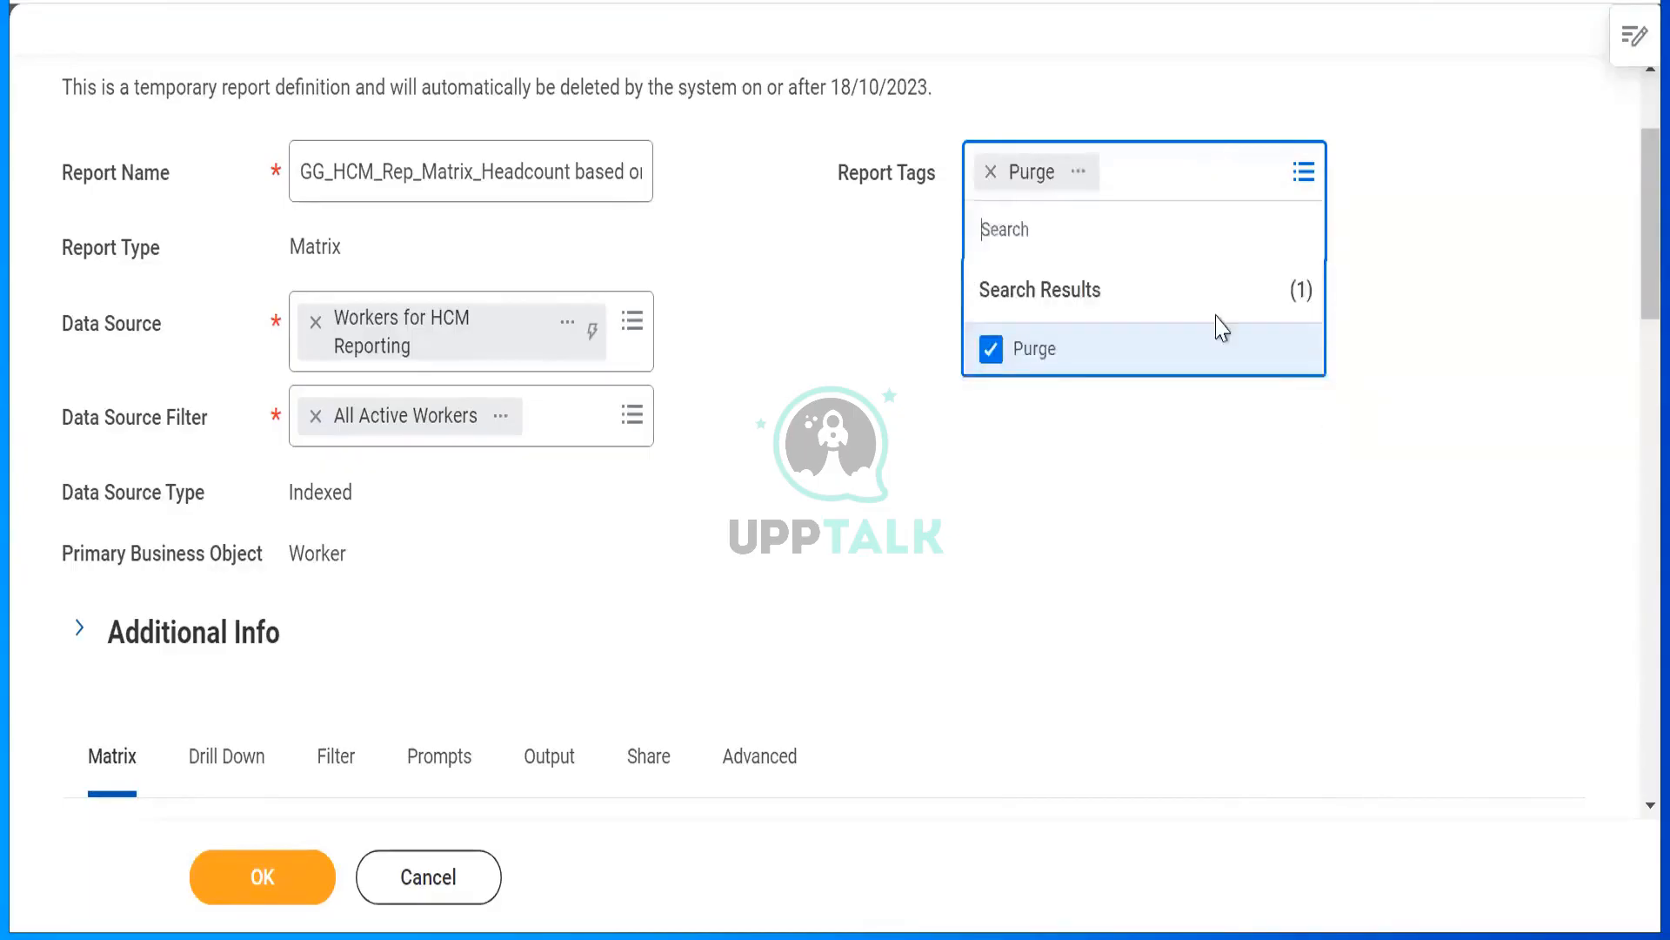
pyautogui.click(1236, 500)
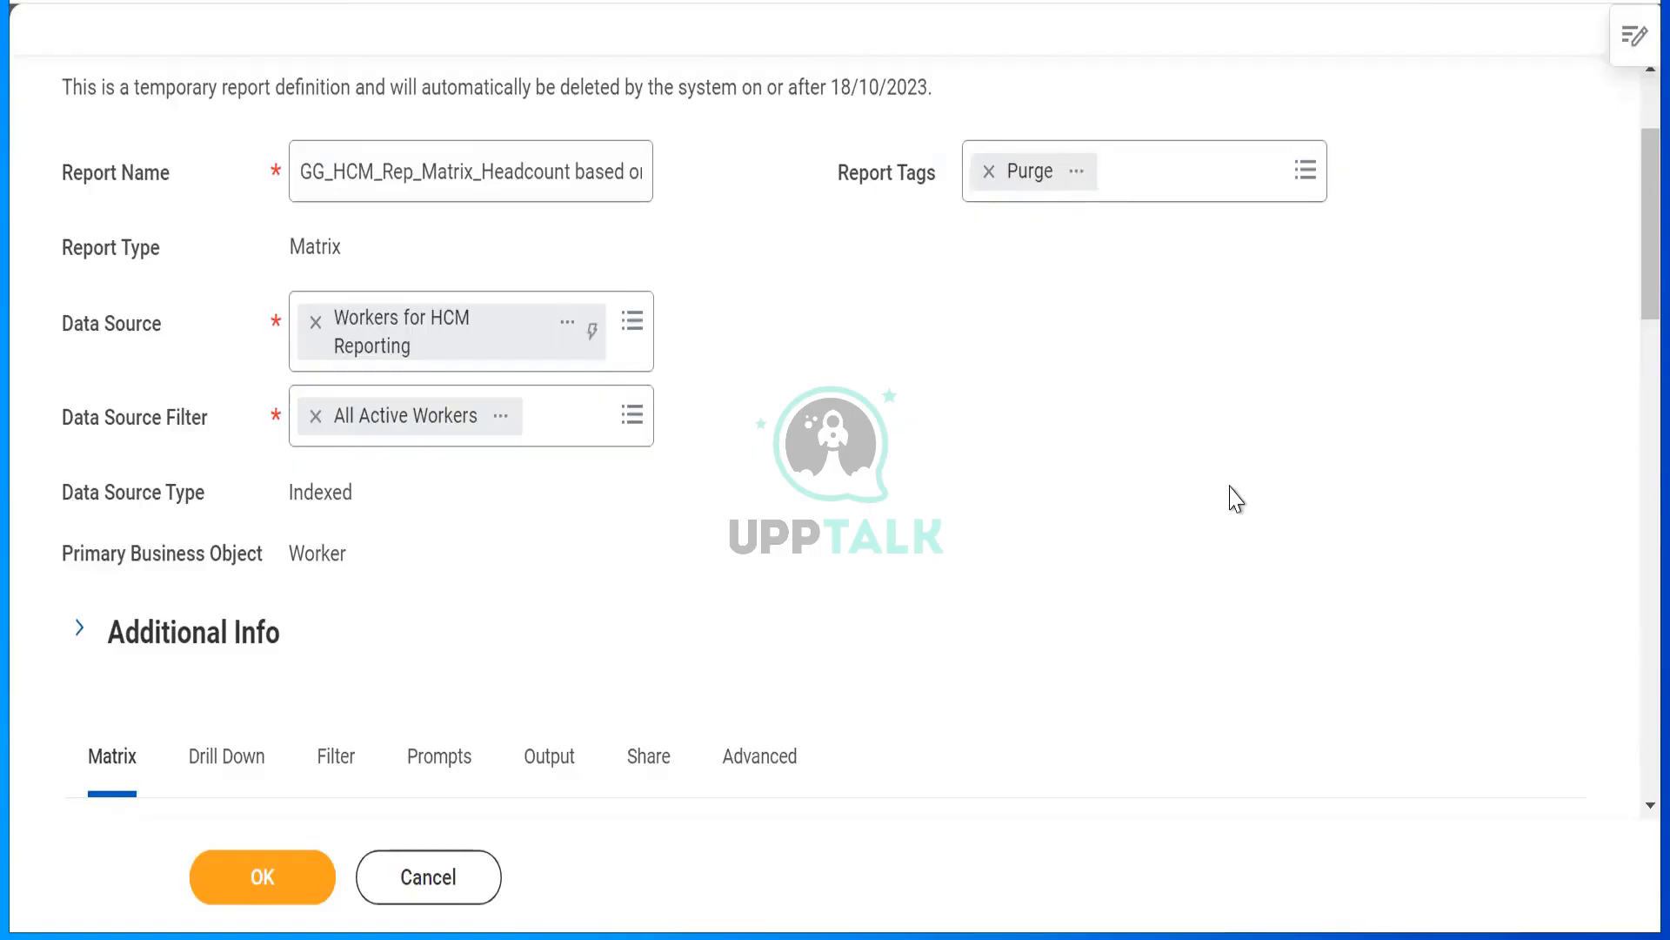
# Compare the matching location fields' details and group the matrix rows by Location Address - Country and Management Level - Primary Position.
pyautogui.scroll(-8, 1630, 560)
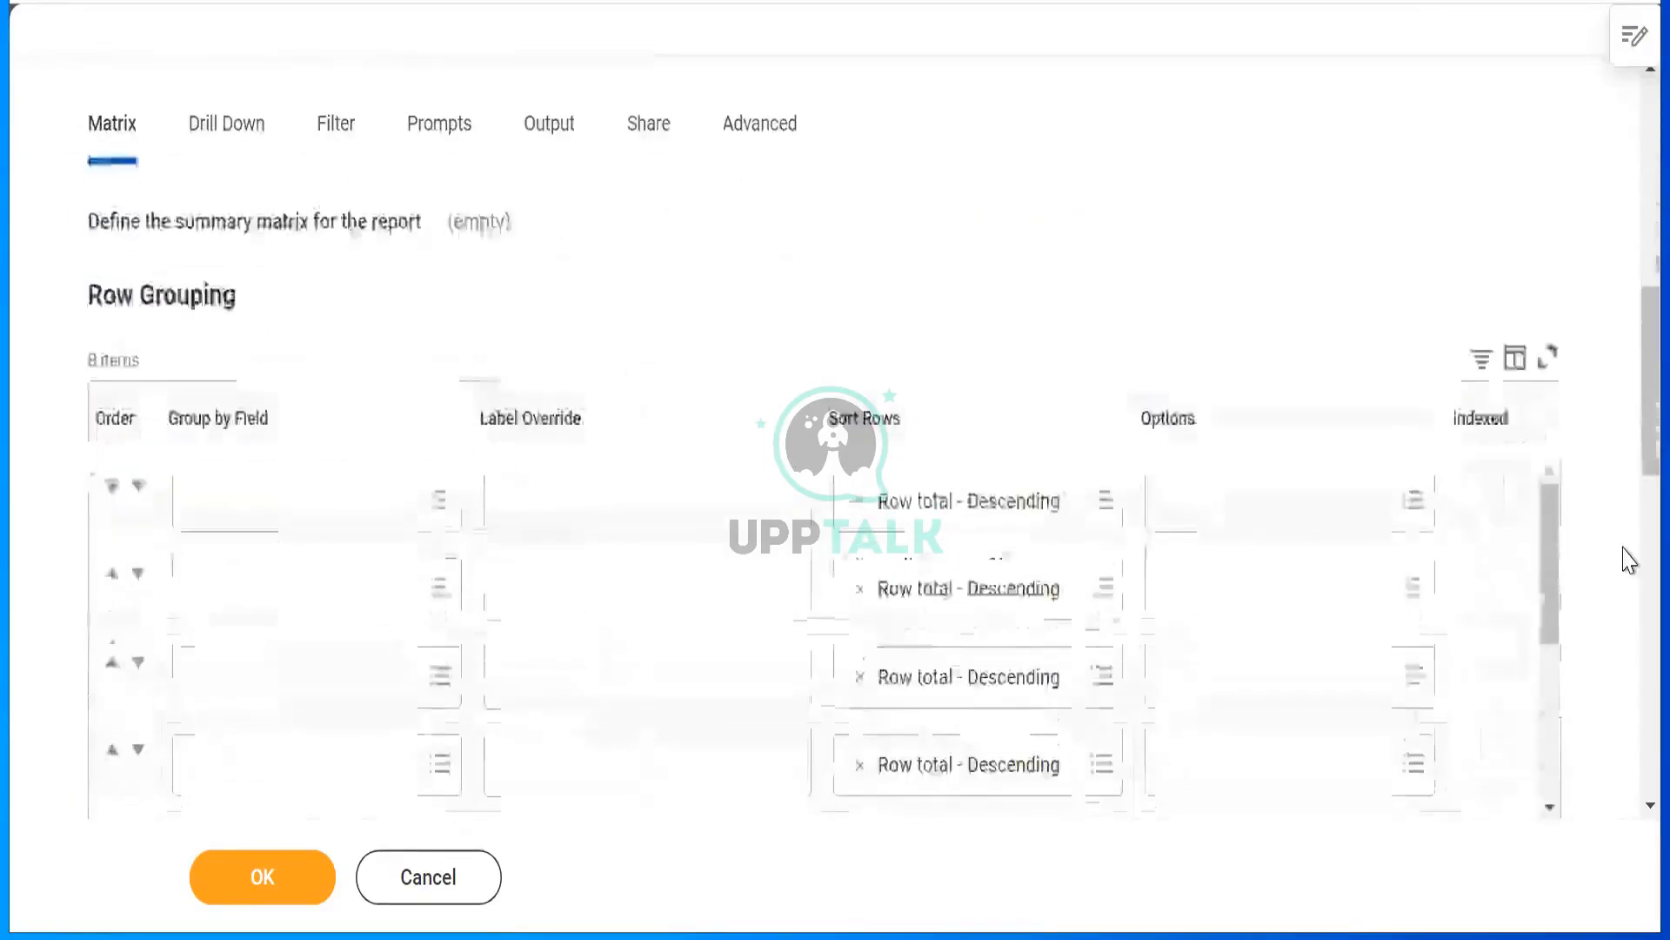
pyautogui.scroll(-1, 1630, 559)
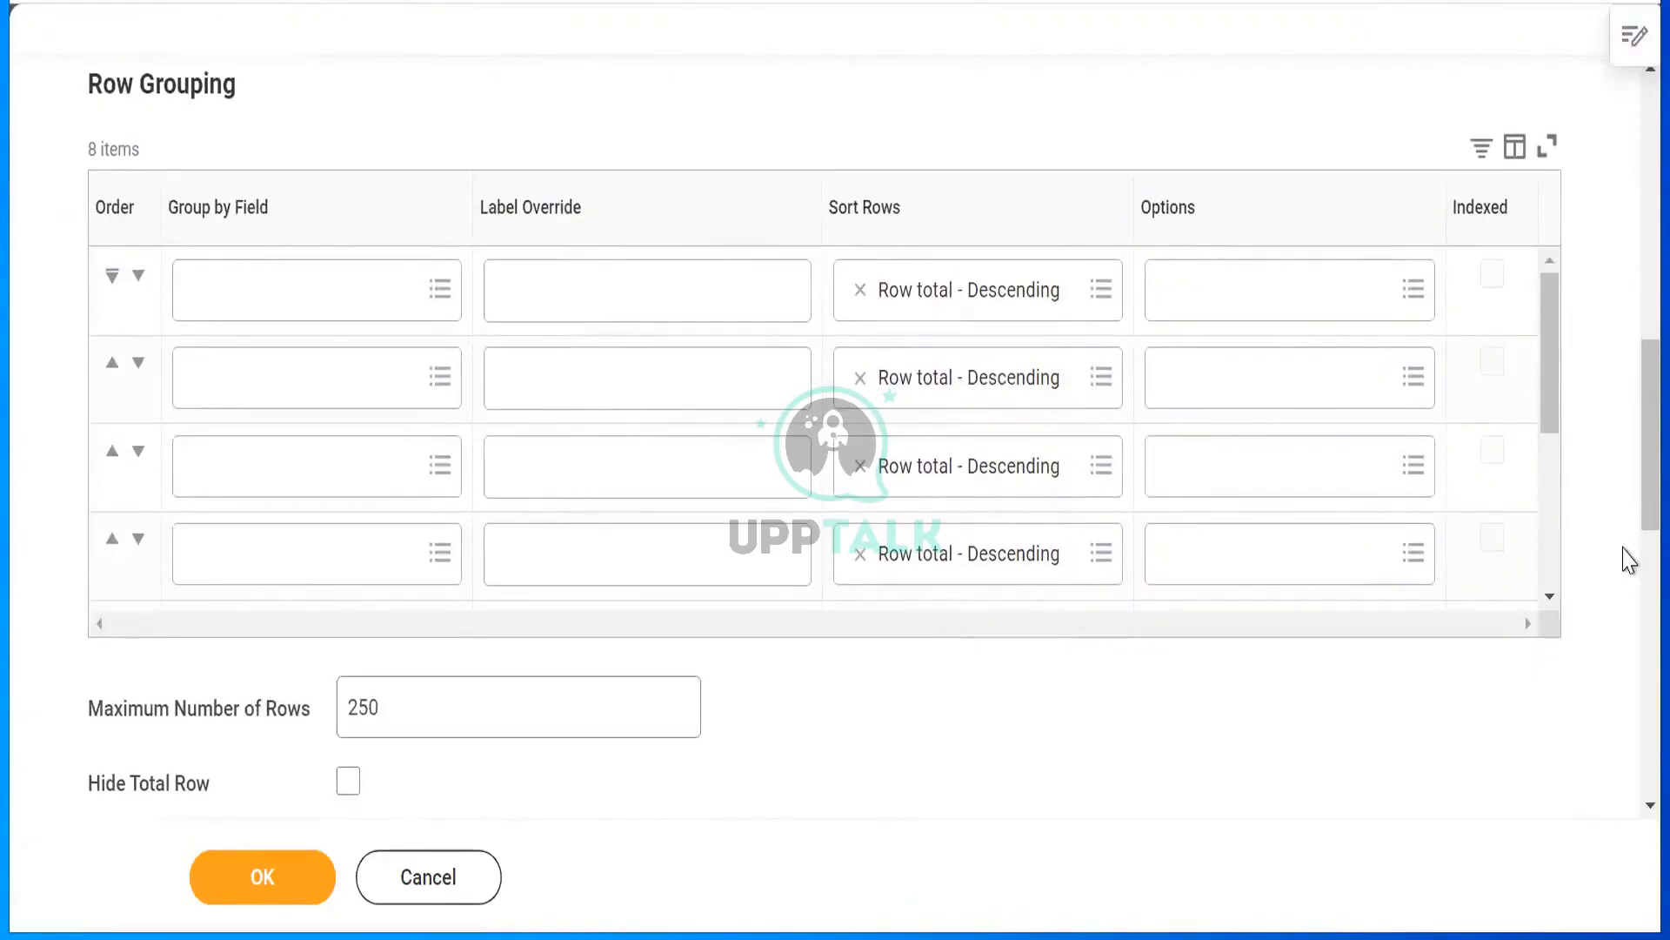
pyautogui.press('Tab')
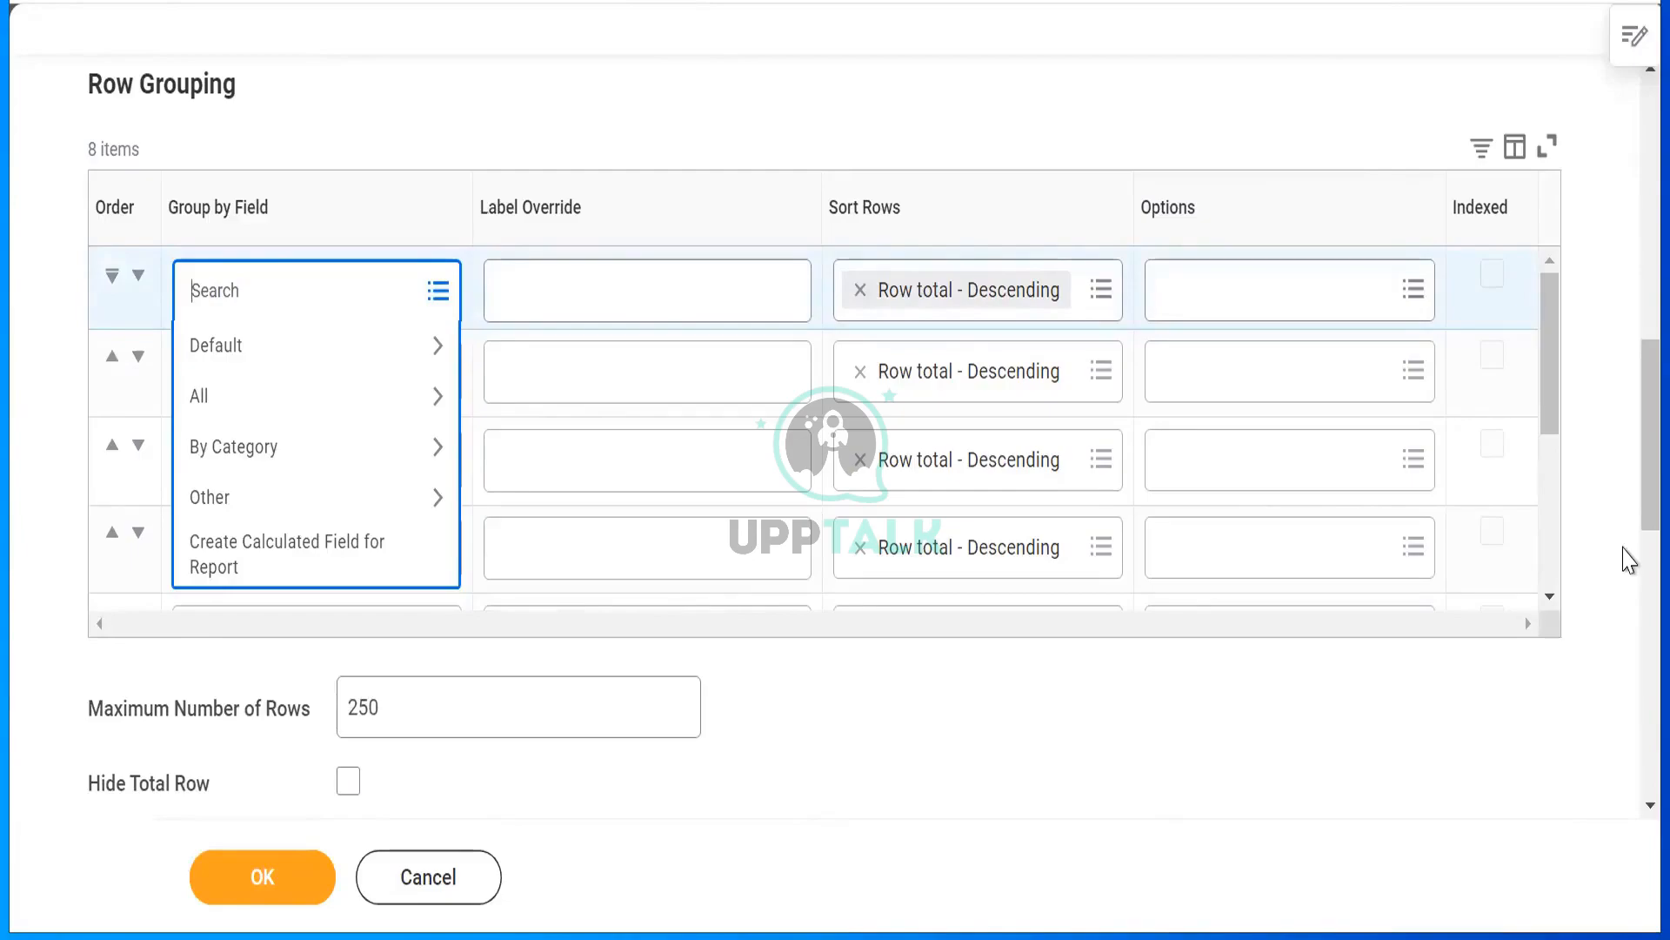
pyautogui.write('location')
pyautogui.press('Return')
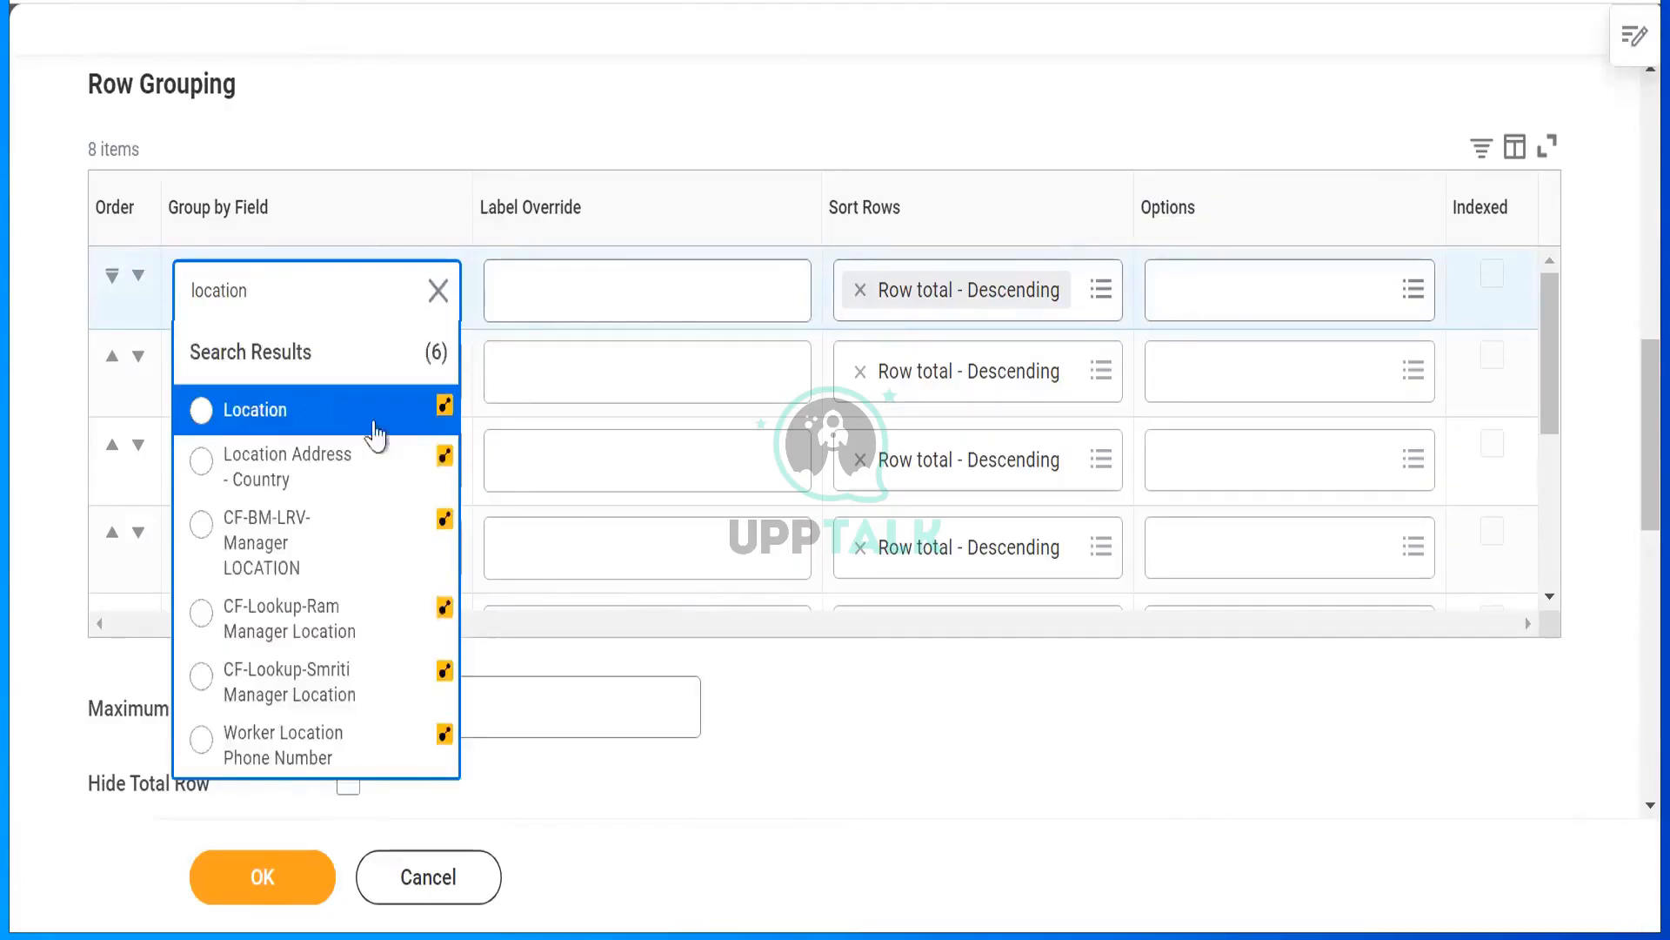
pyautogui.moveTo(321, 421)
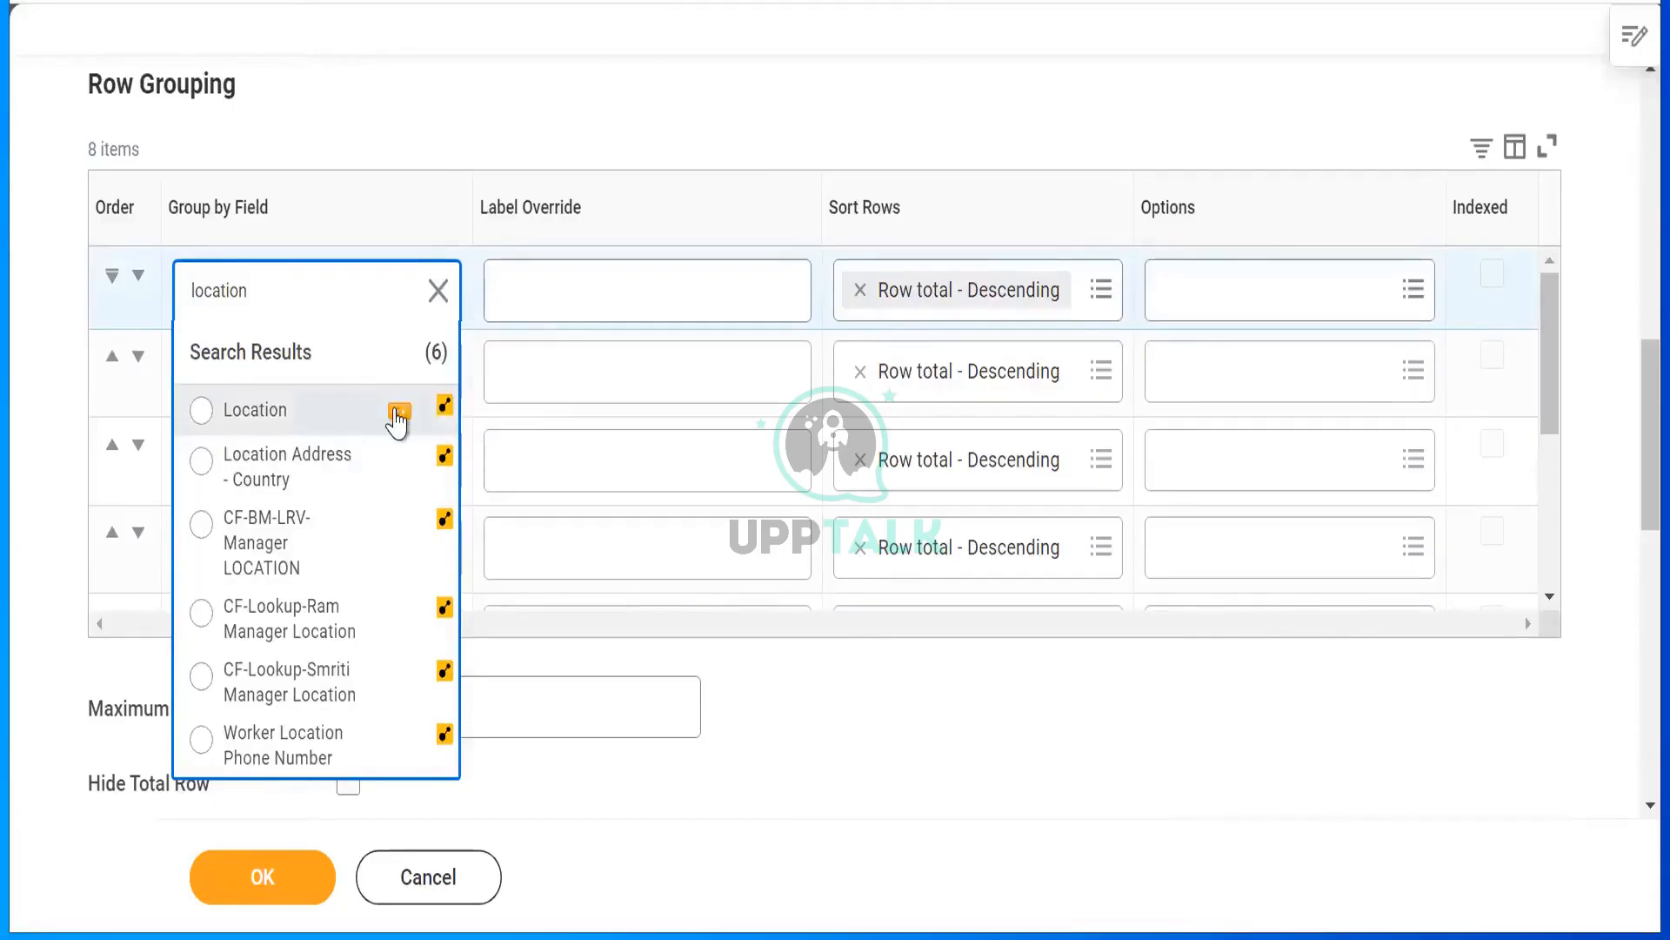
pyautogui.click(398, 412)
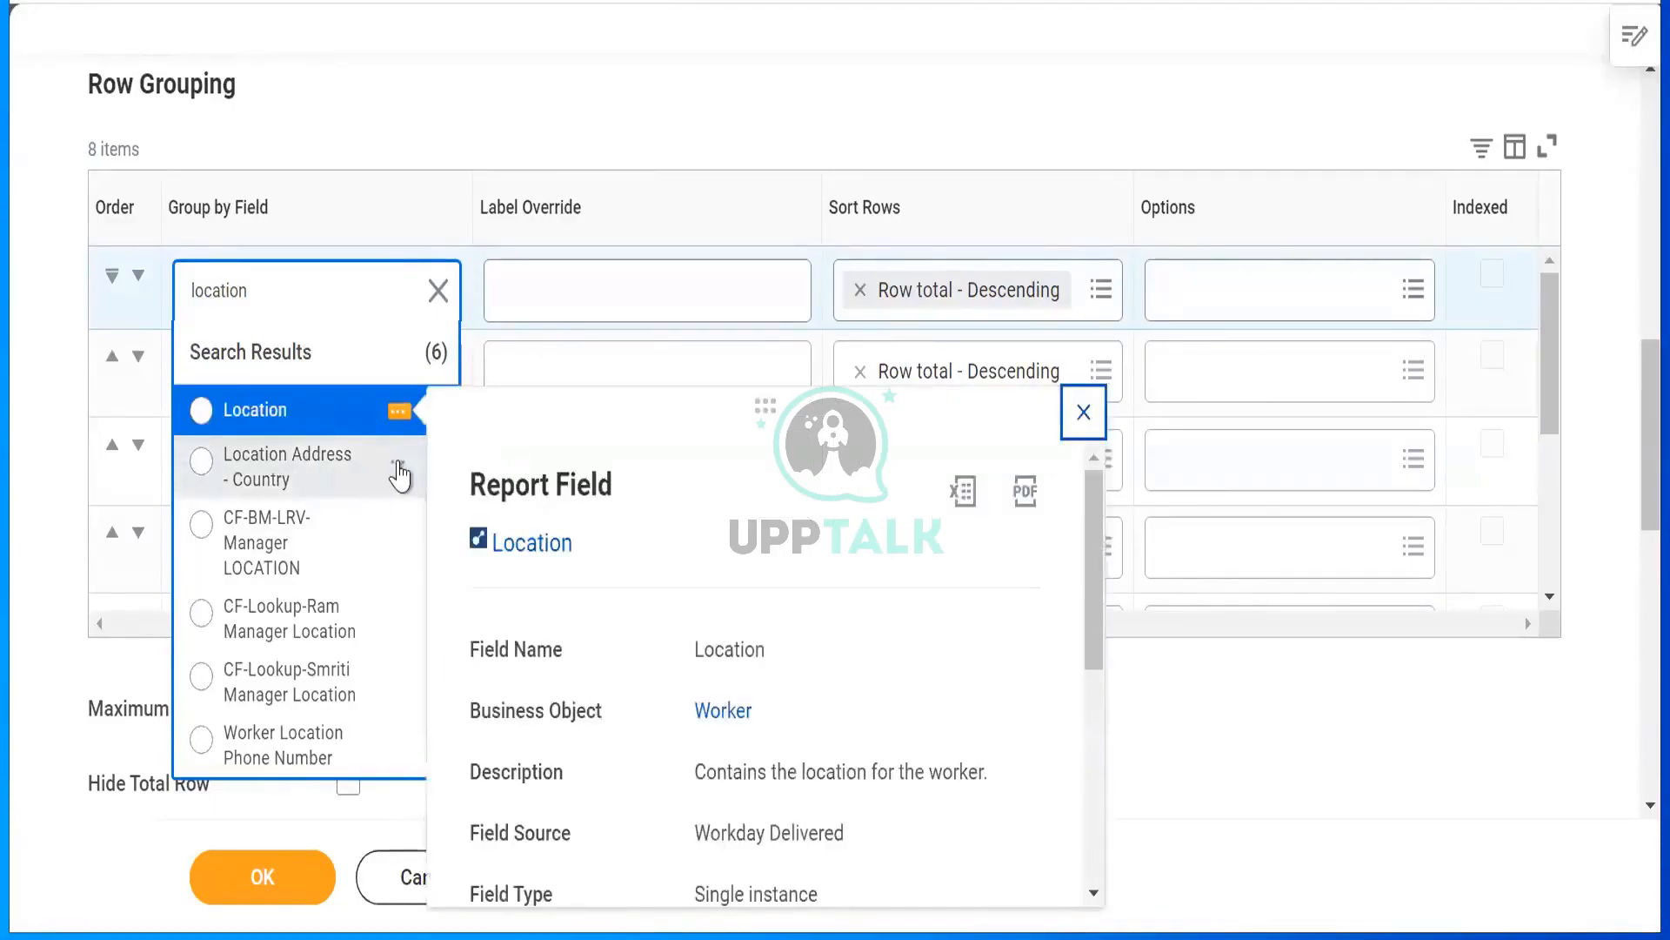
pyautogui.click(398, 463)
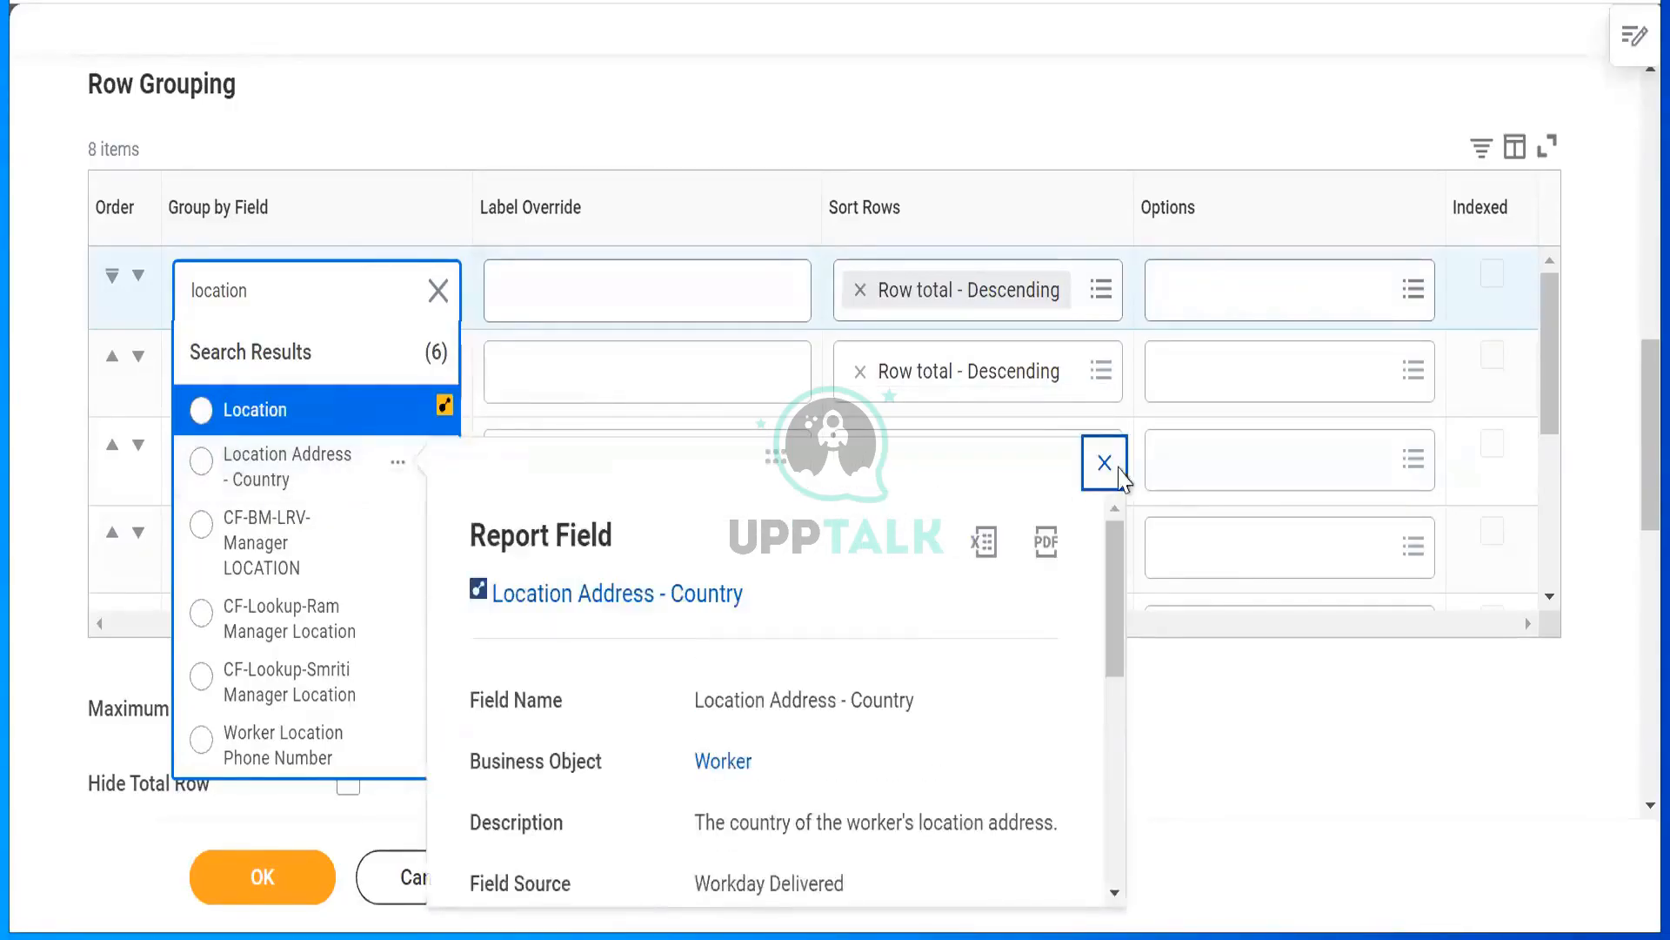
pyautogui.click(1104, 463)
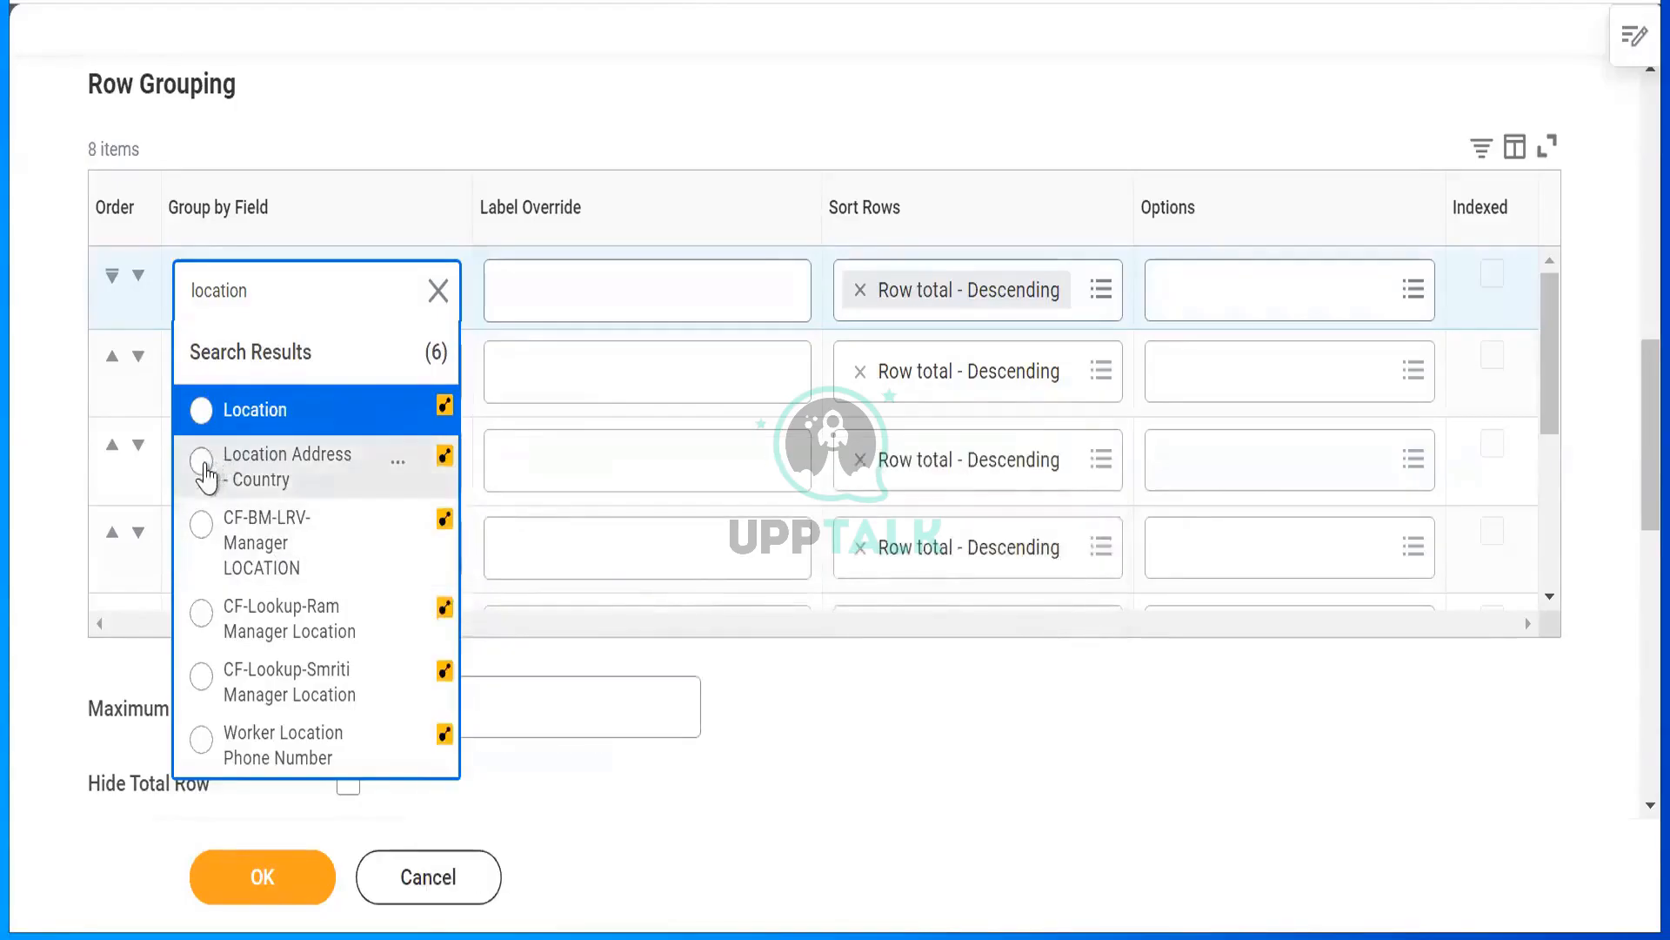
pyautogui.click(204, 468)
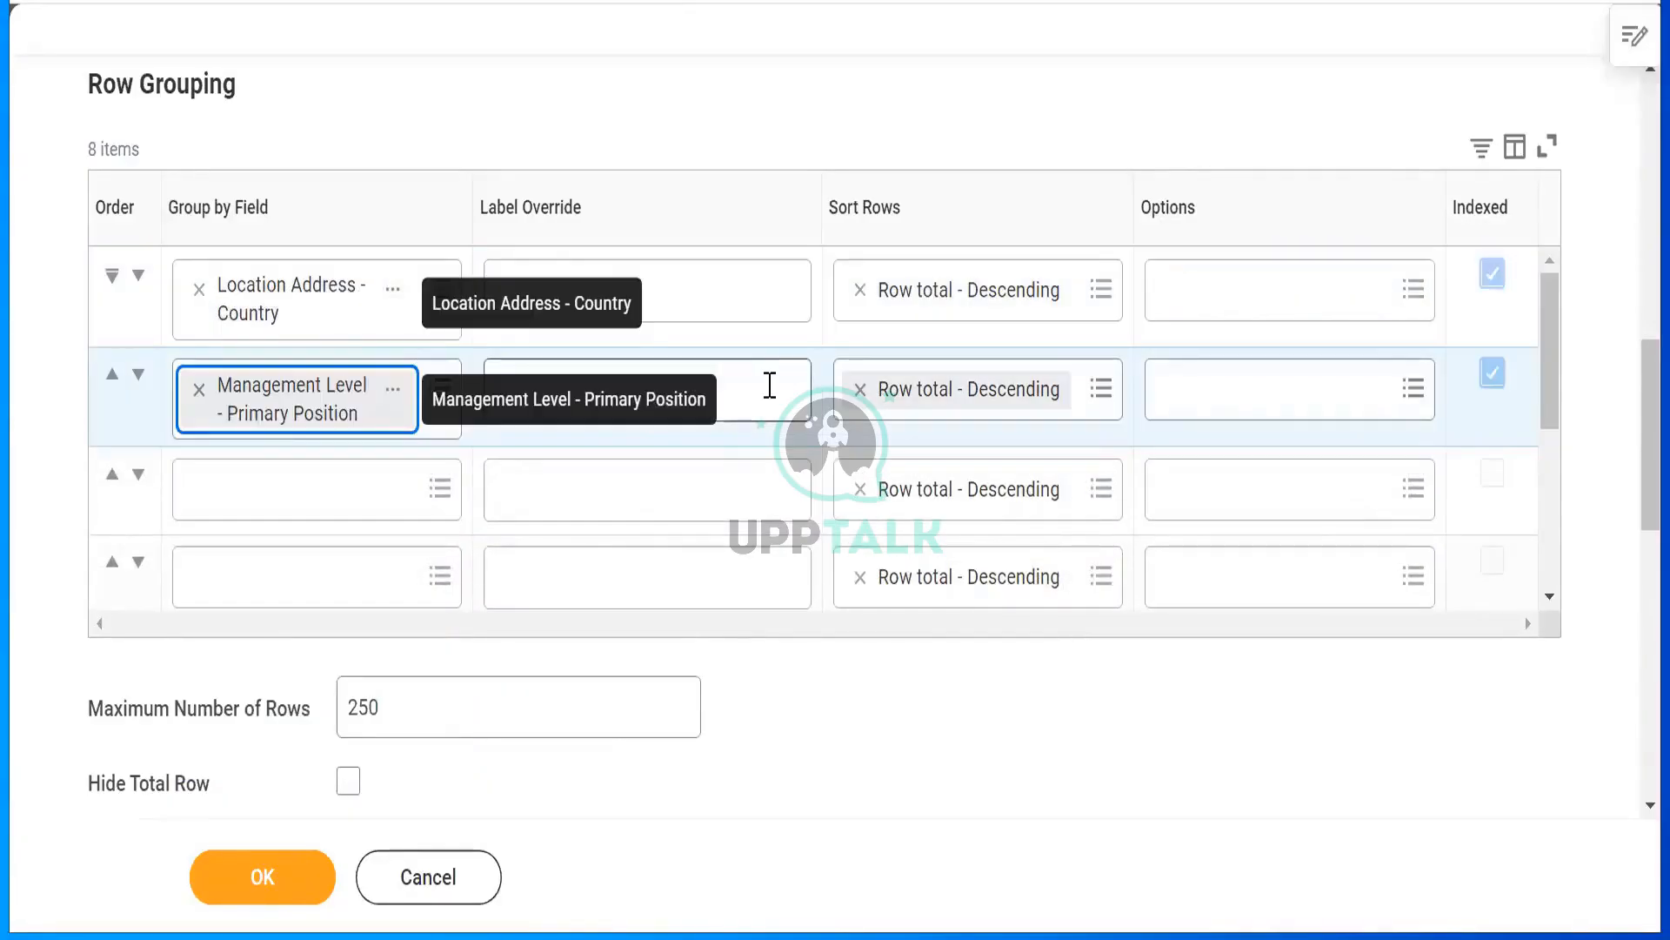
# Override the row grouping labels with "Management level" for the management level field and "Location" for the country field.
pyautogui.click(770, 385)
pyautogui.write('M')
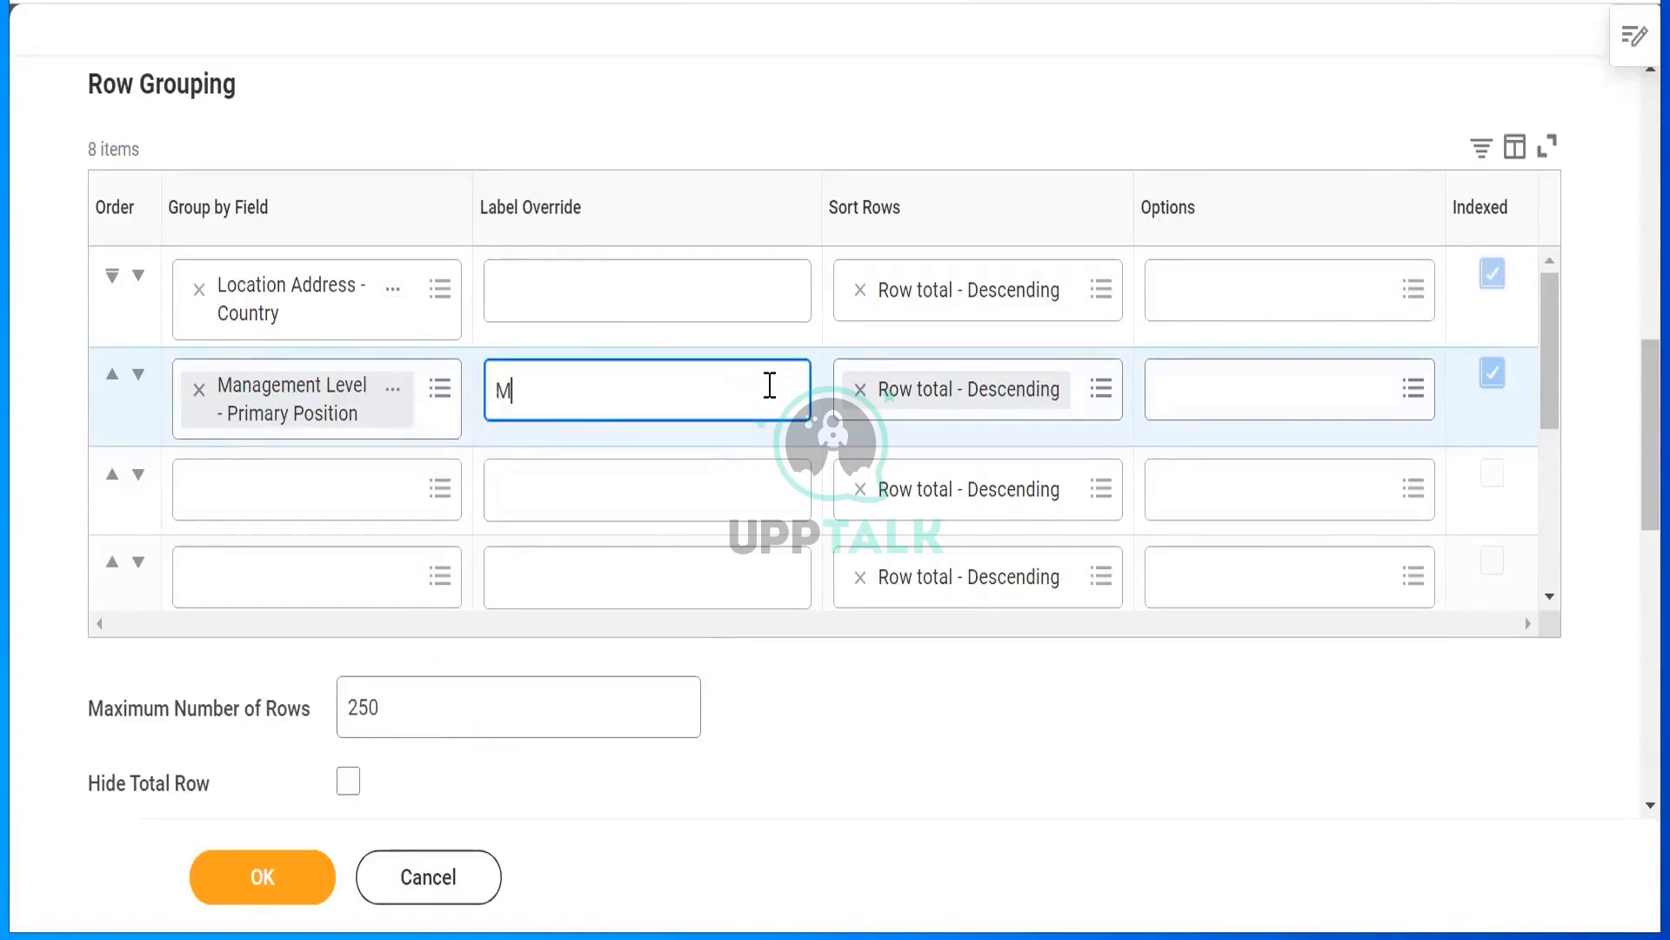
pyautogui.write('anagement leve')
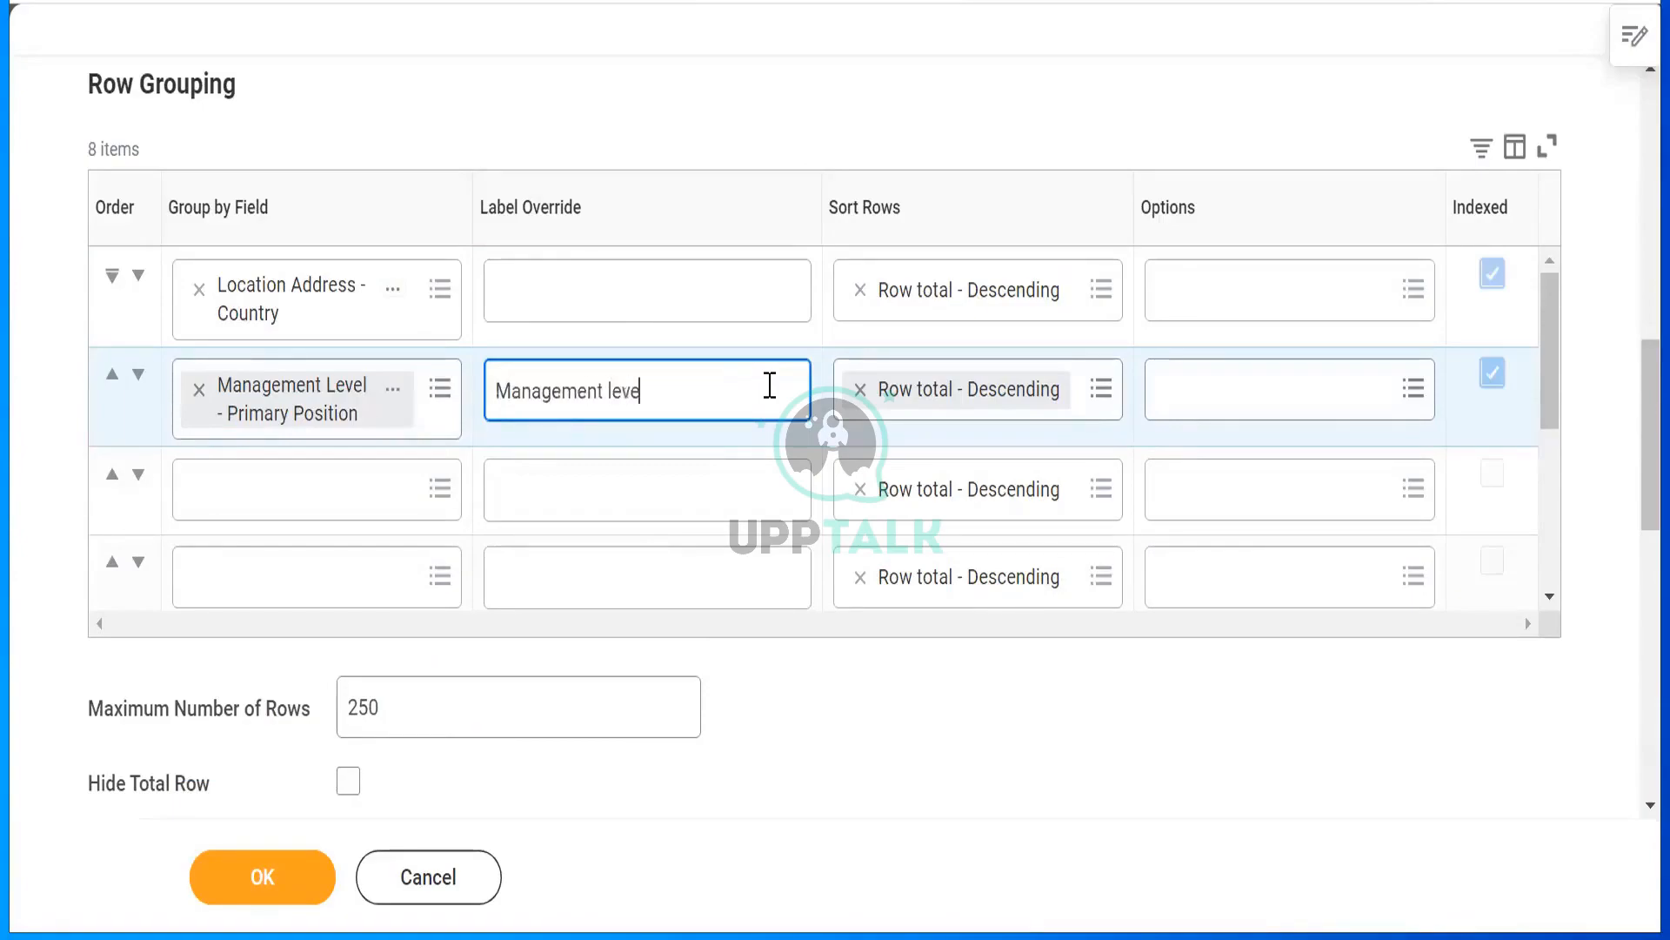
pyautogui.write('l')
pyautogui.click(608, 292)
pyautogui.write('L')
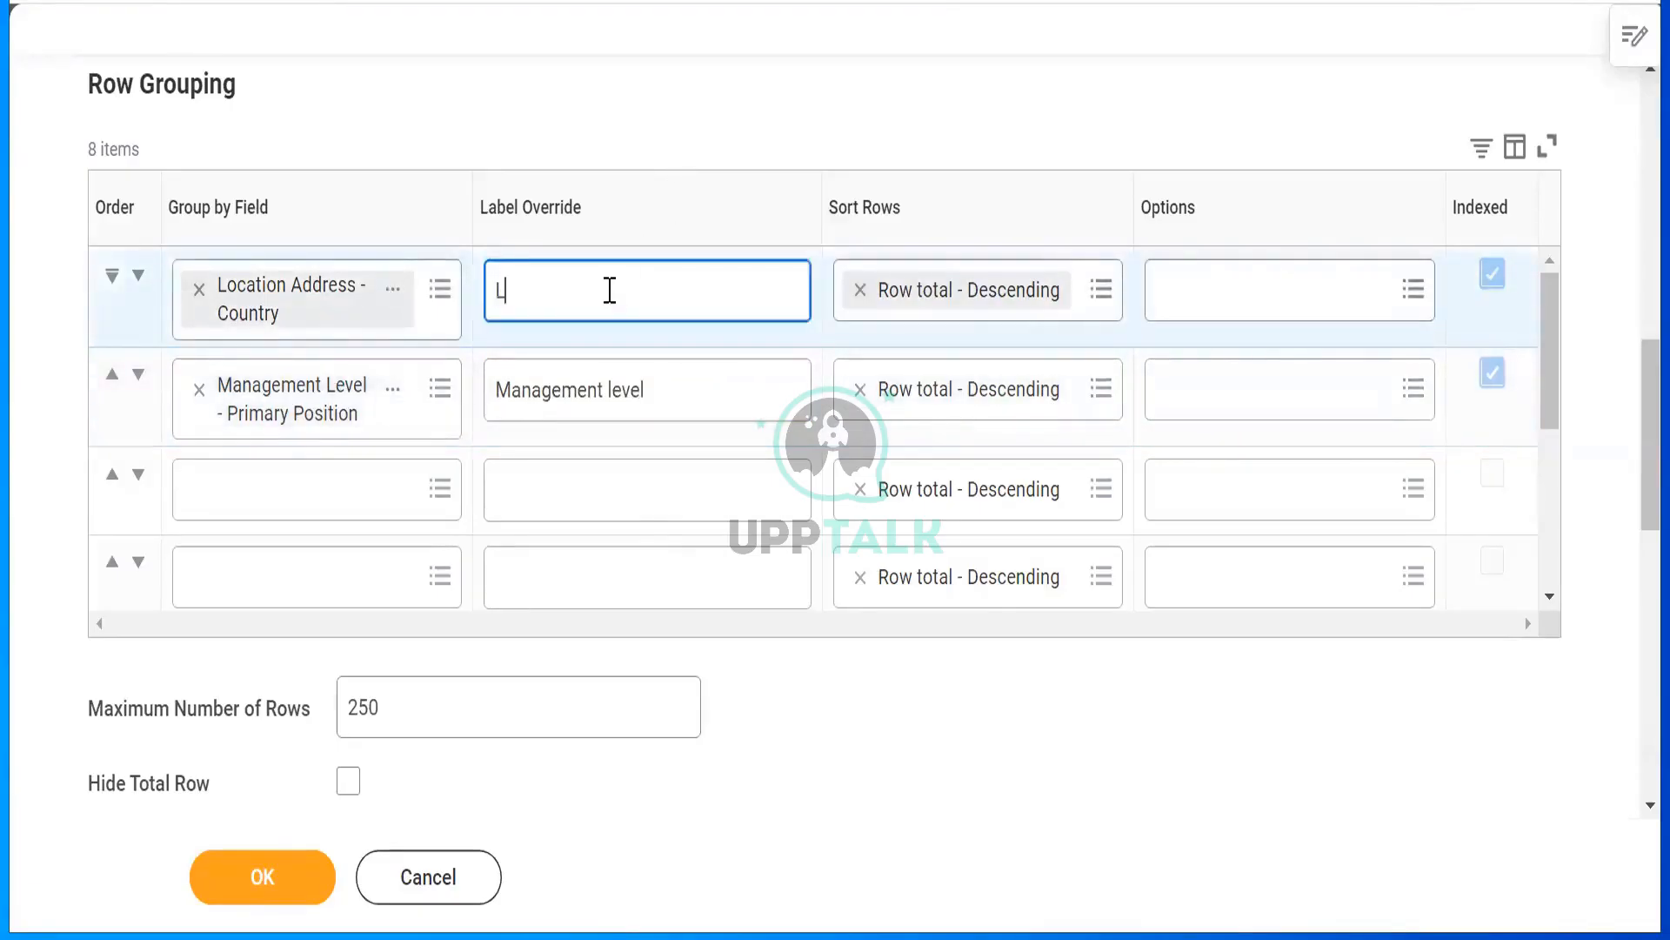
pyautogui.write('ocation')
# Correct the capitalization of the second row grouping's label override to "Management Level".
pyautogui.tripleClick(614, 392)
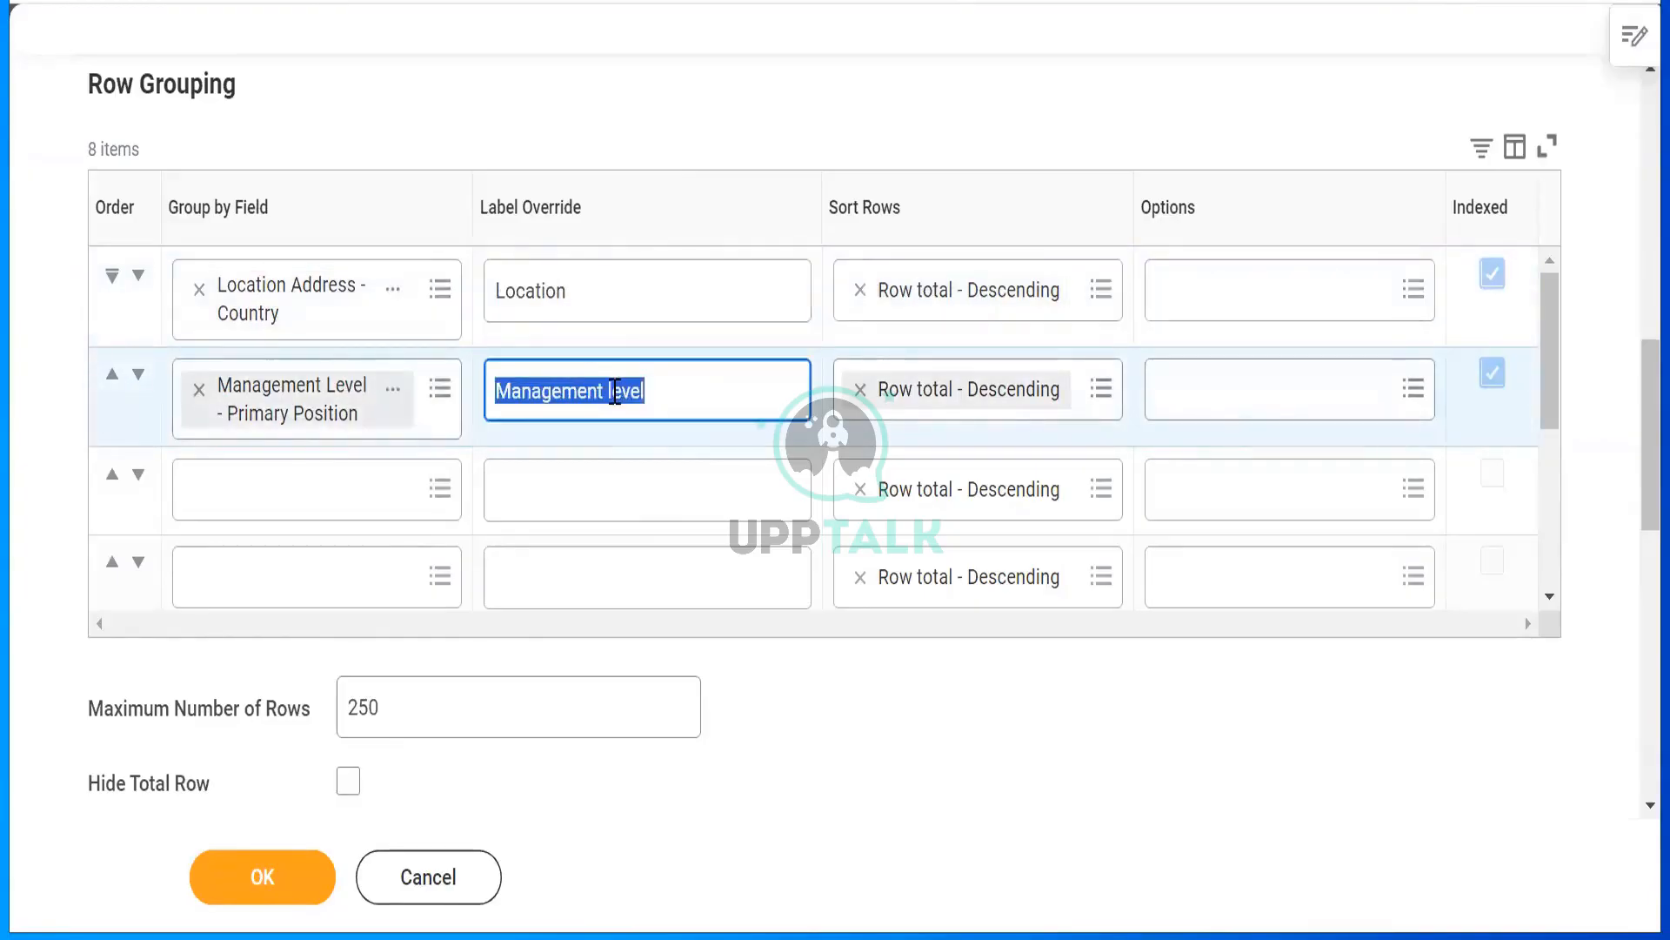
pyautogui.click(614, 392)
pyautogui.press('BackSpace')
pyautogui.write('L')
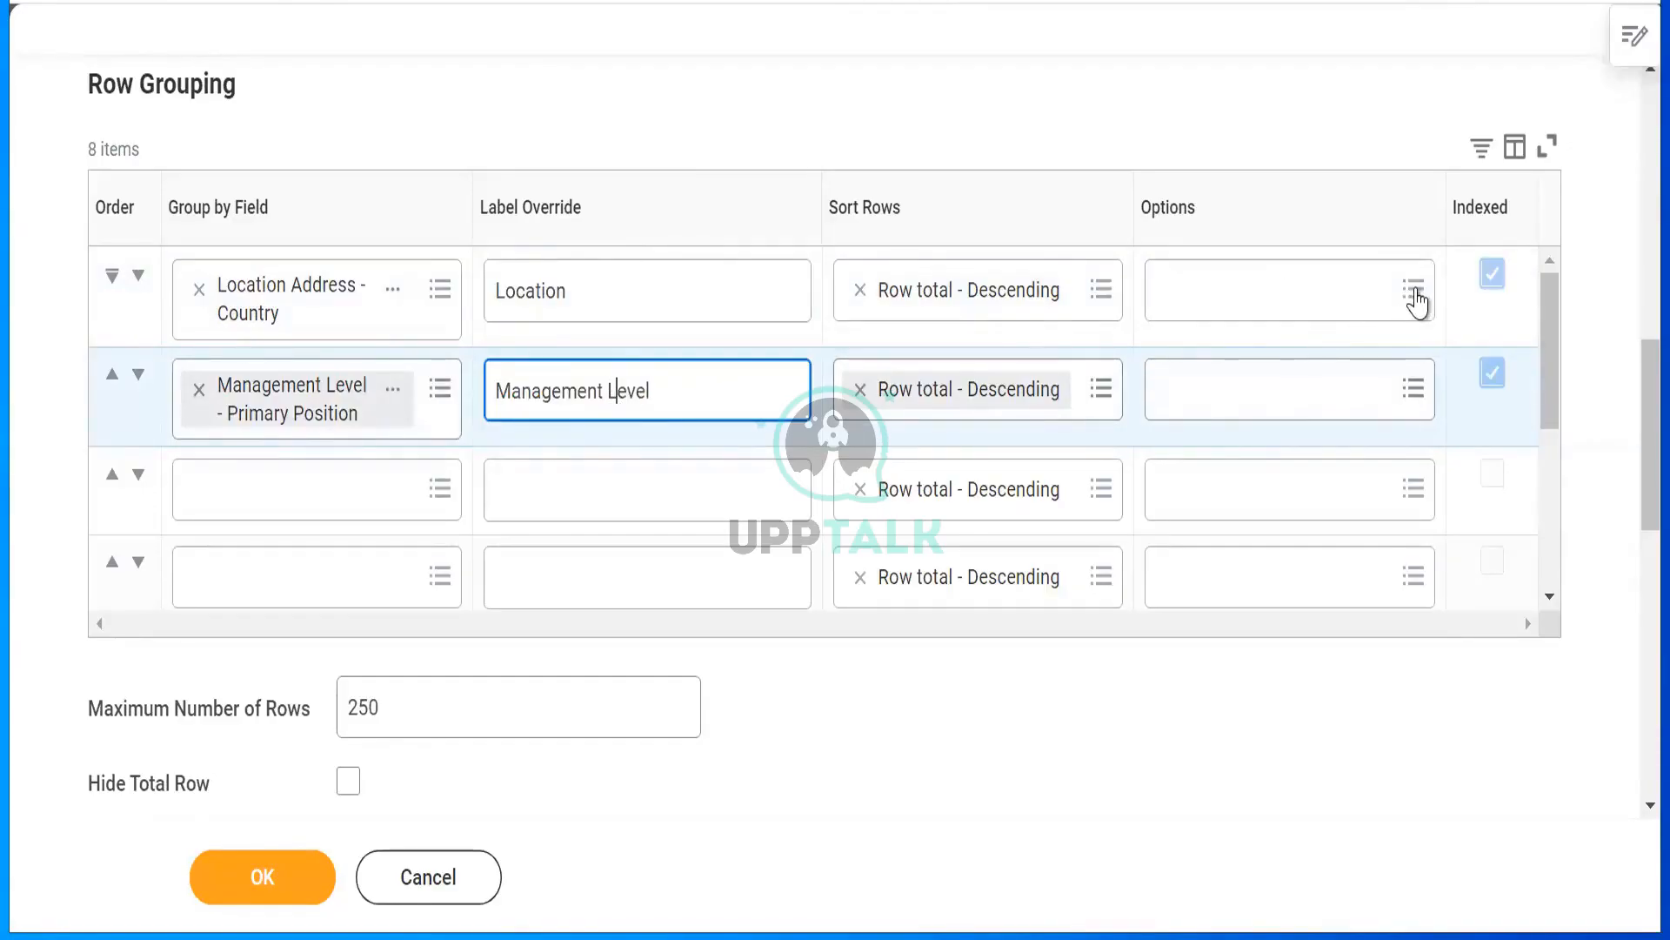
# Check the options offered for the Location row grouping and the field choices for the third row grouping.
pyautogui.click(1413, 296)
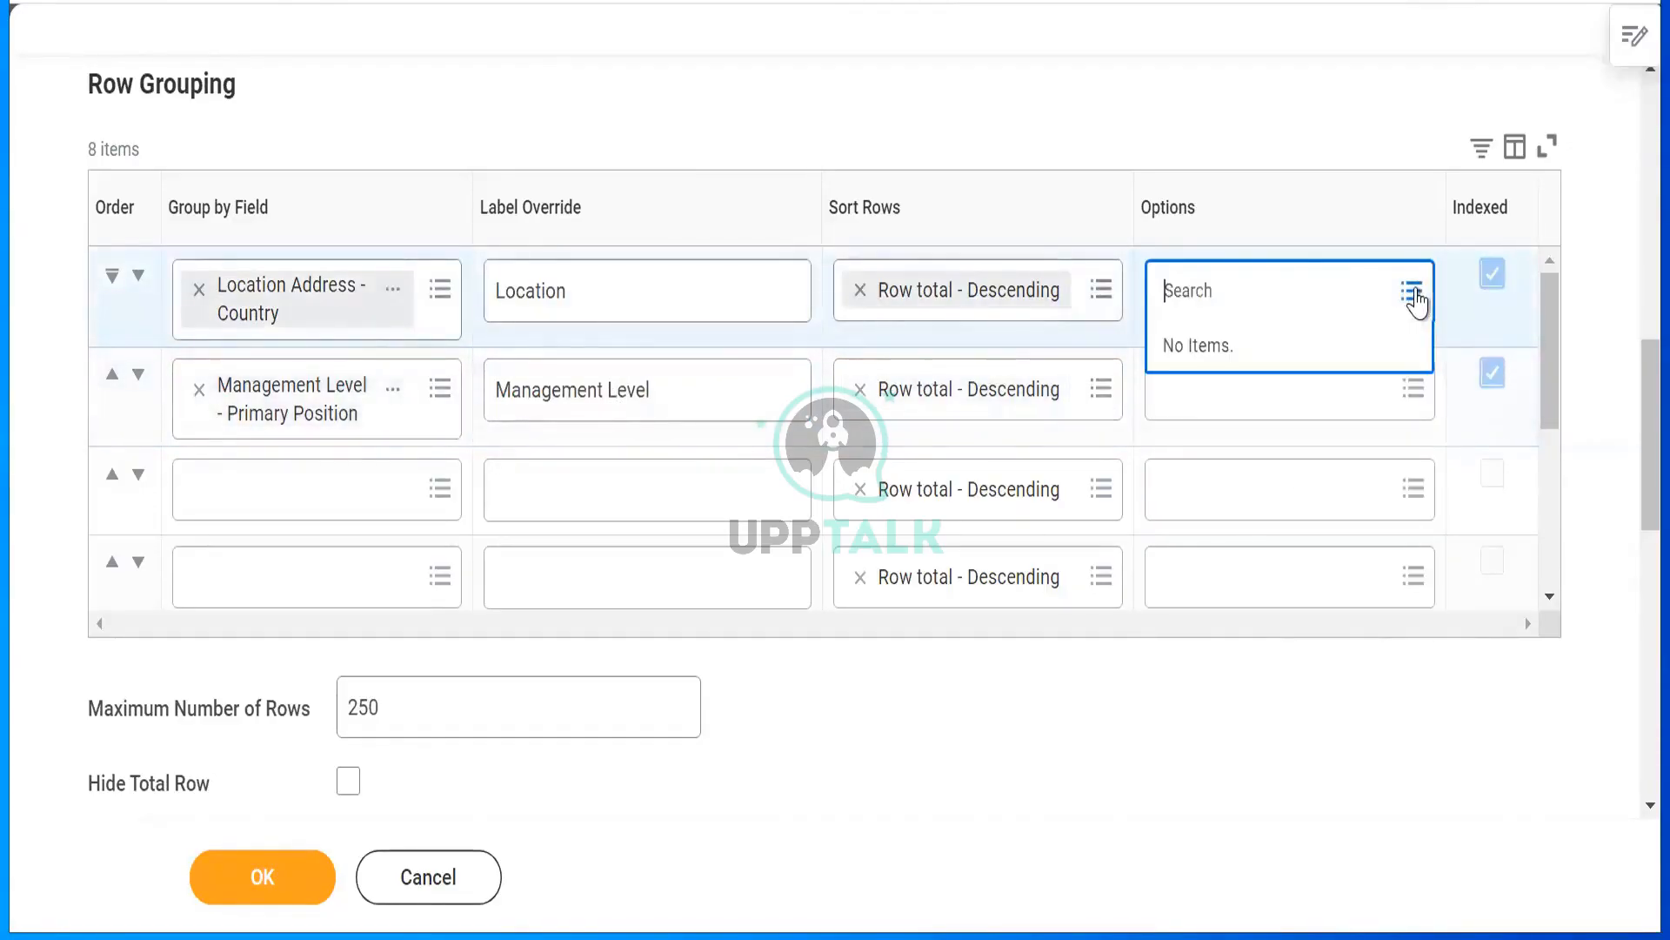
pyautogui.click(1281, 84)
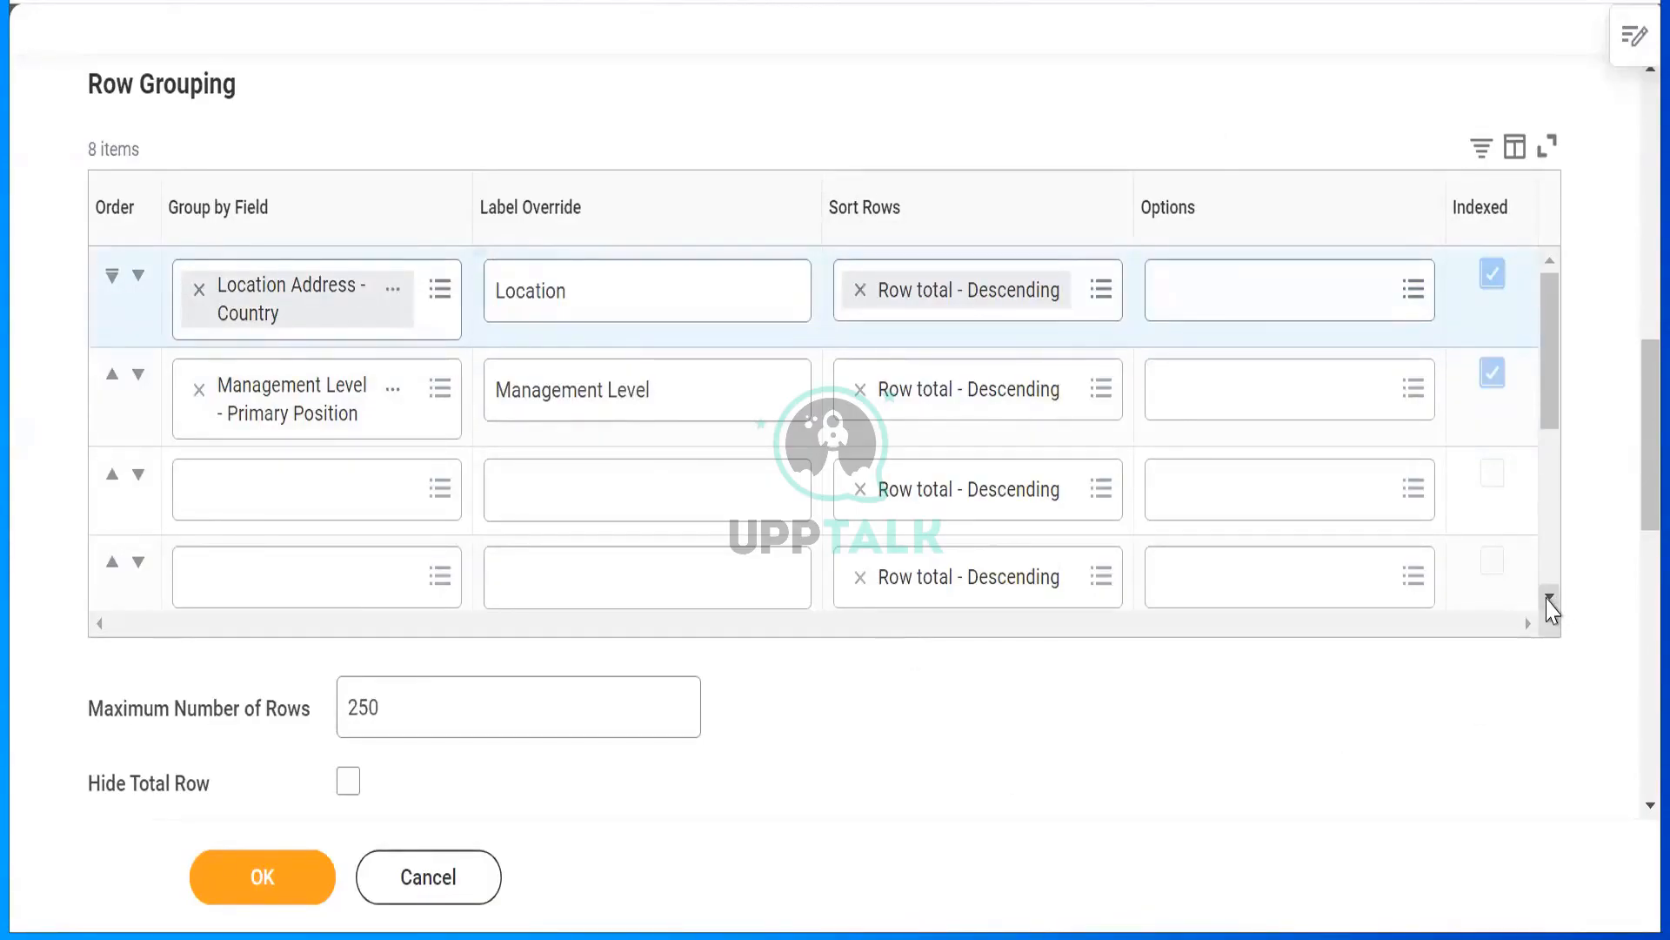
pyautogui.click(1550, 598)
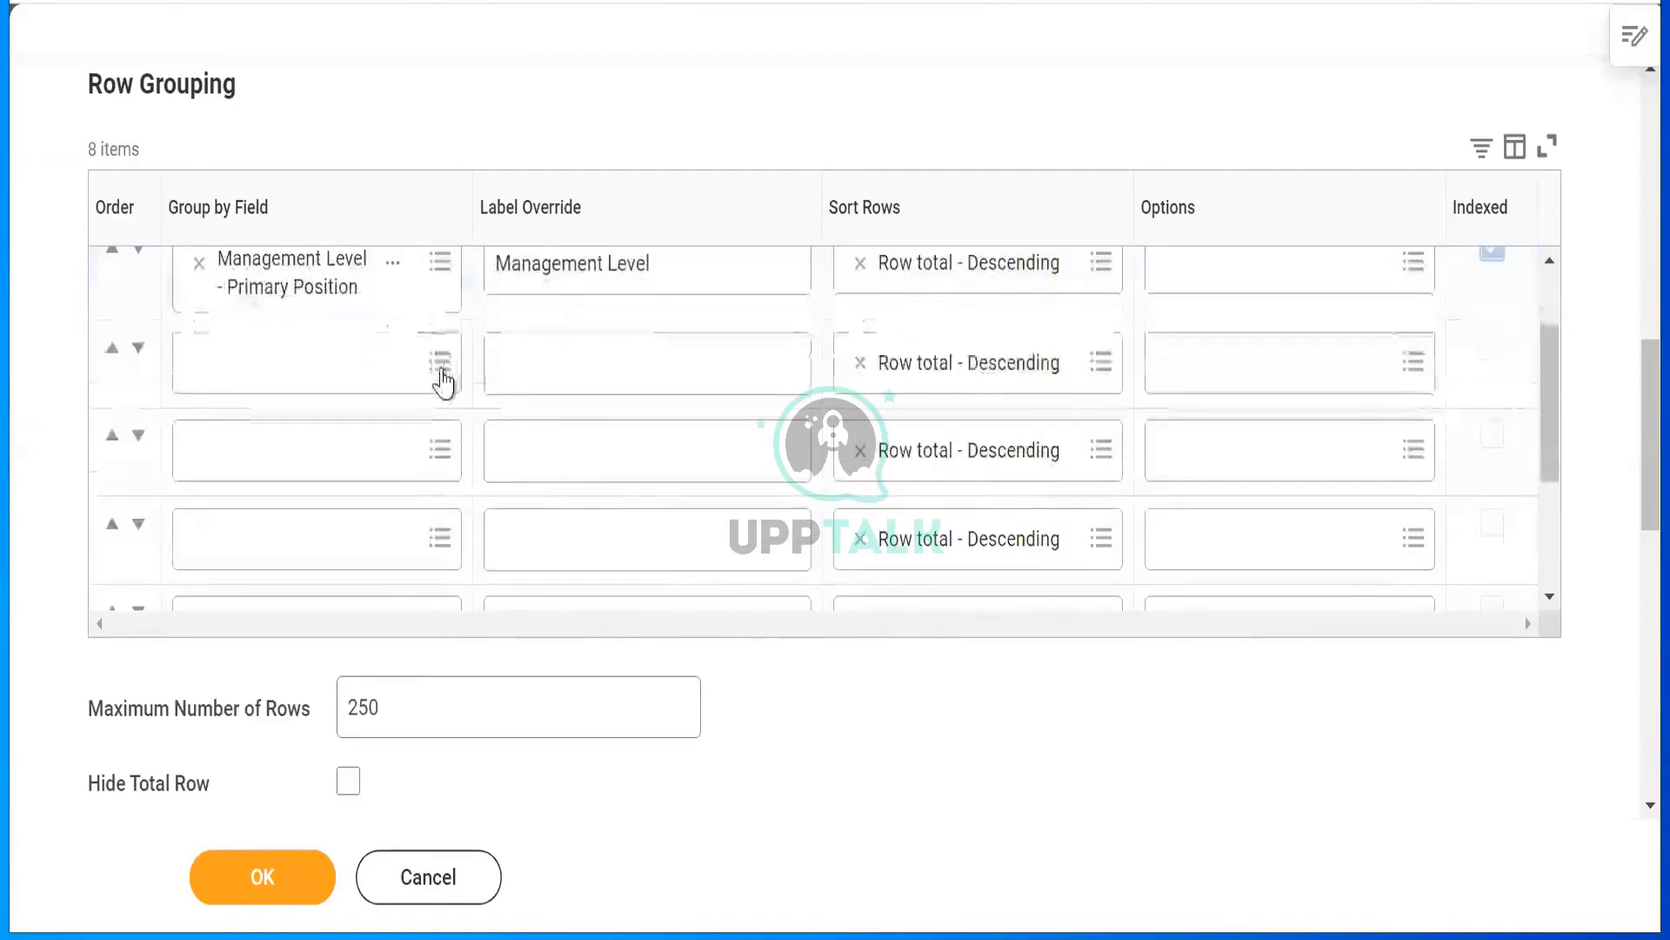
pyautogui.click(440, 363)
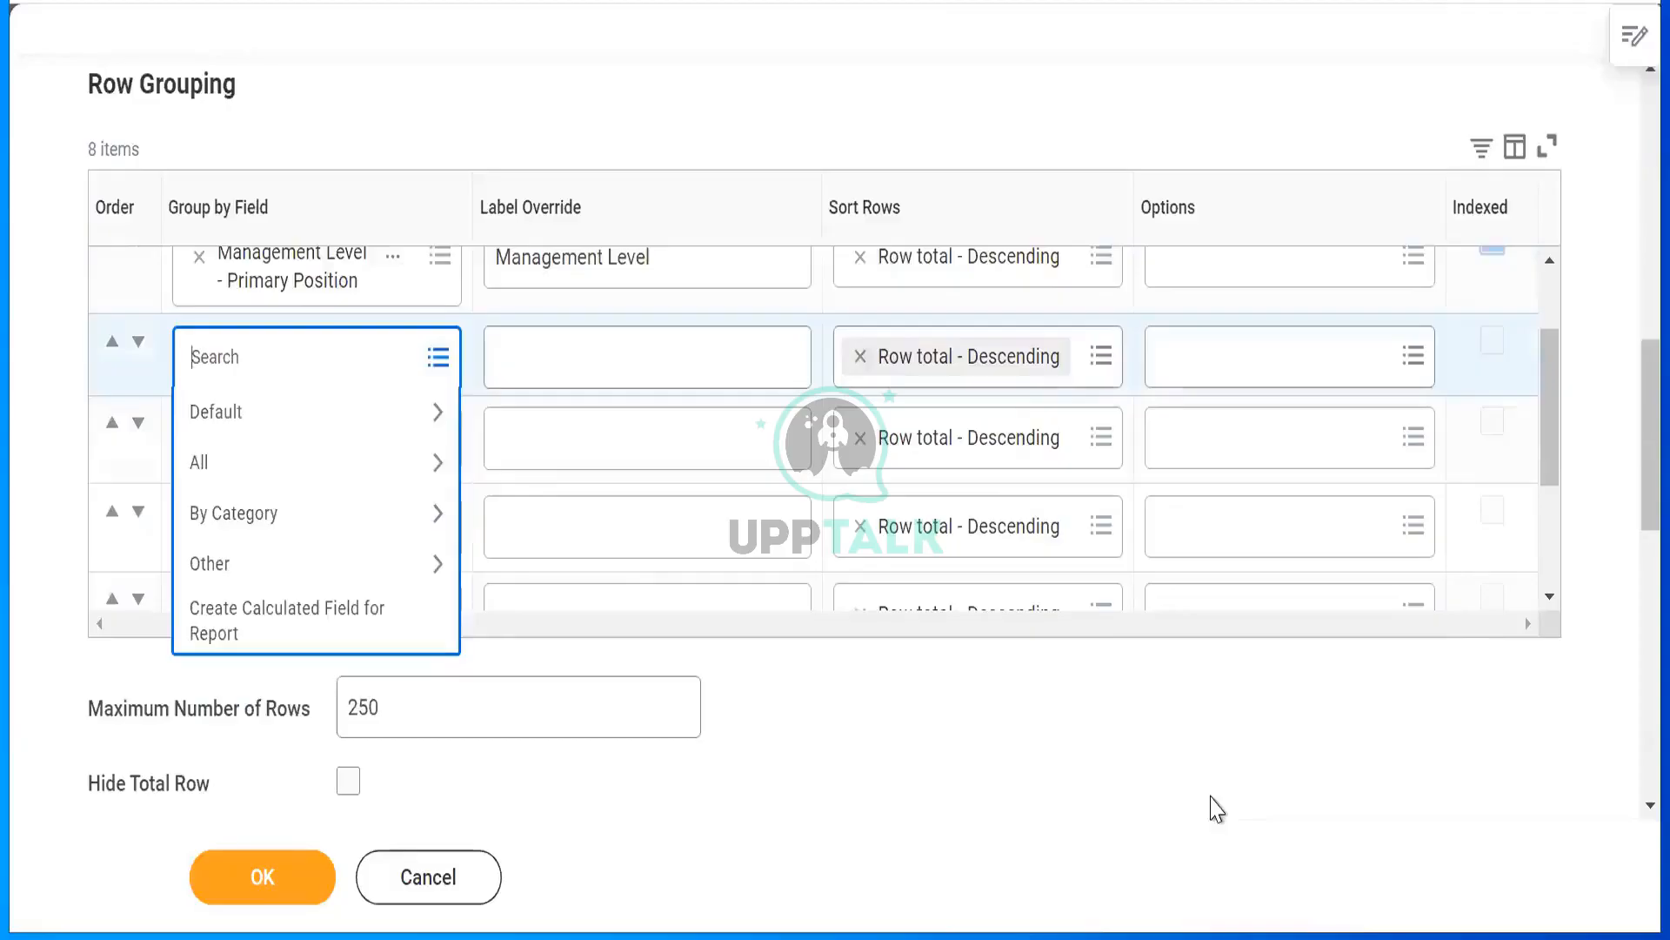
pyautogui.click(1216, 809)
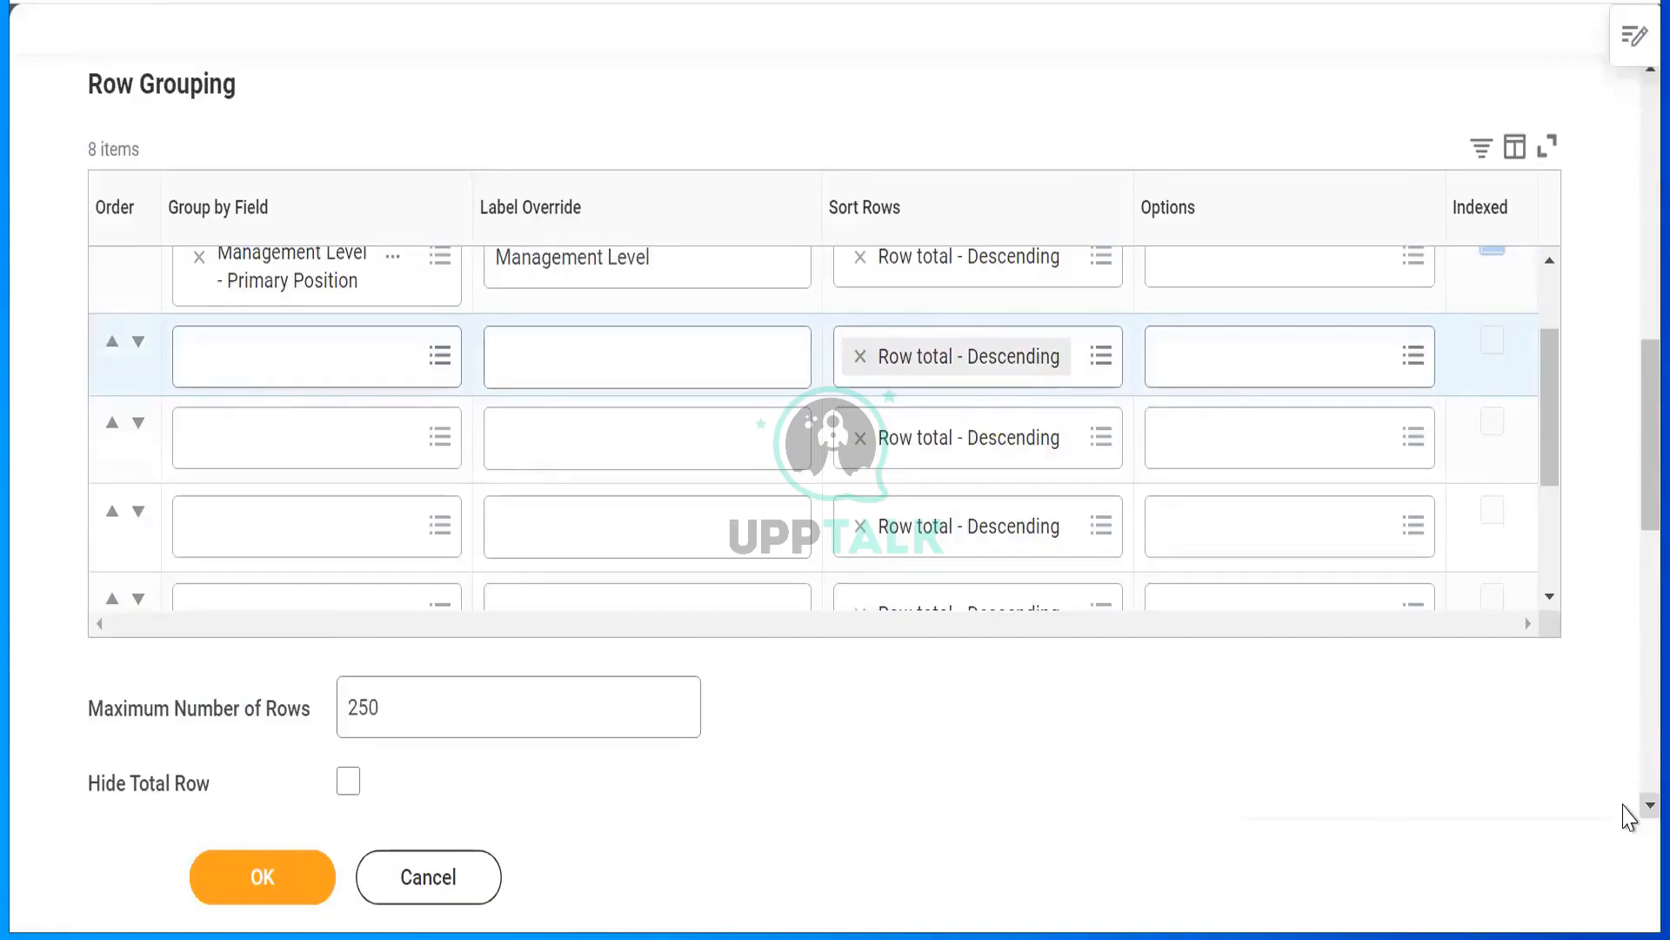
# Search the first column grouping's fields for "active worker" and clear the search.
pyautogui.scroll(-2, 1625, 809)
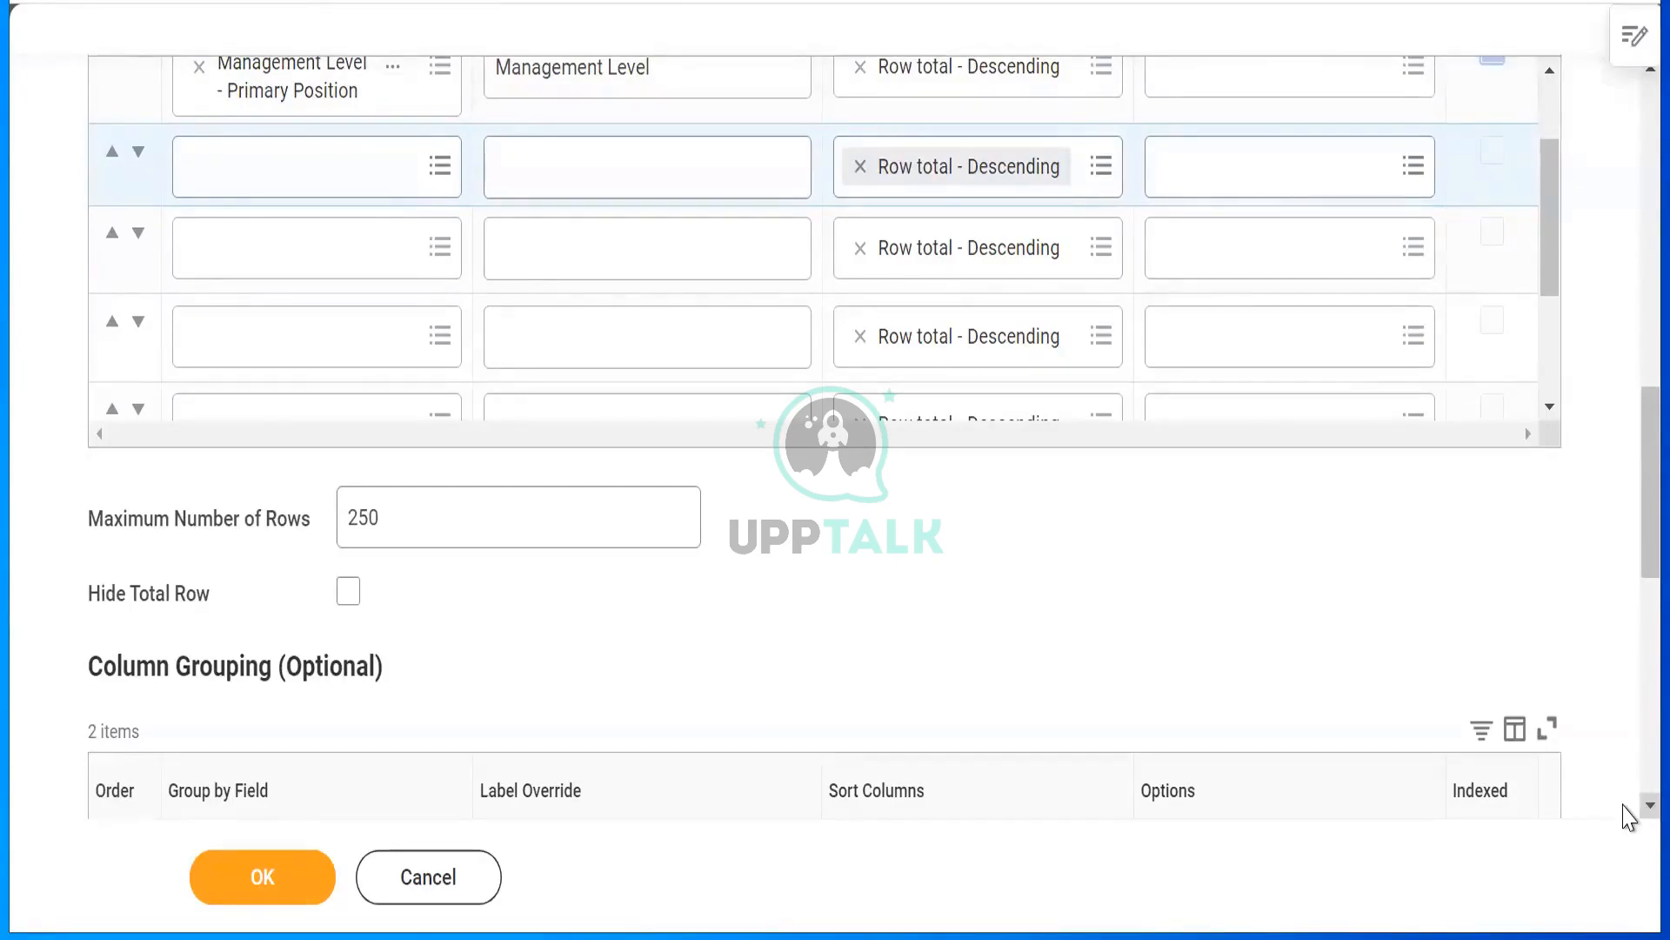
pyautogui.scroll(-3, 1630, 818)
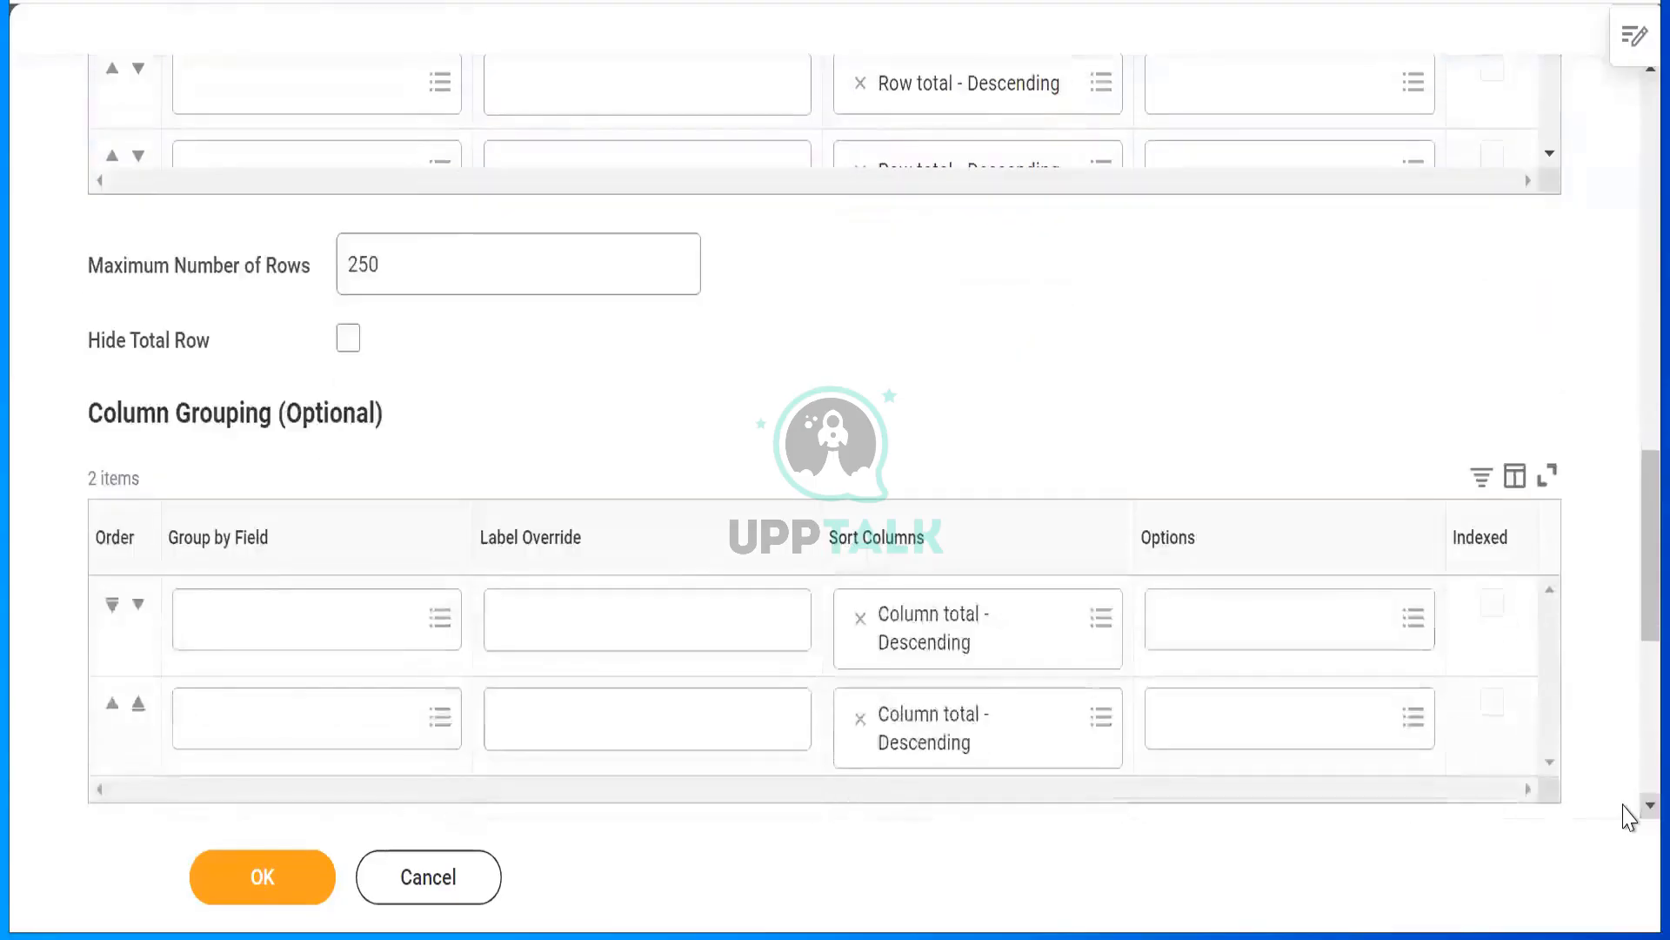
pyautogui.scroll(-1, 1630, 814)
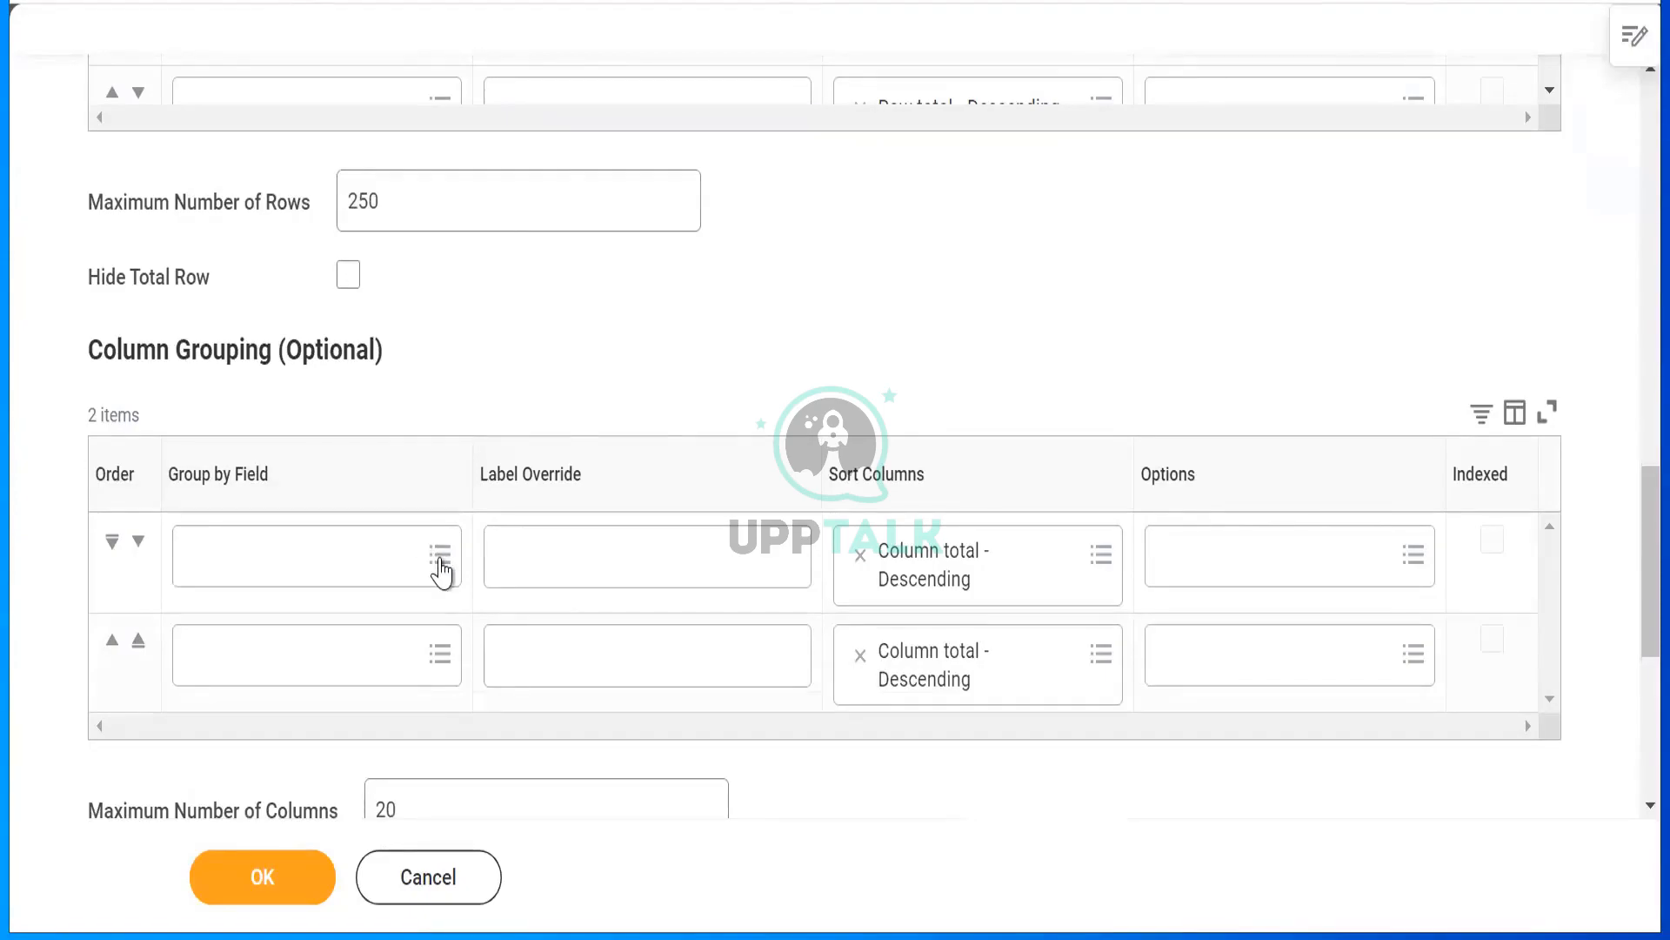
pyautogui.click(439, 557)
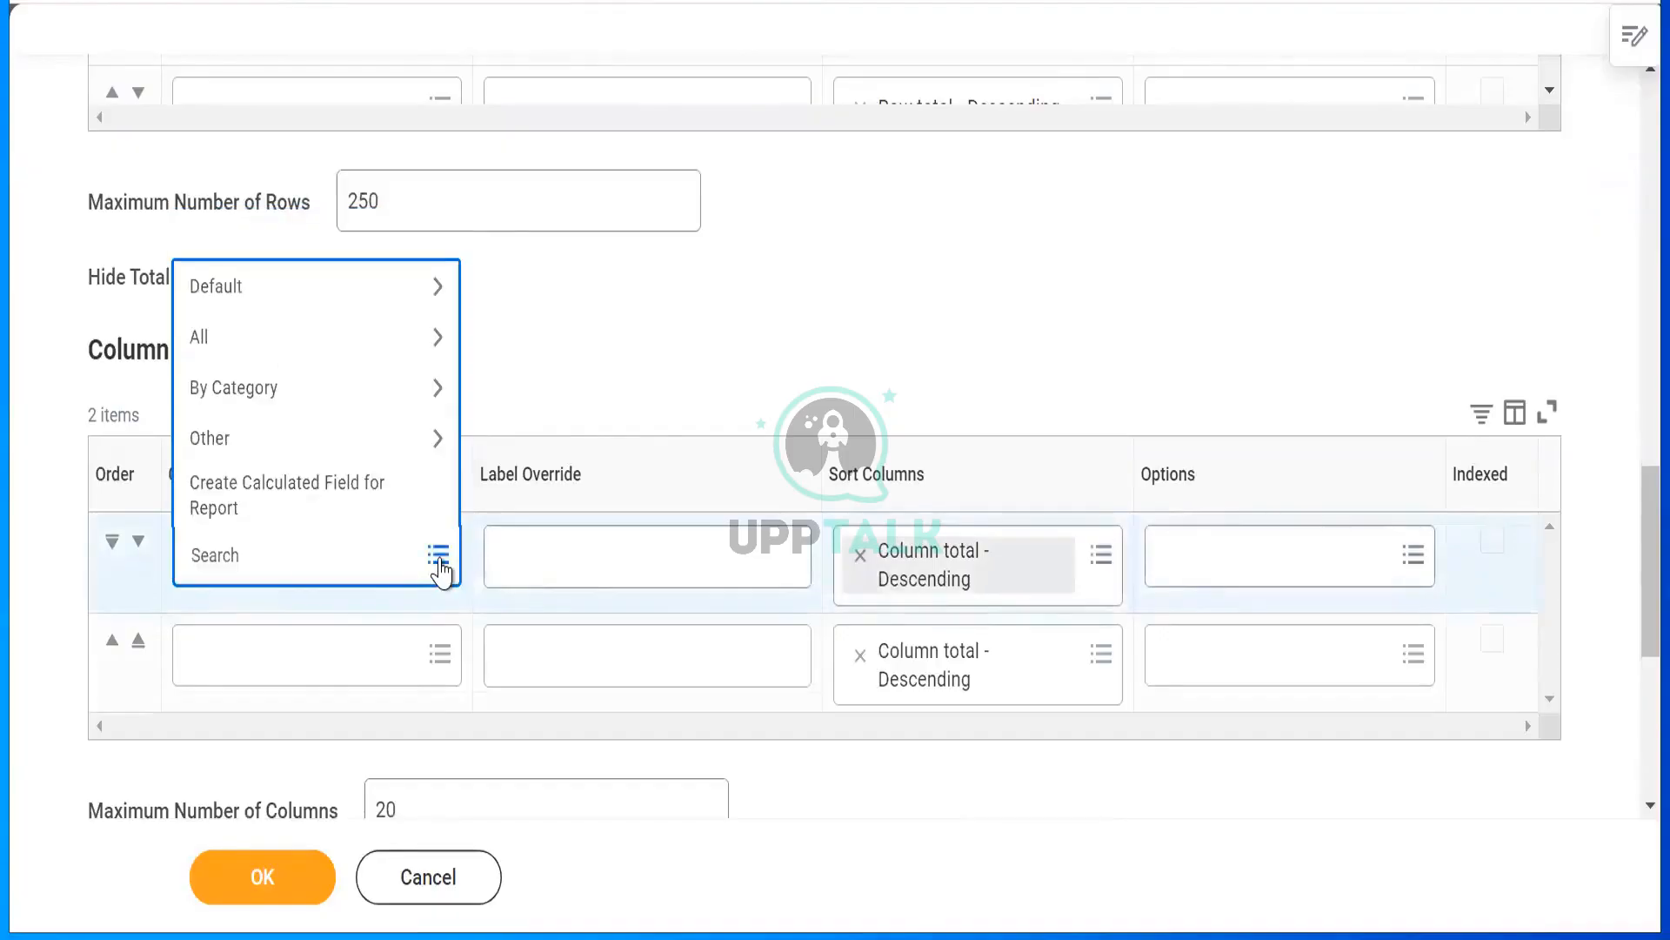
pyautogui.write('active worker')
pyautogui.press('Return')
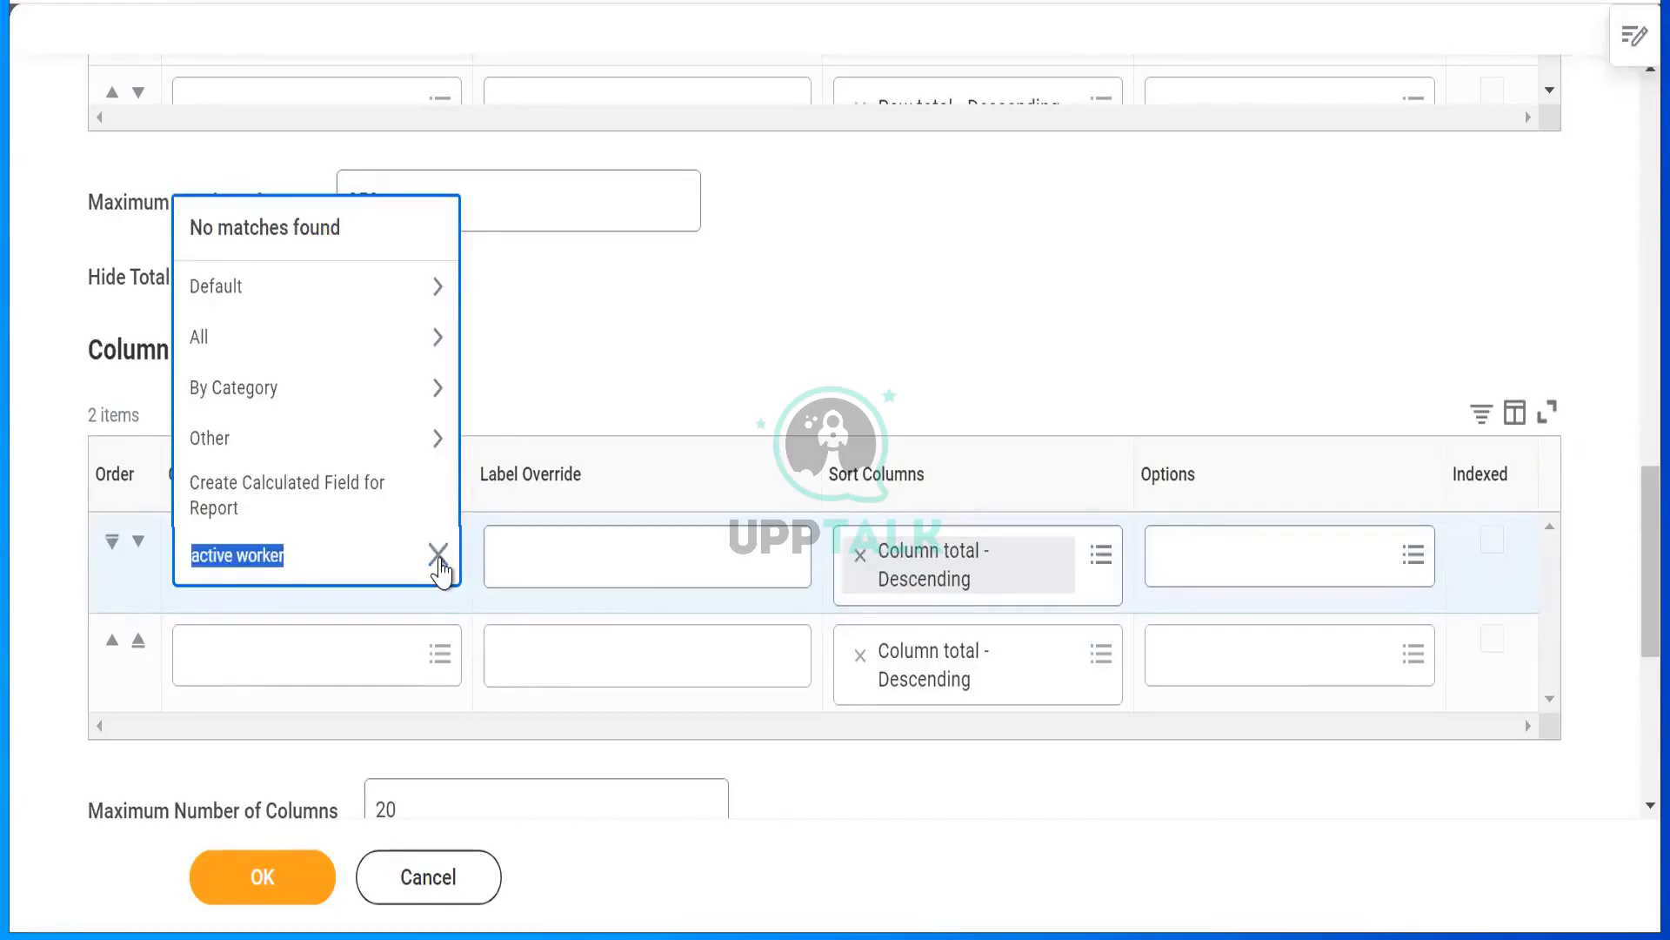
pyautogui.click(438, 561)
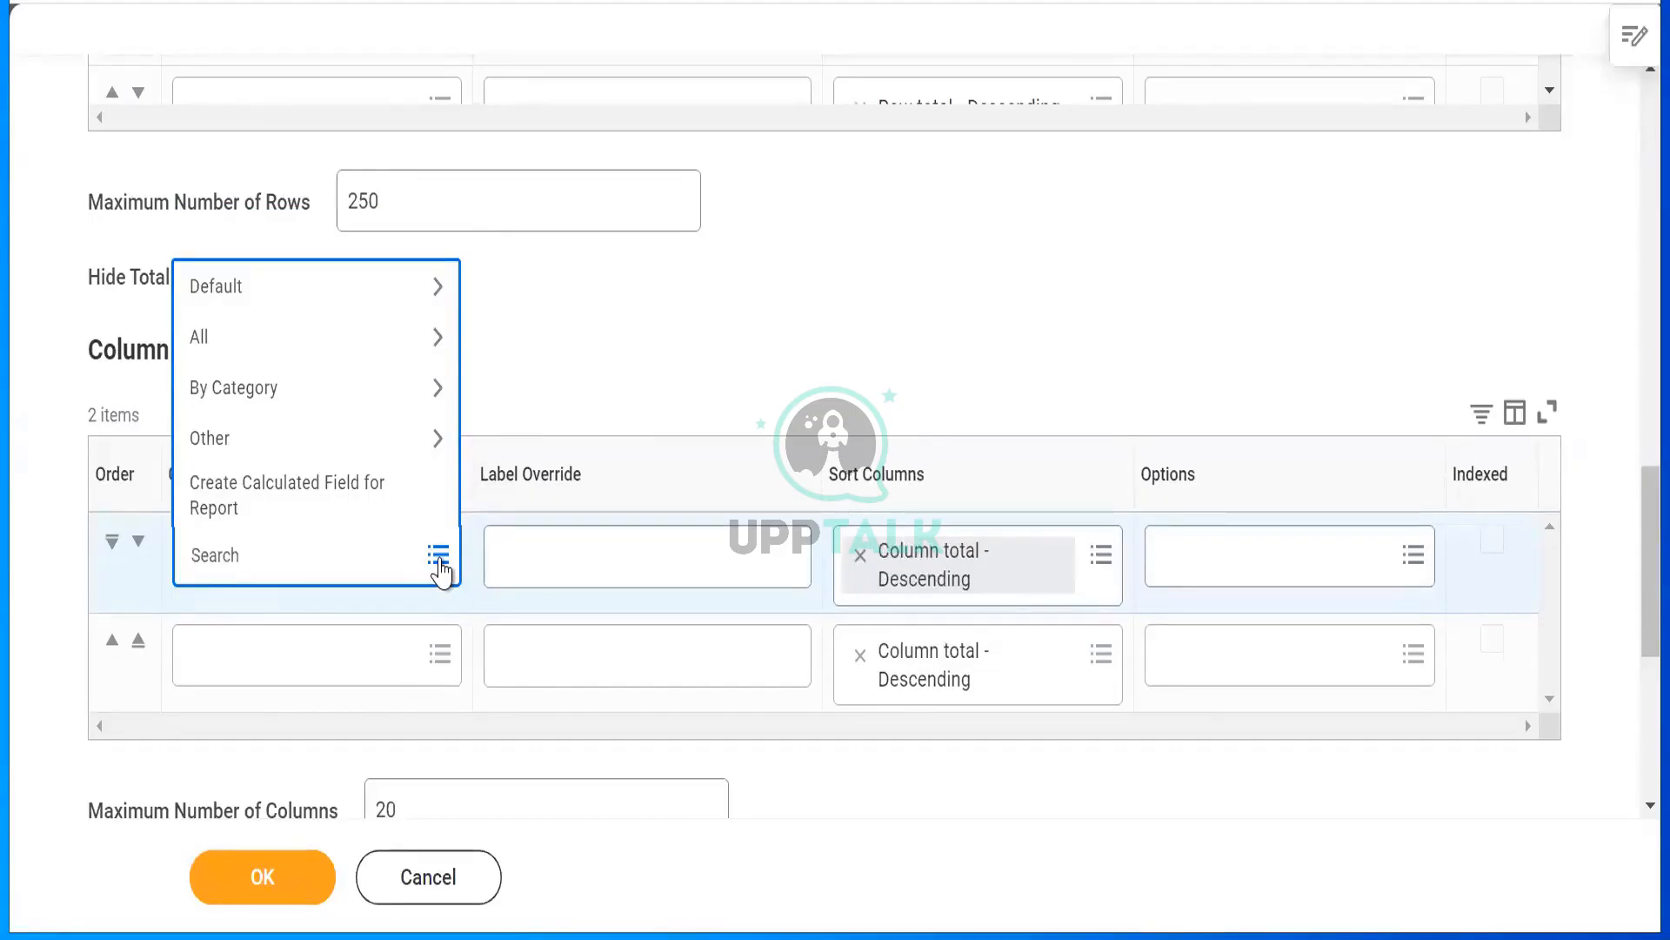
# Search the column grouping fields for "active", check the Currently Active field's details, and group the matrix columns by Currently Active.
pyautogui.write('active')
pyautogui.press('Return')
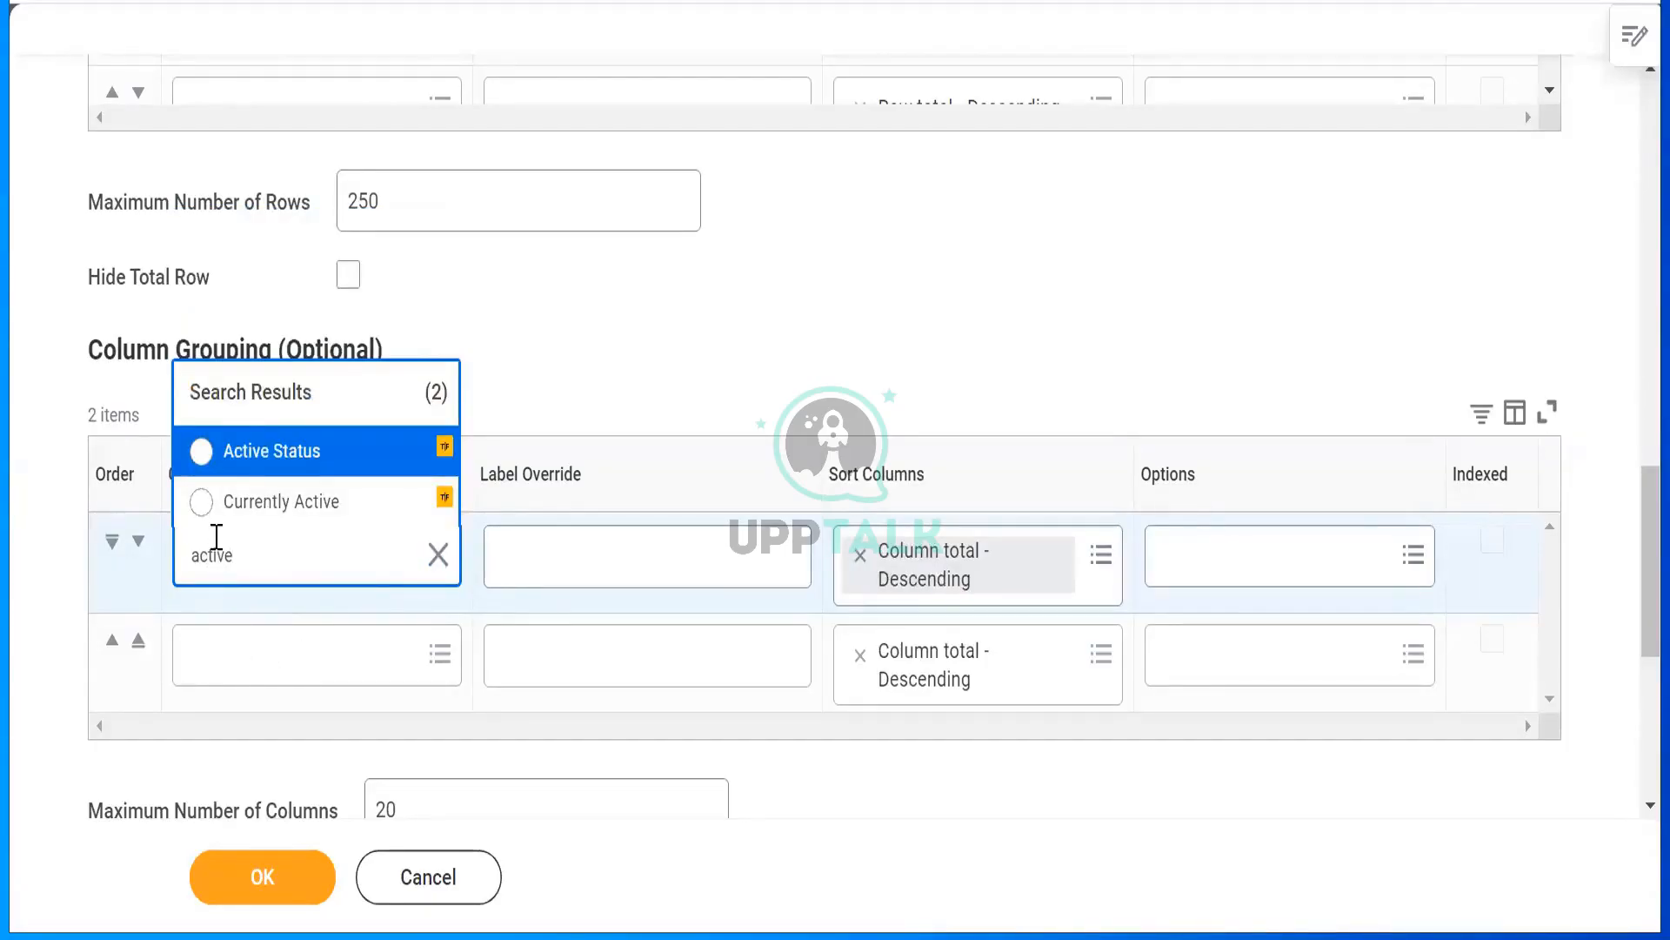
pyautogui.press('Down')
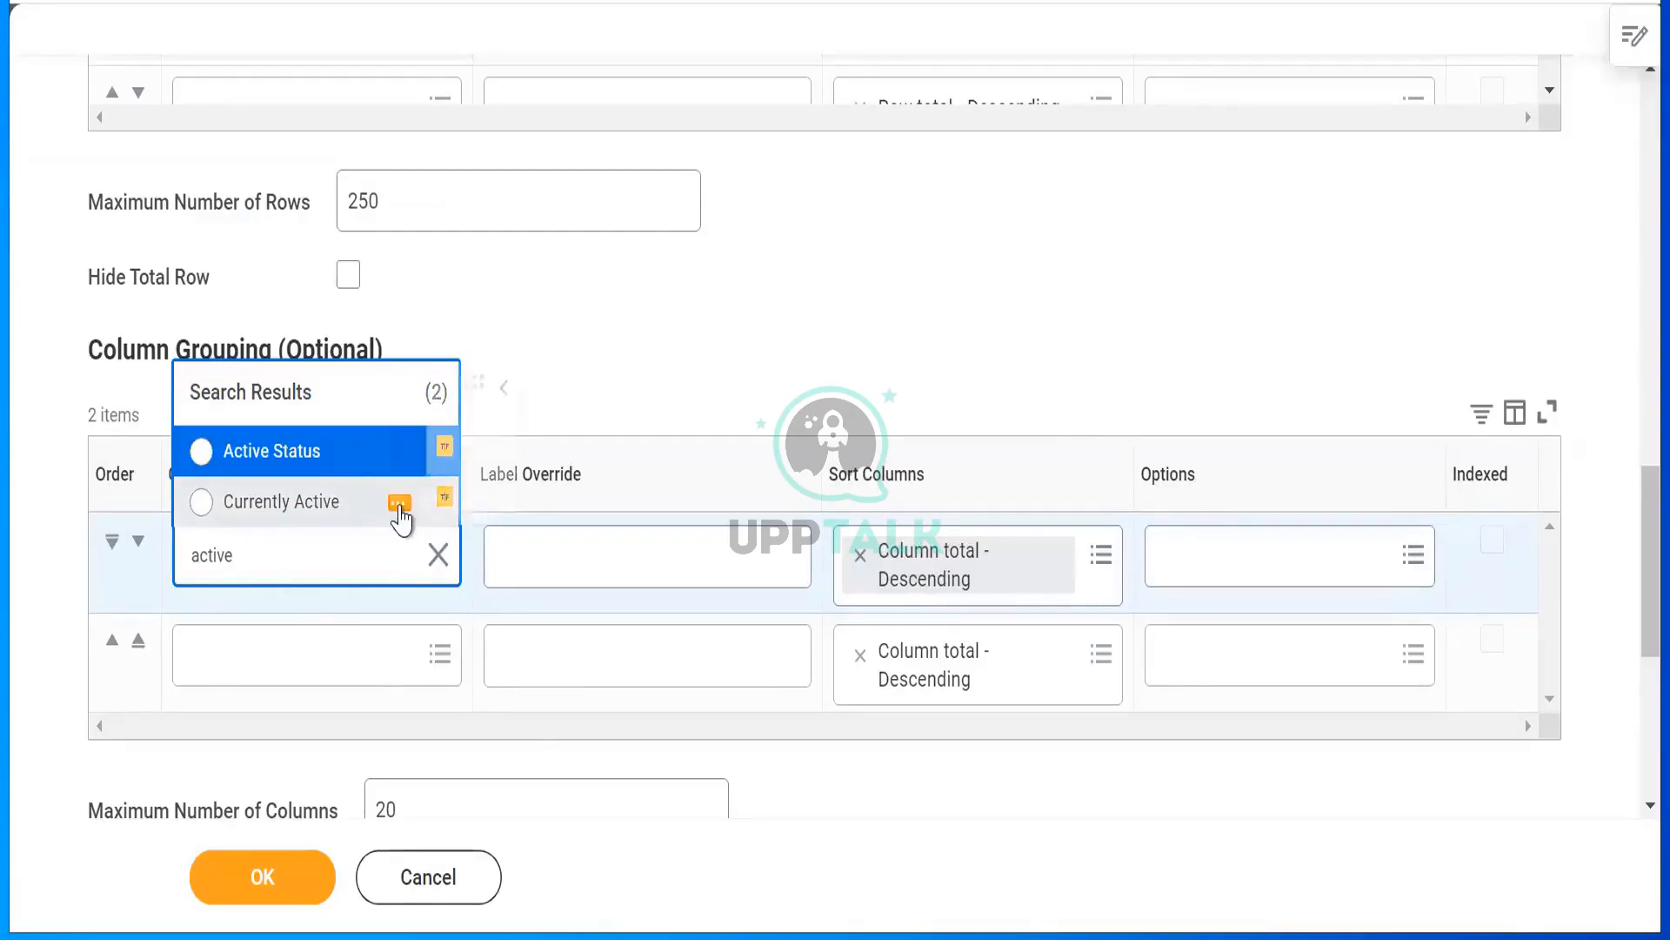
pyautogui.click(399, 508)
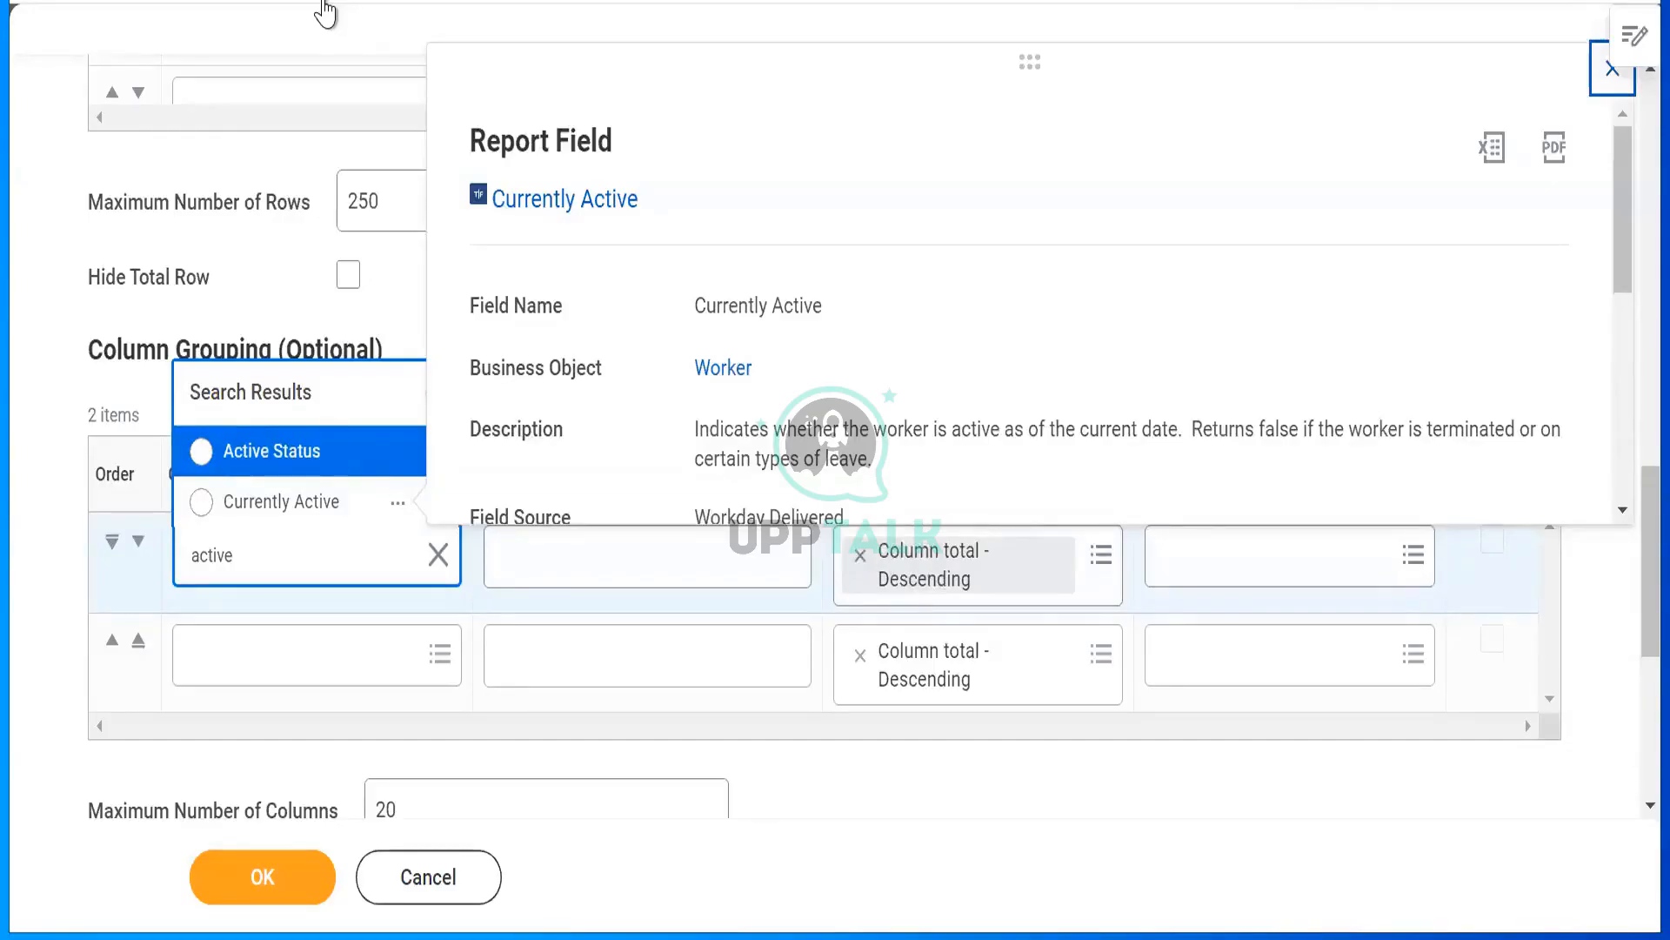
pyautogui.click(201, 503)
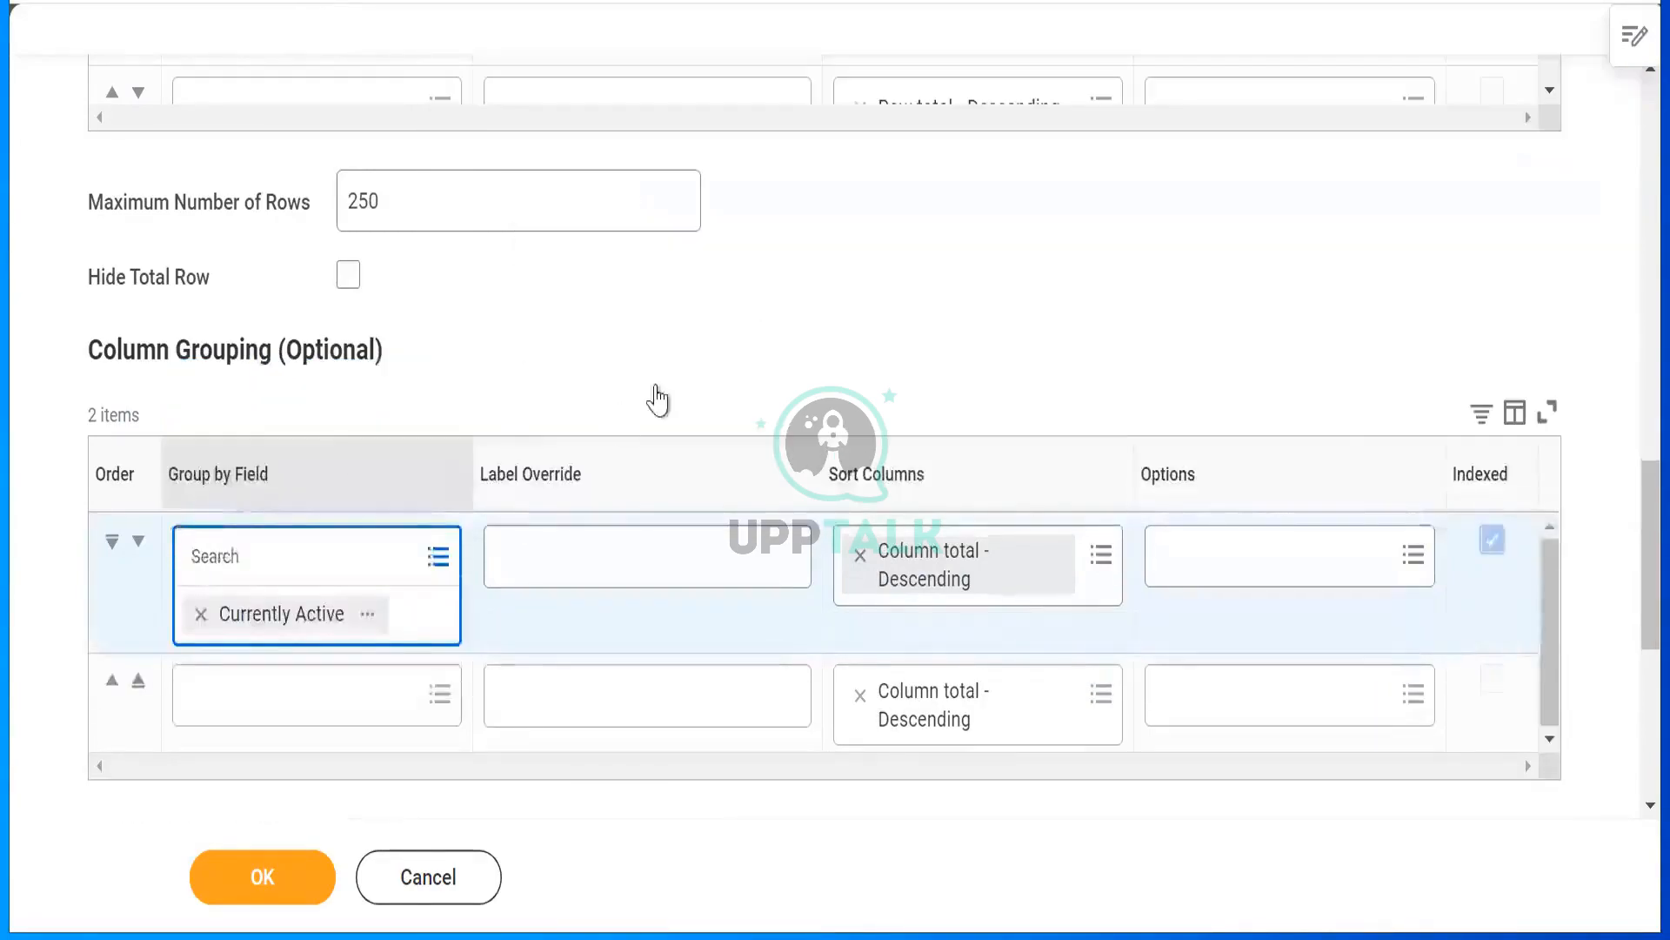
pyautogui.click(687, 312)
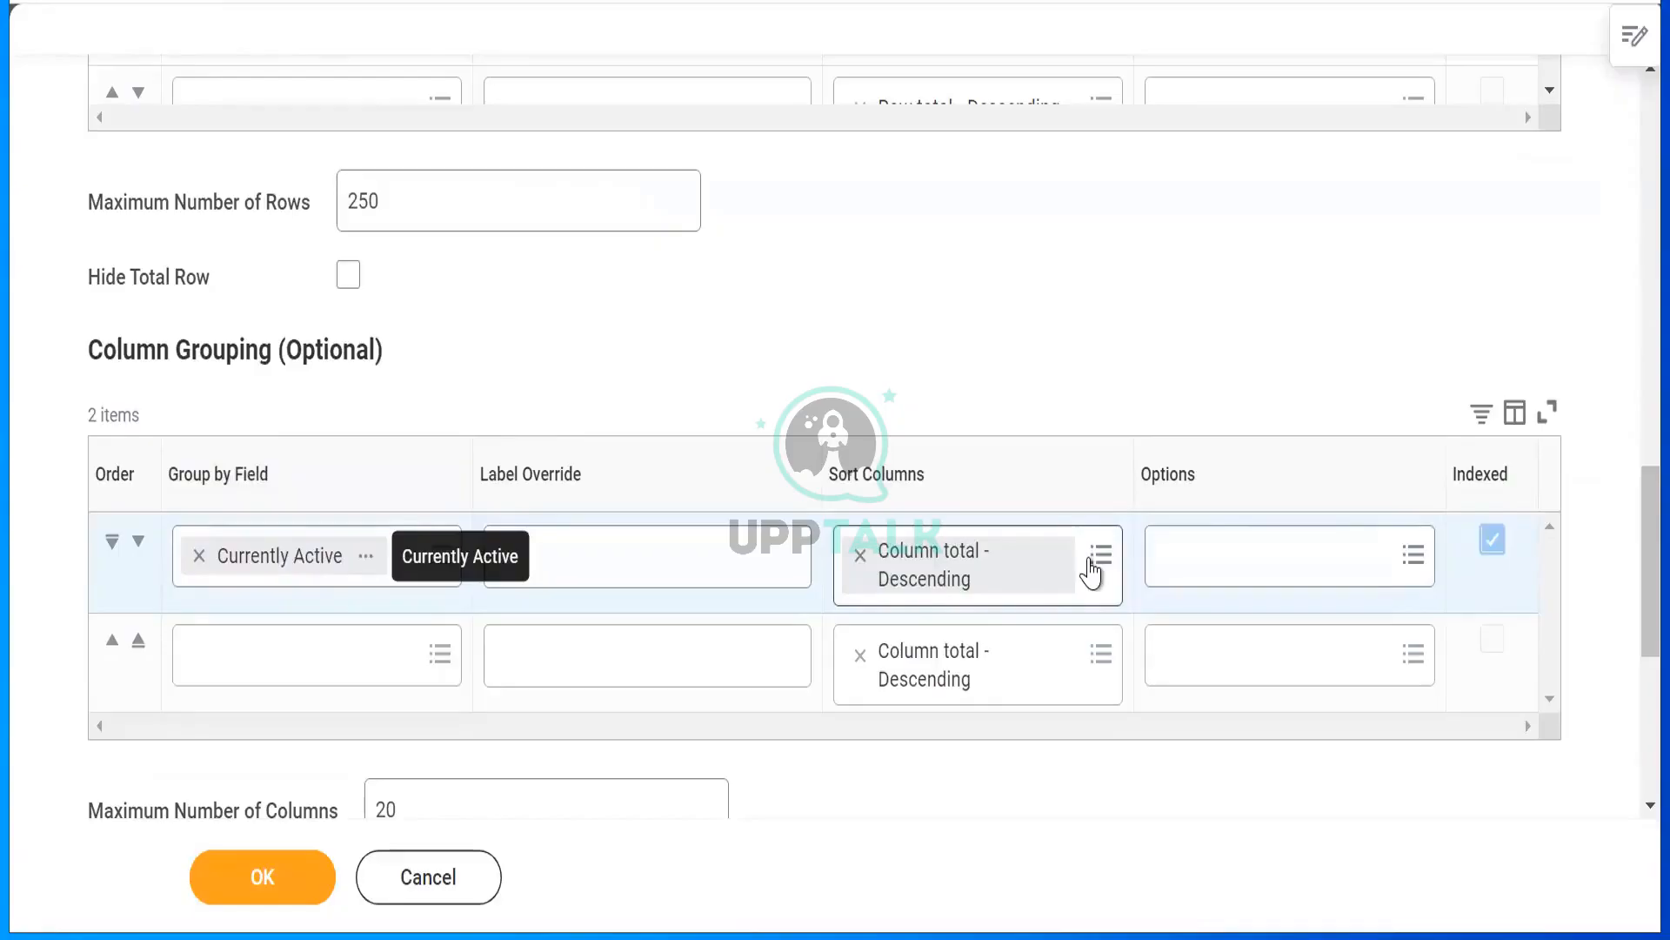
# Sort the Currently Active column grouping by Column total - Ascending and check its available options.
pyautogui.click(1093, 570)
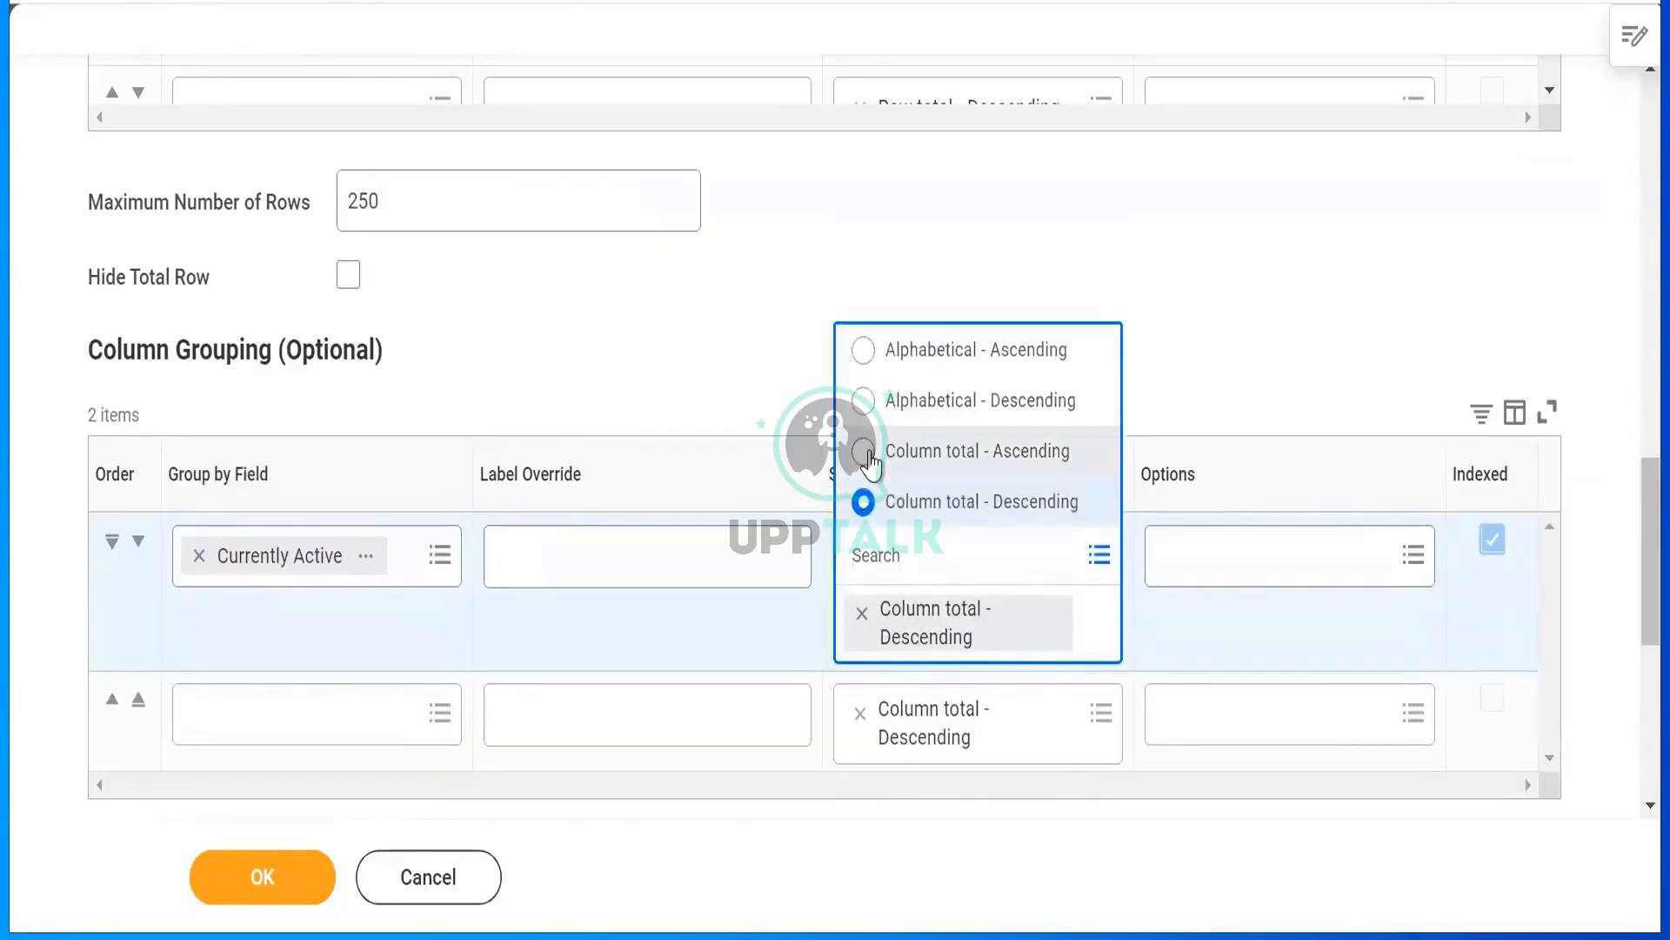
pyautogui.click(868, 452)
pyautogui.click(1410, 555)
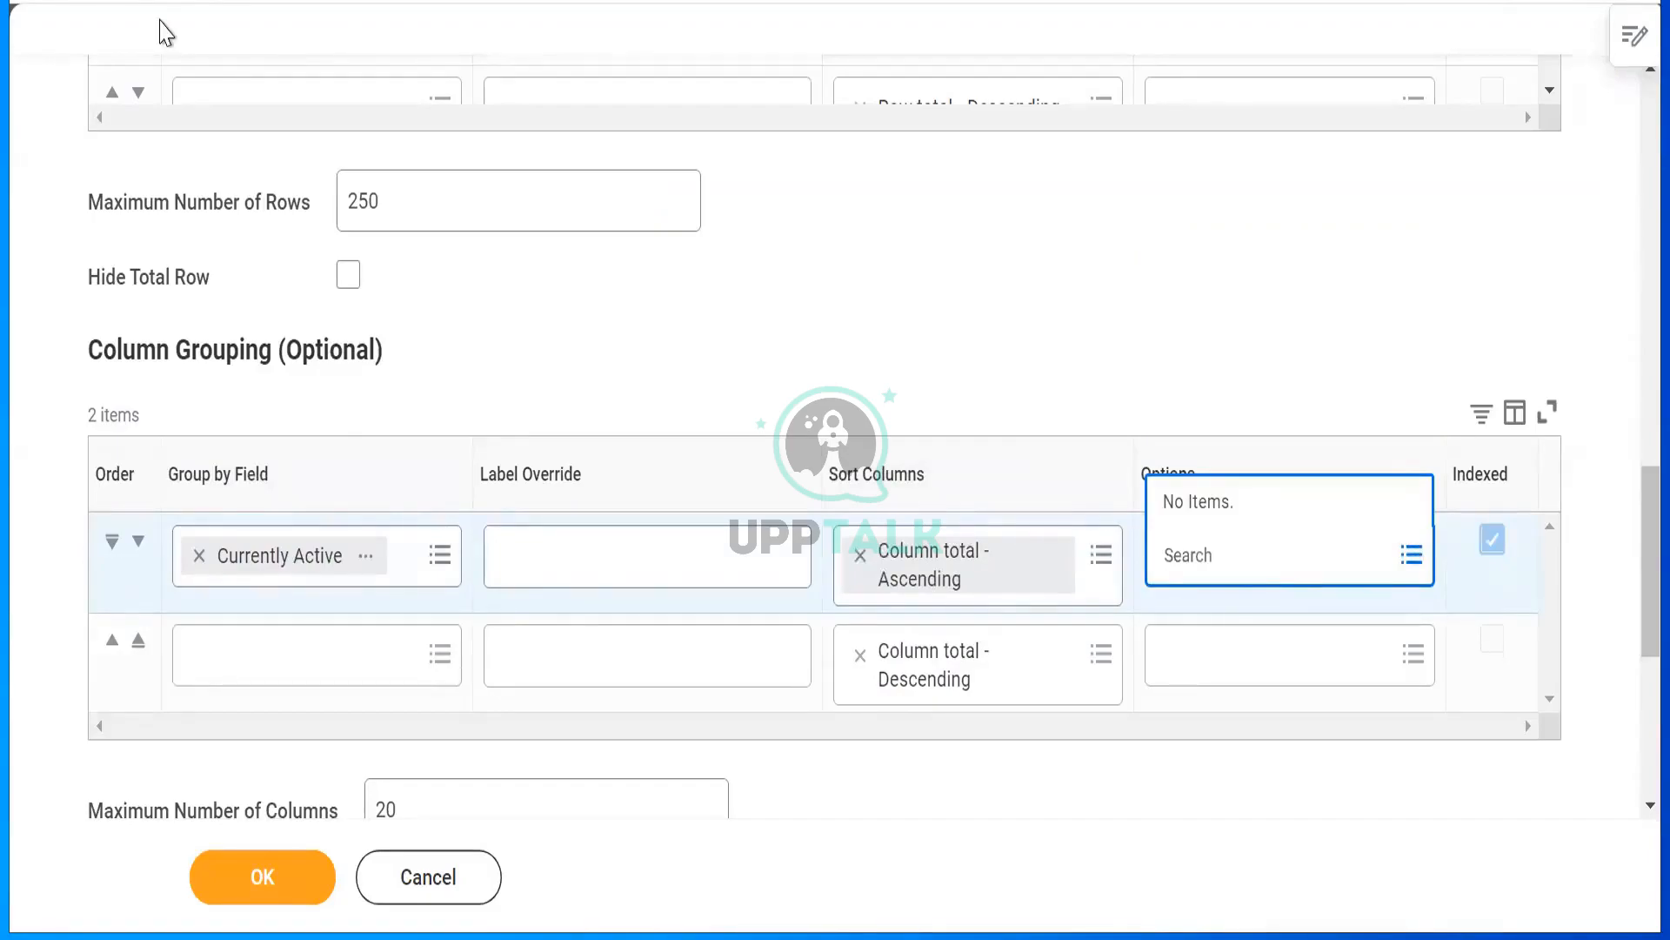
pyautogui.click(857, 248)
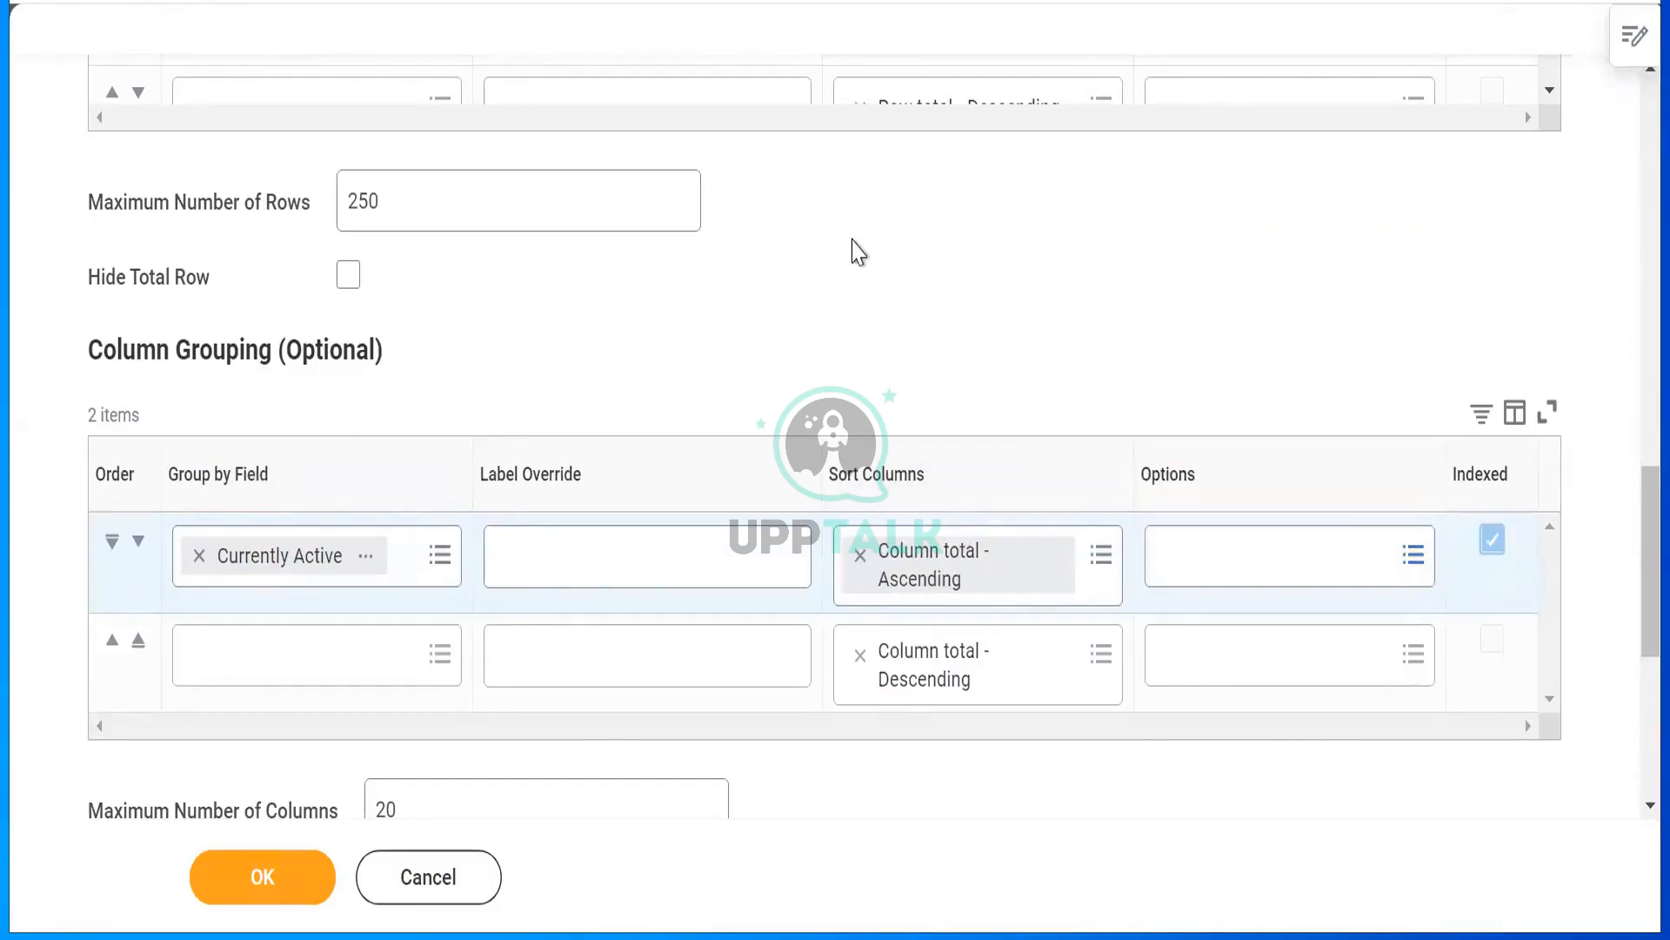
# Examine the frequently used number formats offered for the Count summarization.
pyautogui.scroll(-6, 857, 253)
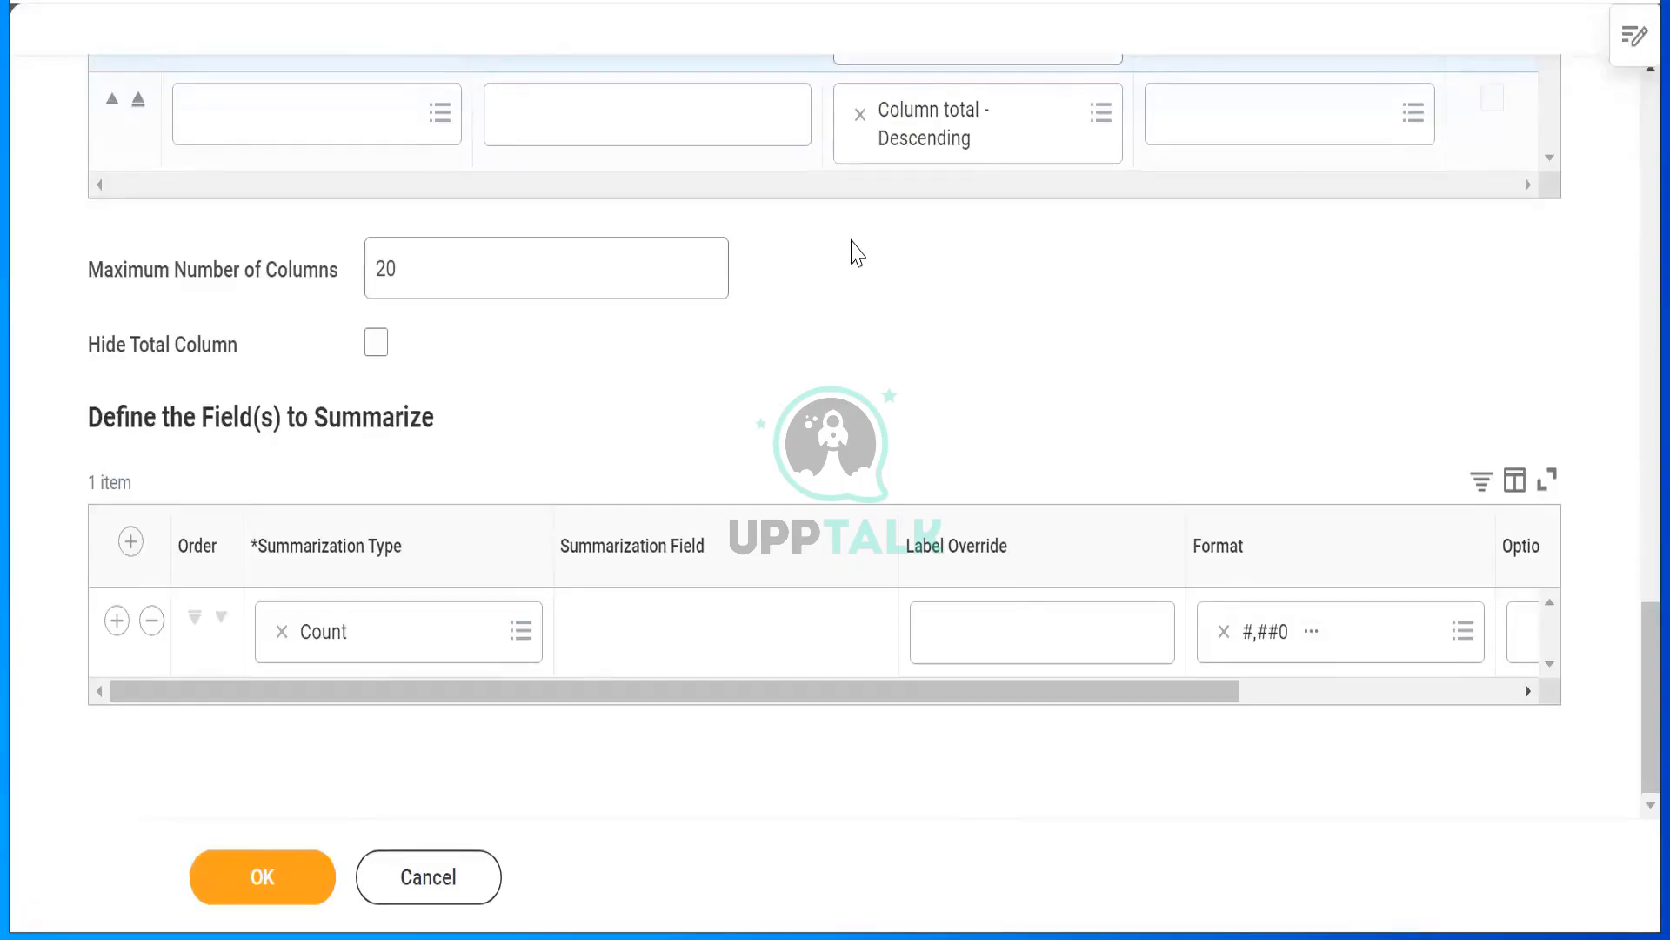
pyautogui.click(1341, 651)
pyautogui.click(1461, 632)
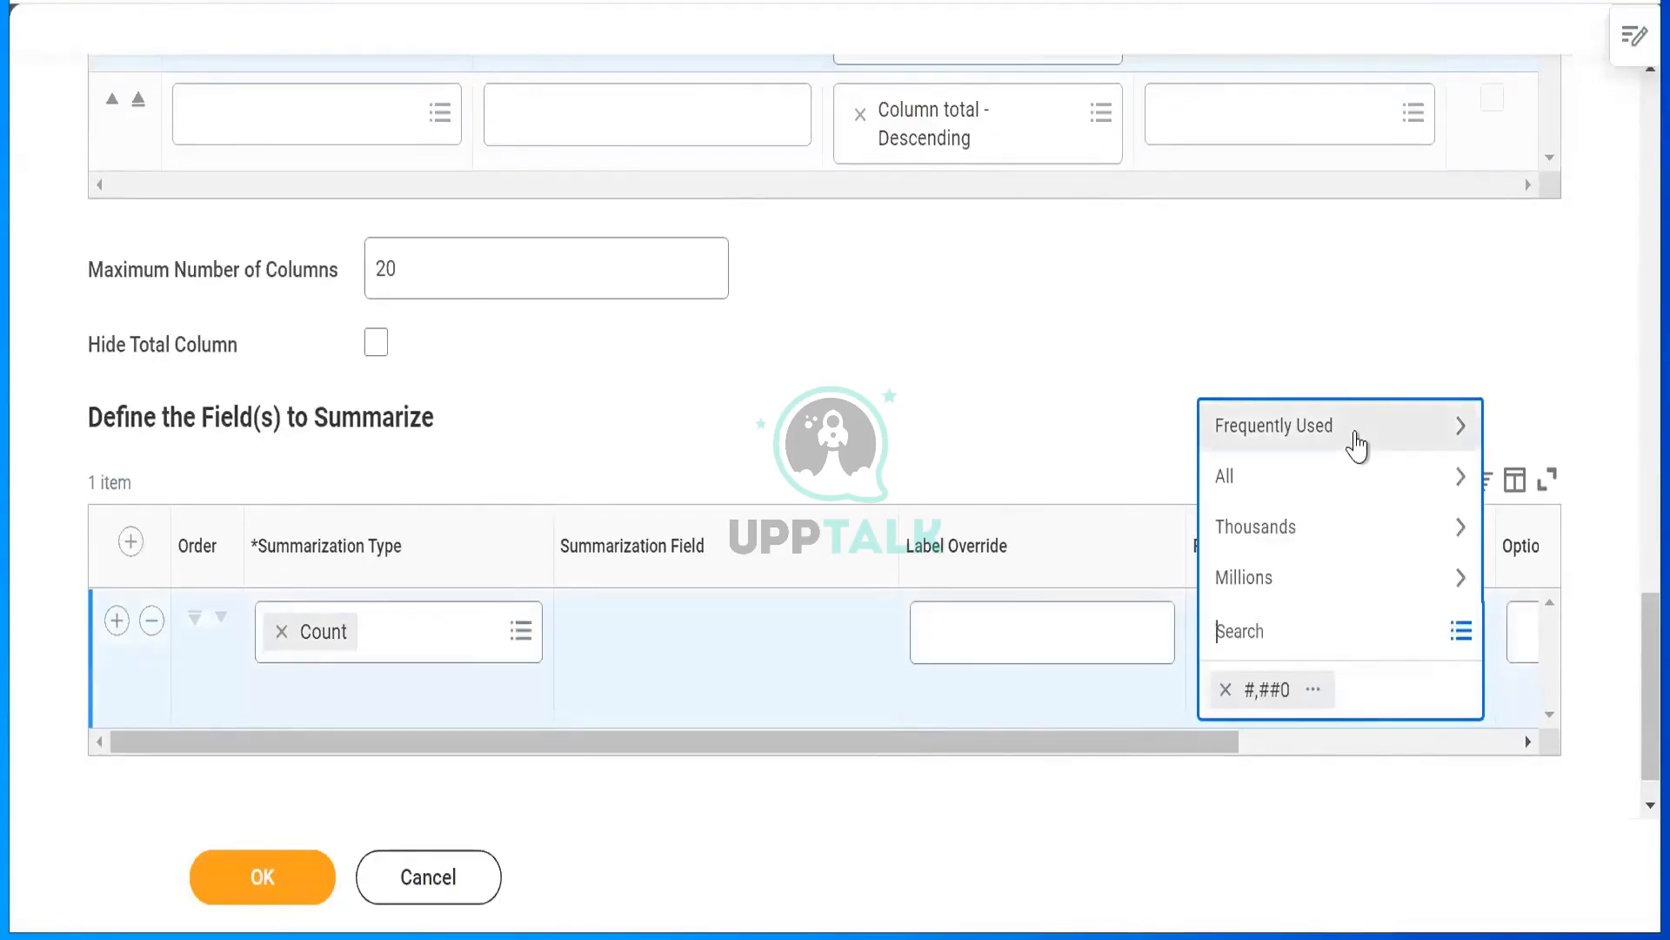
pyautogui.click(1355, 433)
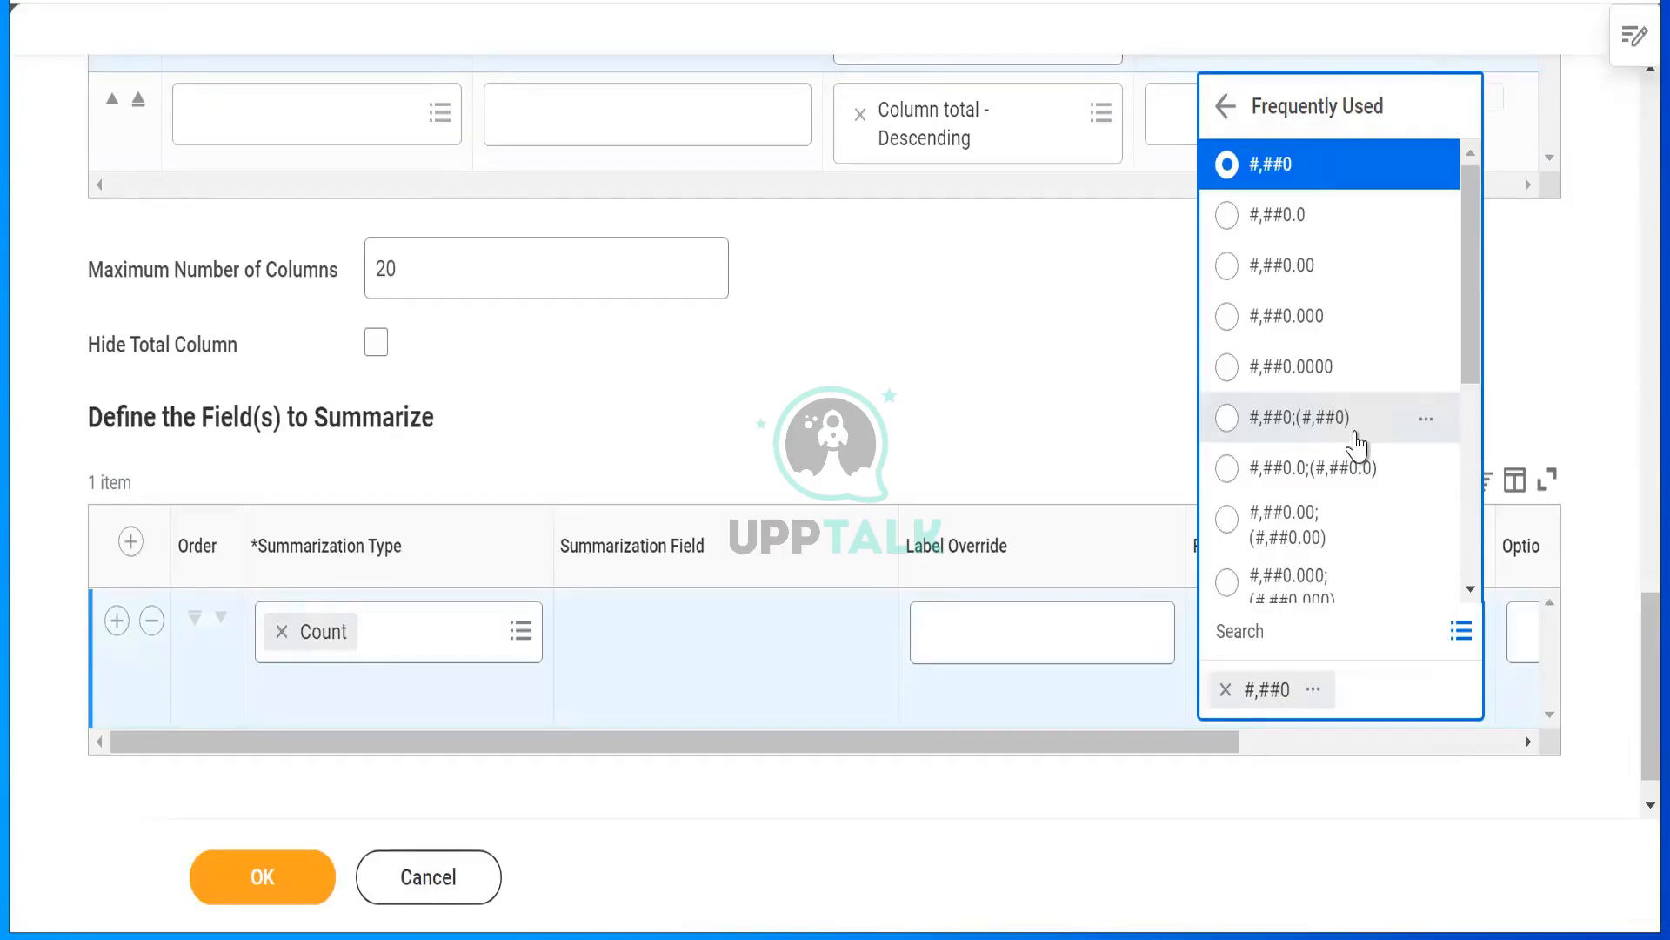
pyautogui.click(1032, 337)
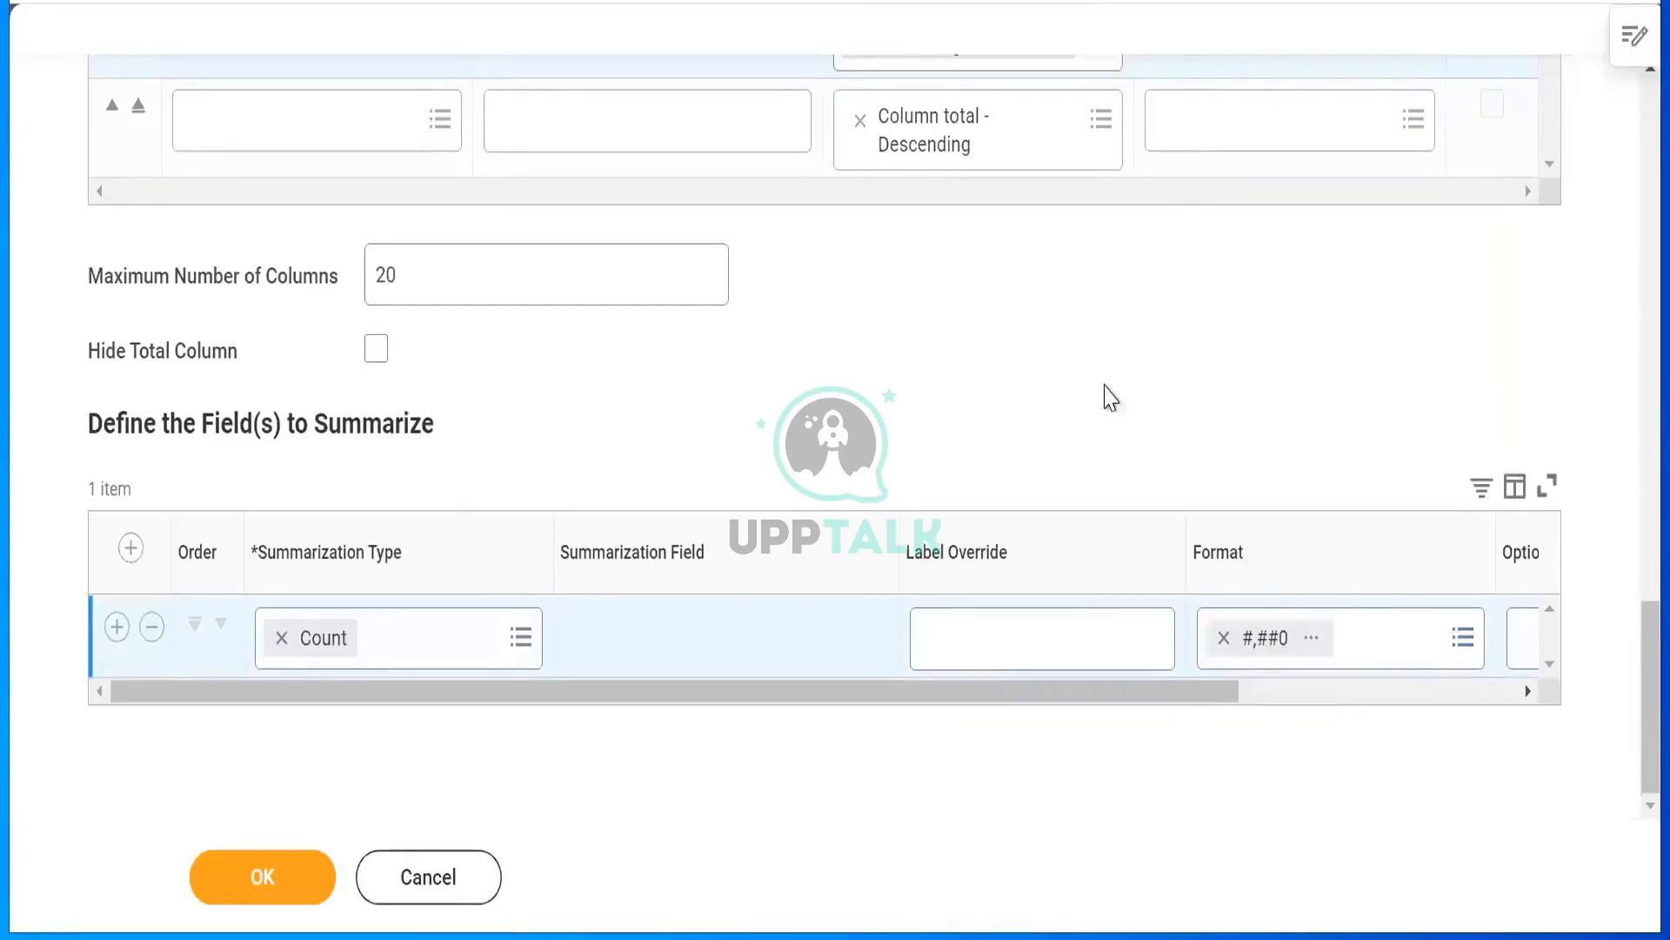
# Examine the valid options offered for the Count summarization, such as percent of totals, currency symbol and target line.
pyautogui.click(1528, 692)
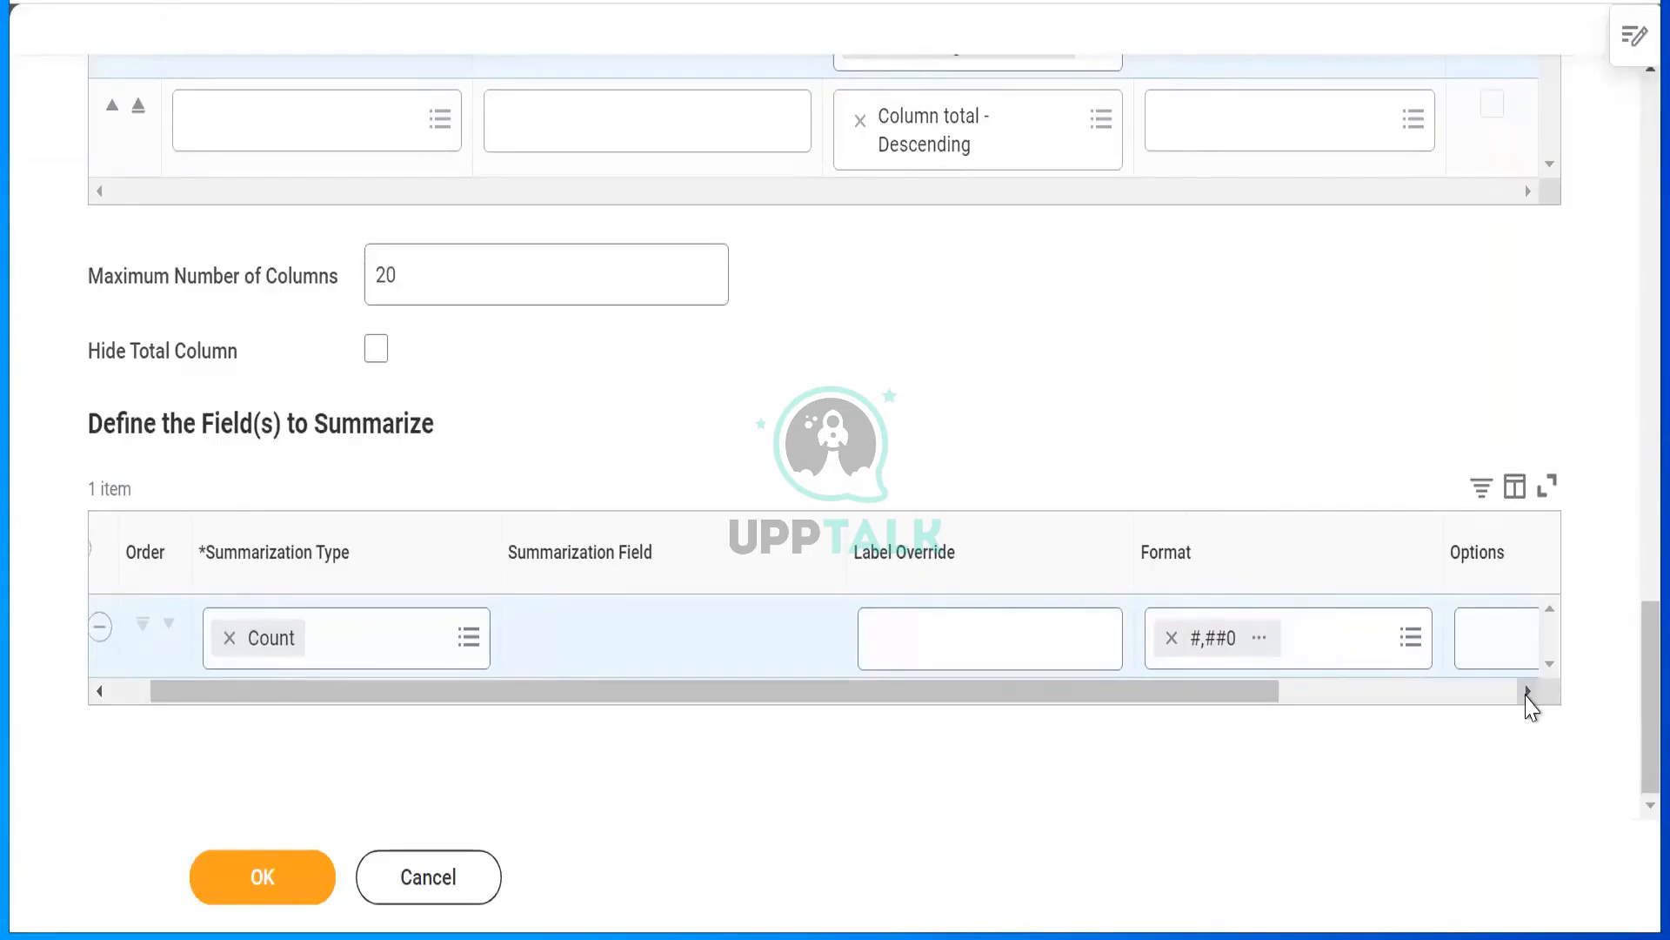
pyautogui.click(1527, 692)
pyautogui.click(1528, 691)
pyautogui.click(1528, 691)
pyautogui.click(1528, 691)
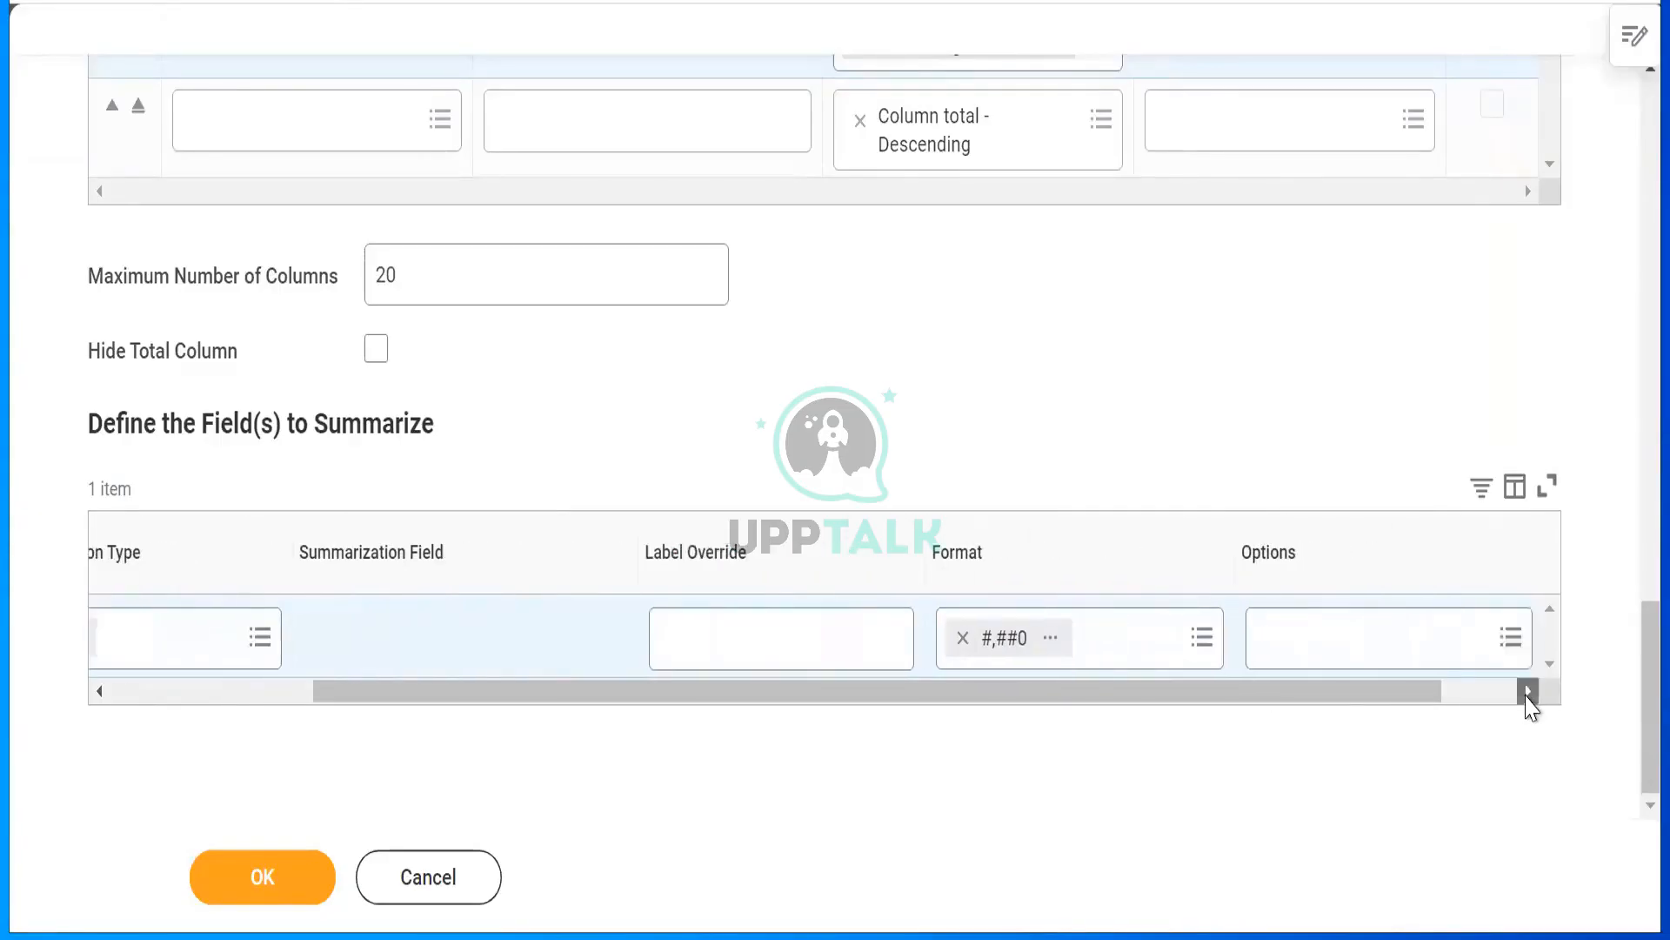
pyautogui.click(1528, 692)
pyautogui.click(1528, 691)
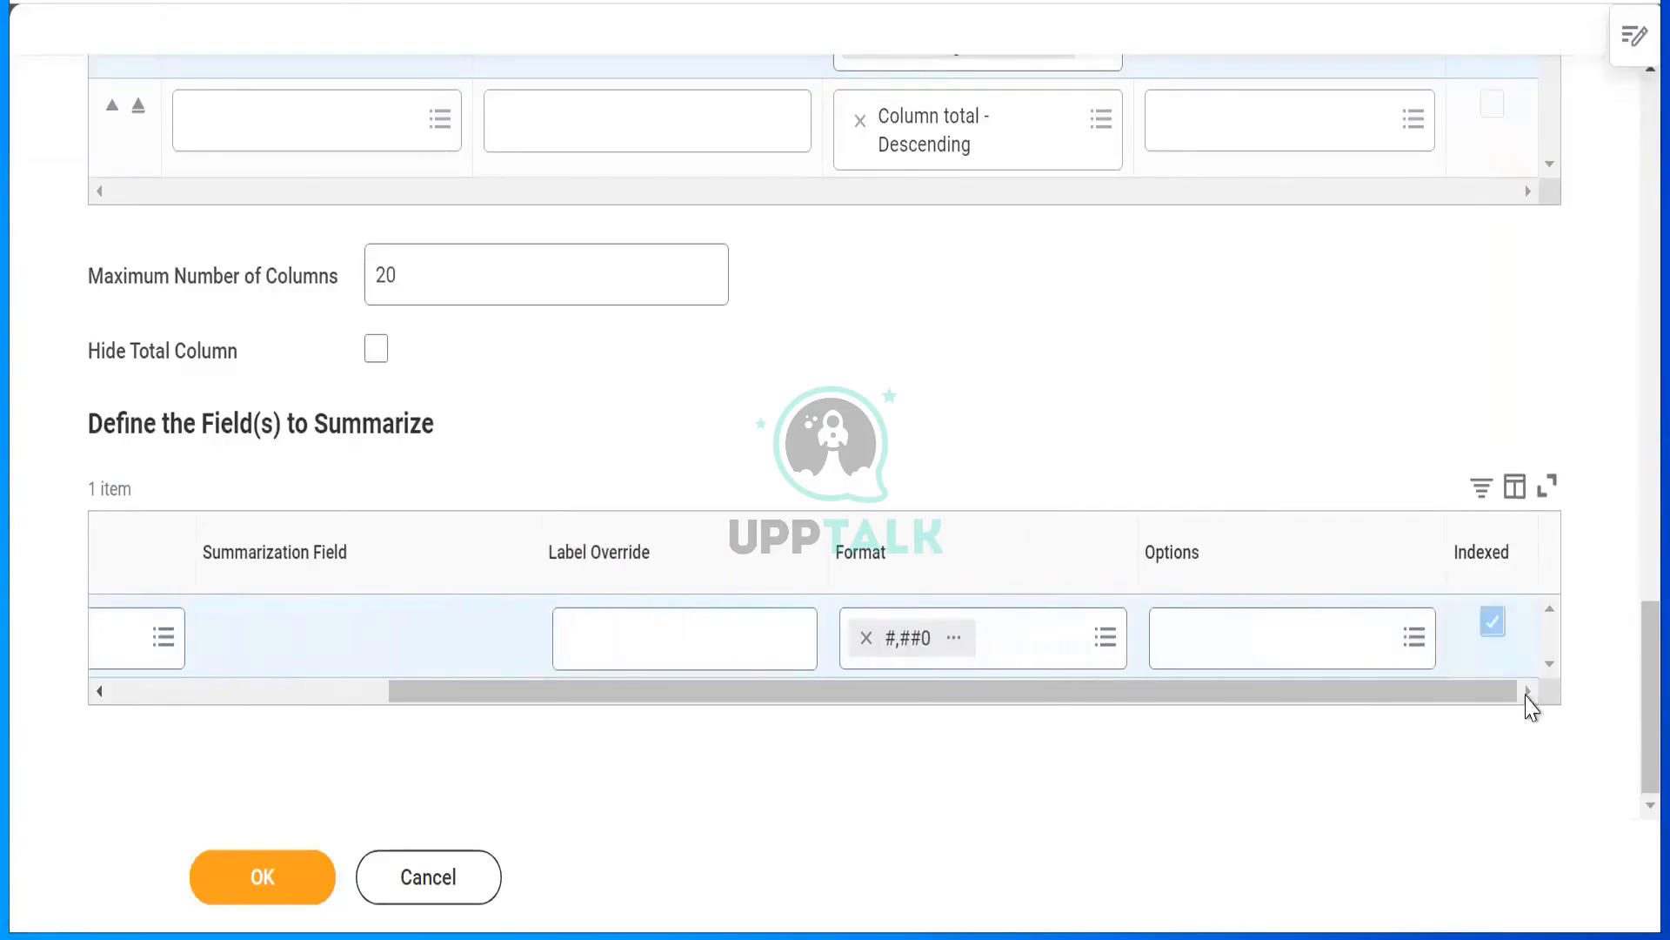
pyautogui.click(1419, 642)
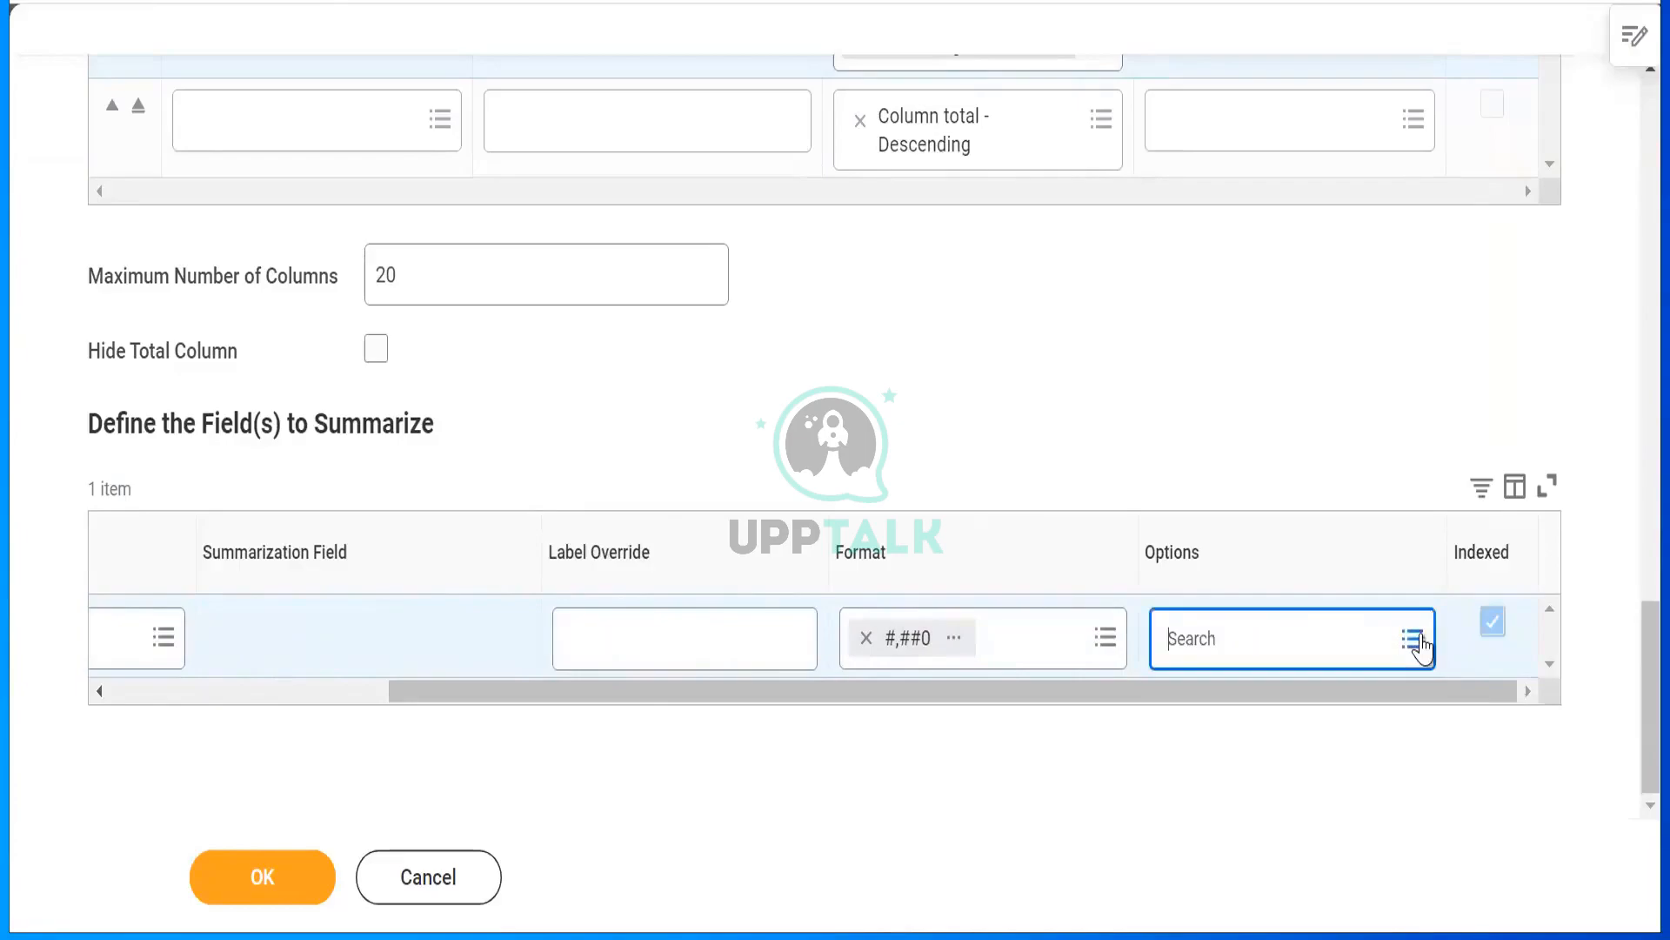
pyautogui.click(1420, 646)
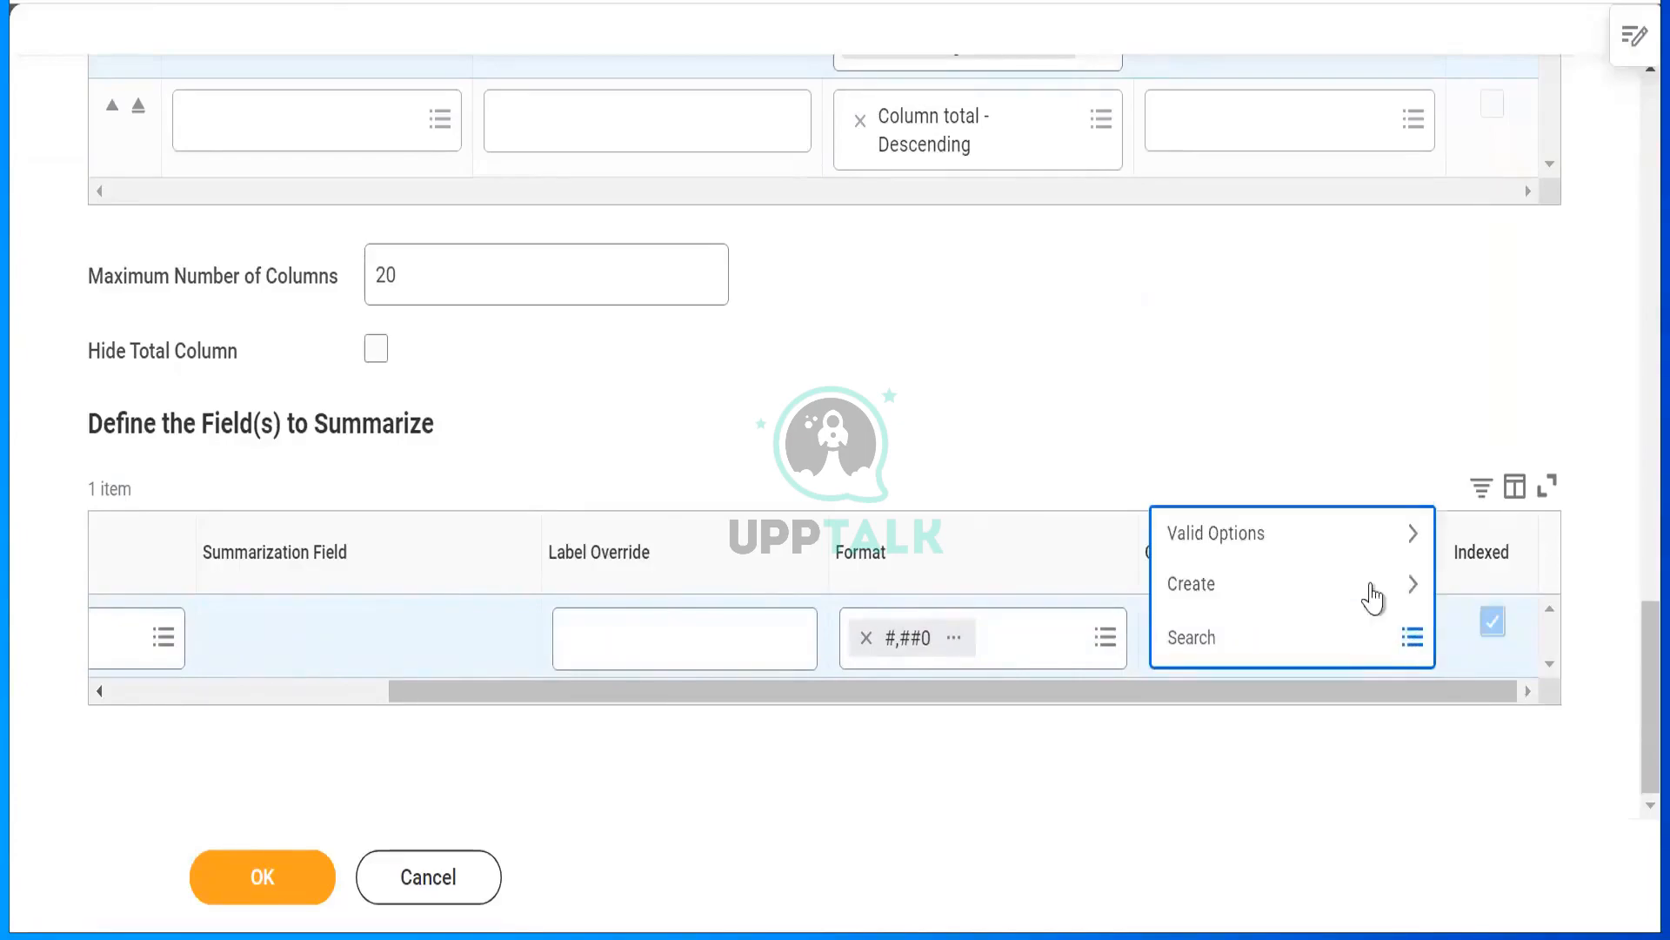
pyautogui.click(1342, 543)
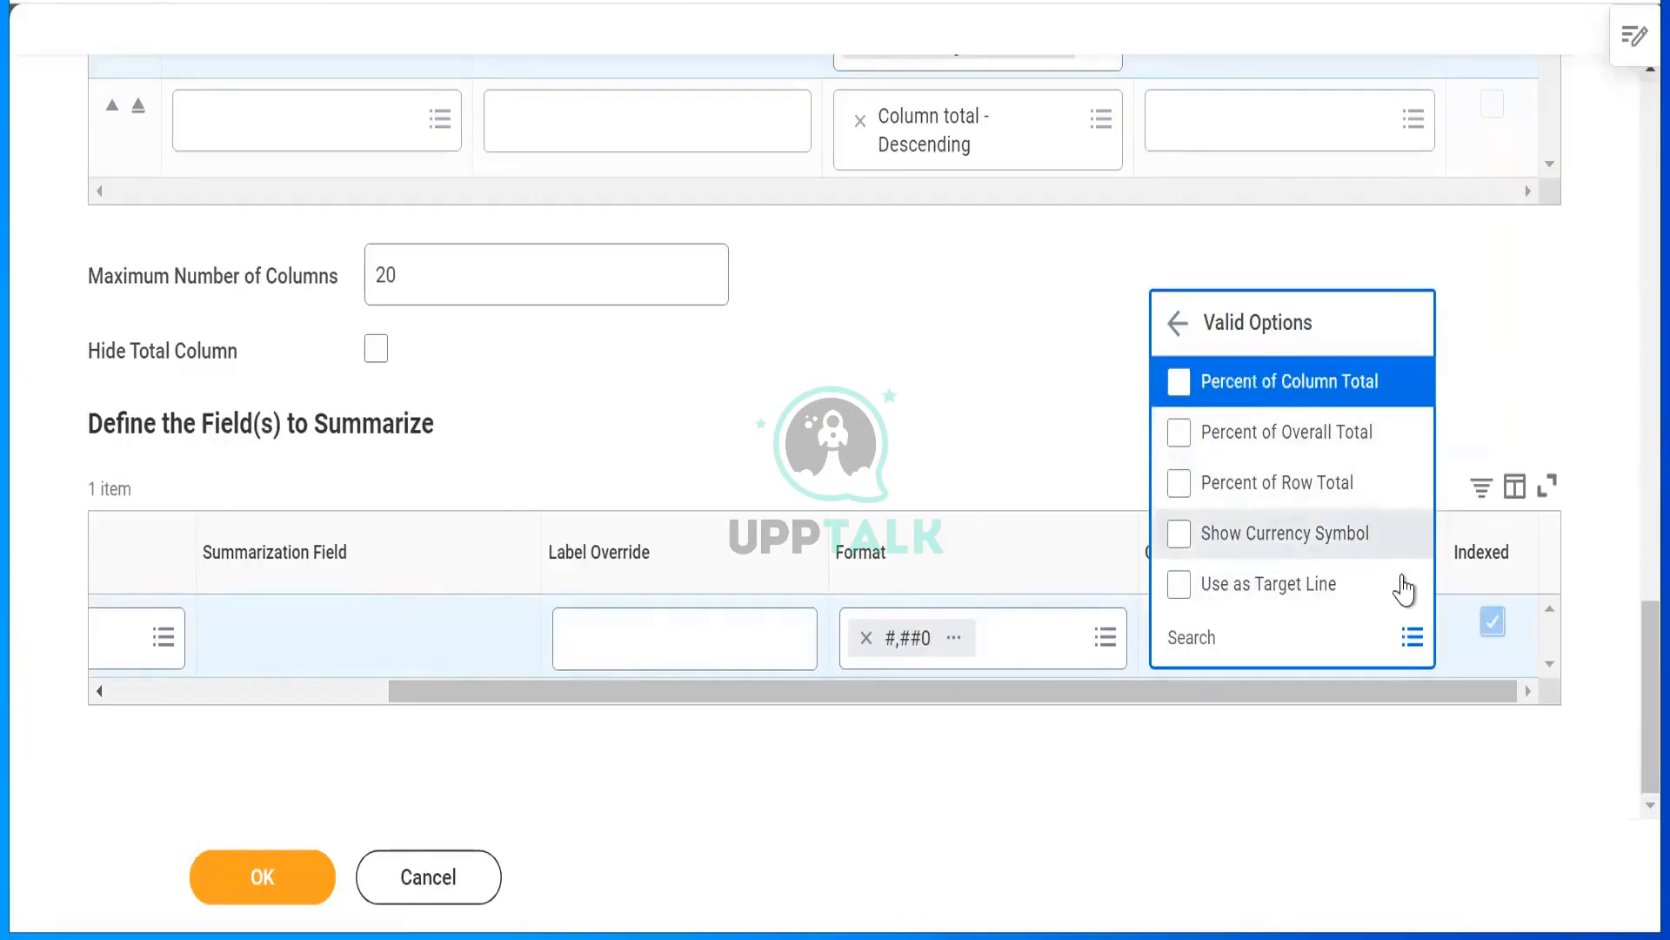
pyautogui.click(1522, 376)
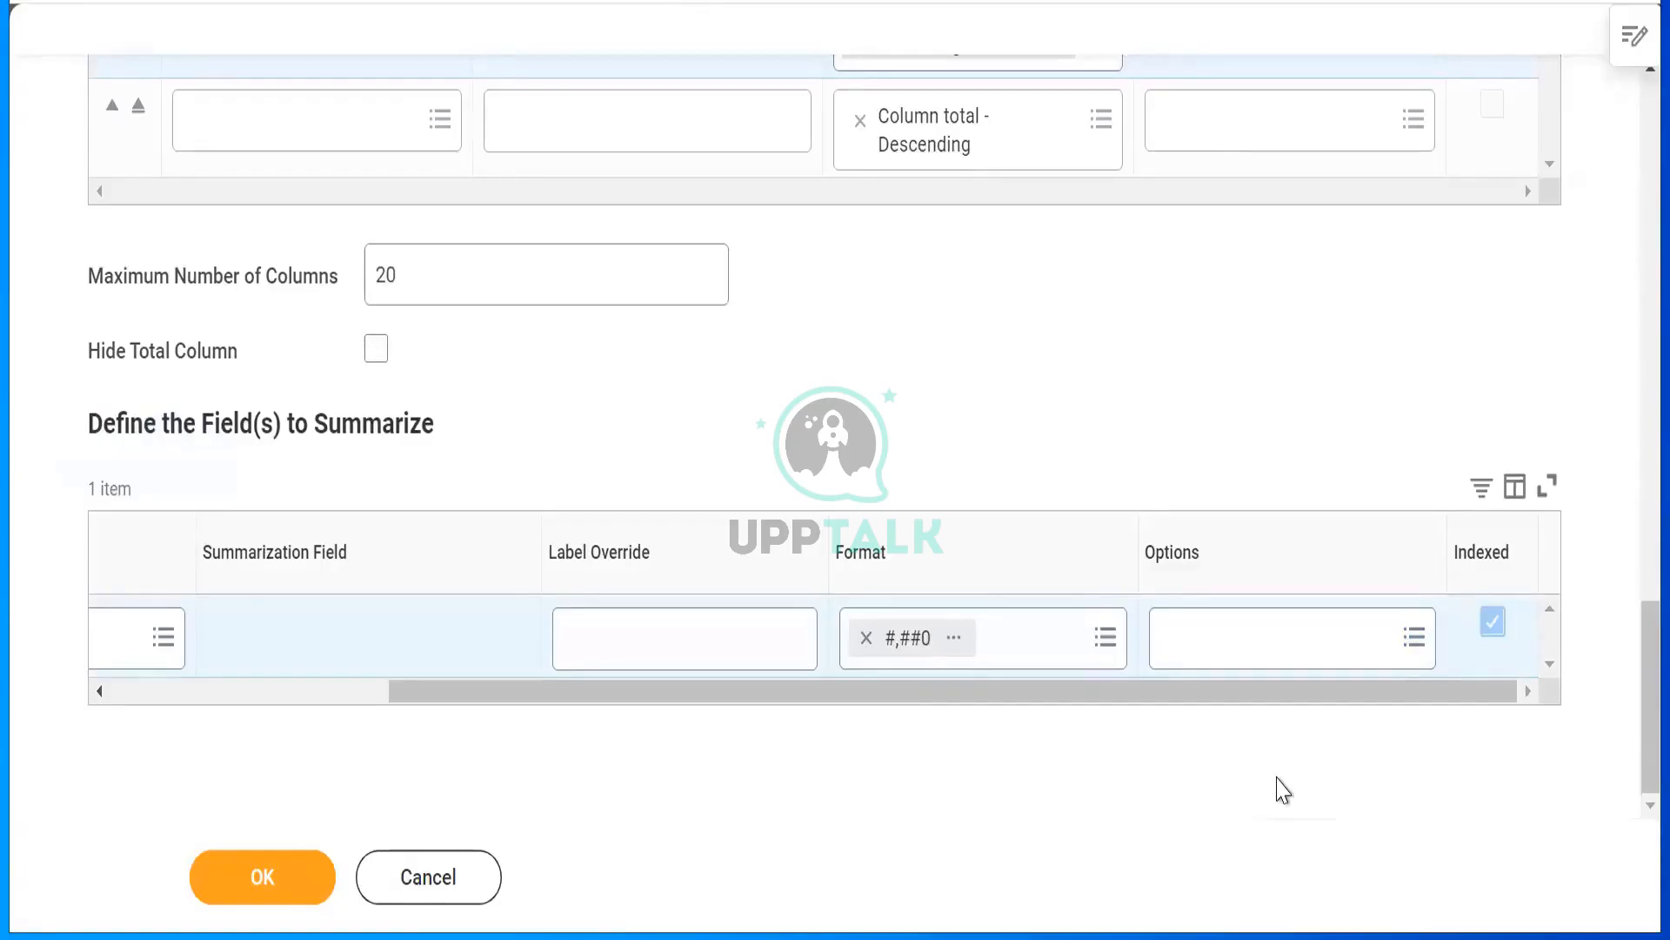
# Add a drillable field row to the report's Drill Down settings, with Specific Fields as the fields that can be summarized.
pyautogui.scroll(15, 1283, 790)
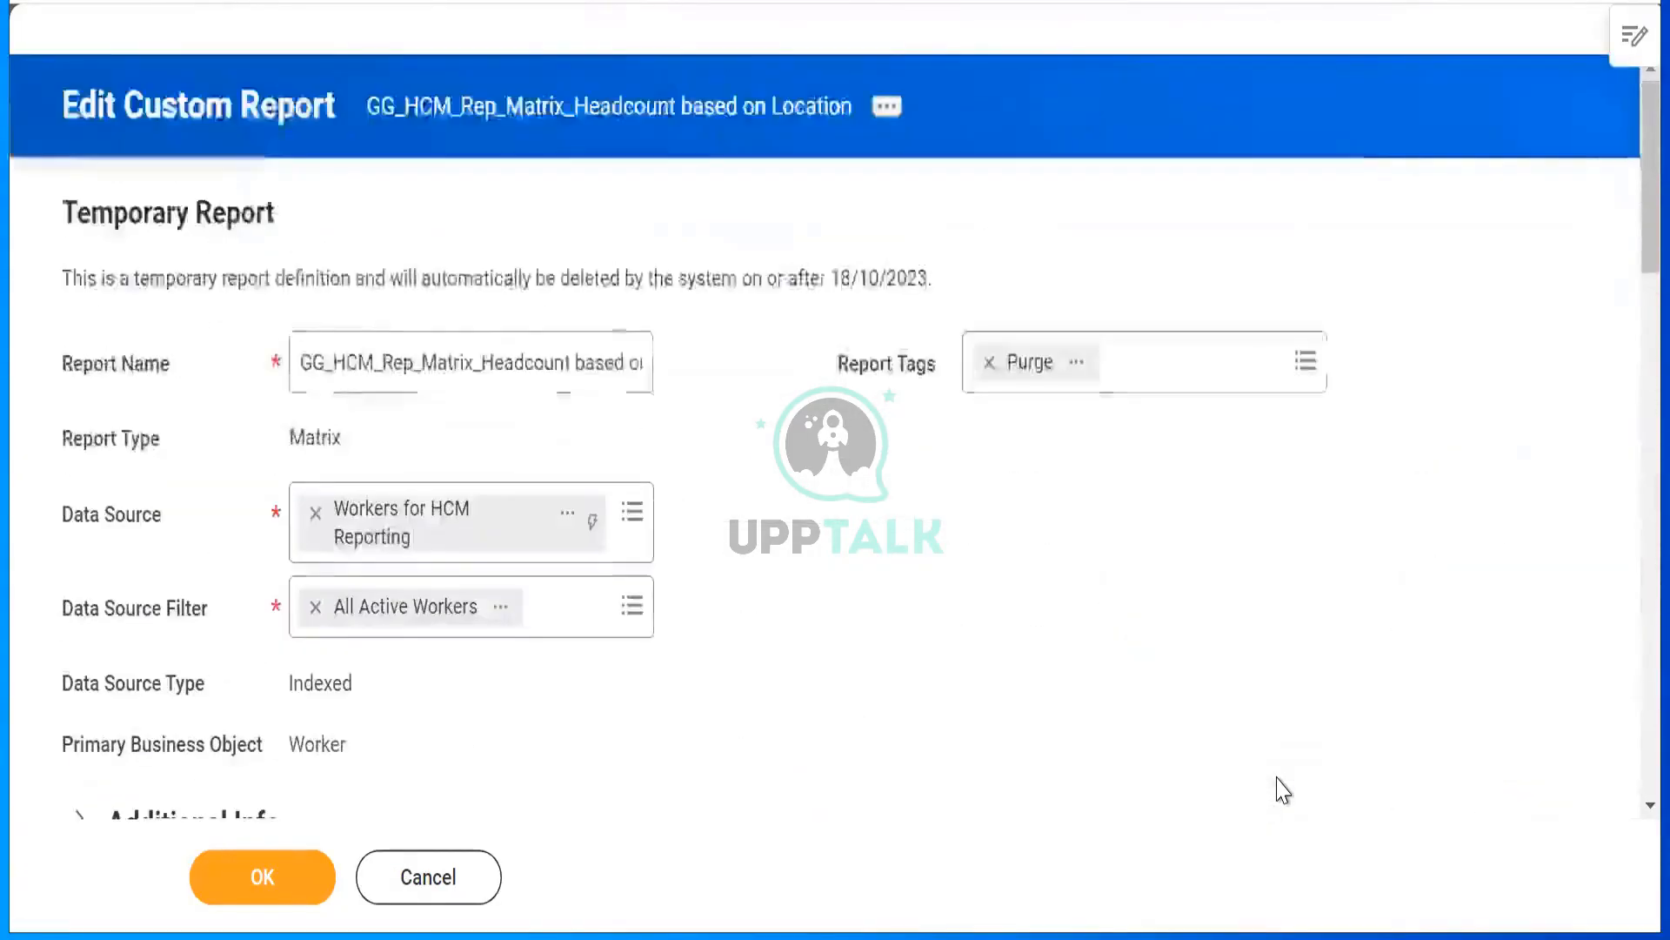
pyautogui.scroll(-3, 1283, 790)
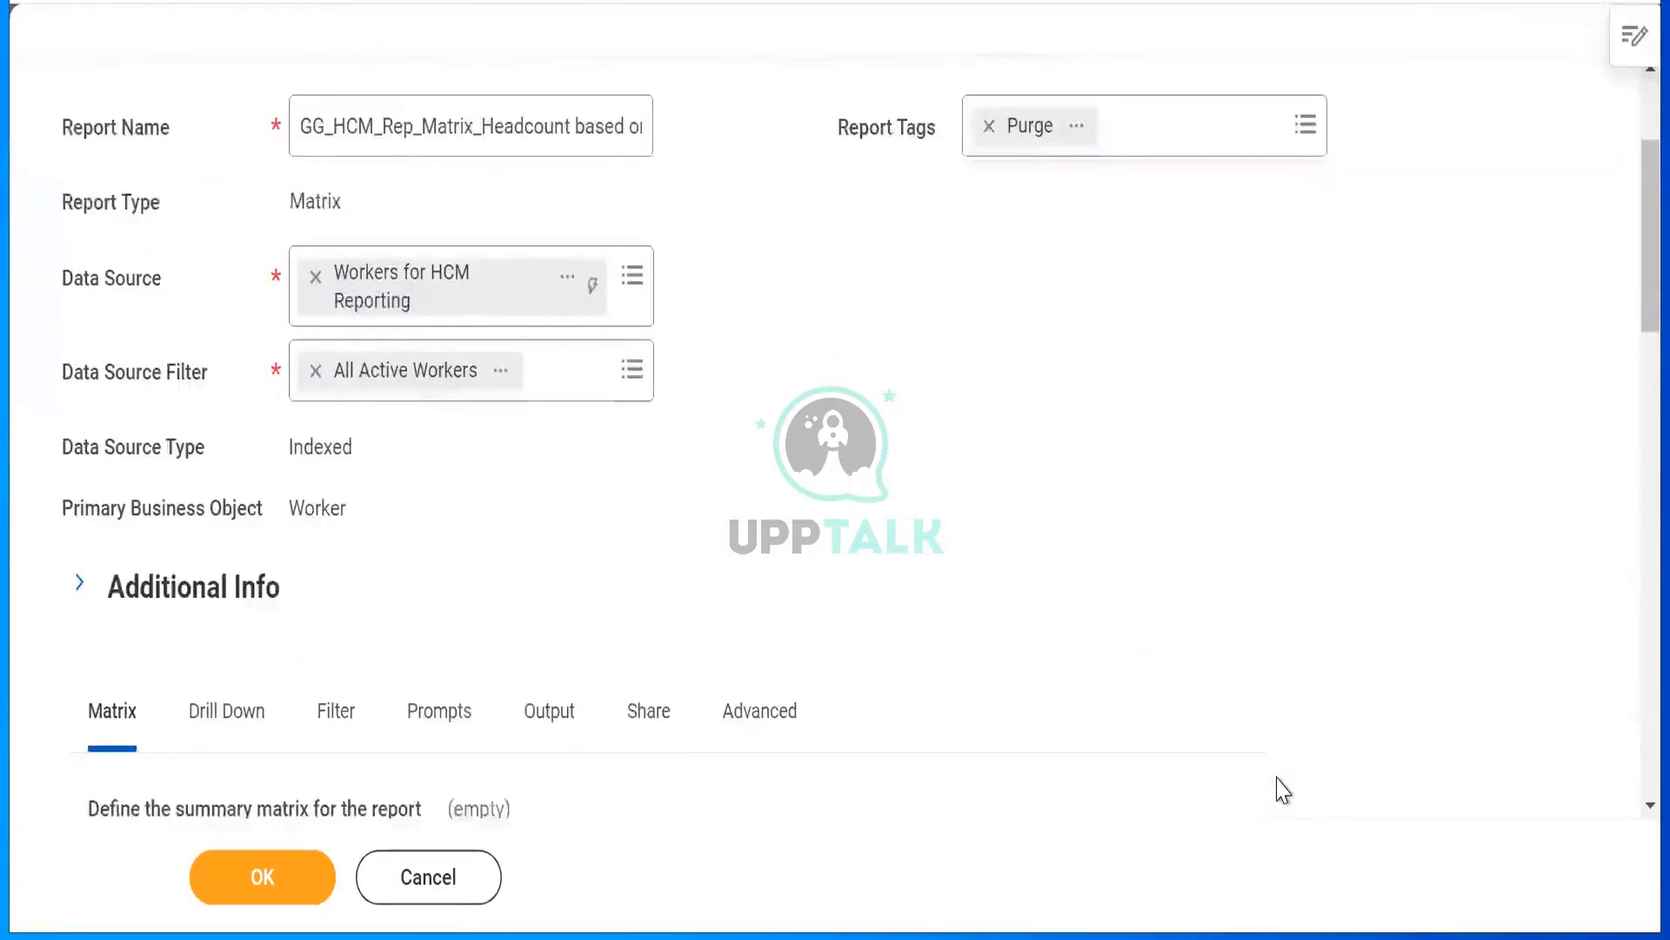
pyautogui.press('Right')
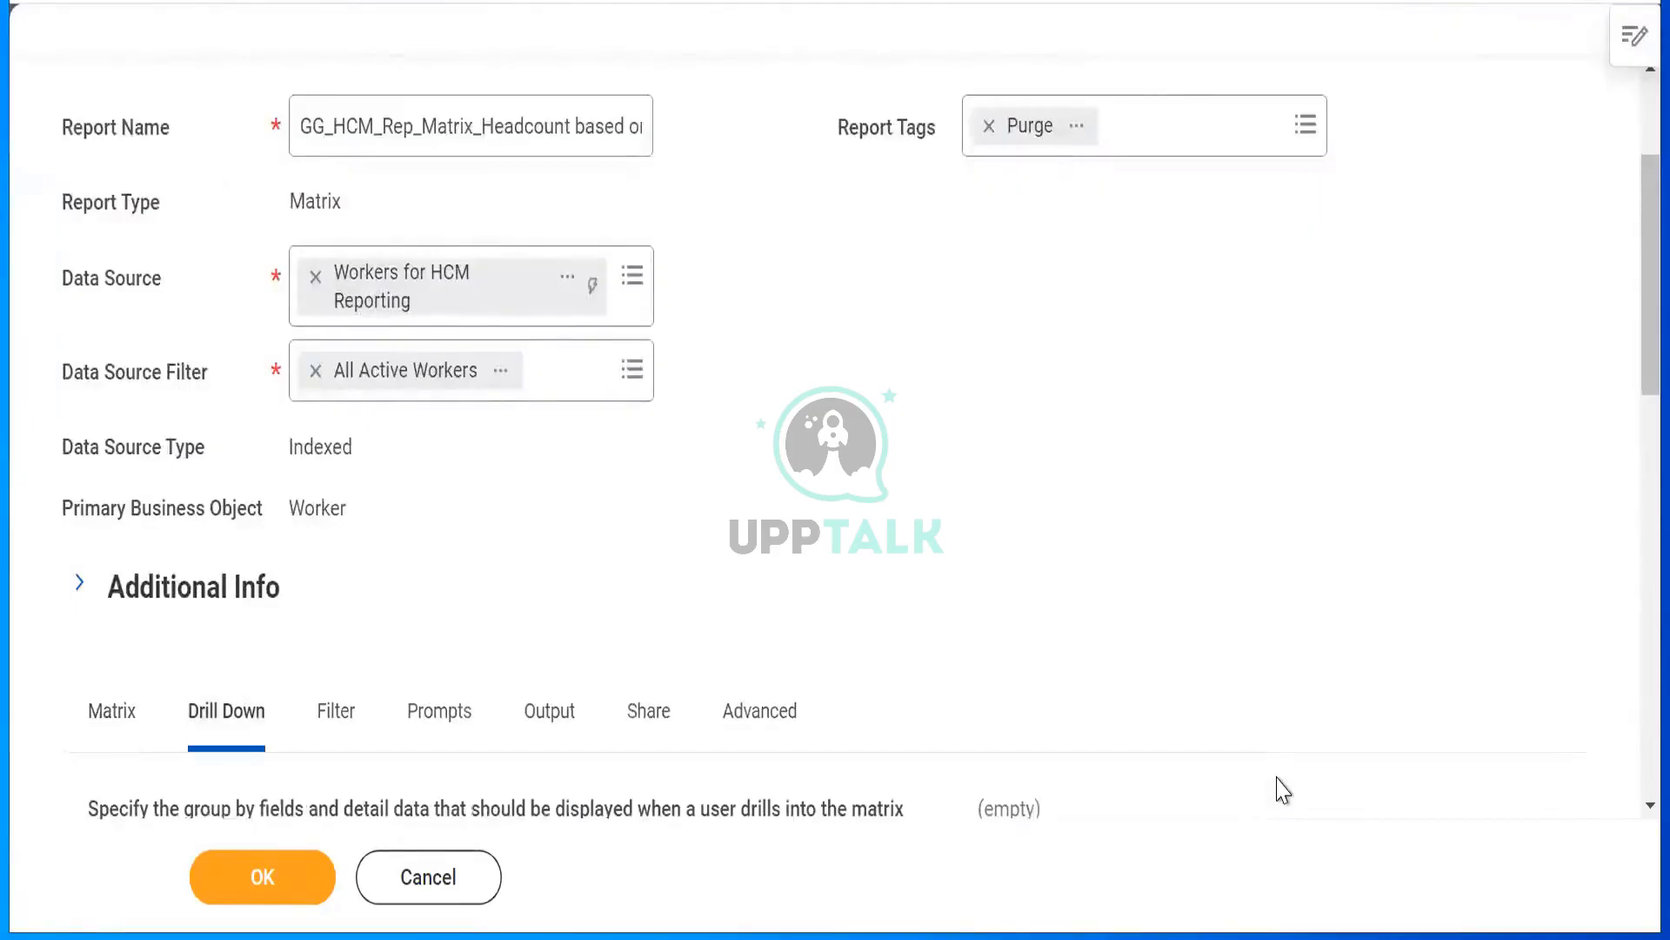
pyautogui.scroll(-5, 1283, 790)
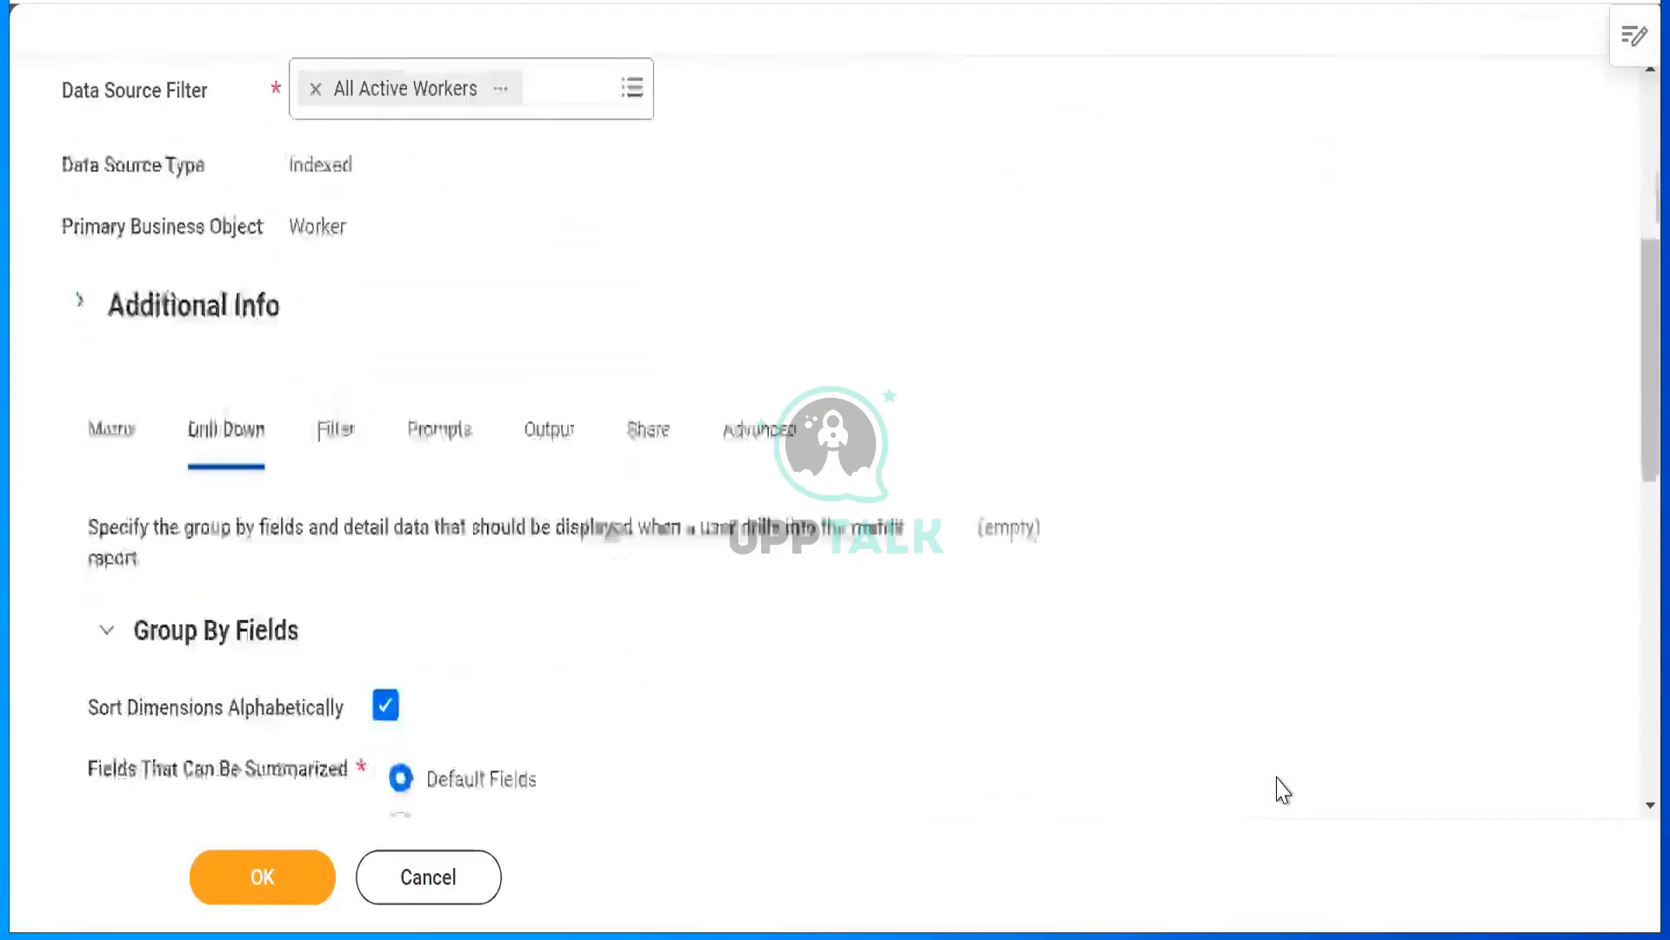
pyautogui.scroll(-1, 1284, 790)
pyautogui.scroll(-3, 1283, 790)
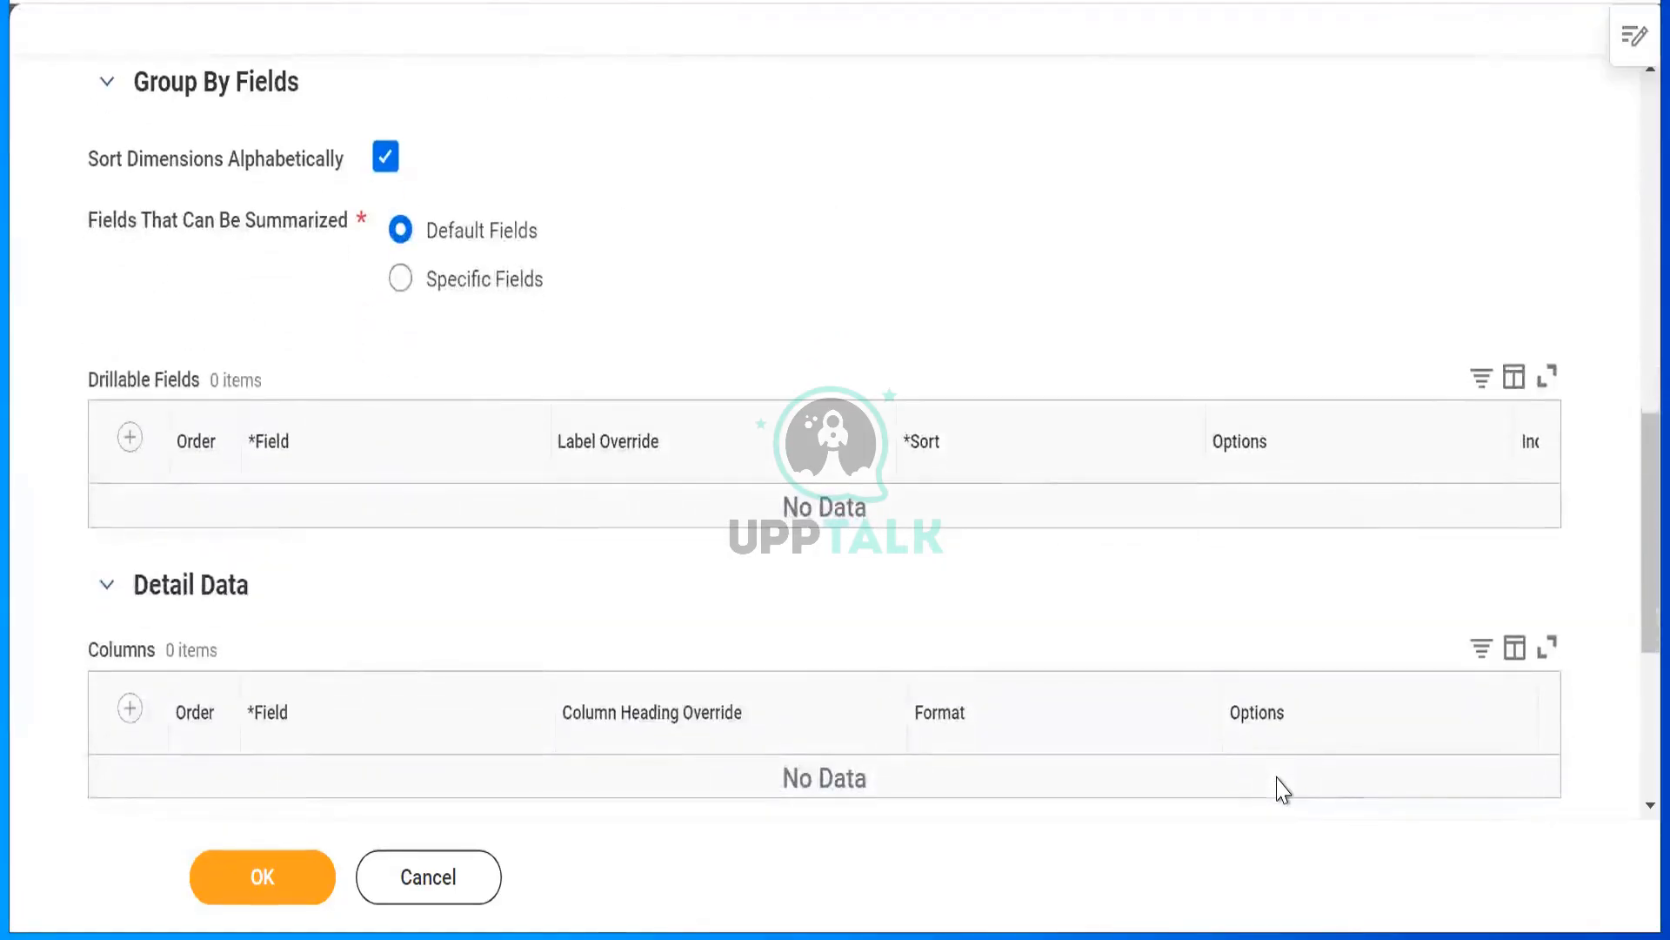
pyautogui.press('Tab')
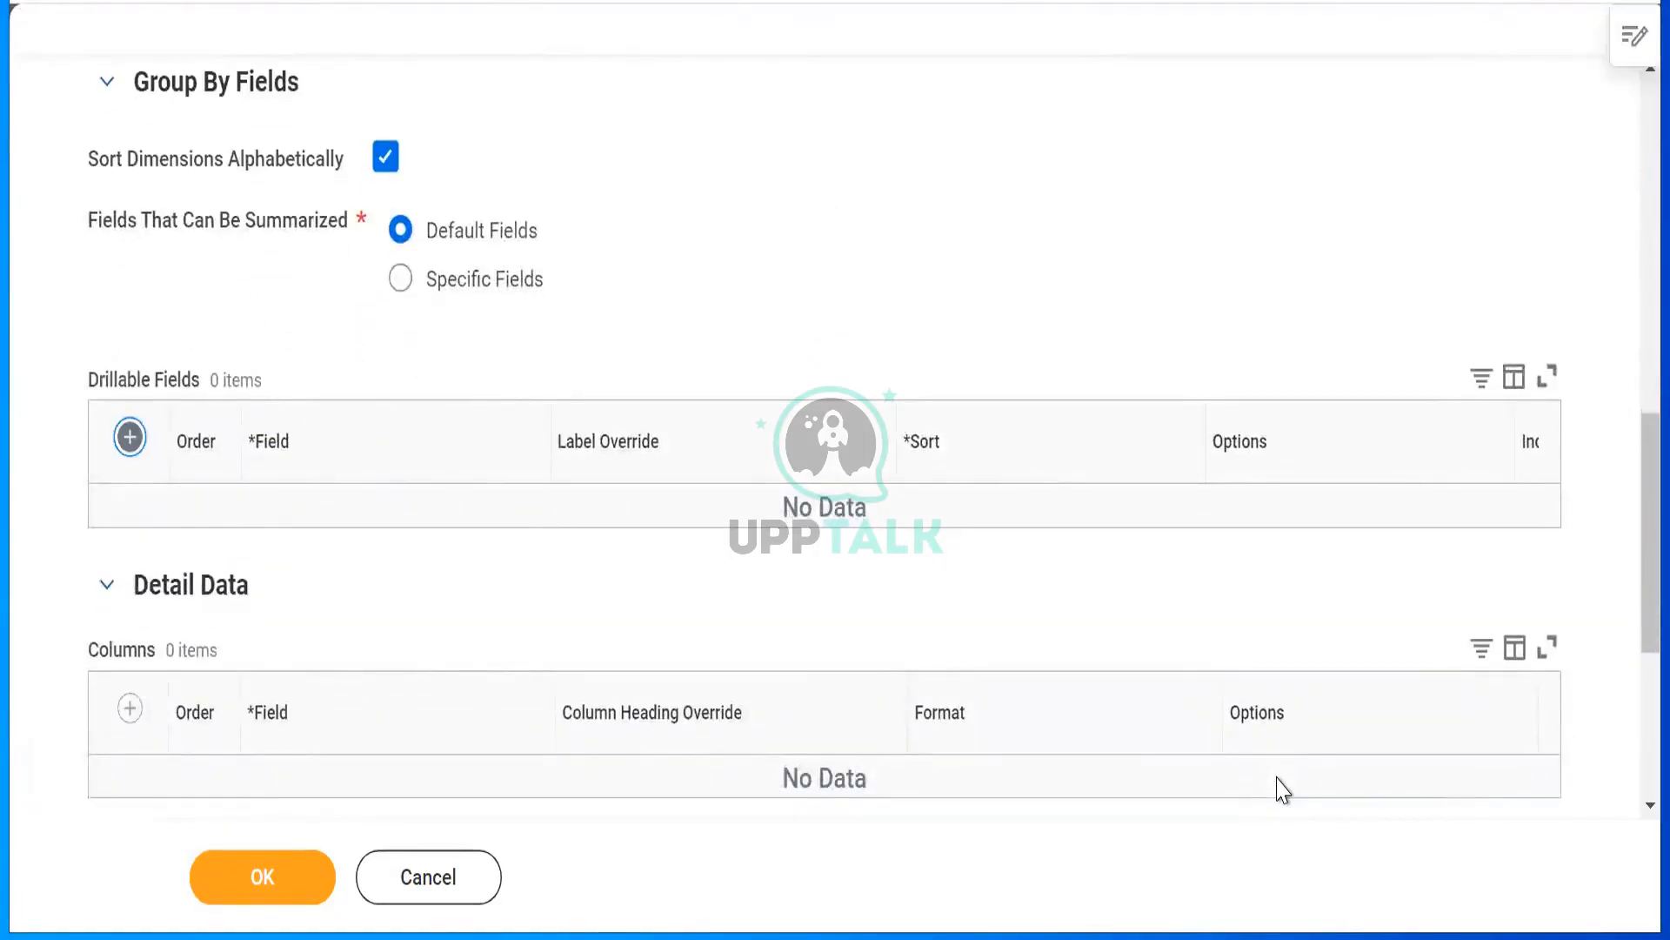
pyautogui.press('Return')
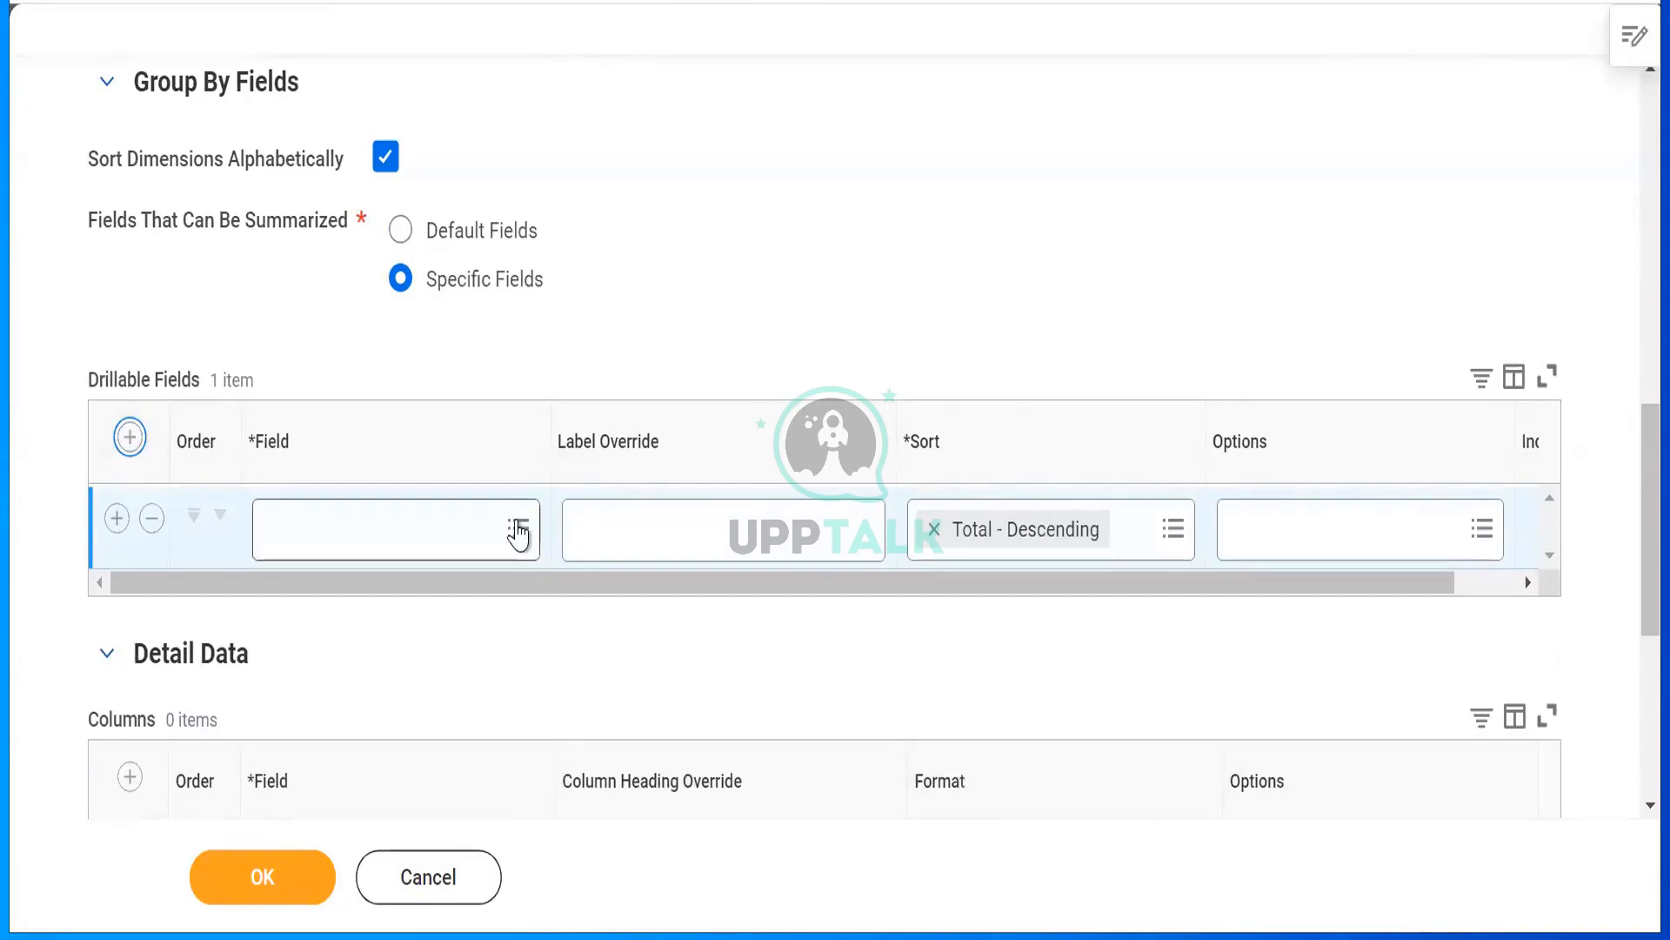
# Check the field choices offered for the new drillable field row, leaving its field empty.
pyautogui.click(519, 530)
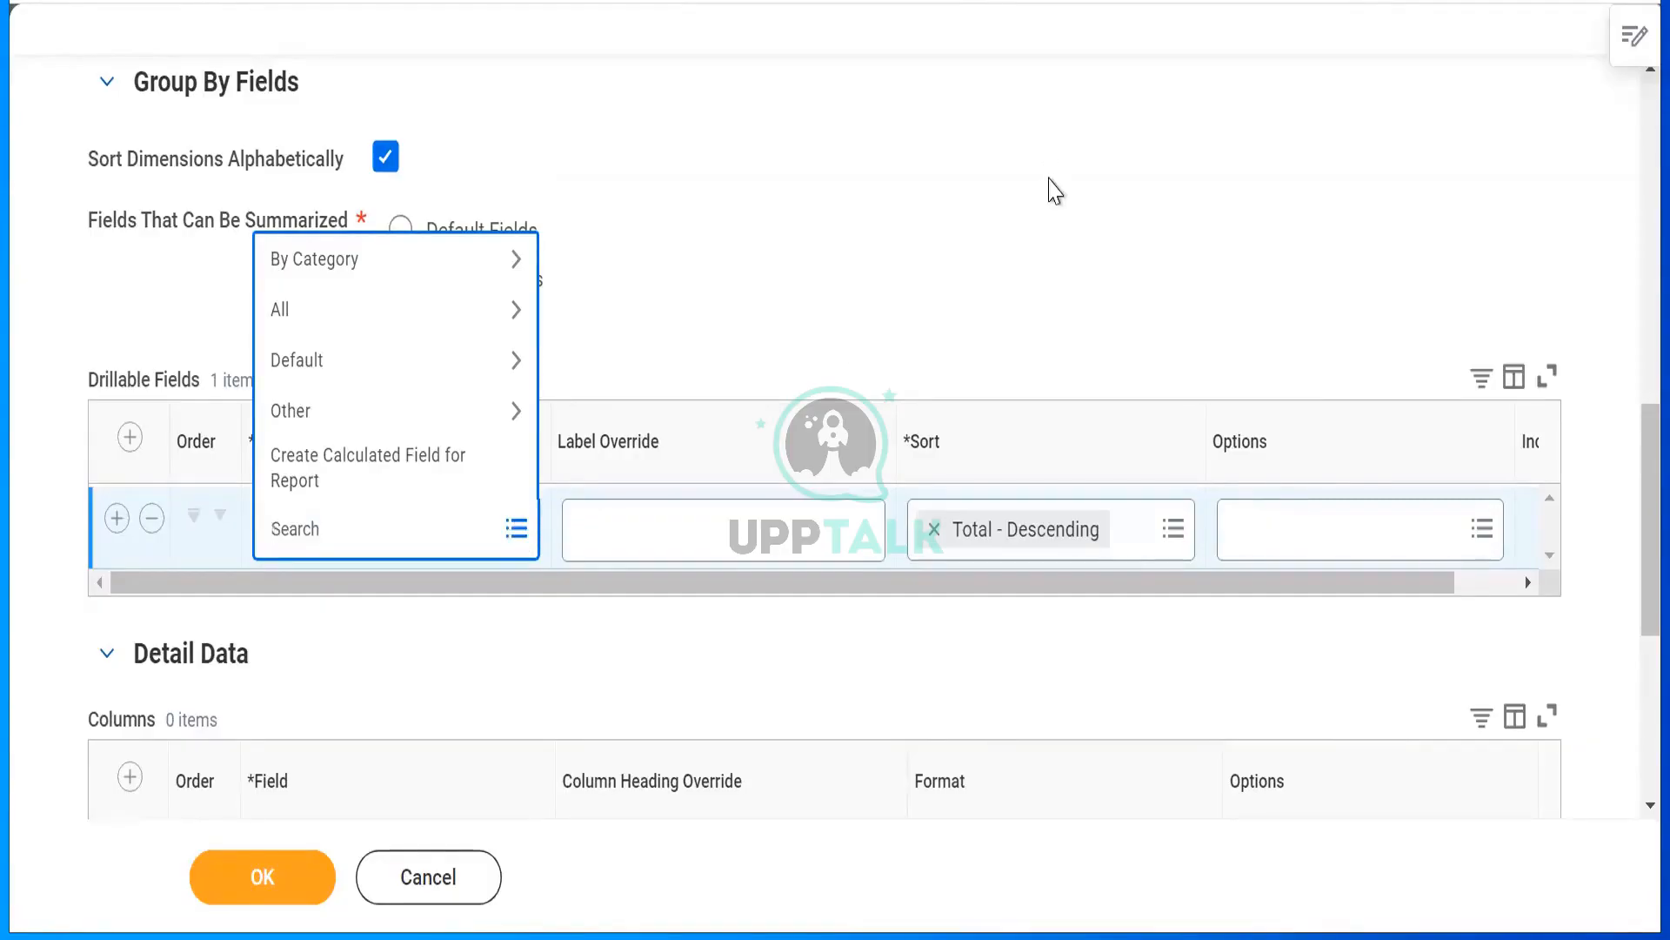
pyautogui.click(1055, 190)
pyautogui.scroll(5, 1055, 189)
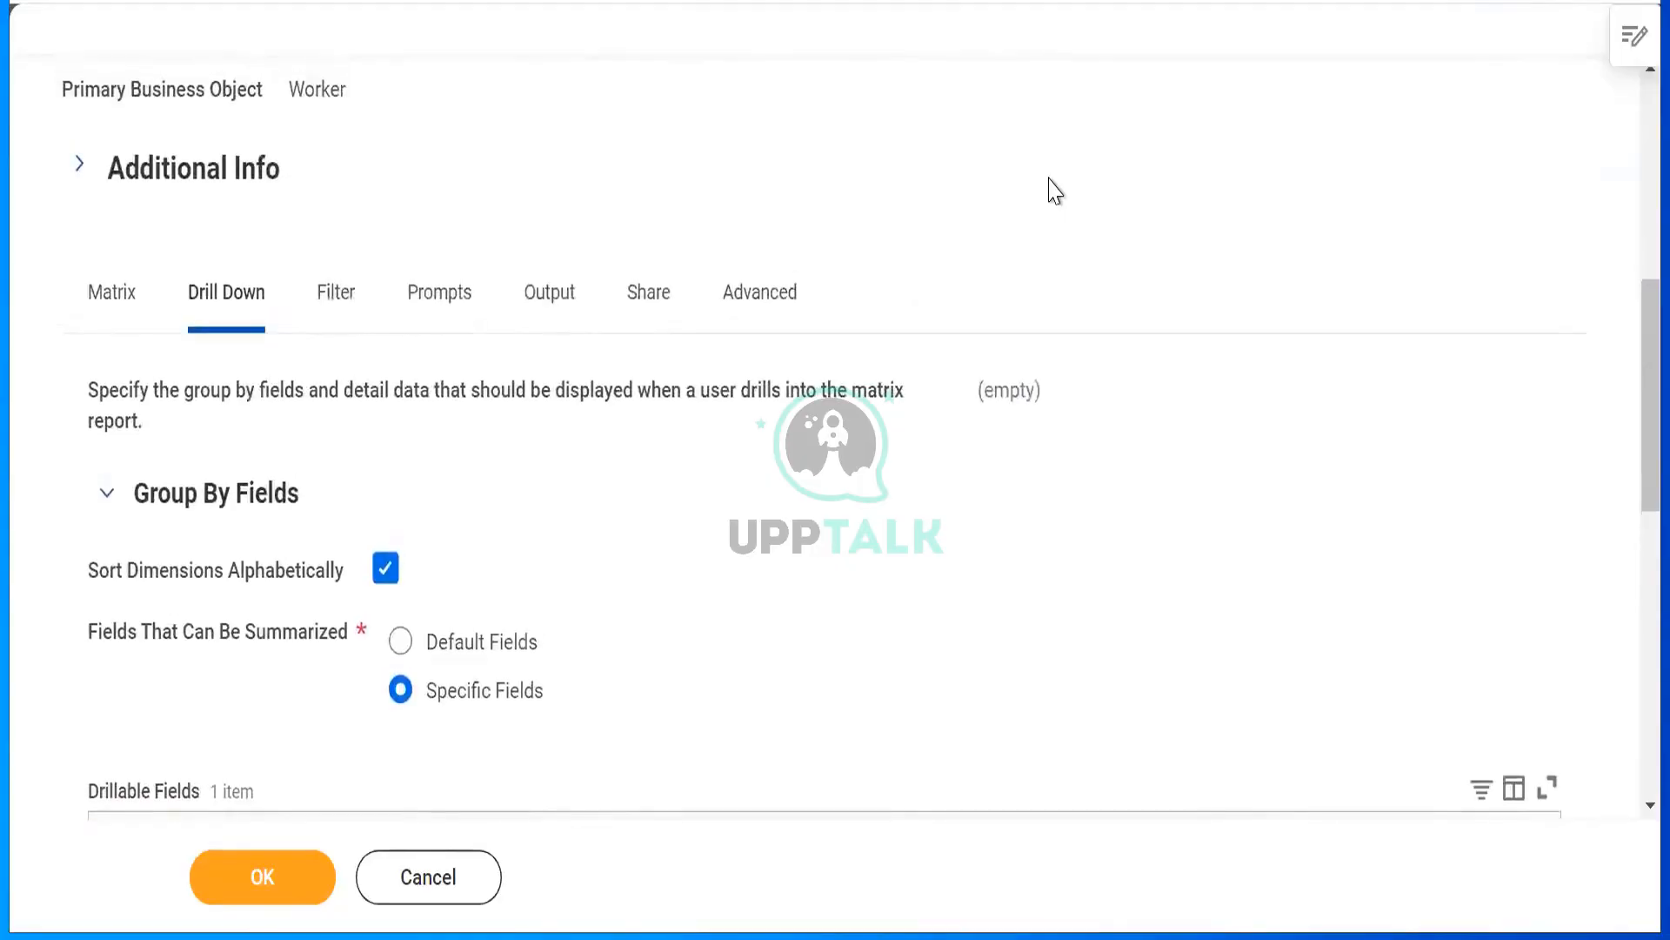
pyautogui.scroll(3, 1055, 190)
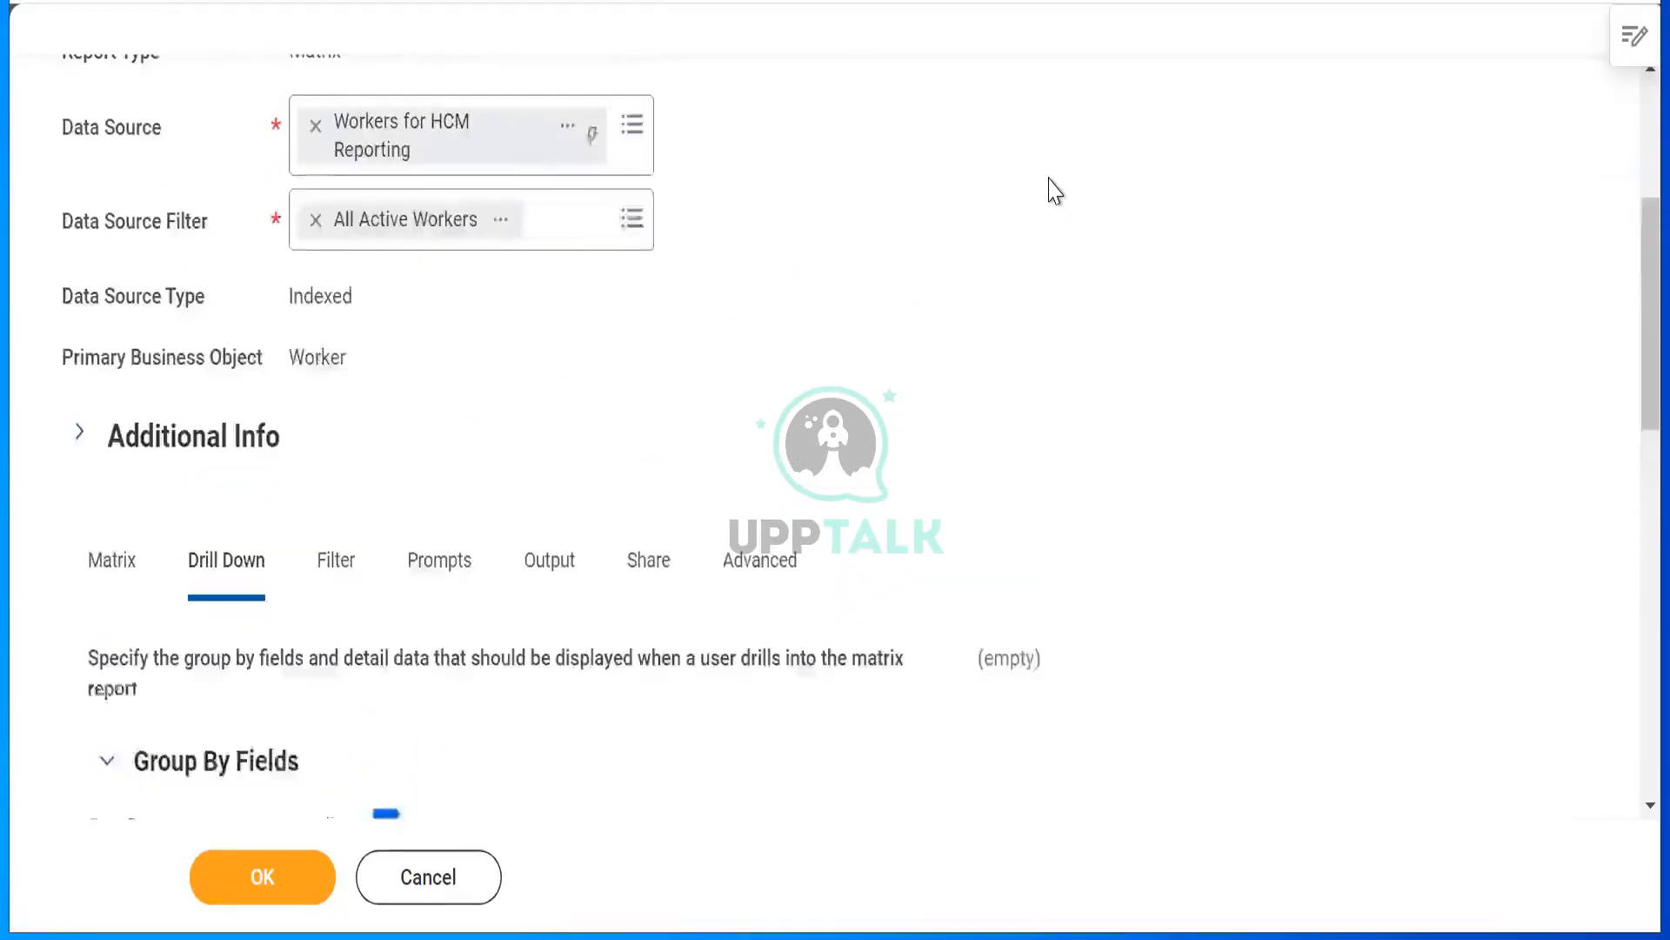
# View the details of the report's data source, Workers for HCM Reporting.
pyautogui.scroll(2, 1054, 190)
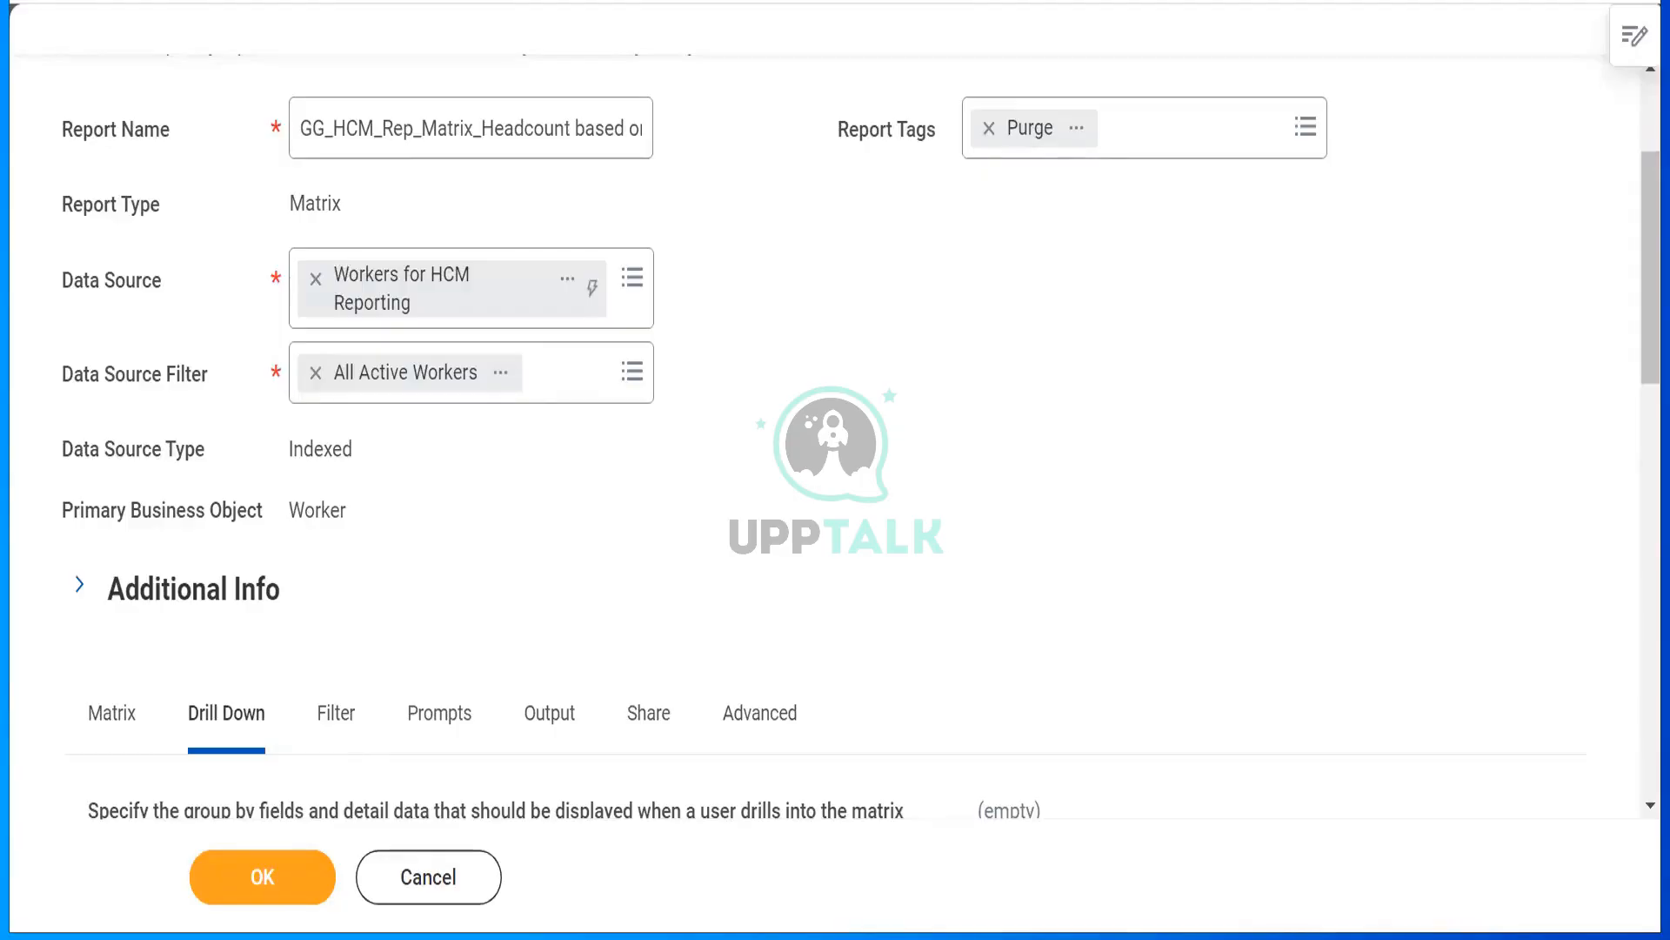
pyautogui.click(570, 282)
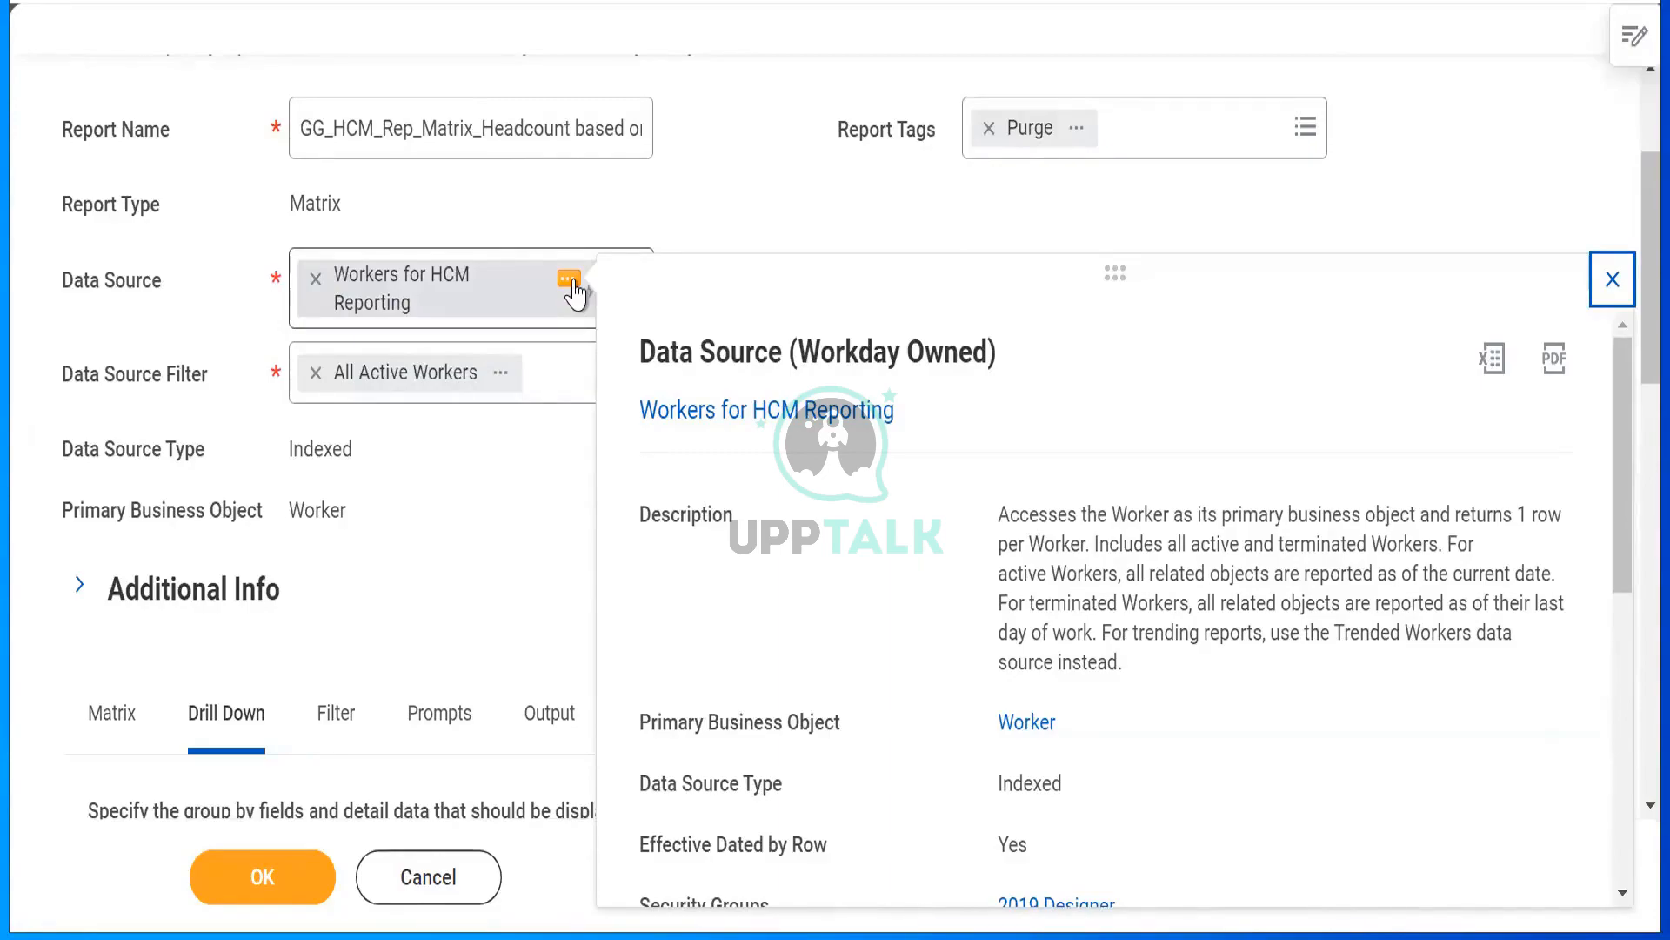
pyautogui.click(571, 284)
# Fill the drillable fields with Company, Worker Type and Supervisory Organization - Primary Position.
pyautogui.scroll(-8, 574, 294)
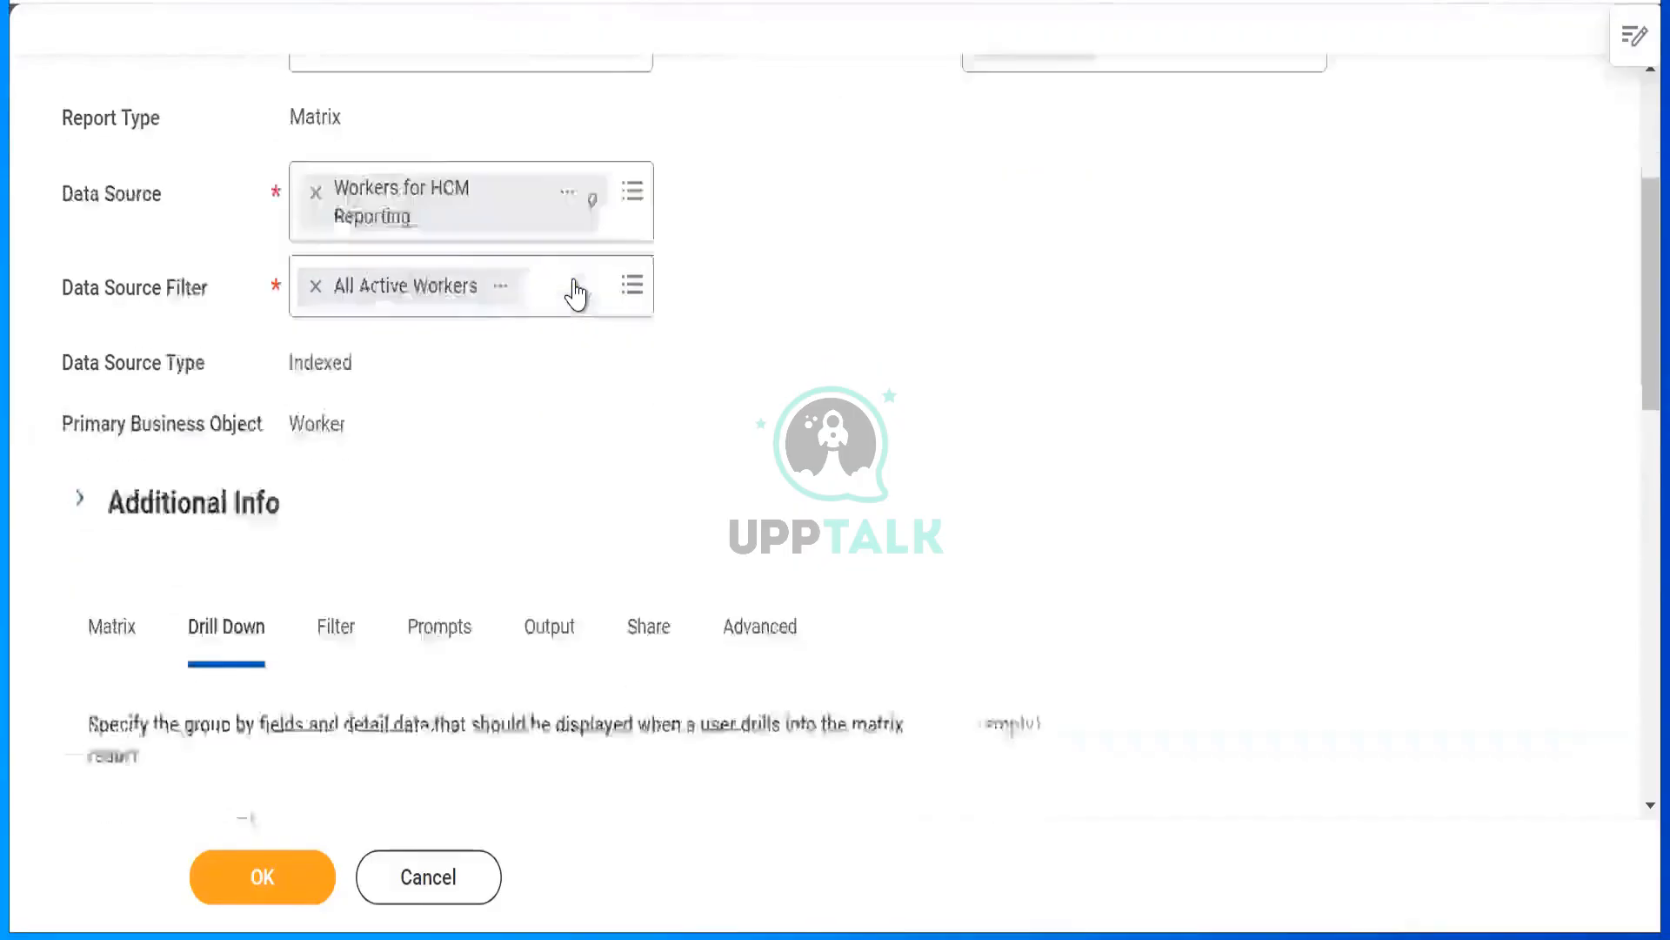
pyautogui.scroll(-3, 574, 294)
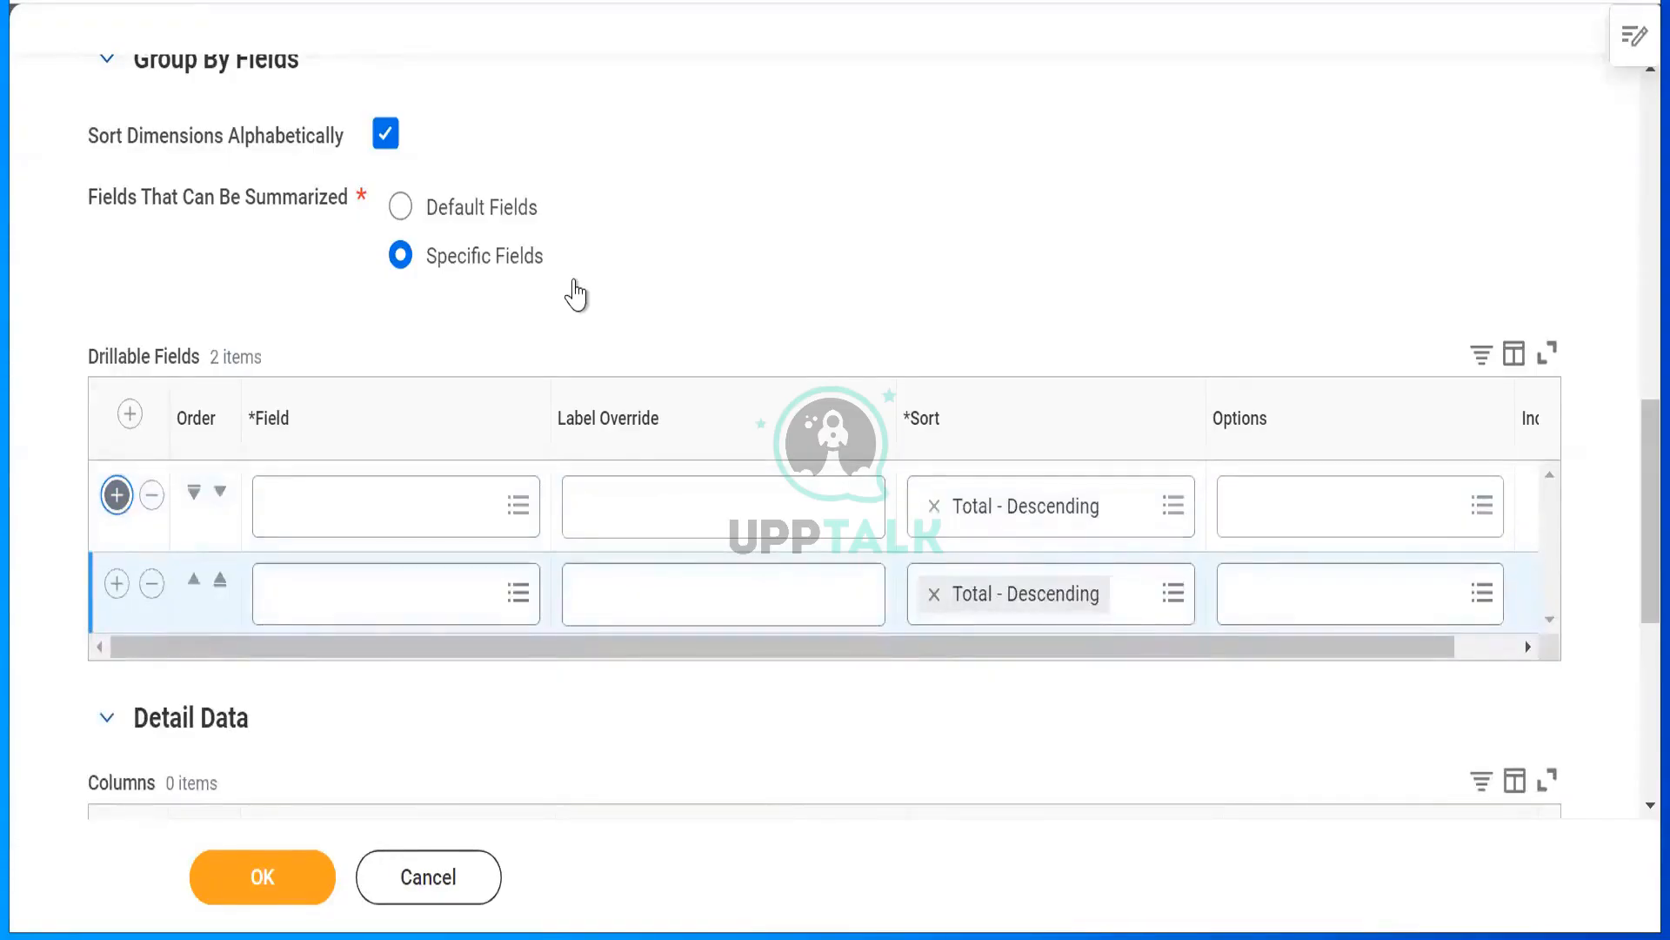
pyautogui.click(518, 506)
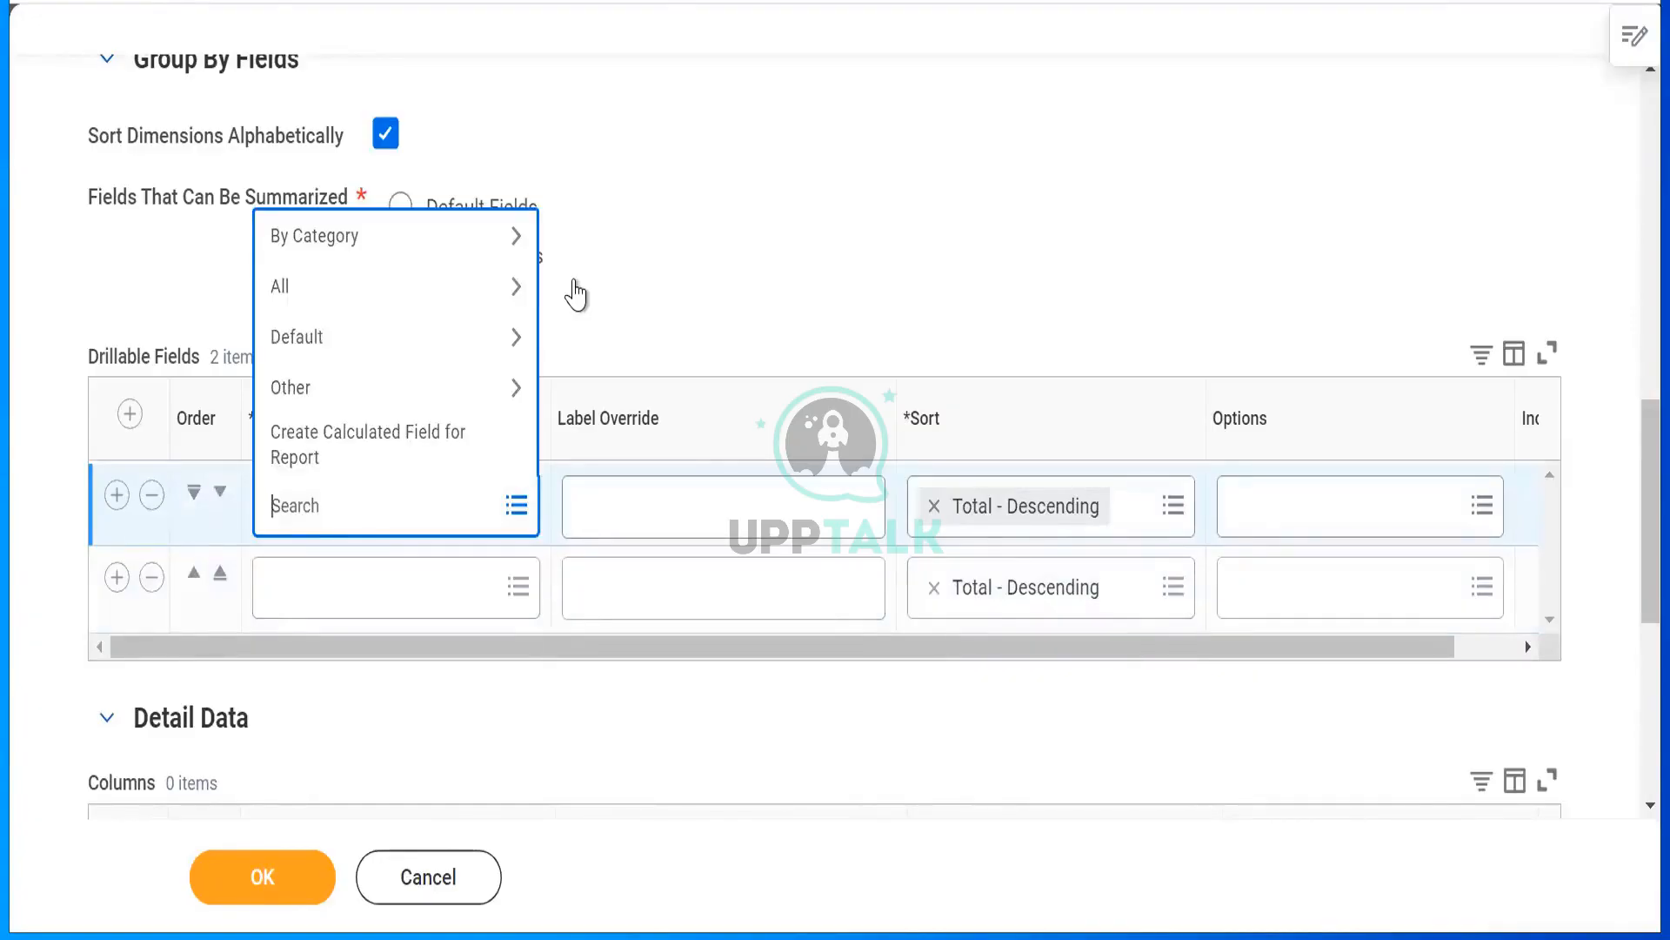
pyautogui.write('company')
pyautogui.press('Return')
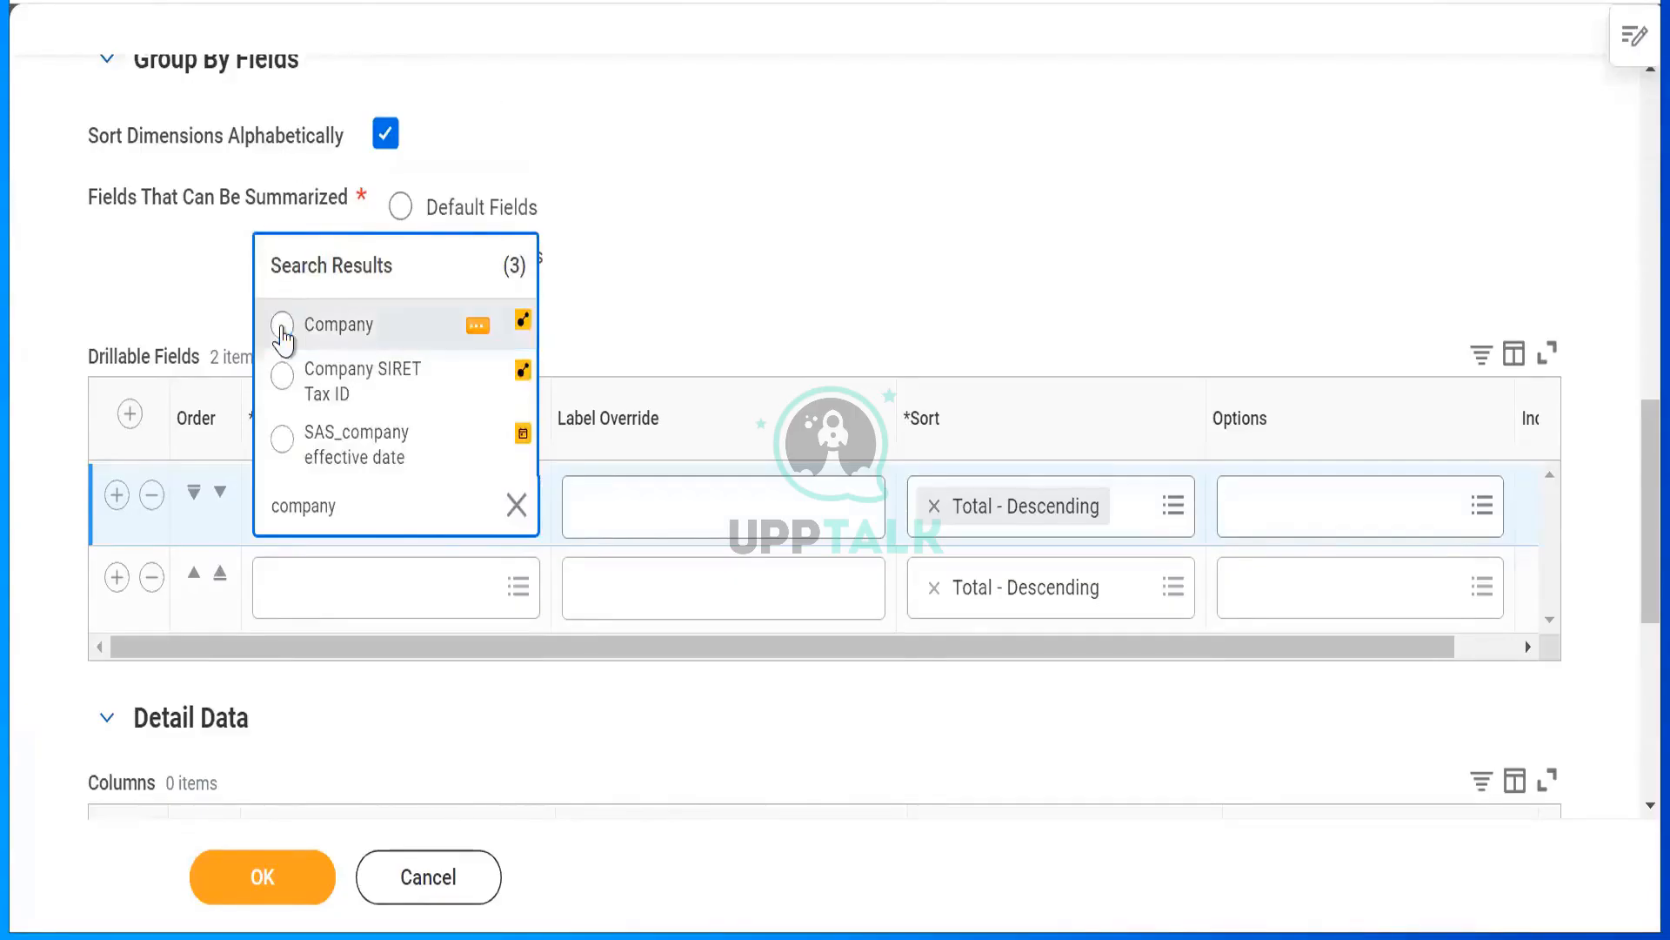
pyautogui.click(282, 326)
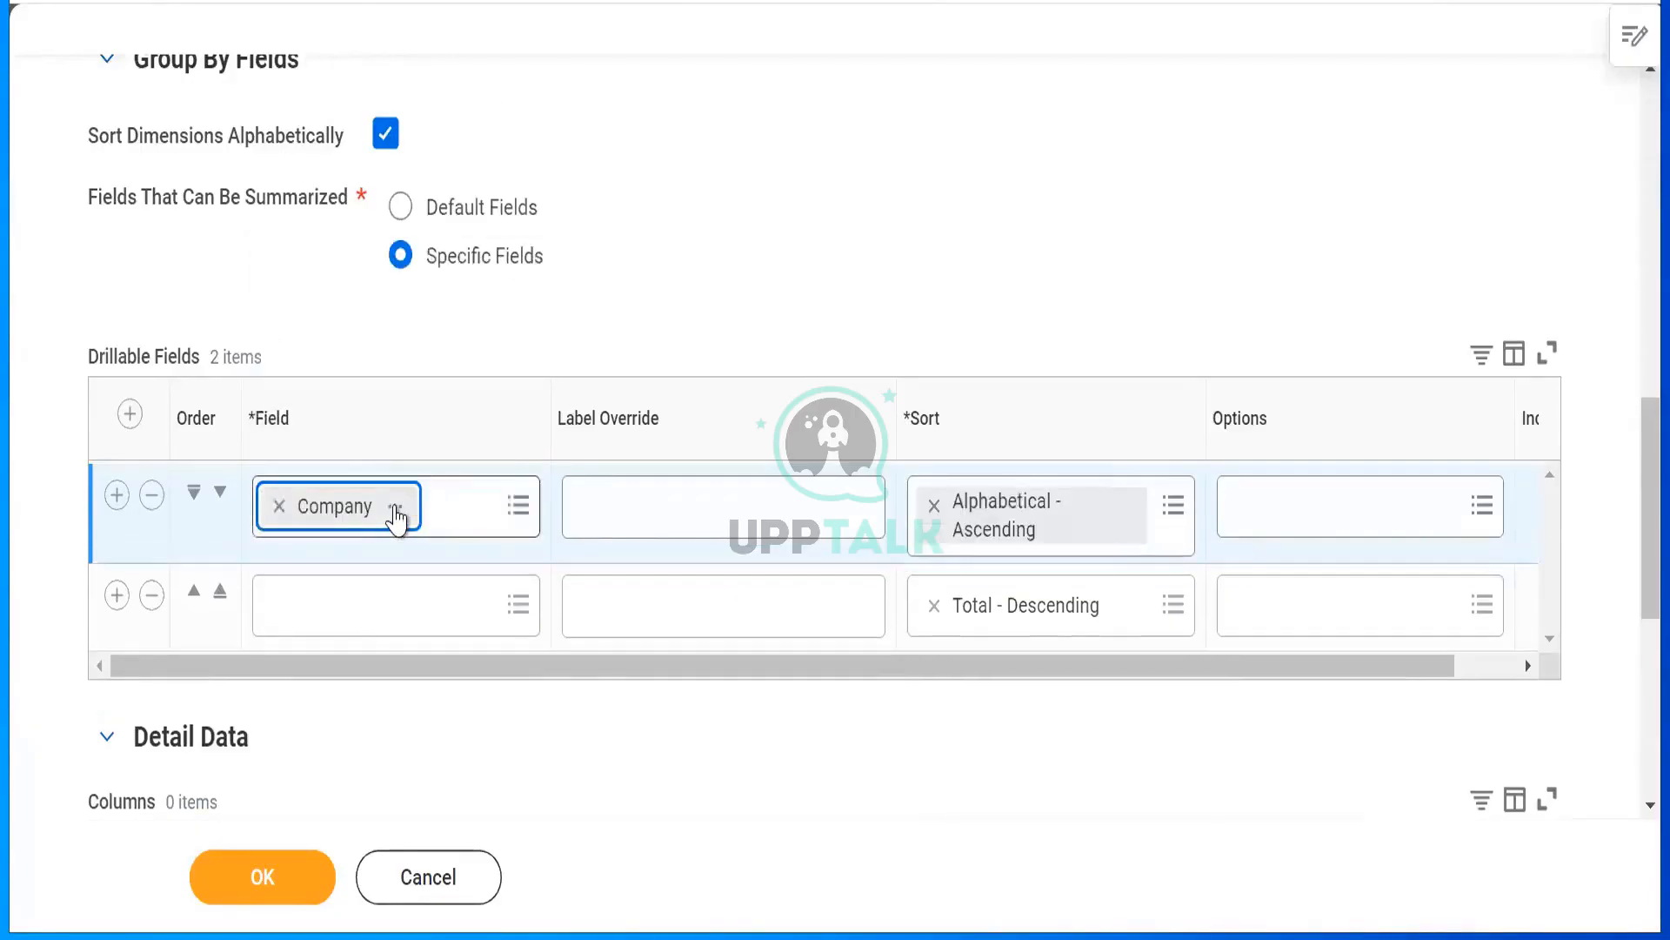
pyautogui.click(396, 509)
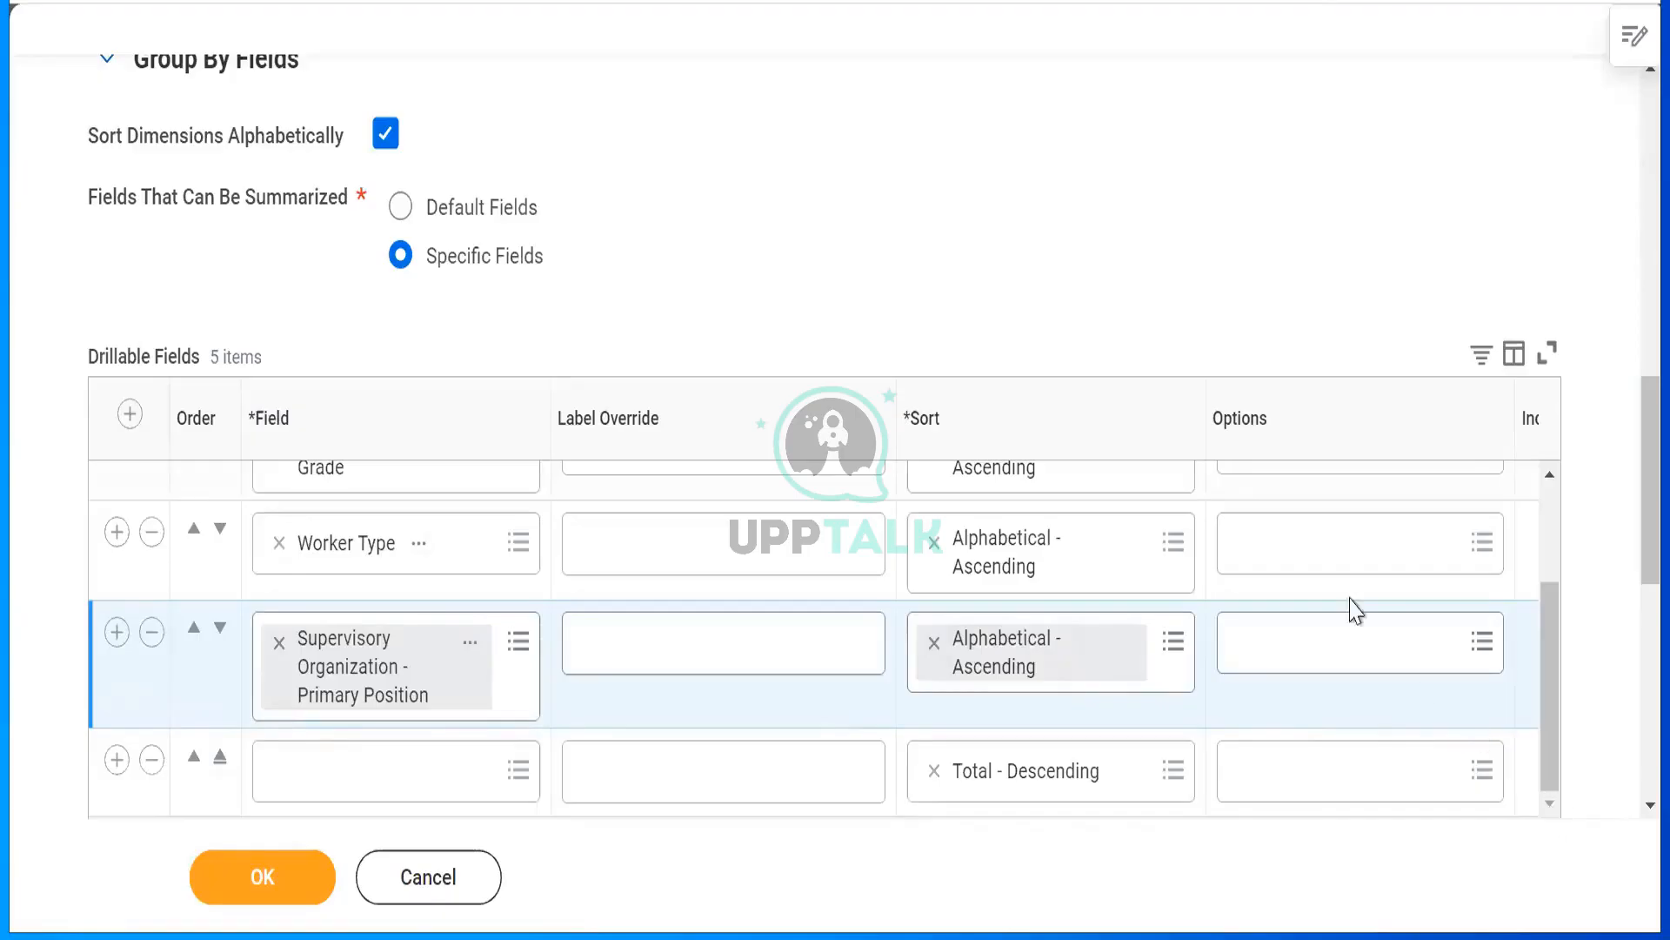
pyautogui.click(470, 645)
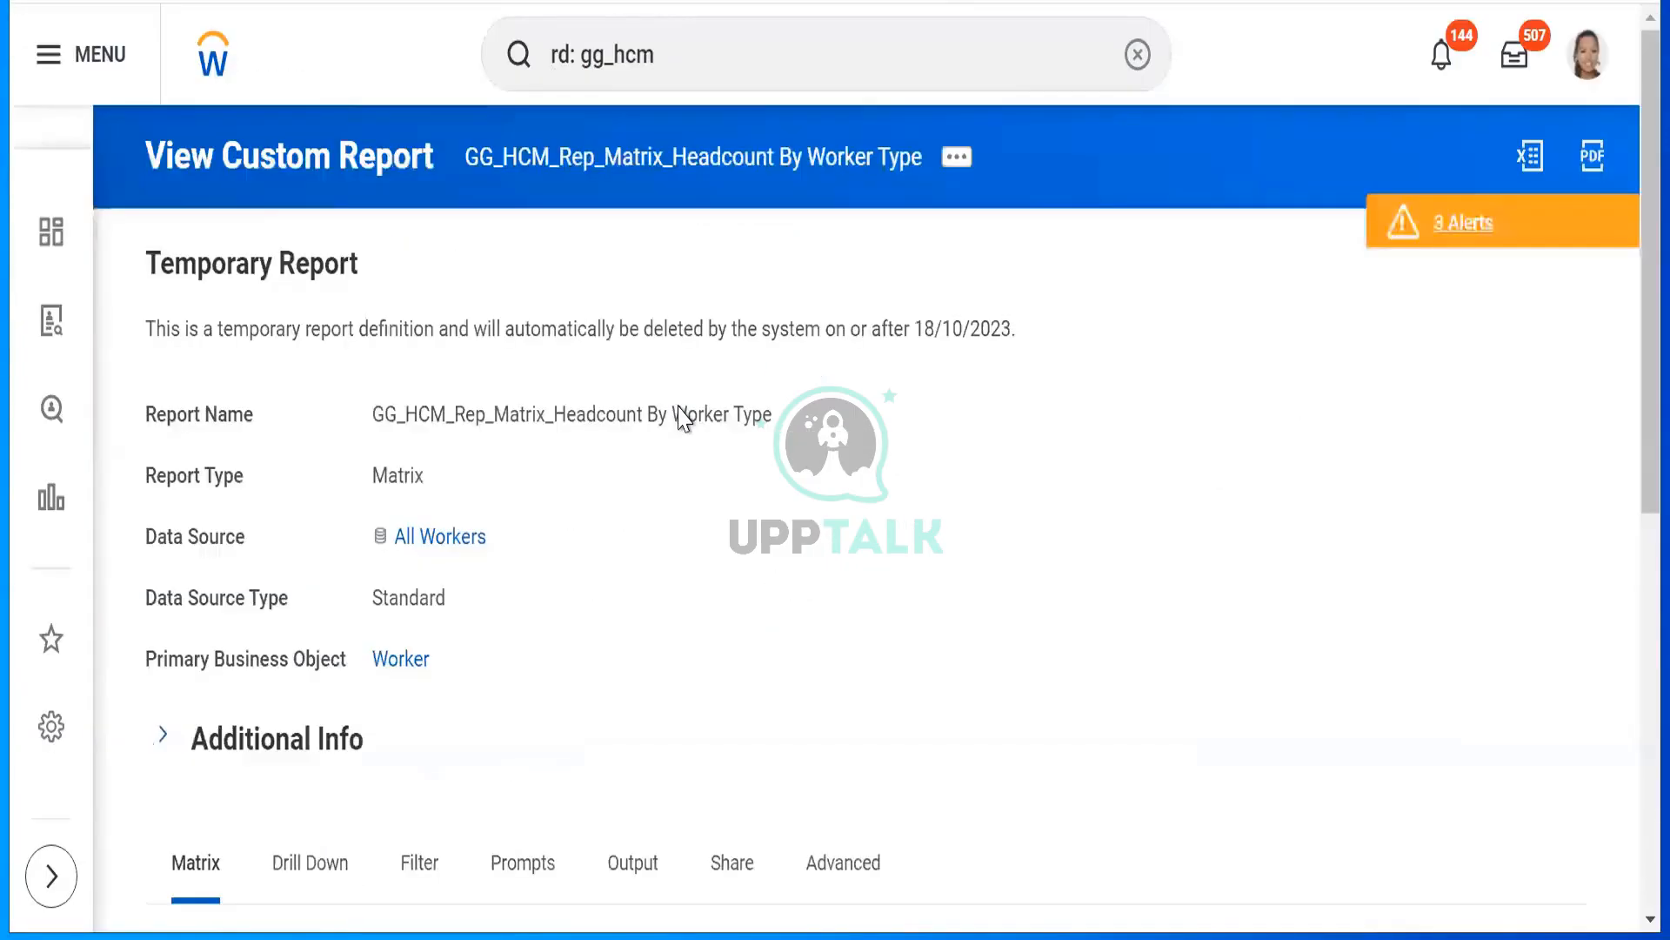
# Find the GG_HCM_Rep_Matrix_Headcount based on Location report with the search "rd: gg_hc" and open its definition.
pyautogui.scroll(-5, 683, 418)
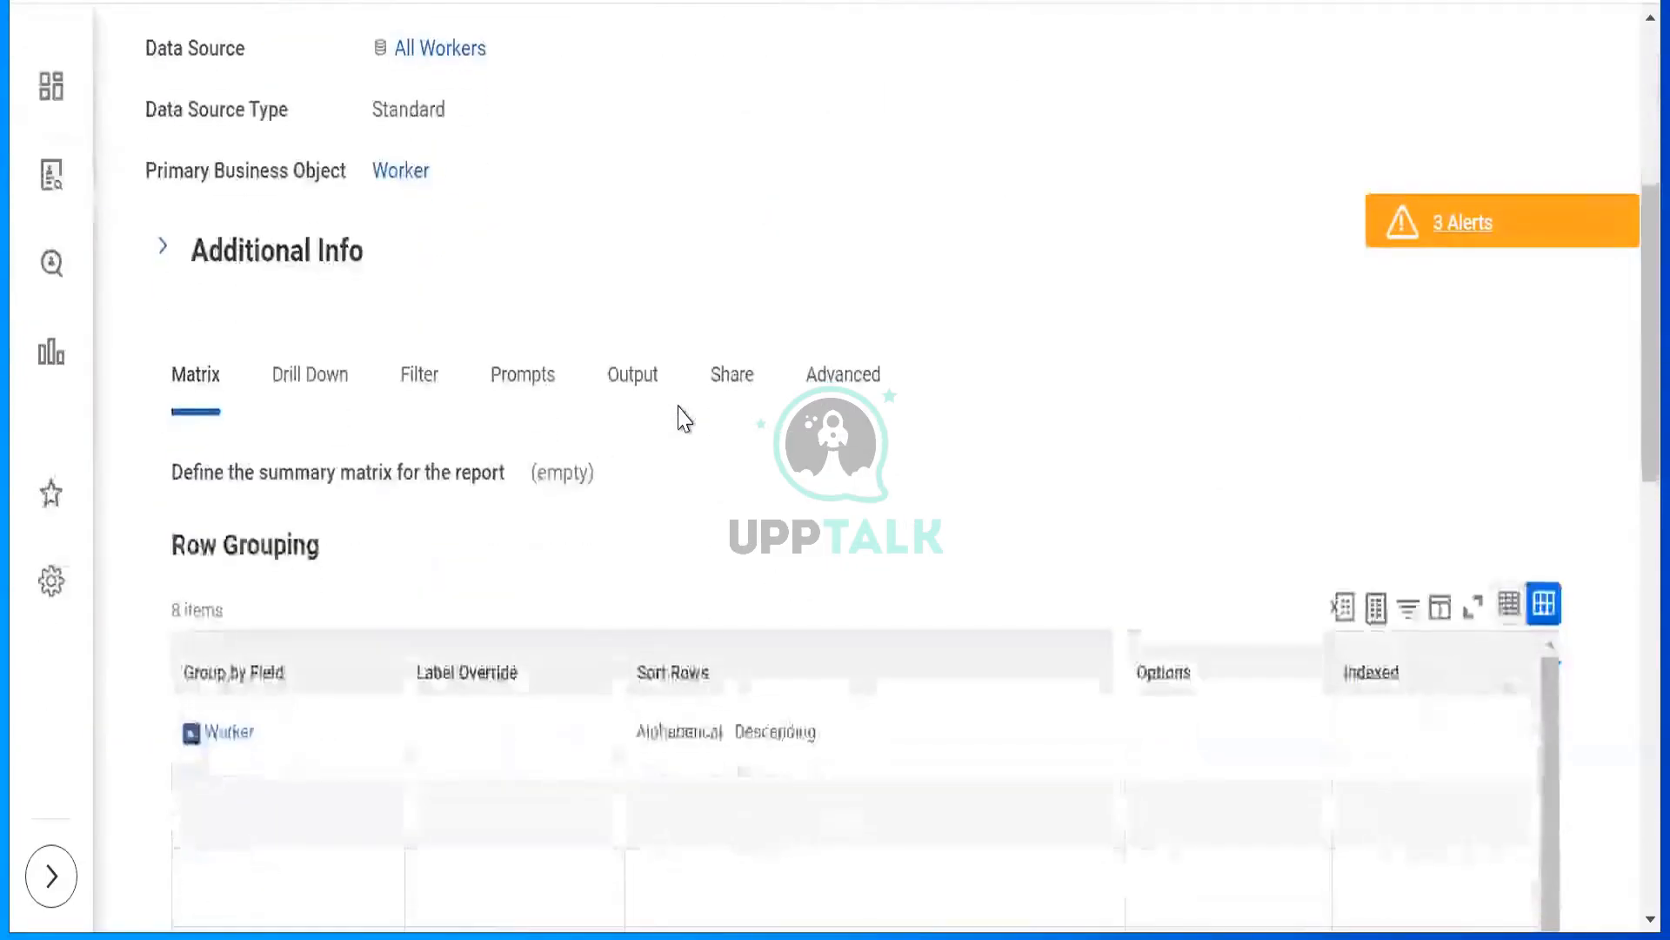
pyautogui.scroll(-4, 683, 418)
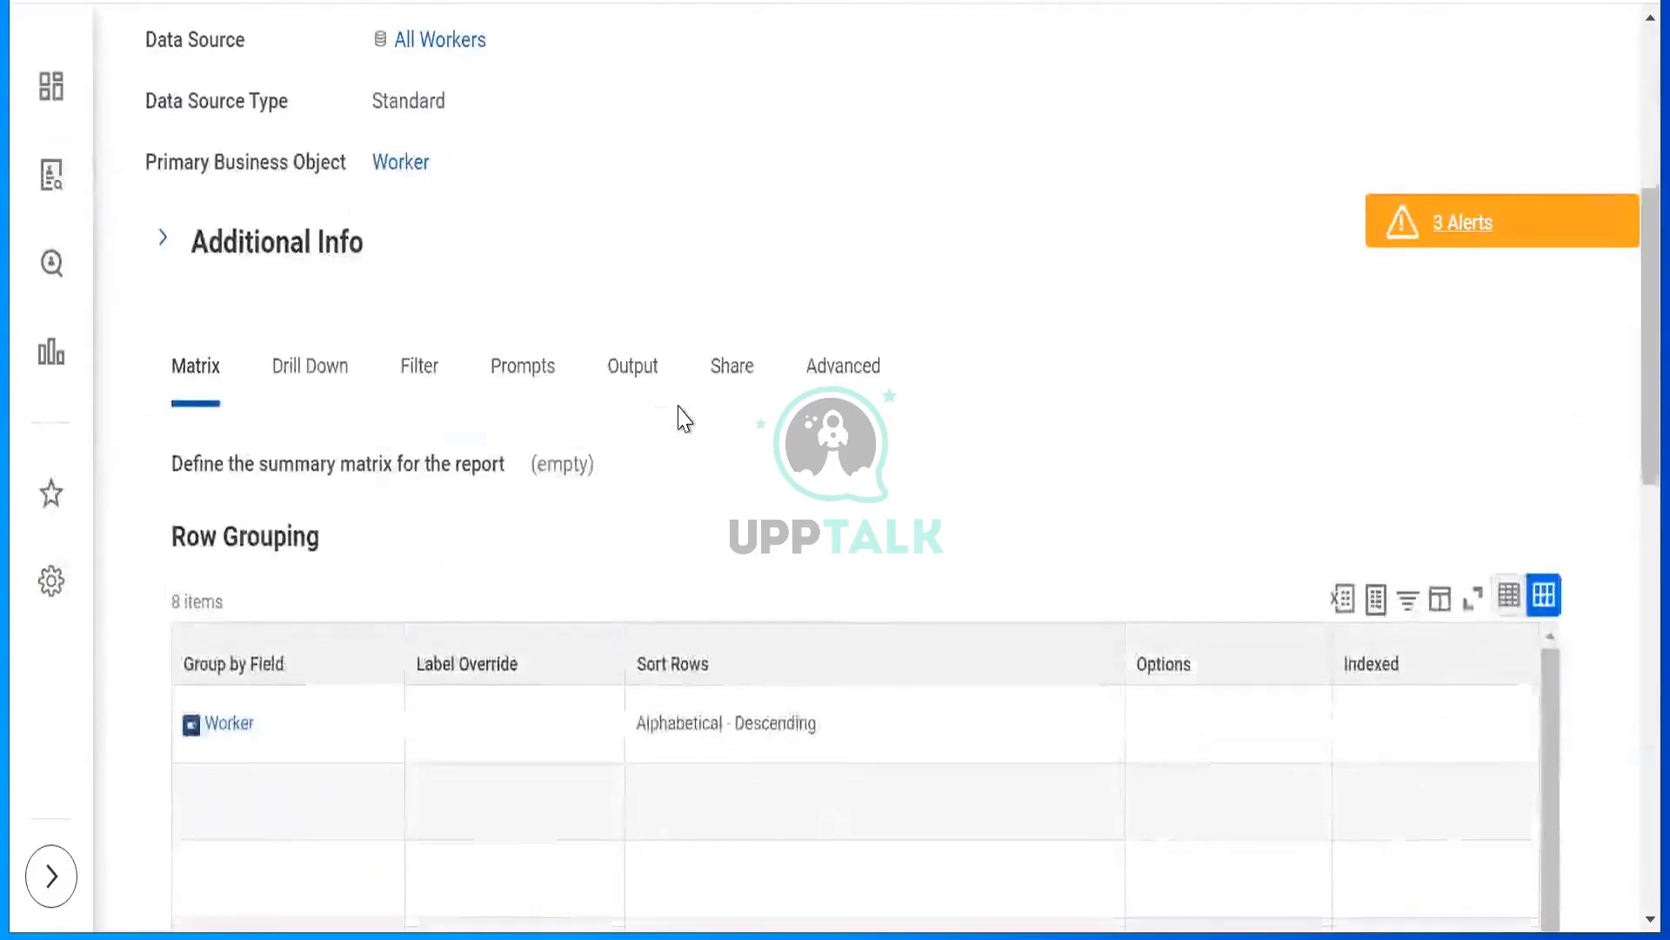
pyautogui.scroll(5, 683, 417)
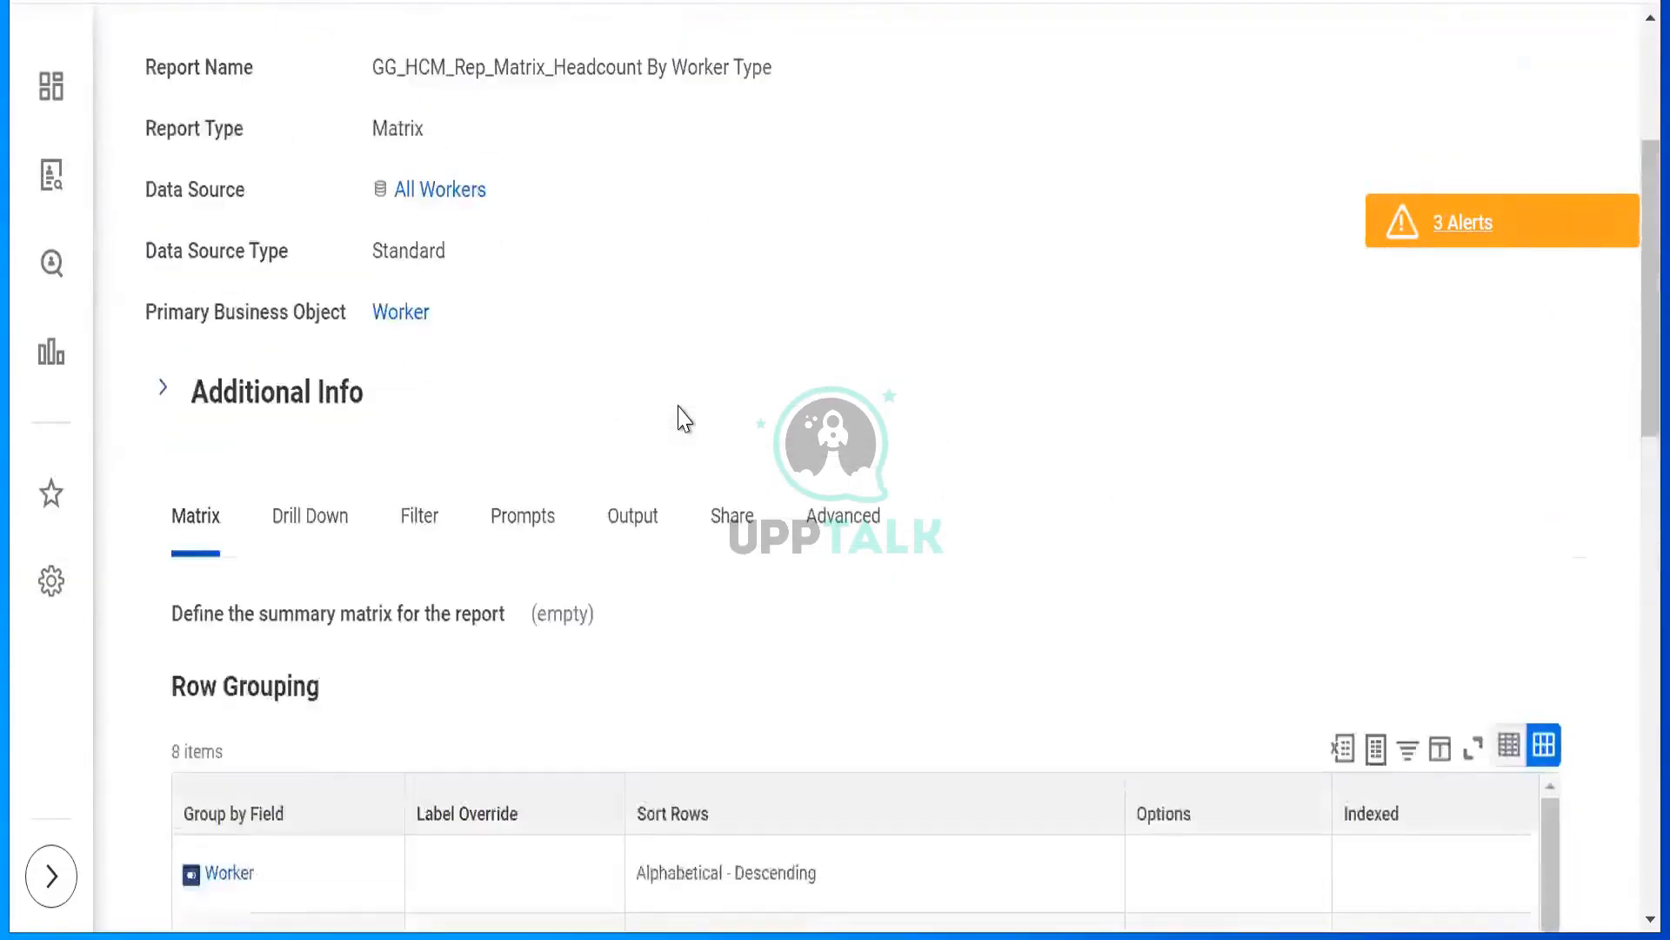
pyautogui.scroll(4, 683, 417)
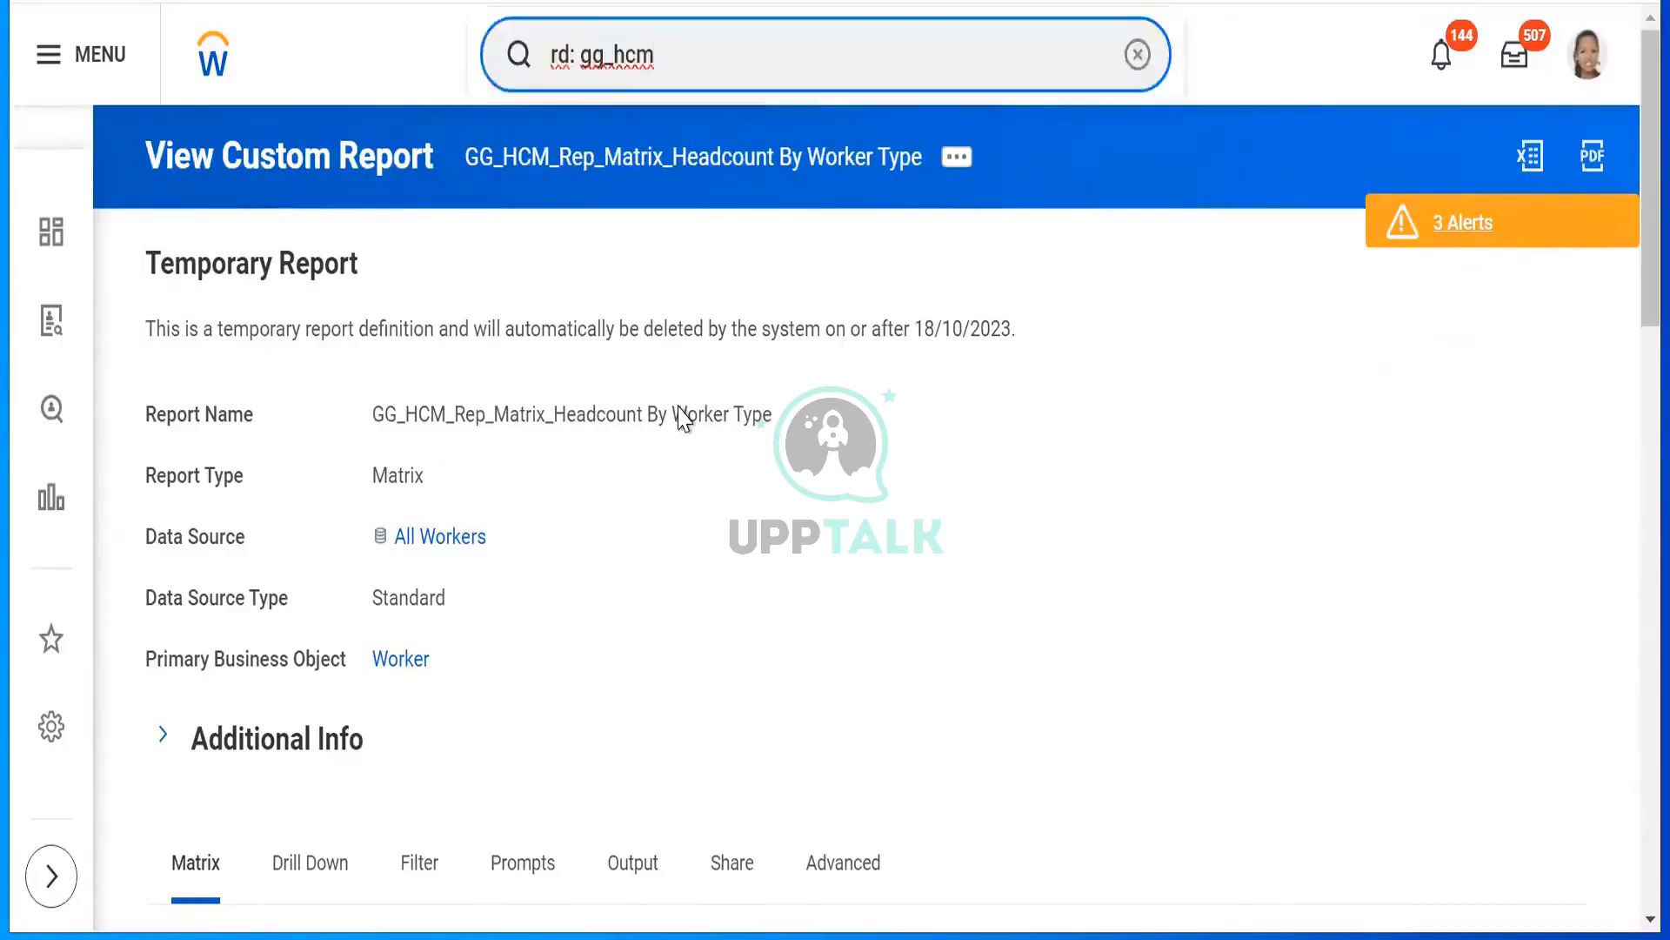
pyautogui.press('BackSpace')
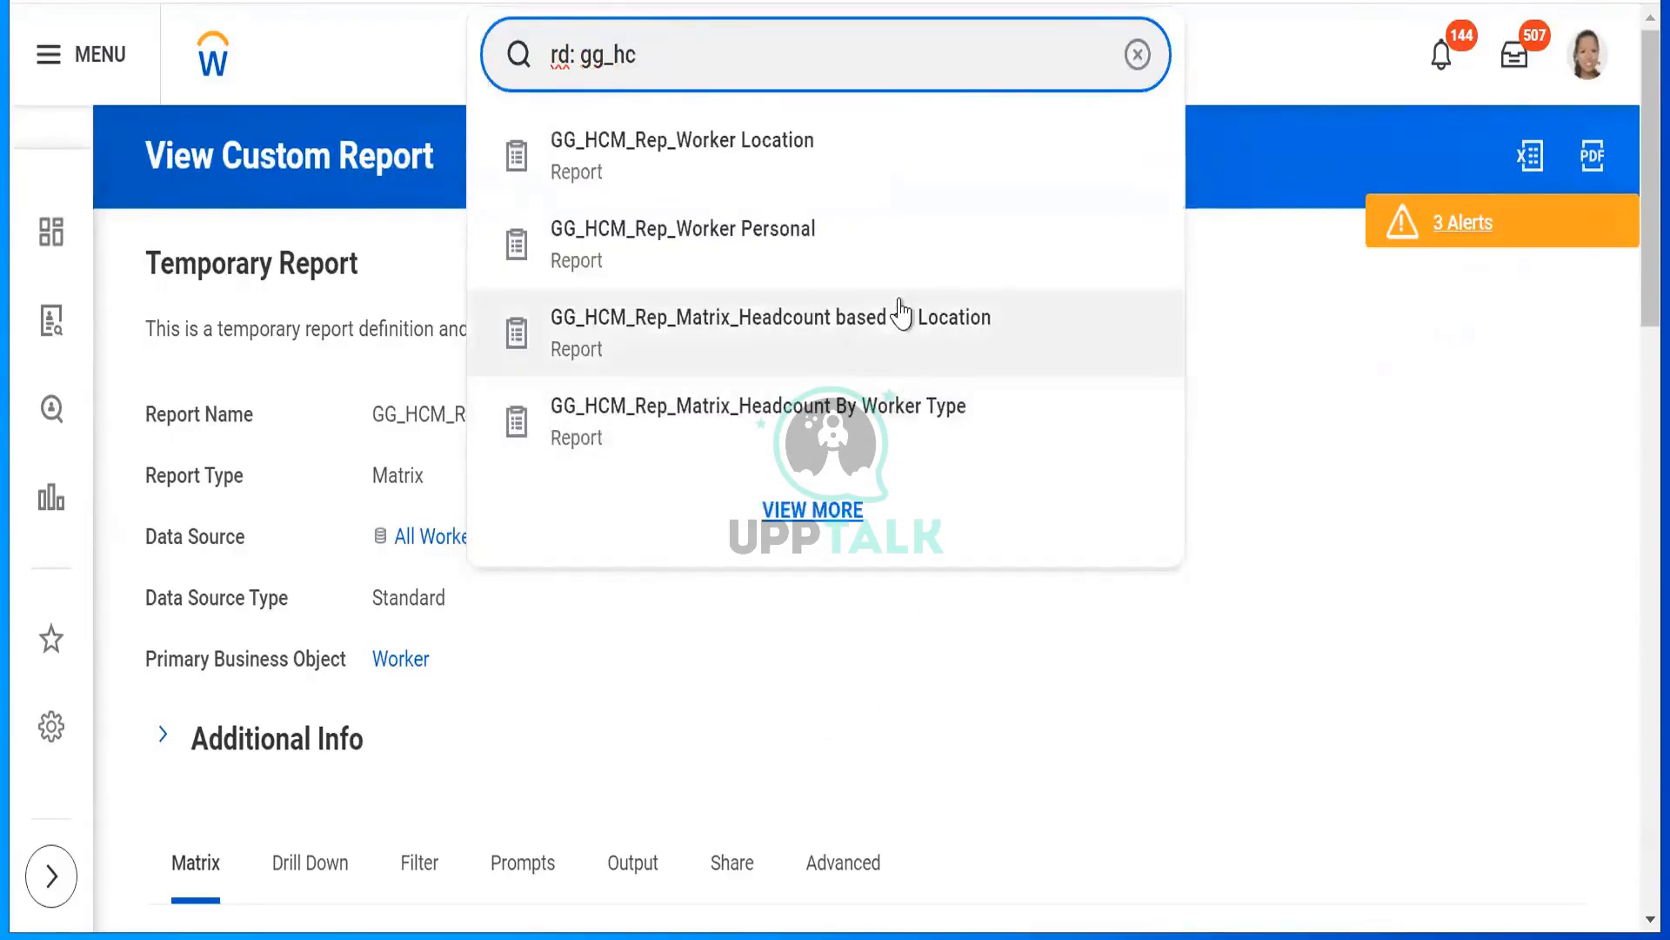
pyautogui.click(901, 313)
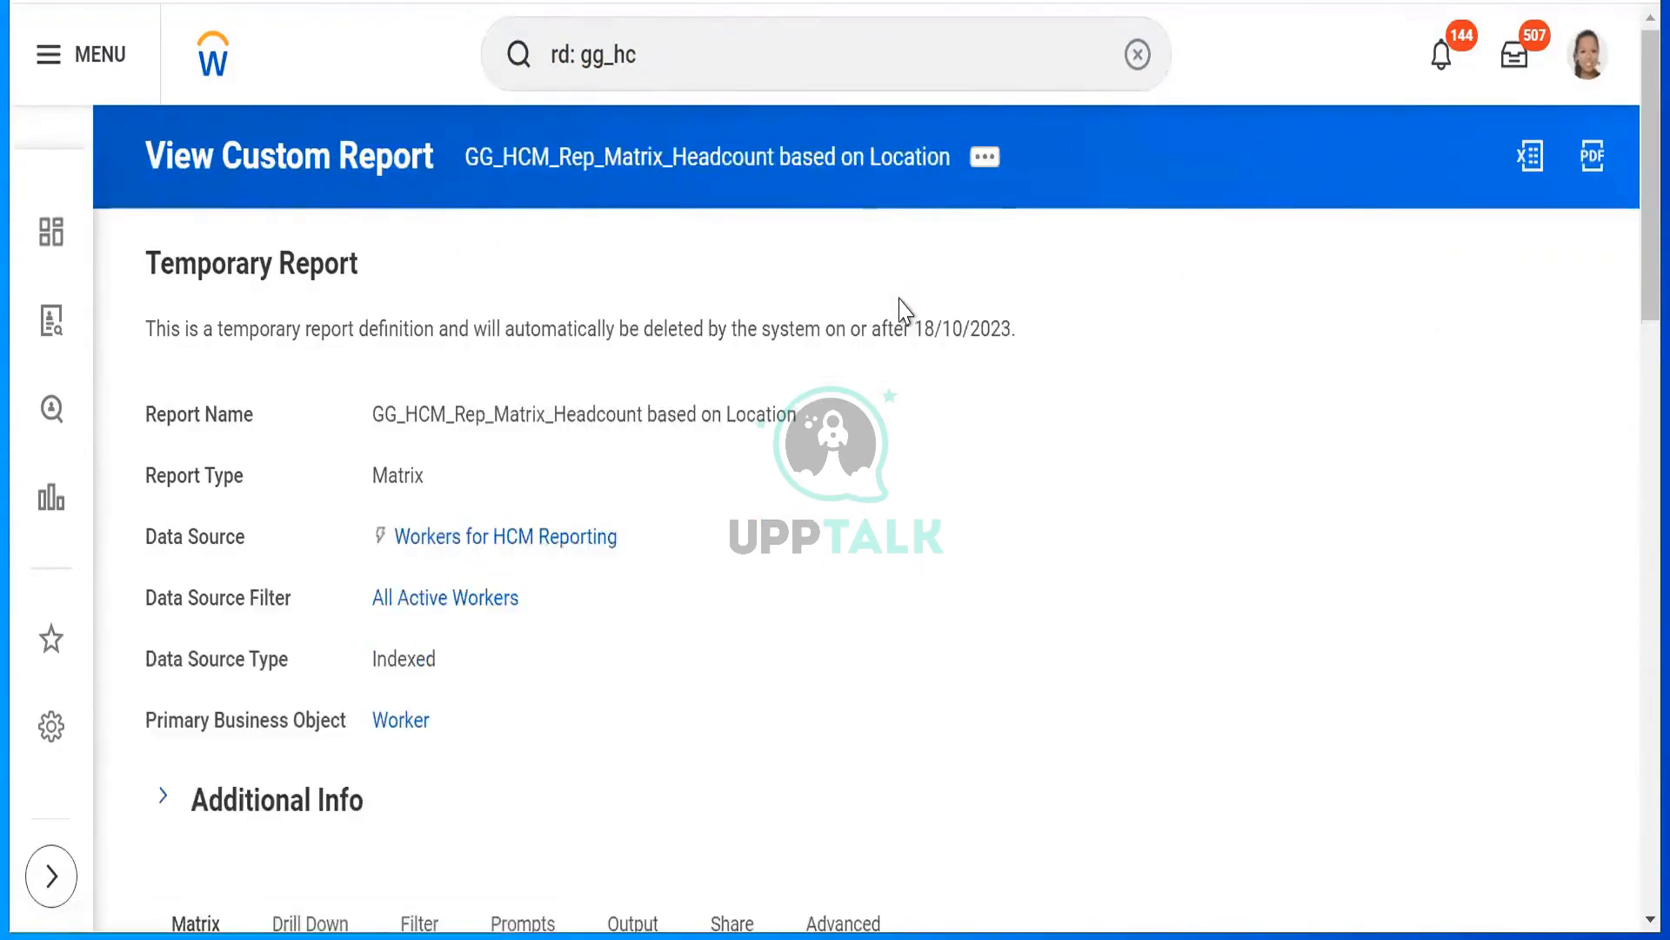
# Review the saved row grouping, drill-down and detail data settings of the location headcount report.
pyautogui.scroll(-5, 901, 313)
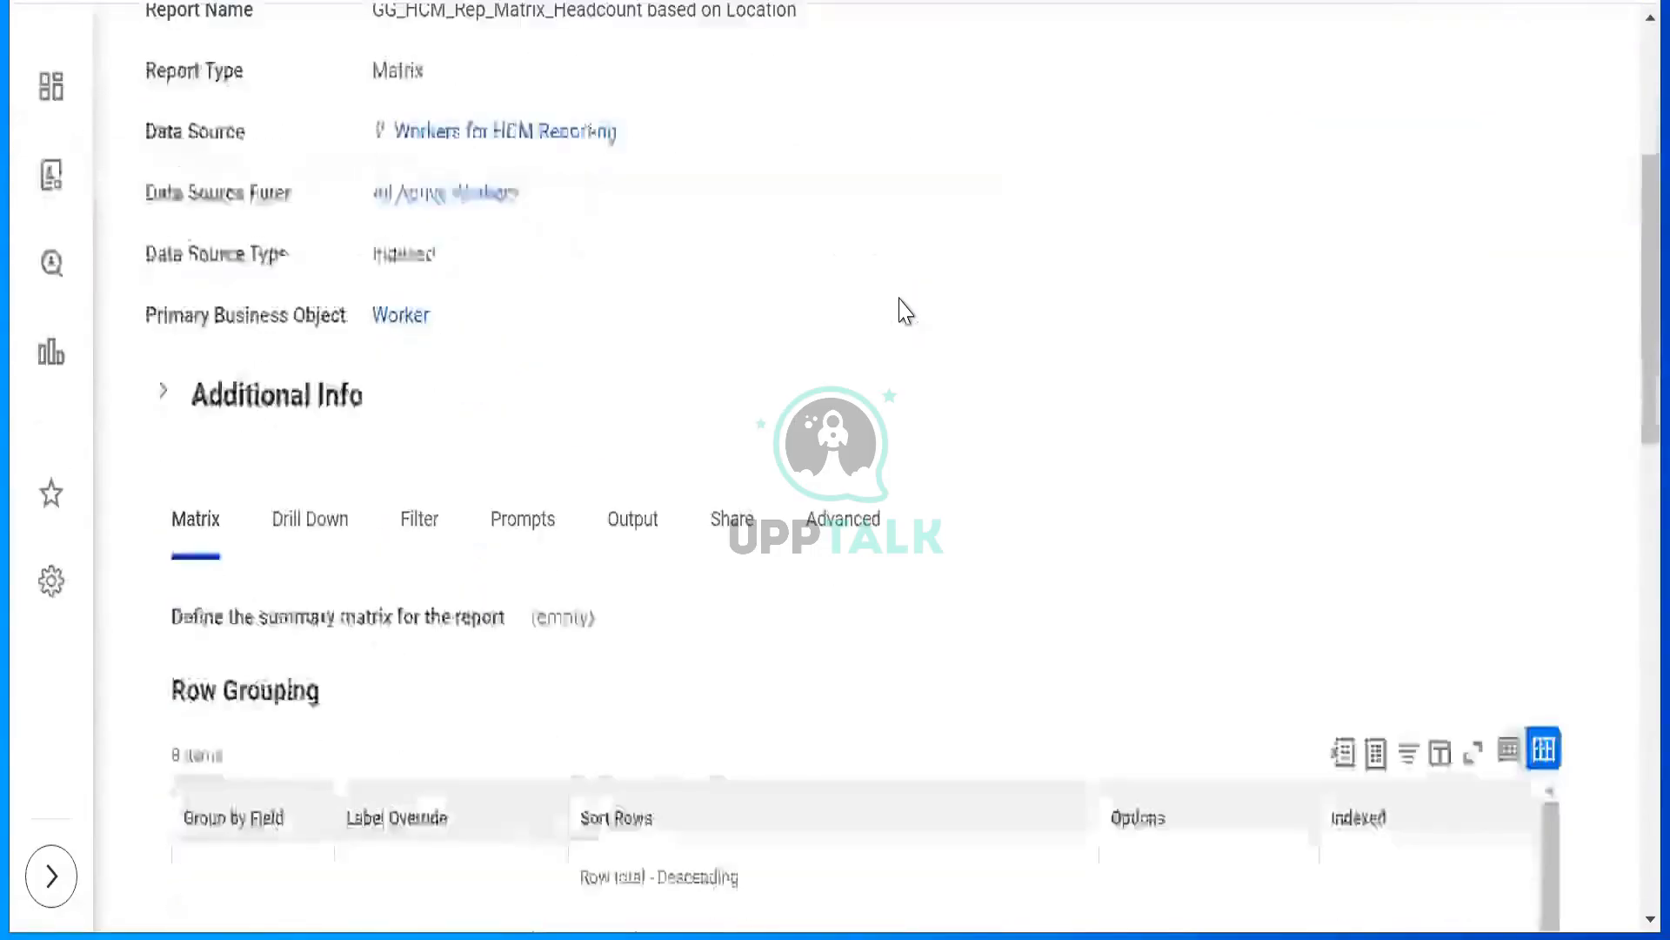
pyautogui.scroll(-3, 905, 312)
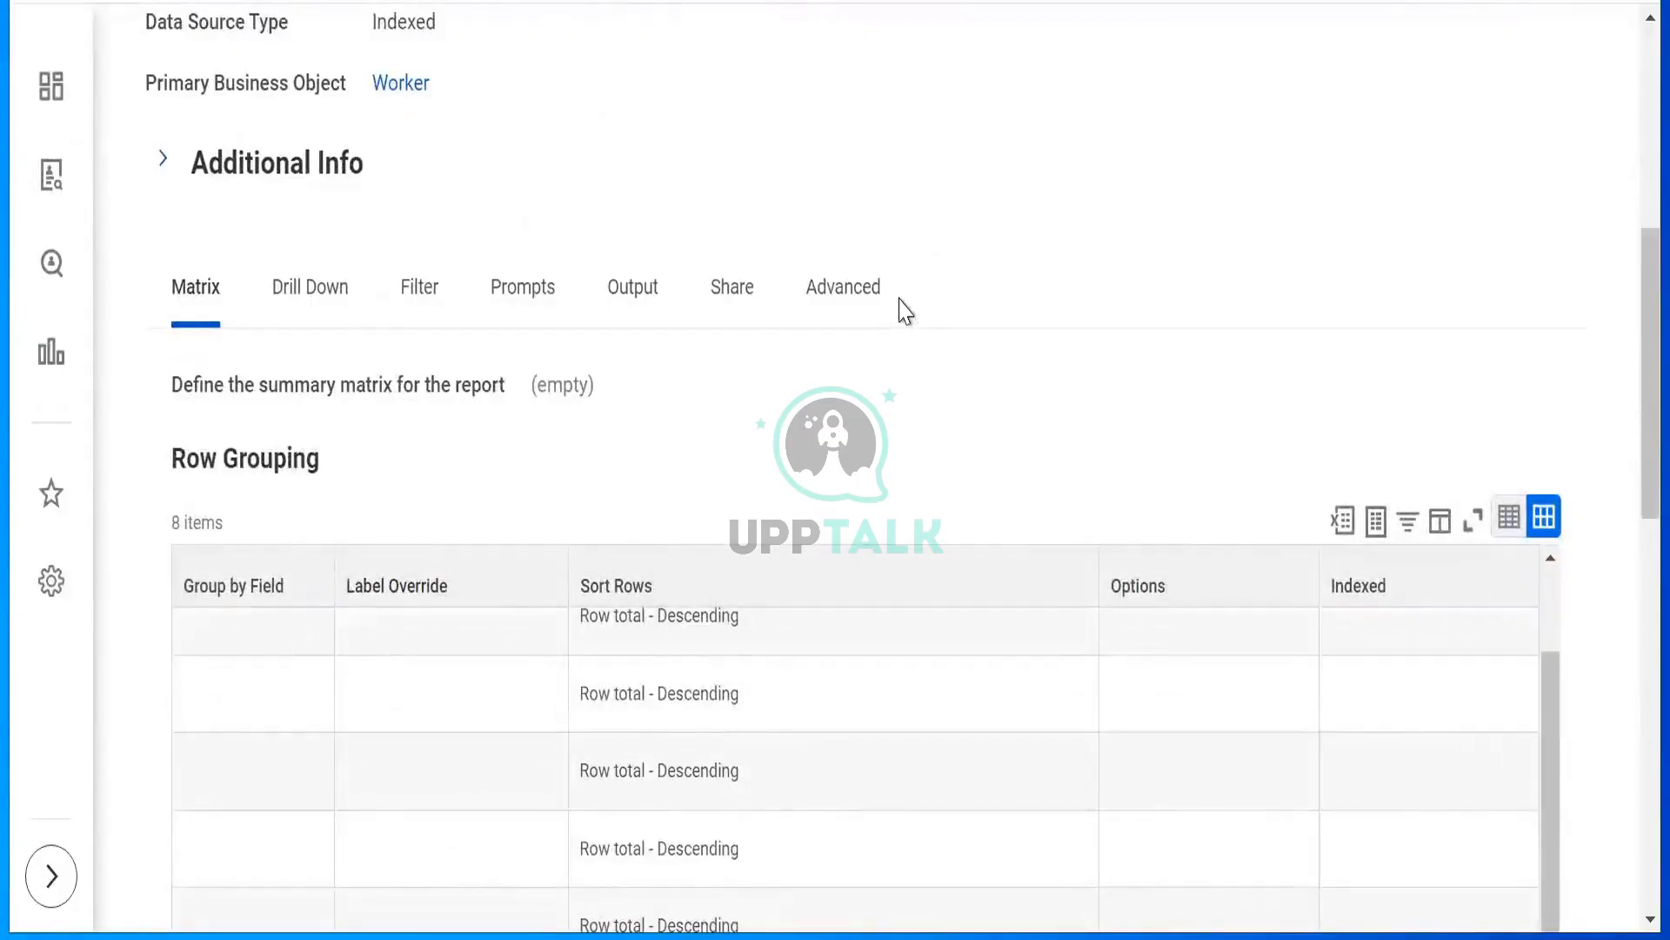
pyautogui.press('Right')
pyautogui.scroll(-5, 905, 311)
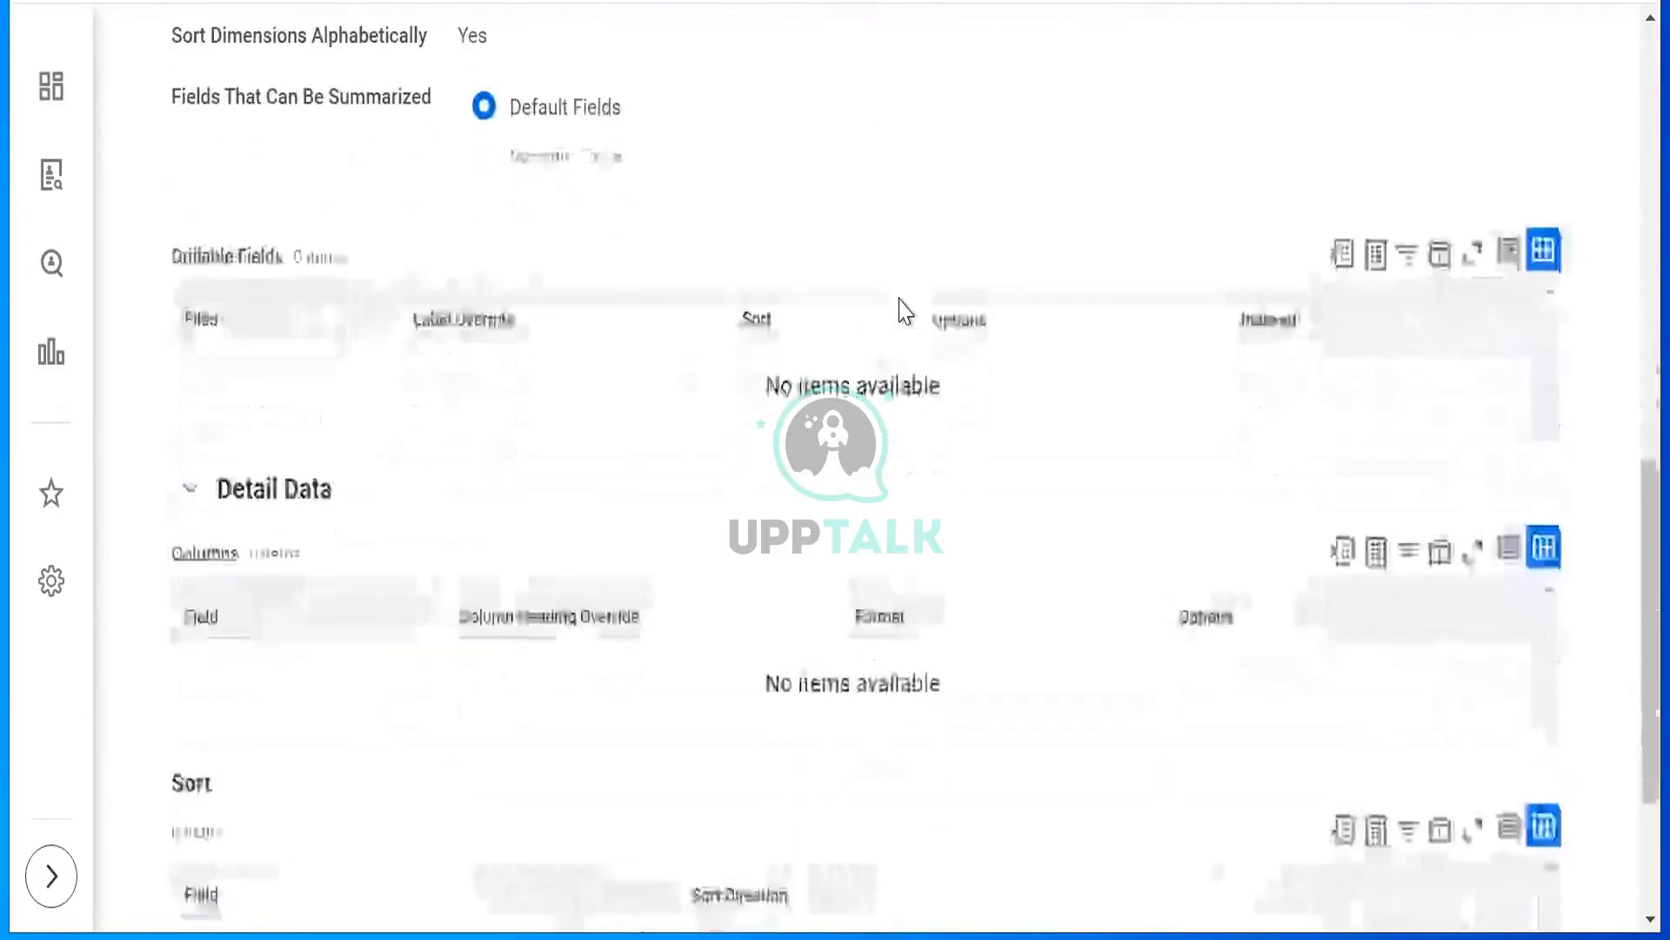
# Open the location headcount report for editing and check its Report Tags choices, leaving the tags empty.
pyautogui.scroll(12, 905, 312)
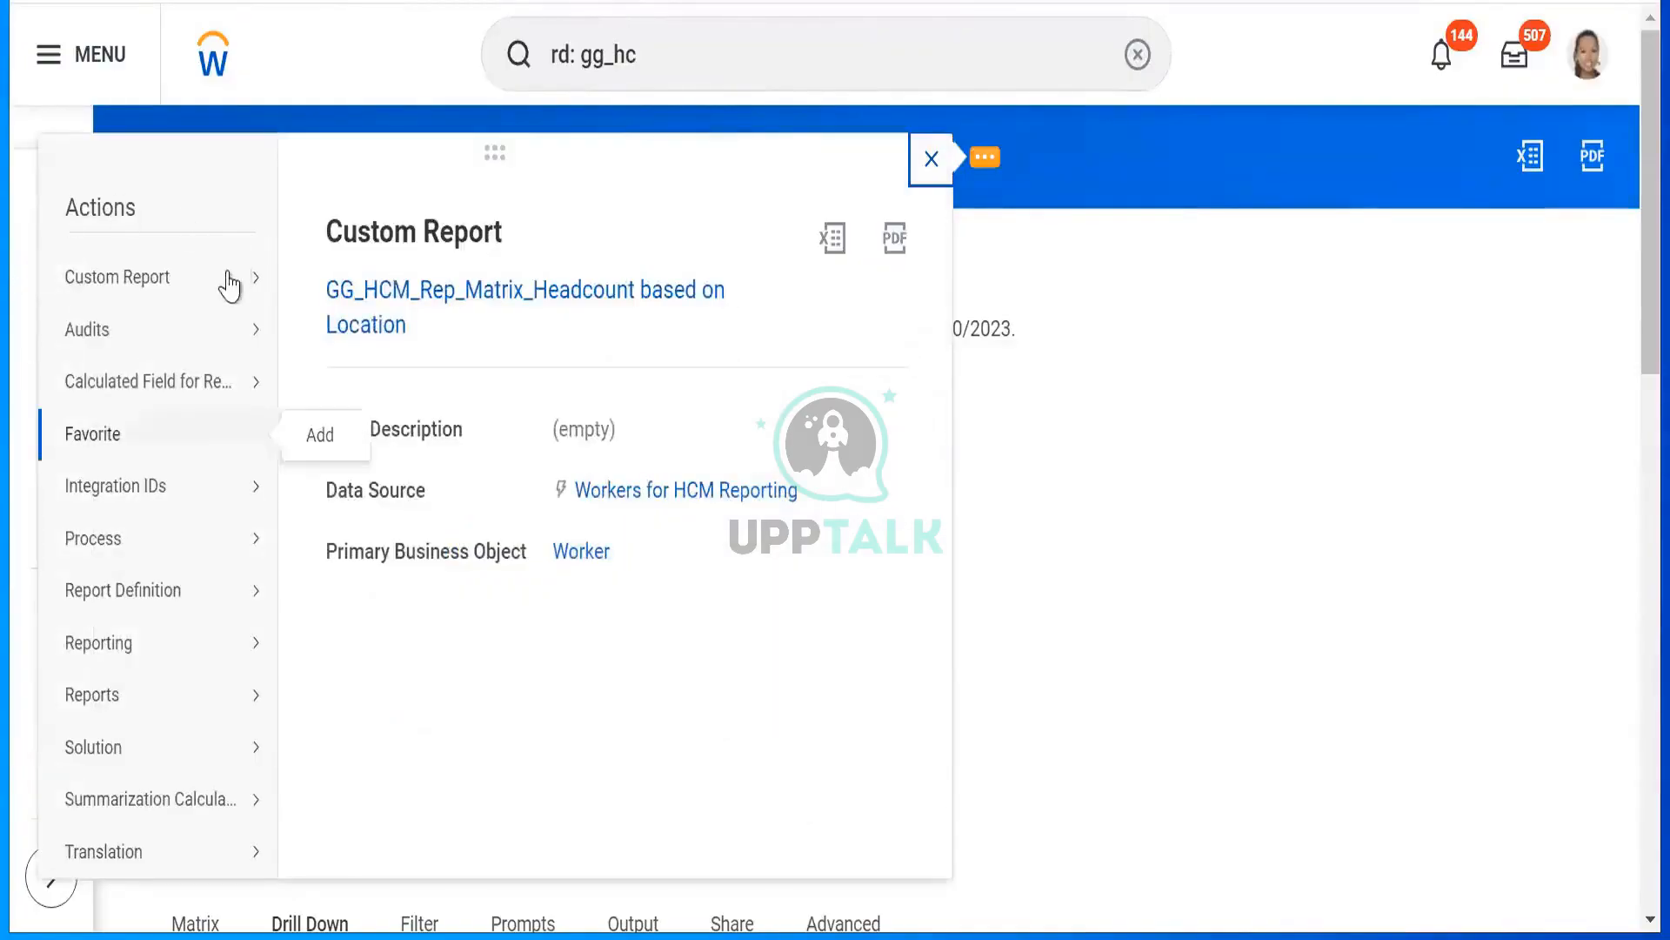
pyautogui.moveTo(260, 285)
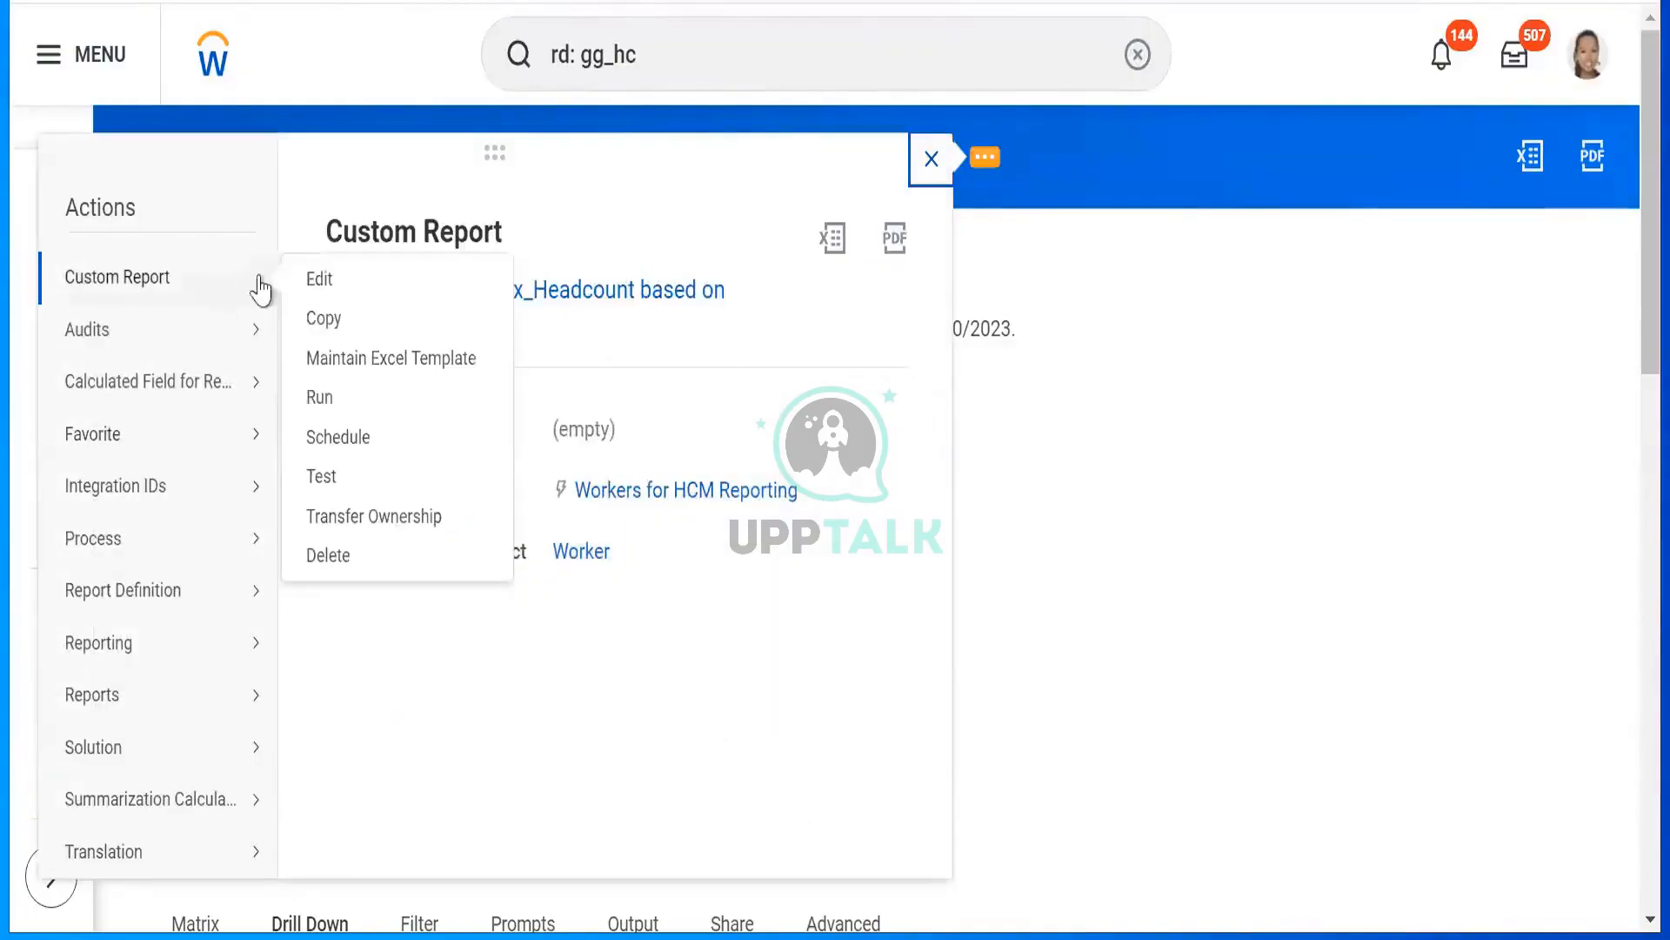
pyautogui.click(328, 276)
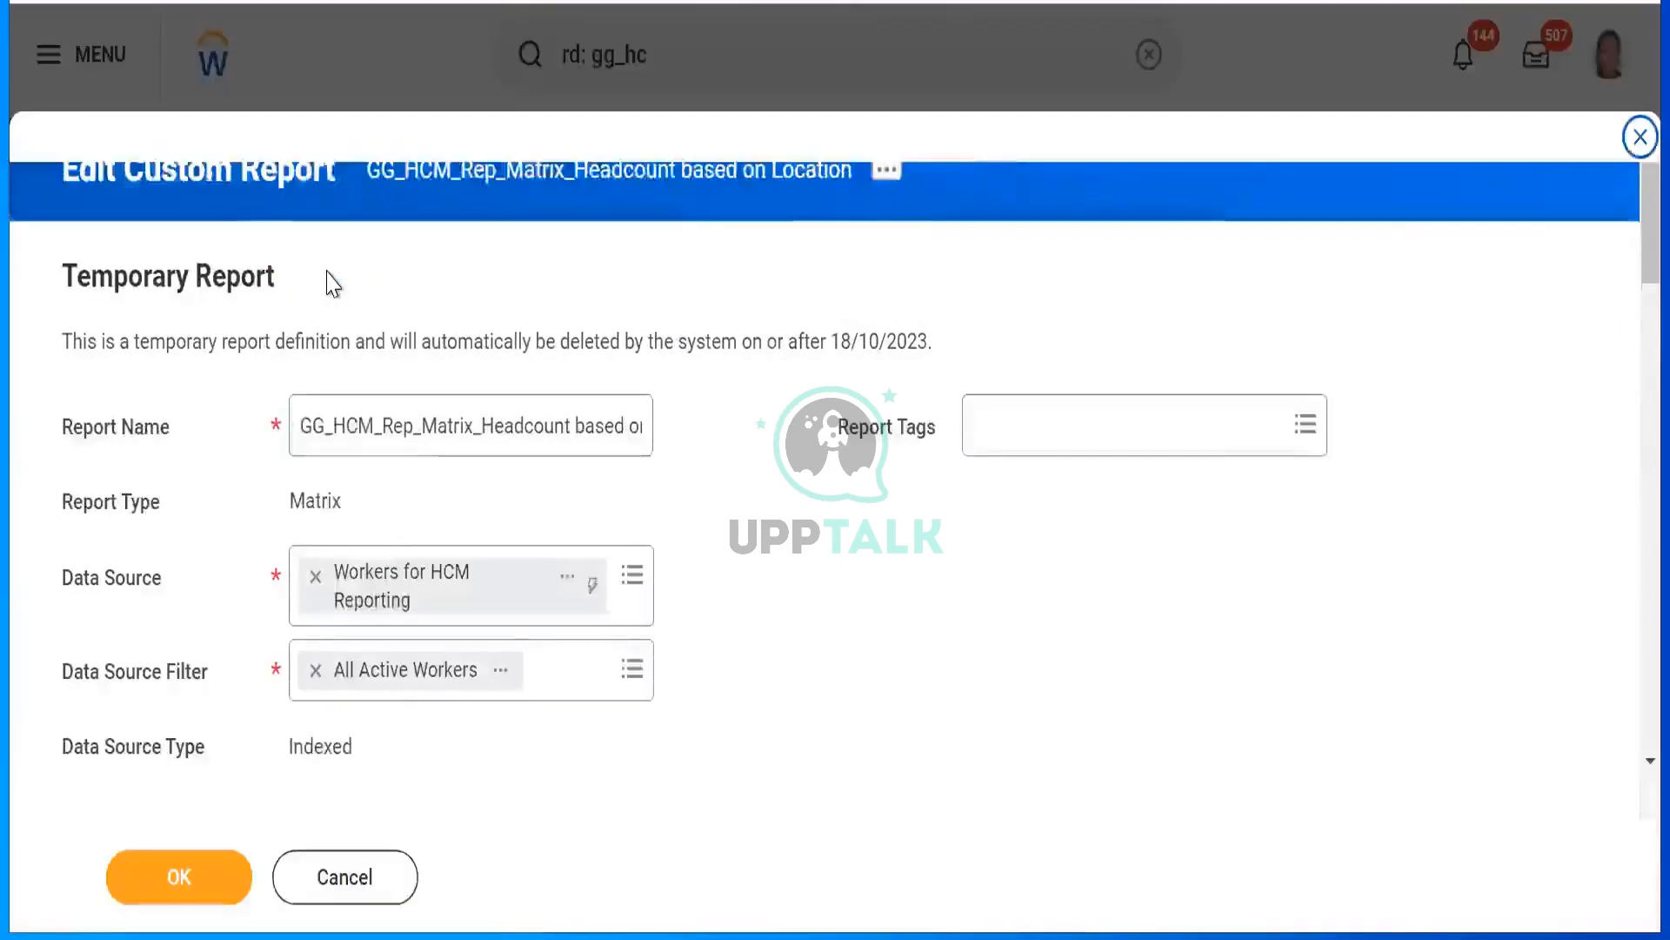
pyautogui.scroll(-6, 333, 283)
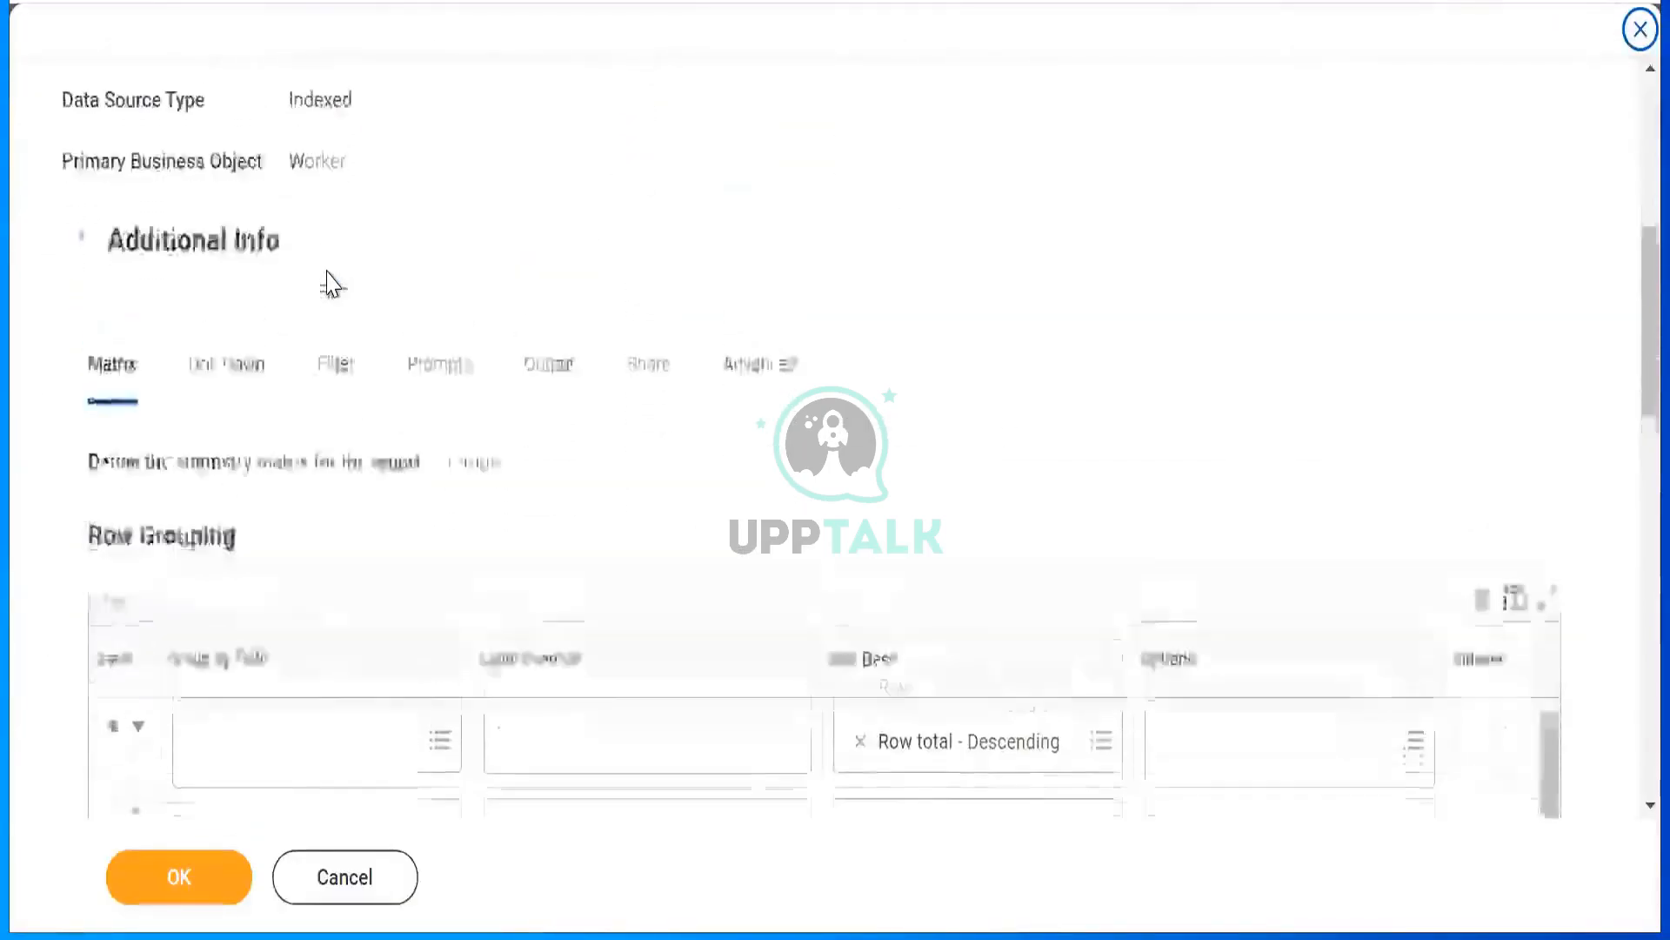
pyautogui.scroll(6, 333, 283)
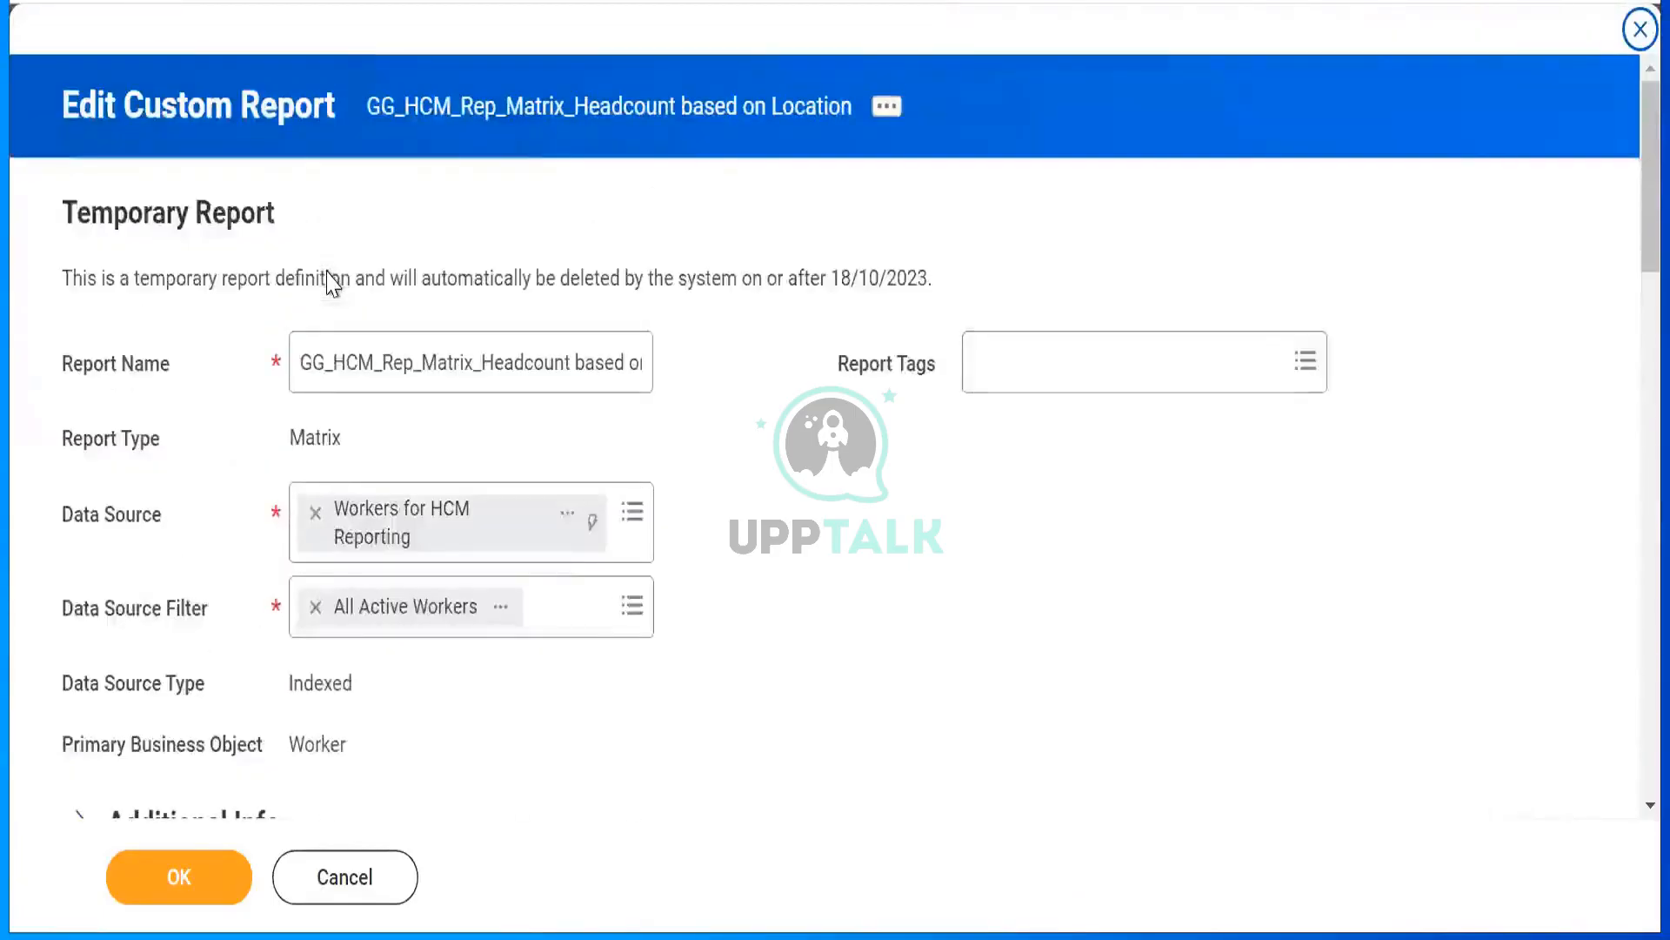
pyautogui.press('Tab')
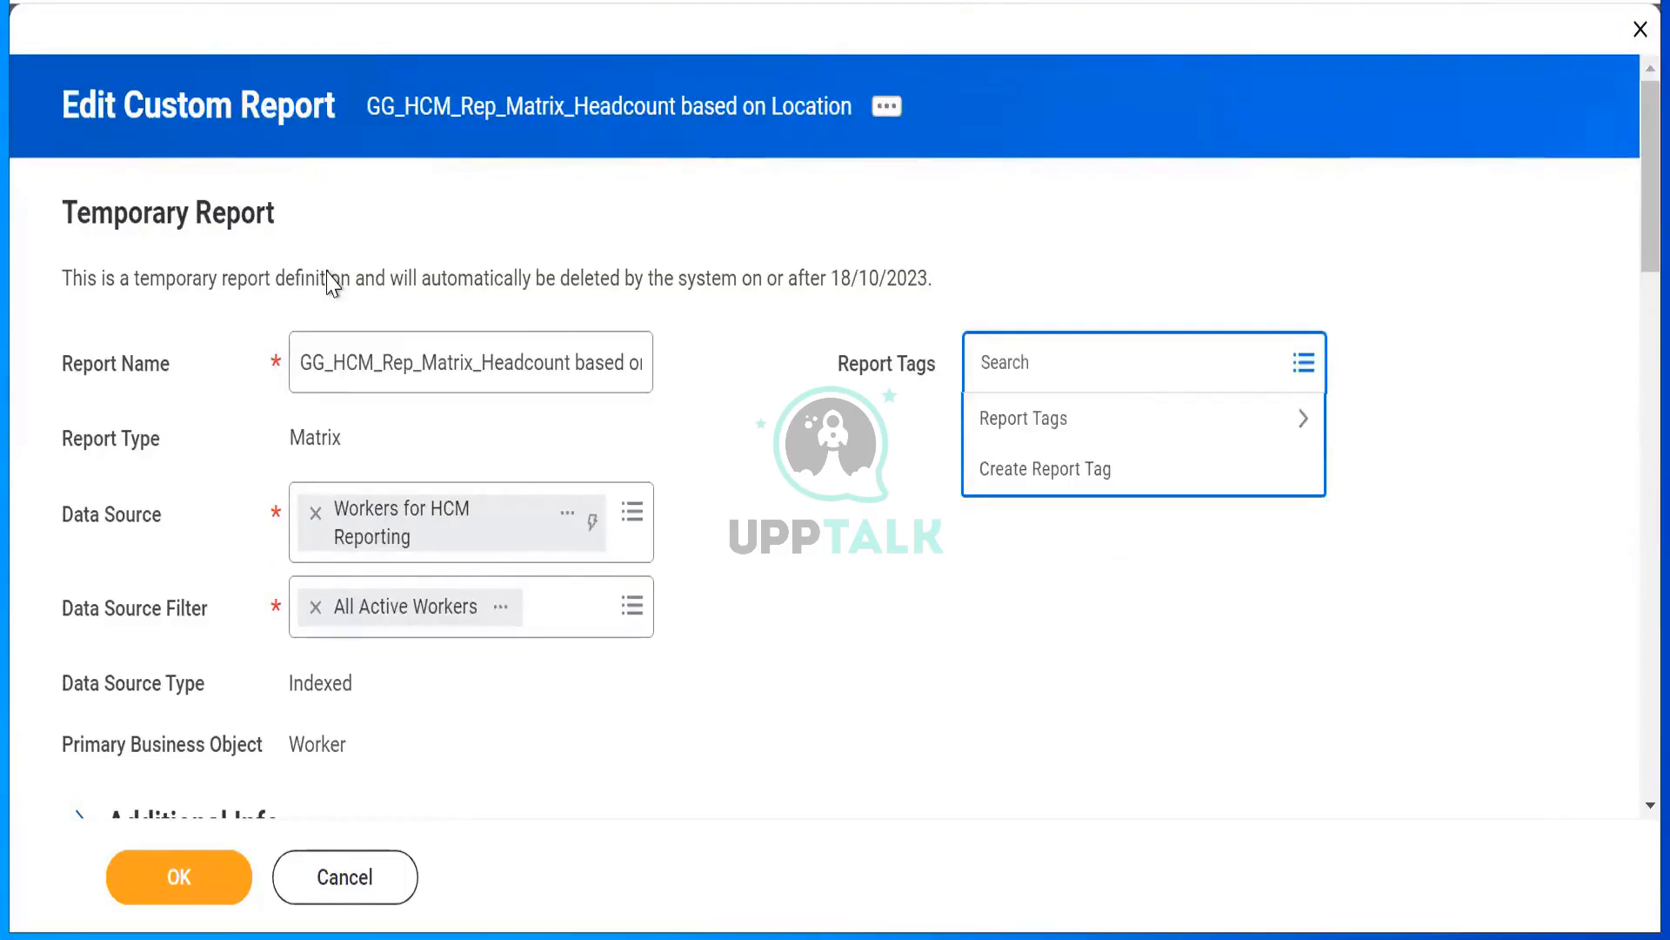
pyautogui.click(333, 282)
# Set the first row grouping field of the matrix to Location Address - Country.
pyautogui.scroll(-3, 334, 282)
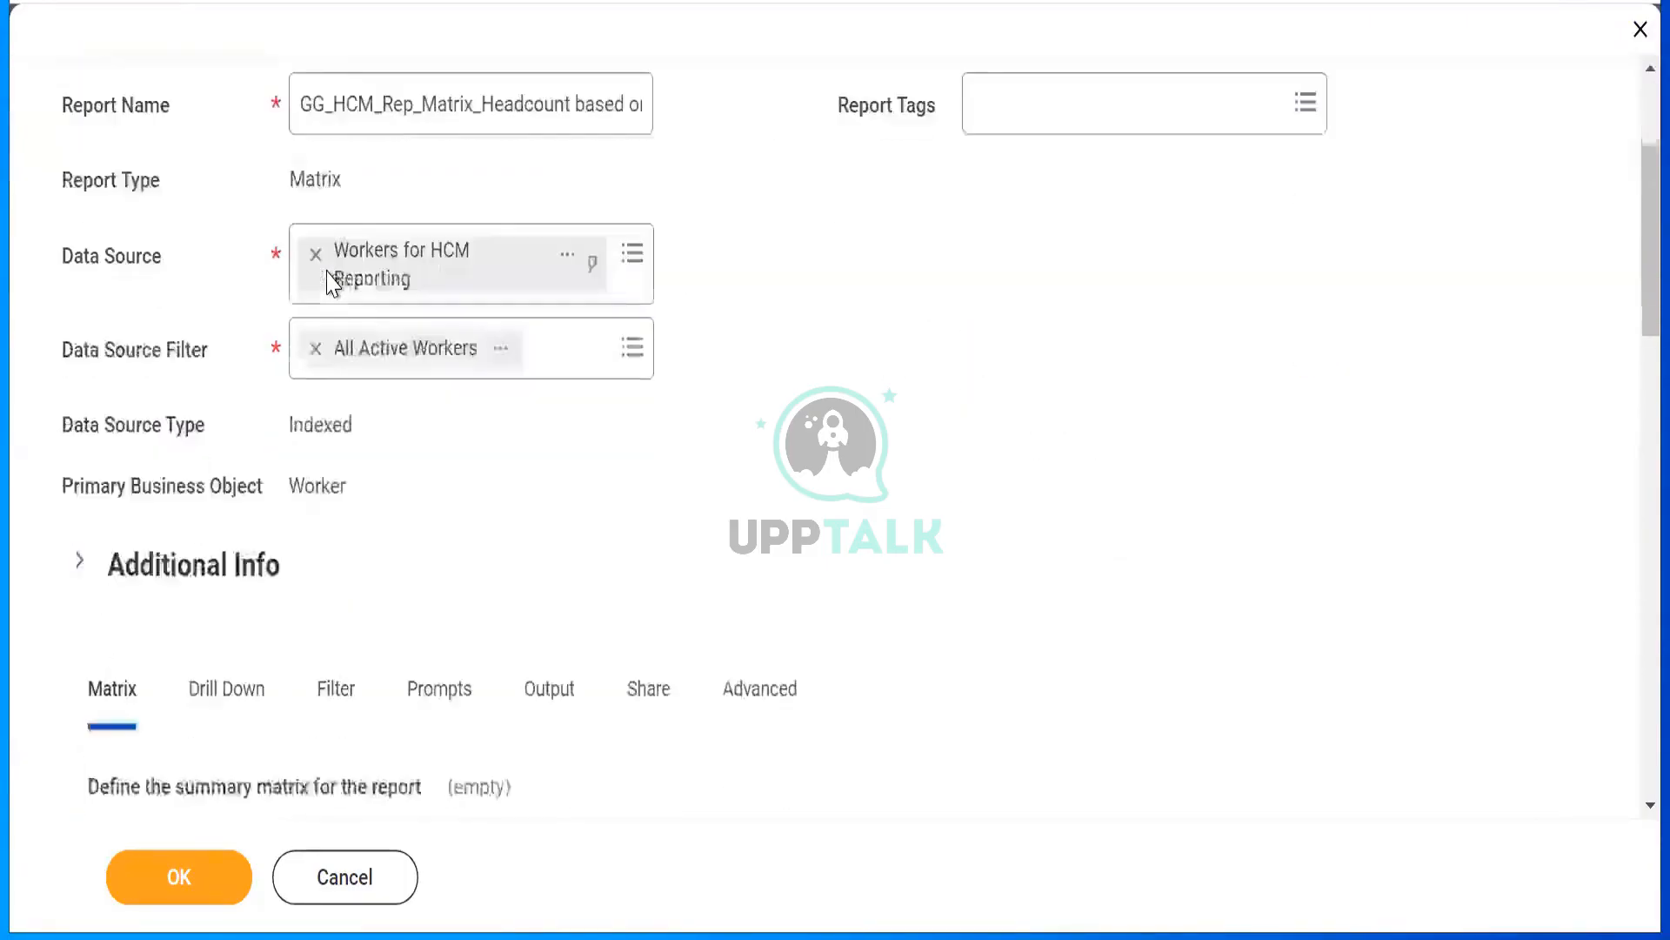
pyautogui.scroll(-6, 334, 283)
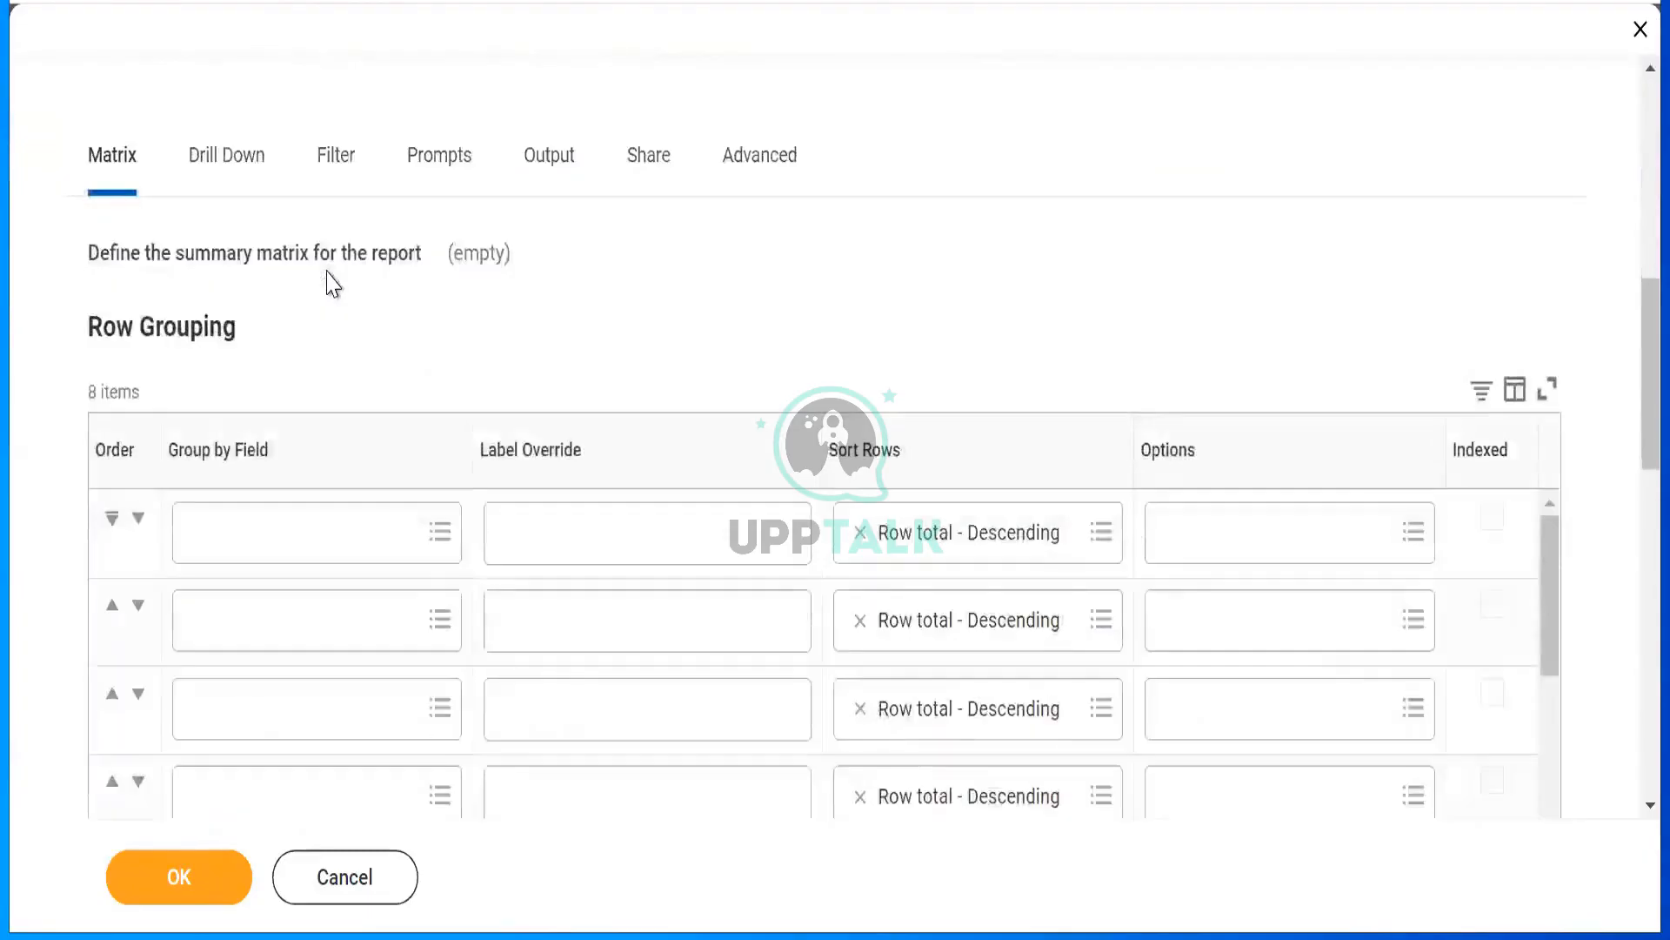
pyautogui.scroll(-2, 333, 283)
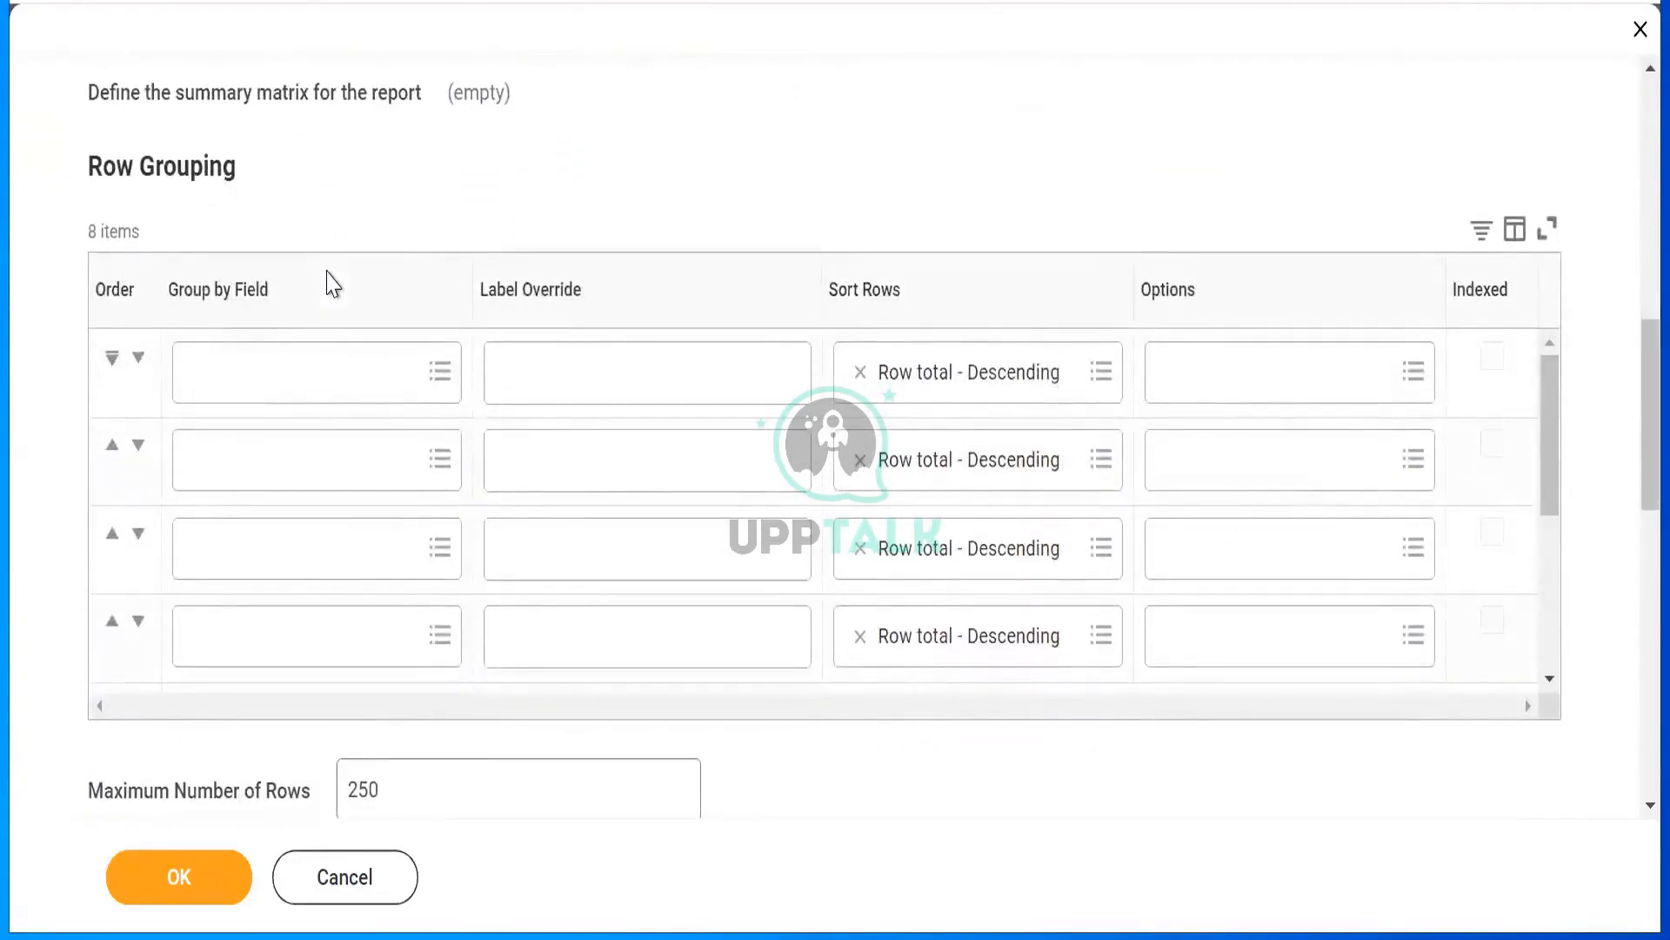
pyautogui.scroll(6, 333, 283)
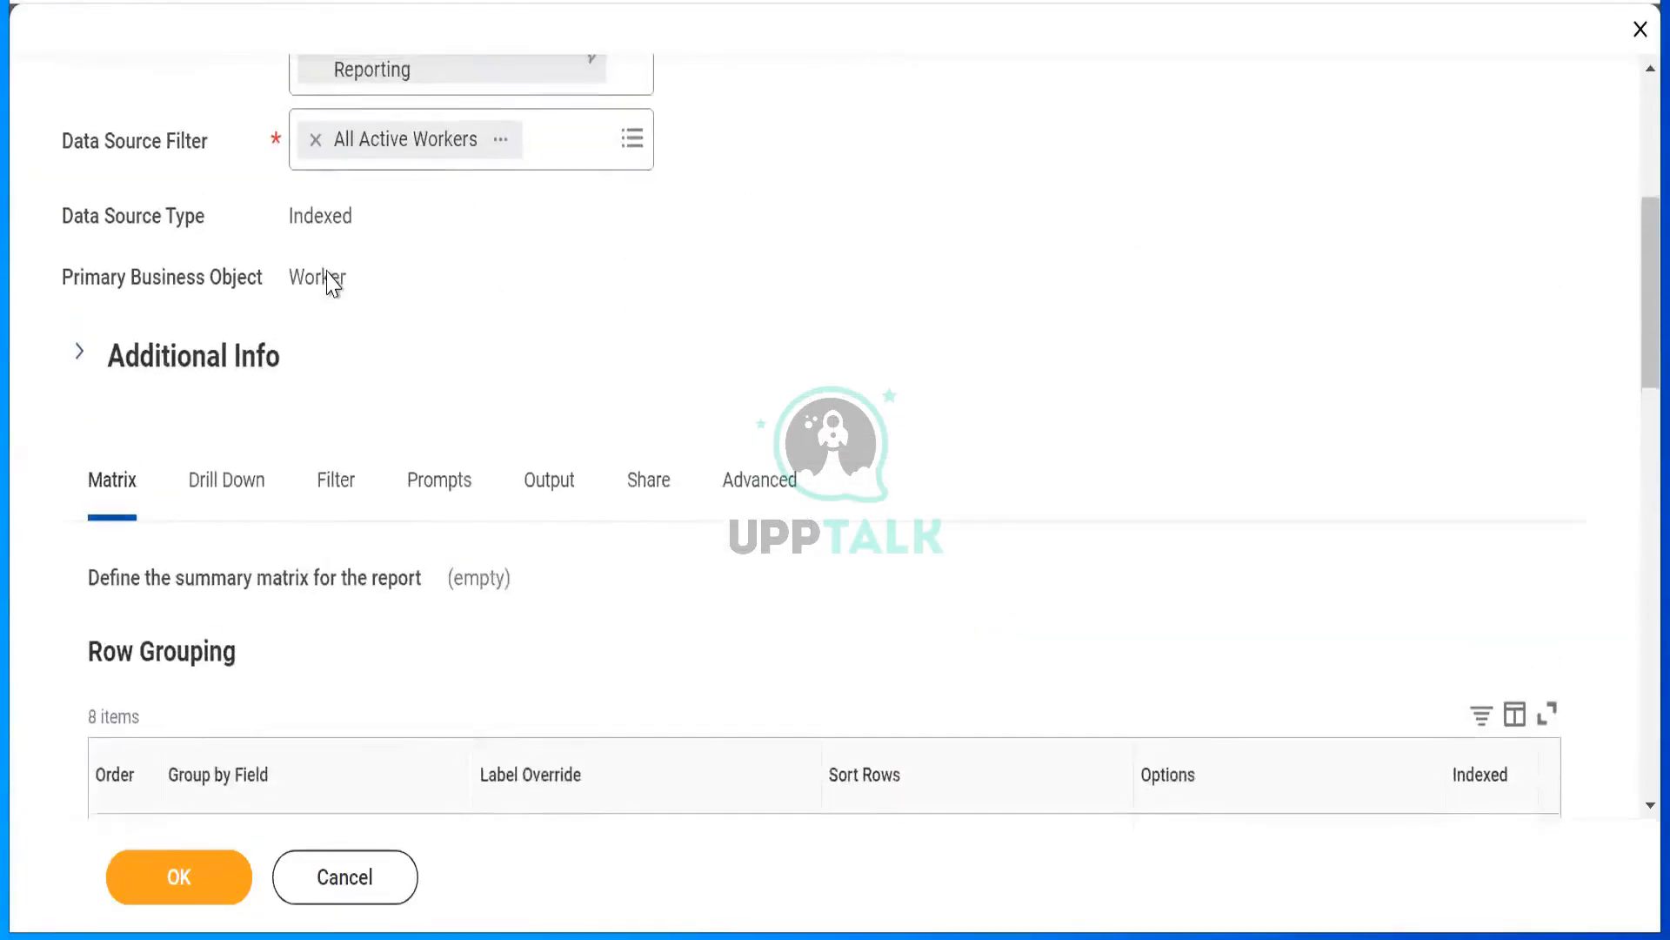
pyautogui.scroll(-5, 333, 283)
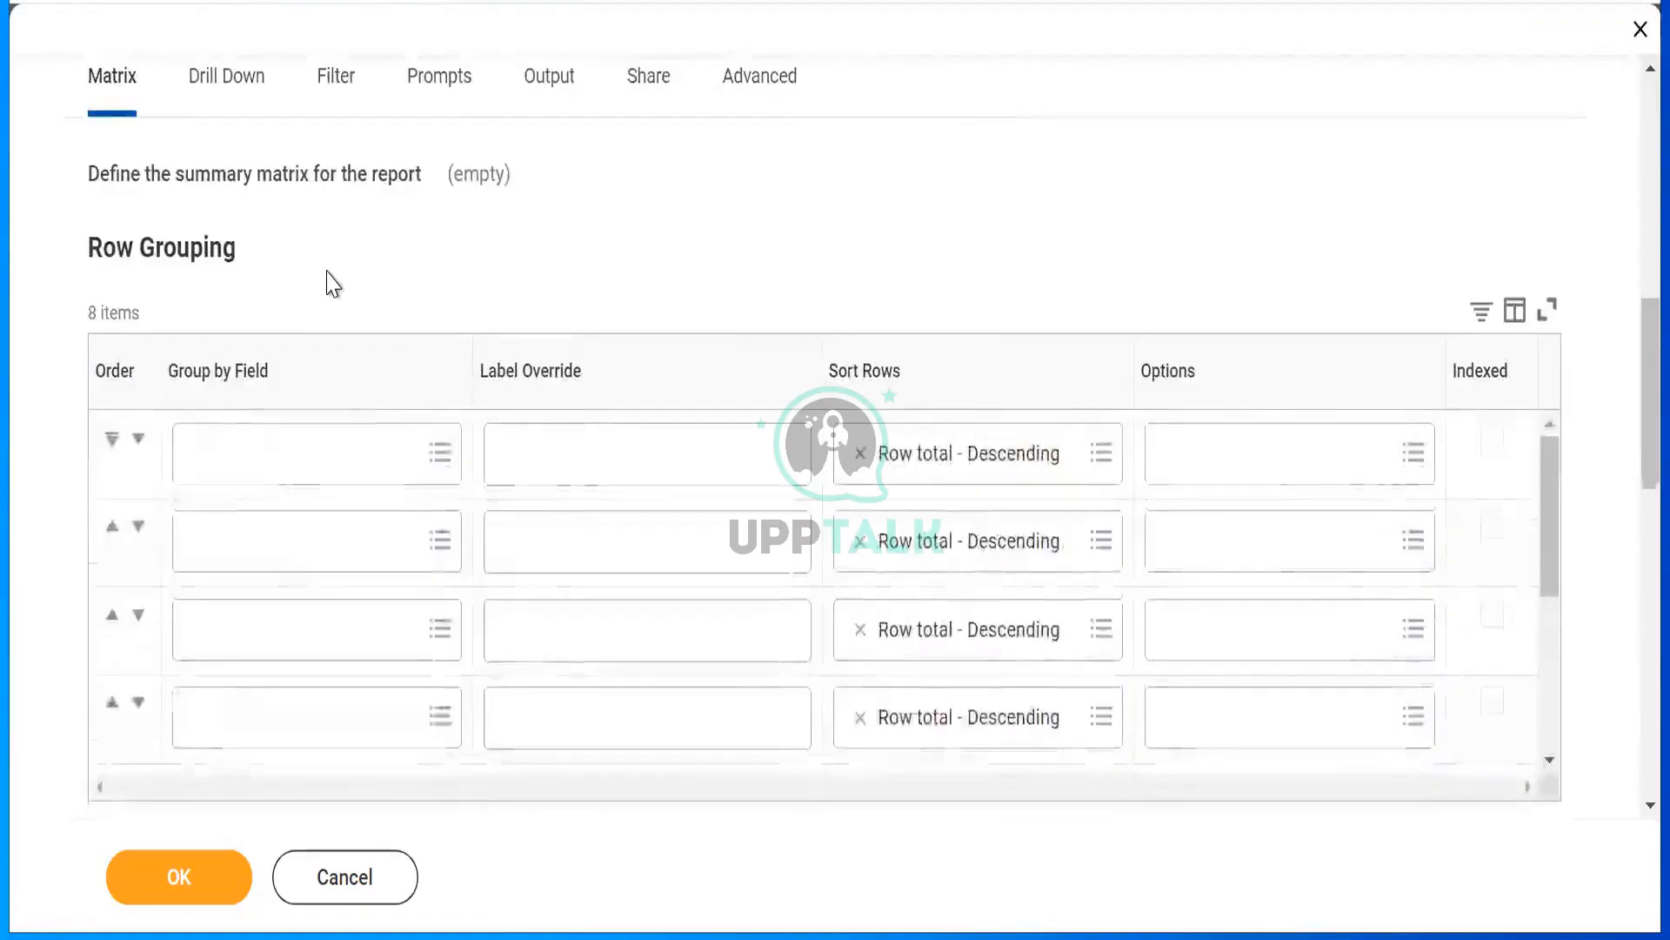
pyautogui.press('Tab')
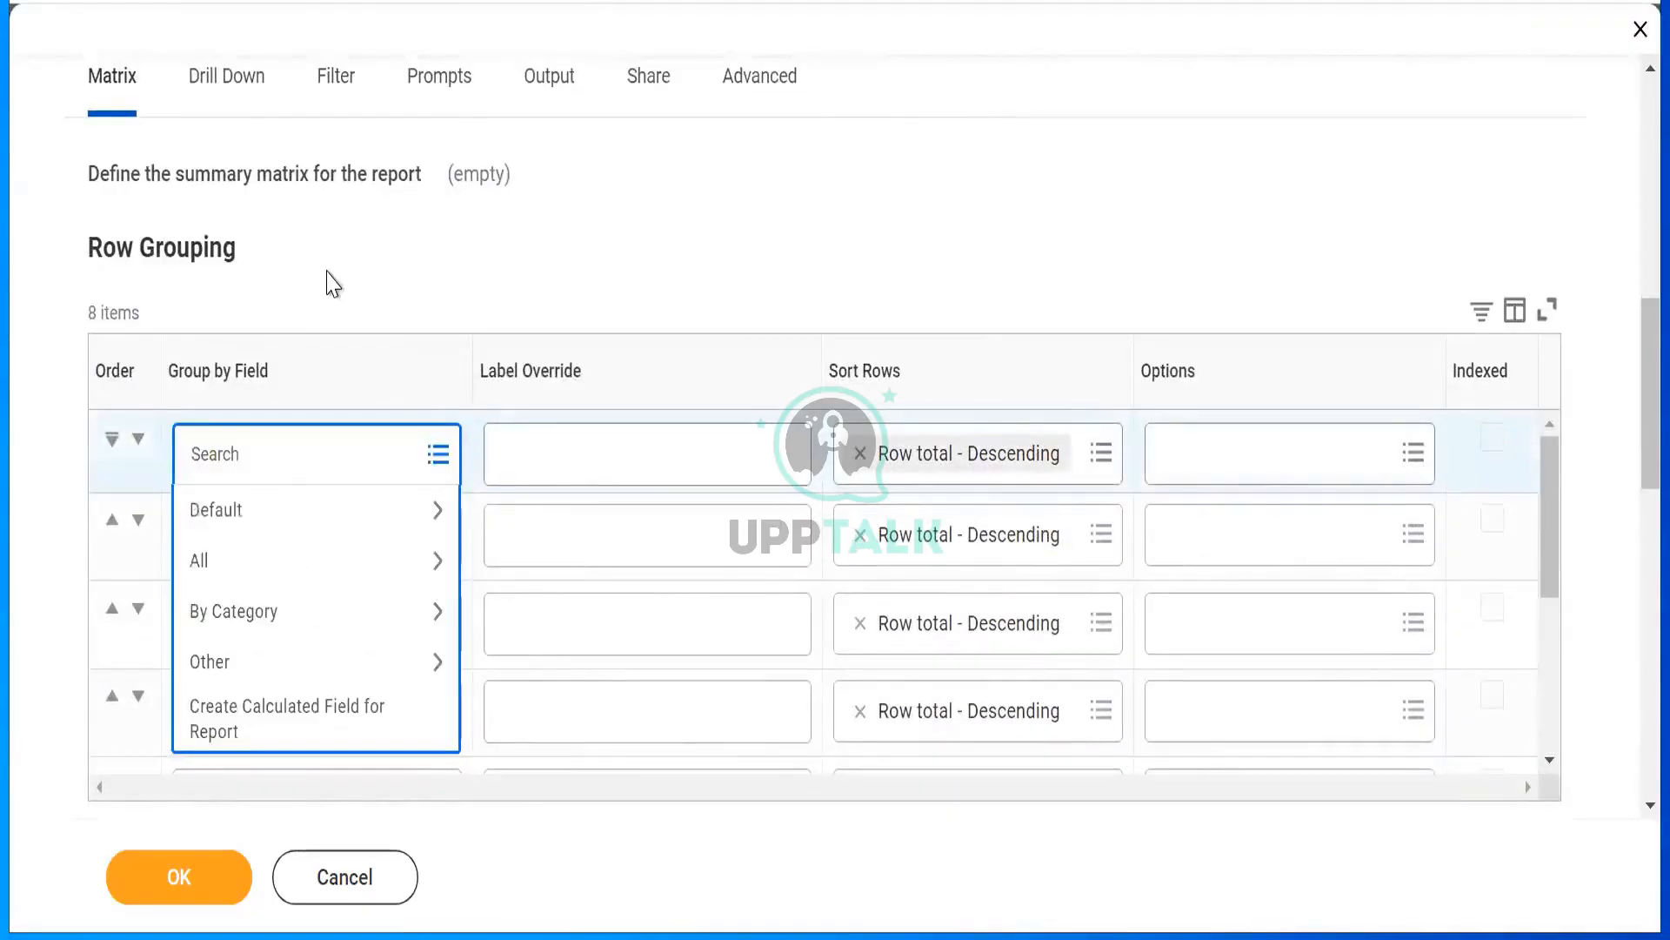
pyautogui.write('location co')
pyautogui.press('Return')
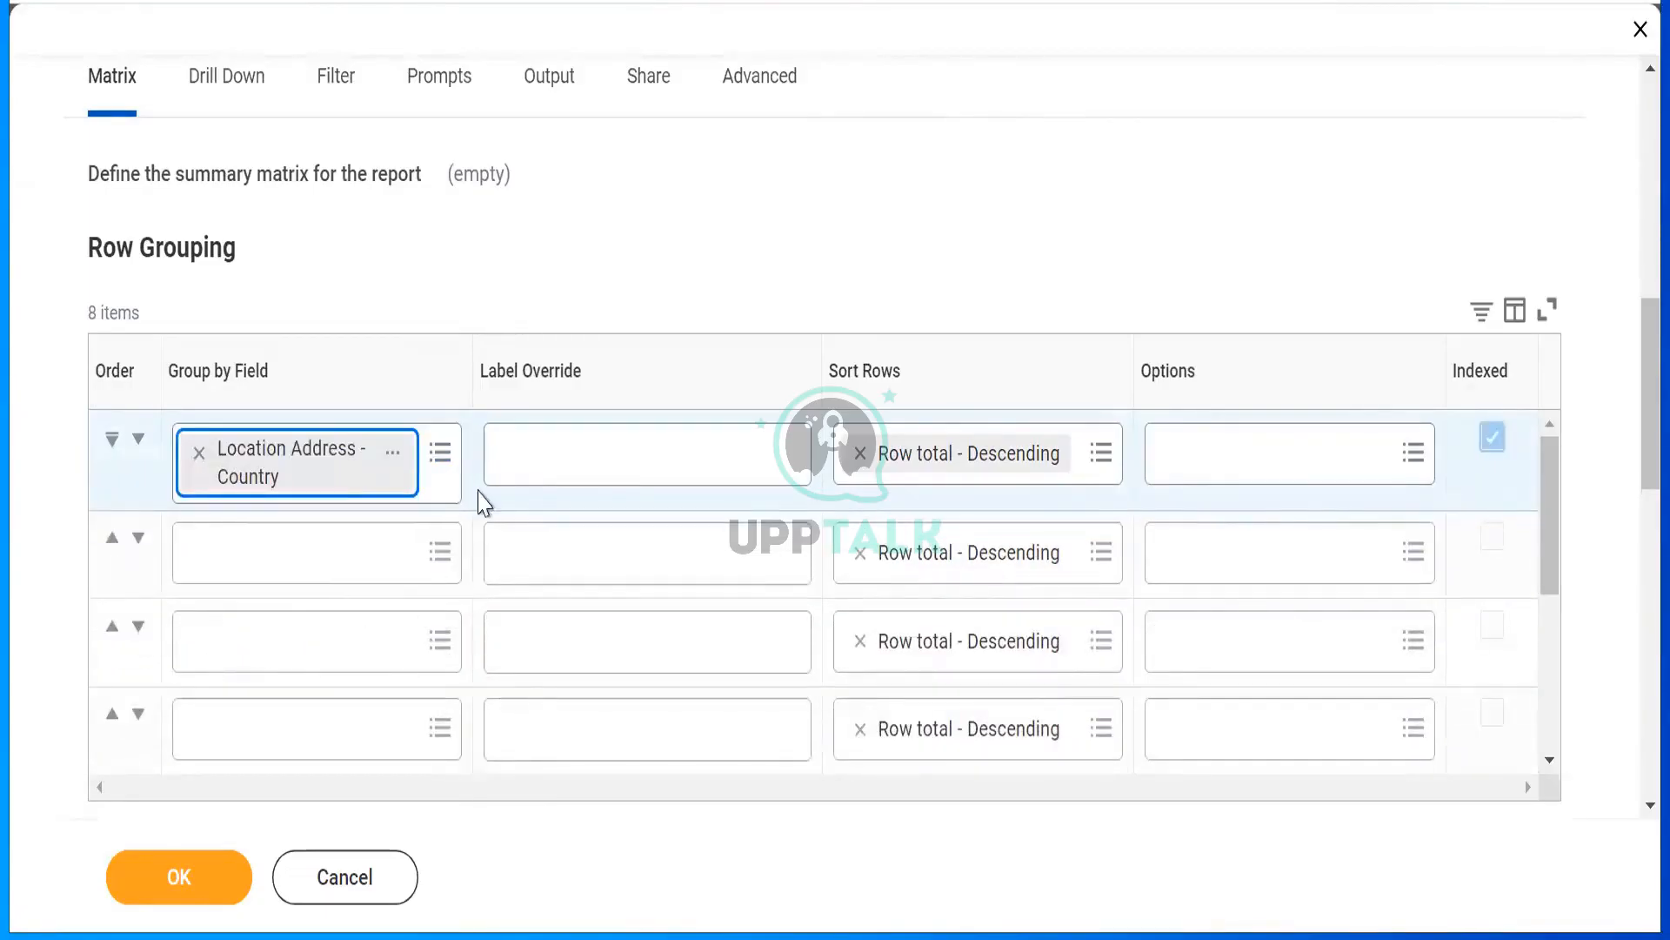
# Set the second row grouping field to Management Level - Primary Position.
pyautogui.click(438, 552)
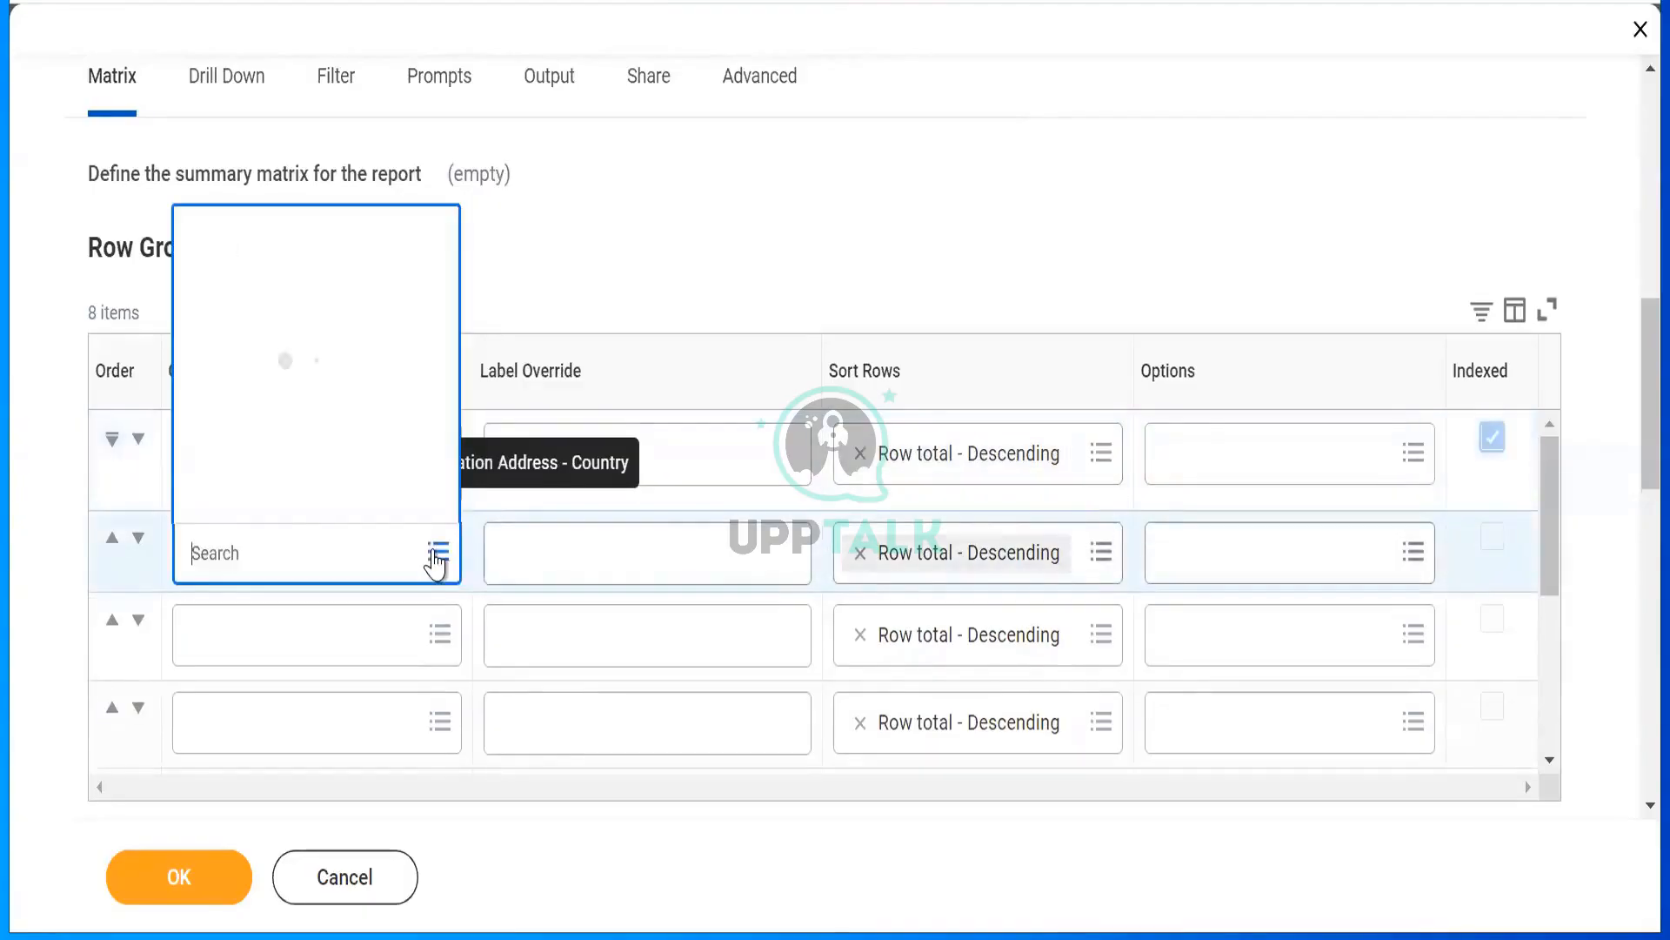
pyautogui.write('manag')
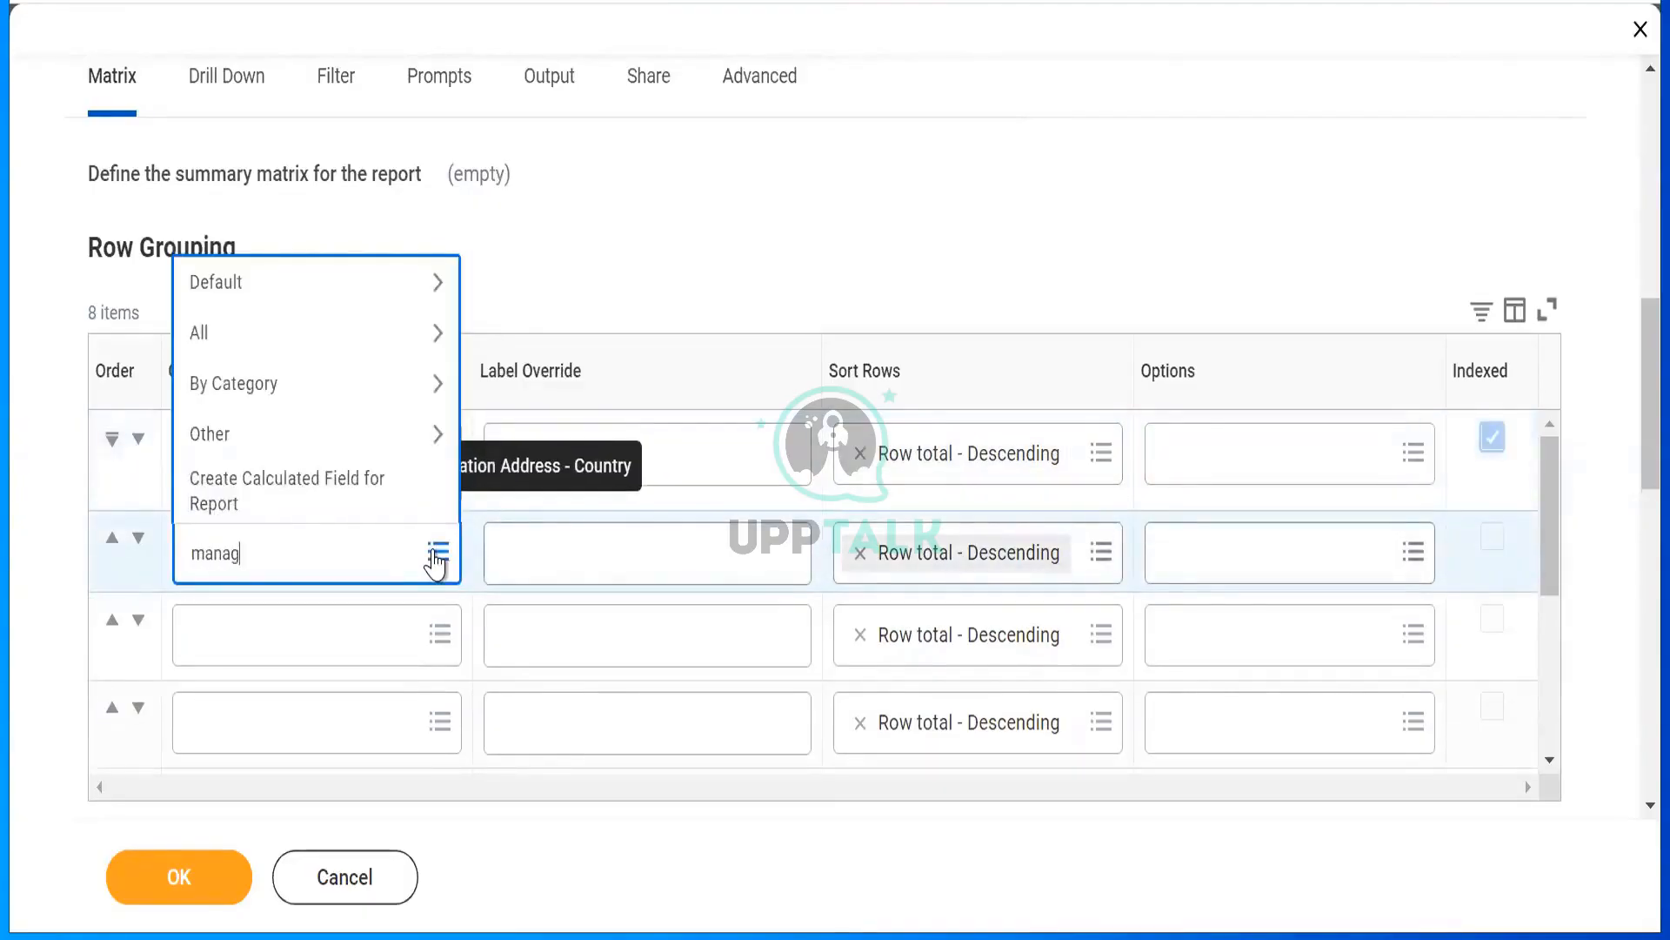
pyautogui.write('ement le')
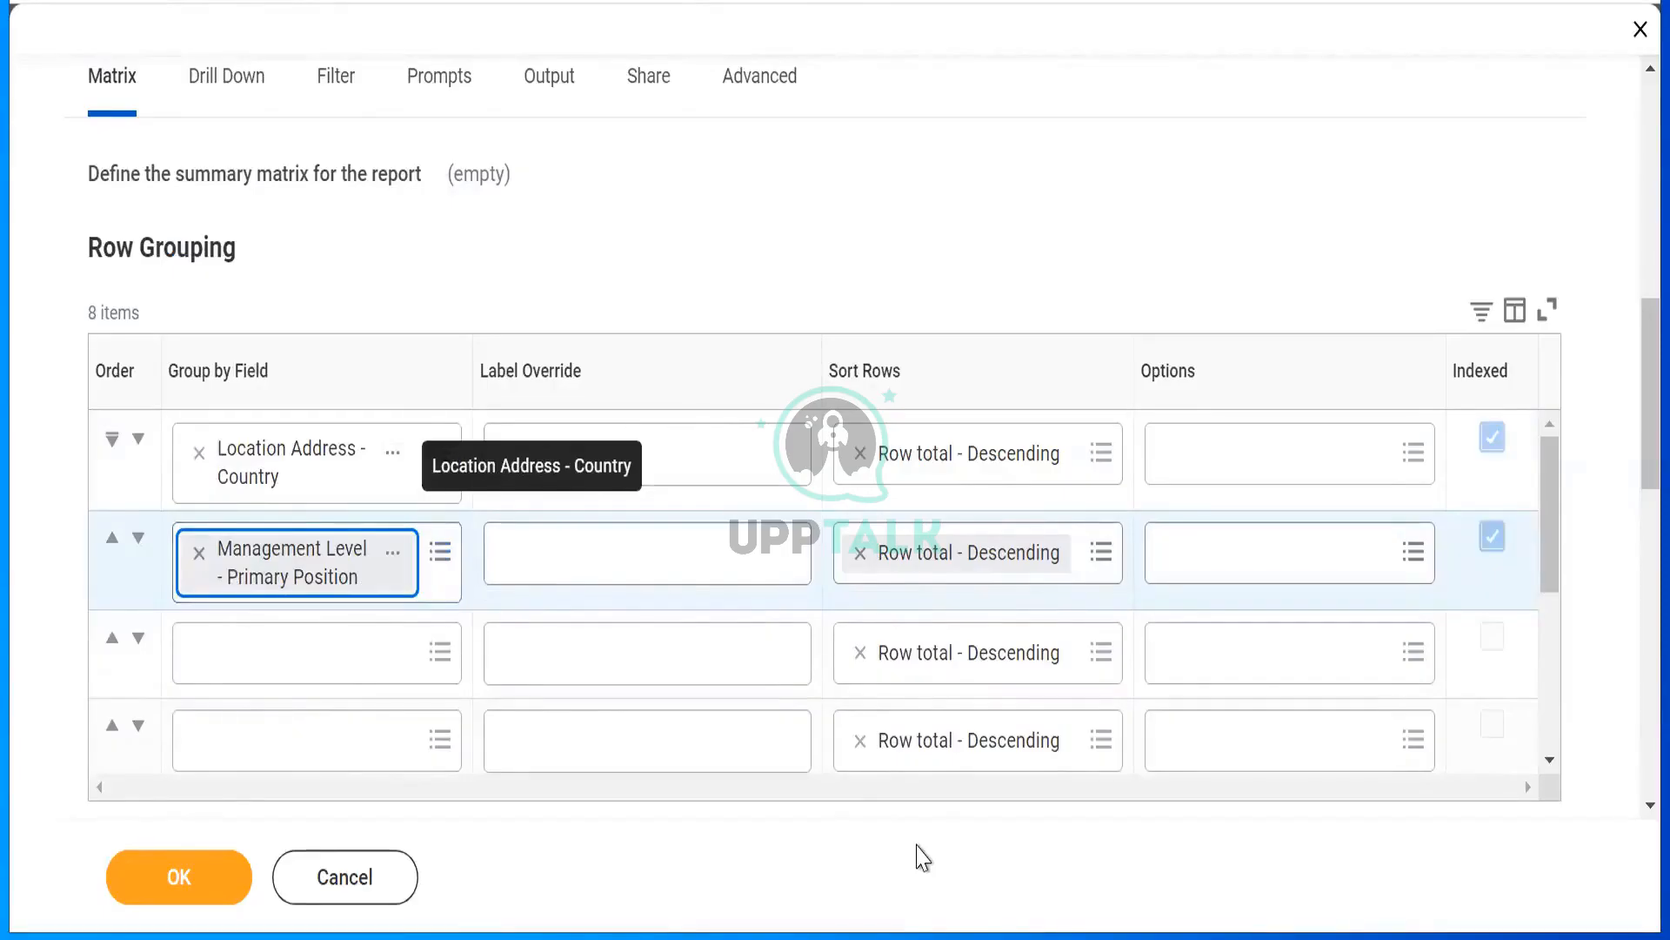
pyautogui.scroll(-3, 923, 858)
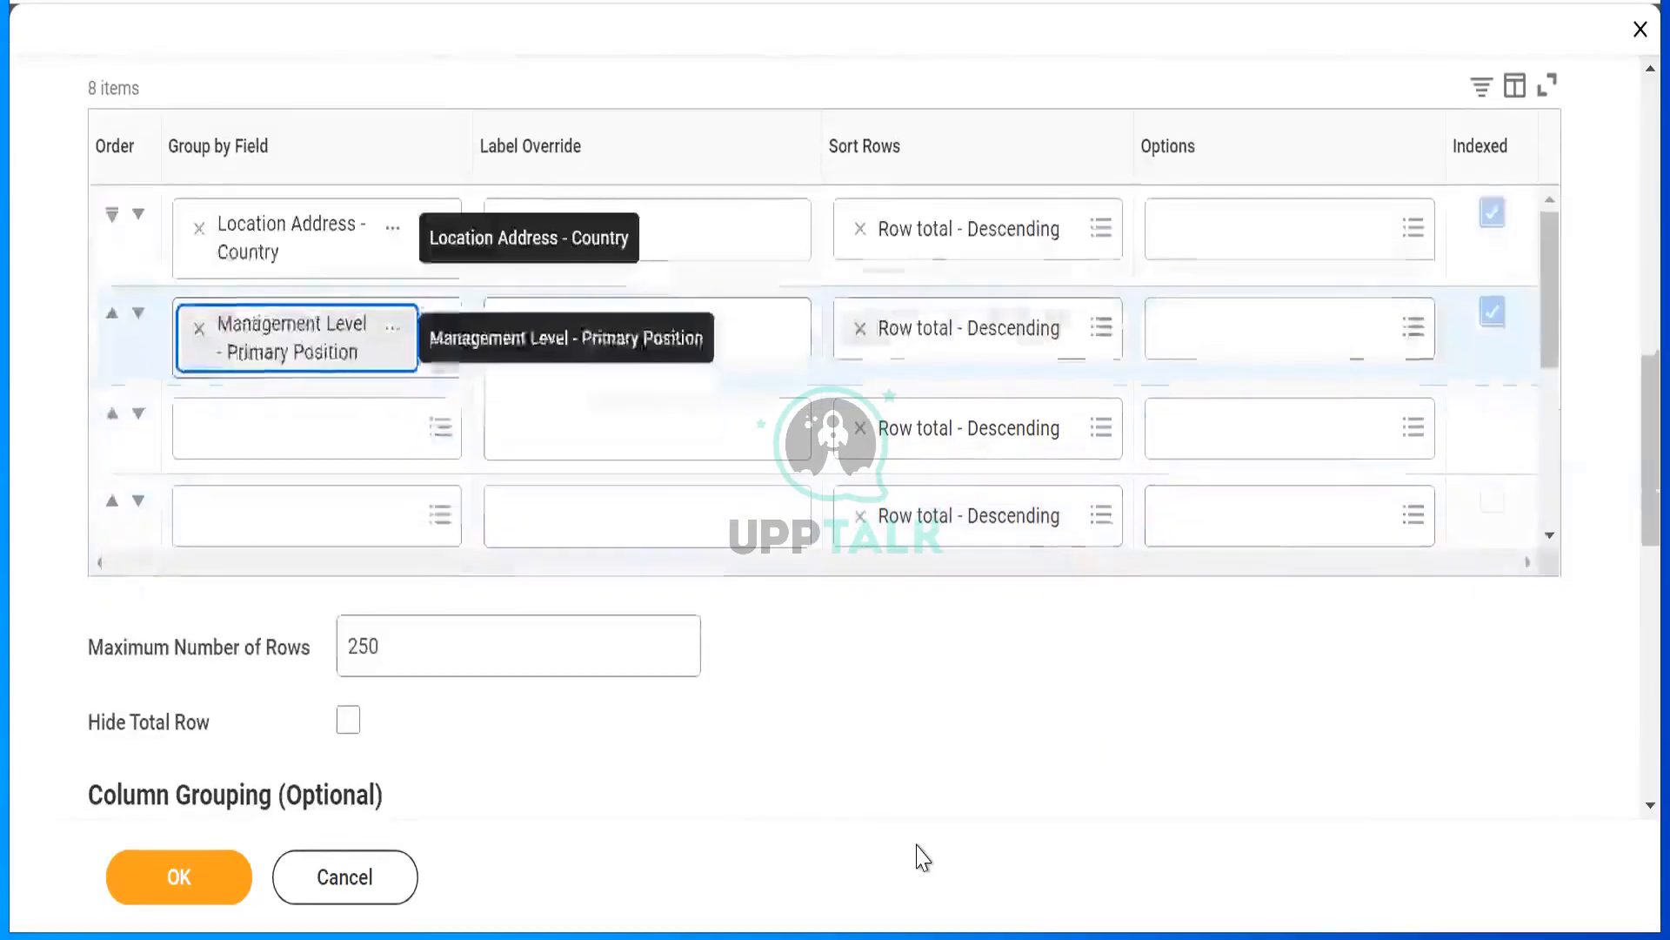
# Set the first column grouping field to Currently Active and check its Options choices, leaving them empty.
pyautogui.scroll(-5, 923, 858)
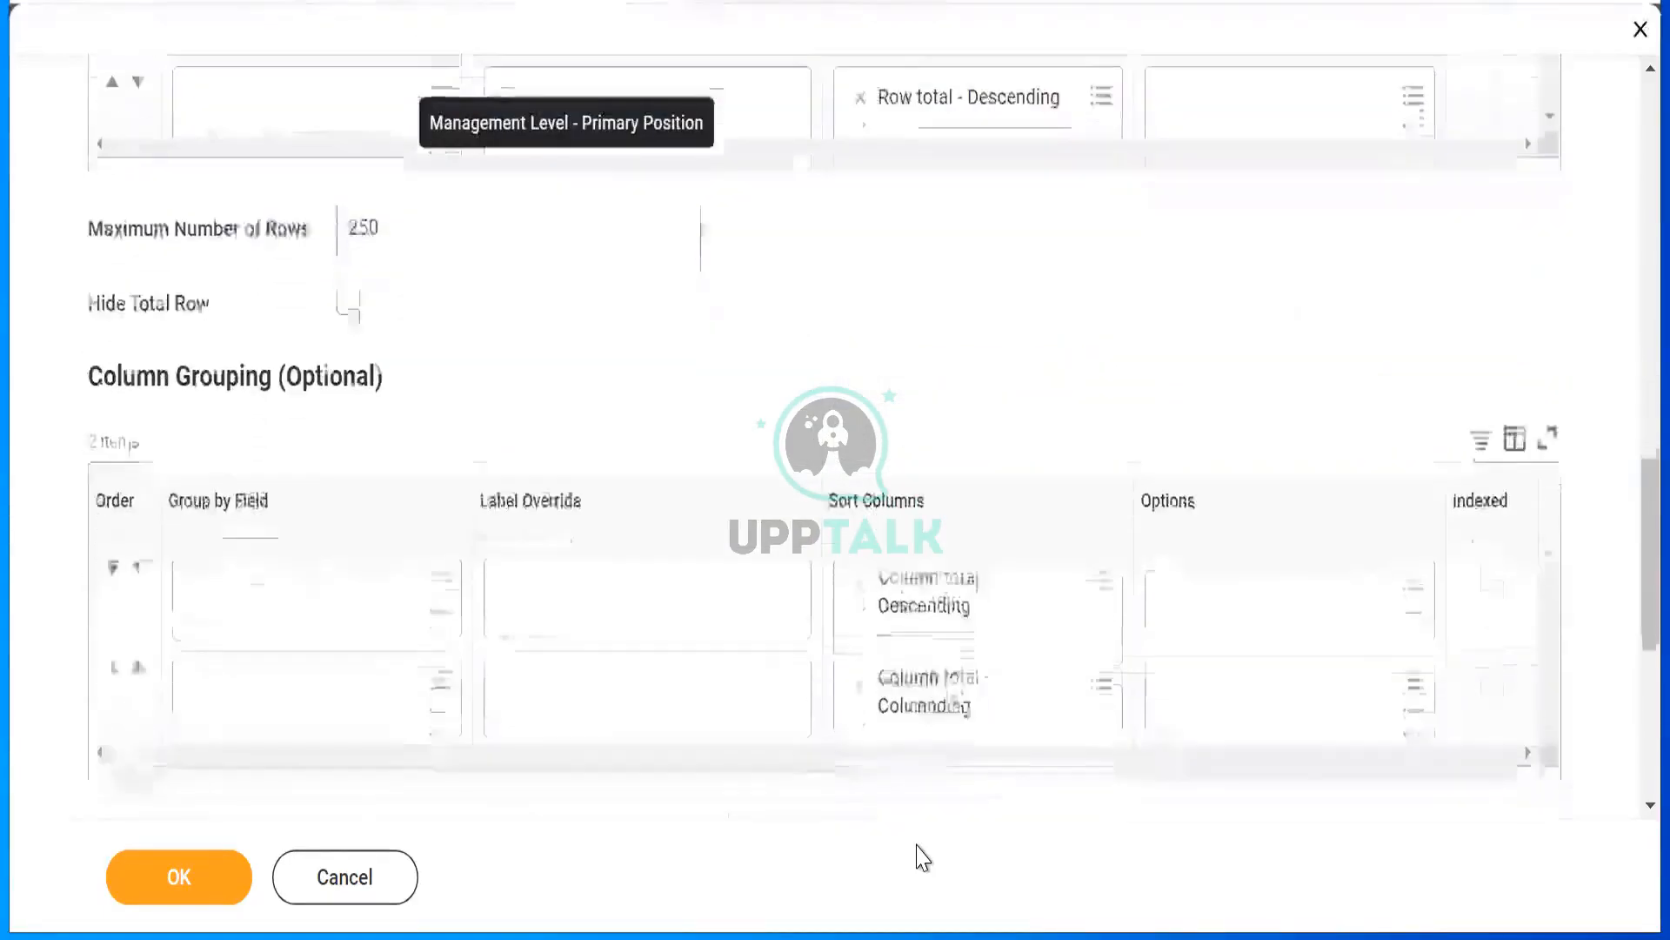
pyautogui.scroll(-1, 923, 858)
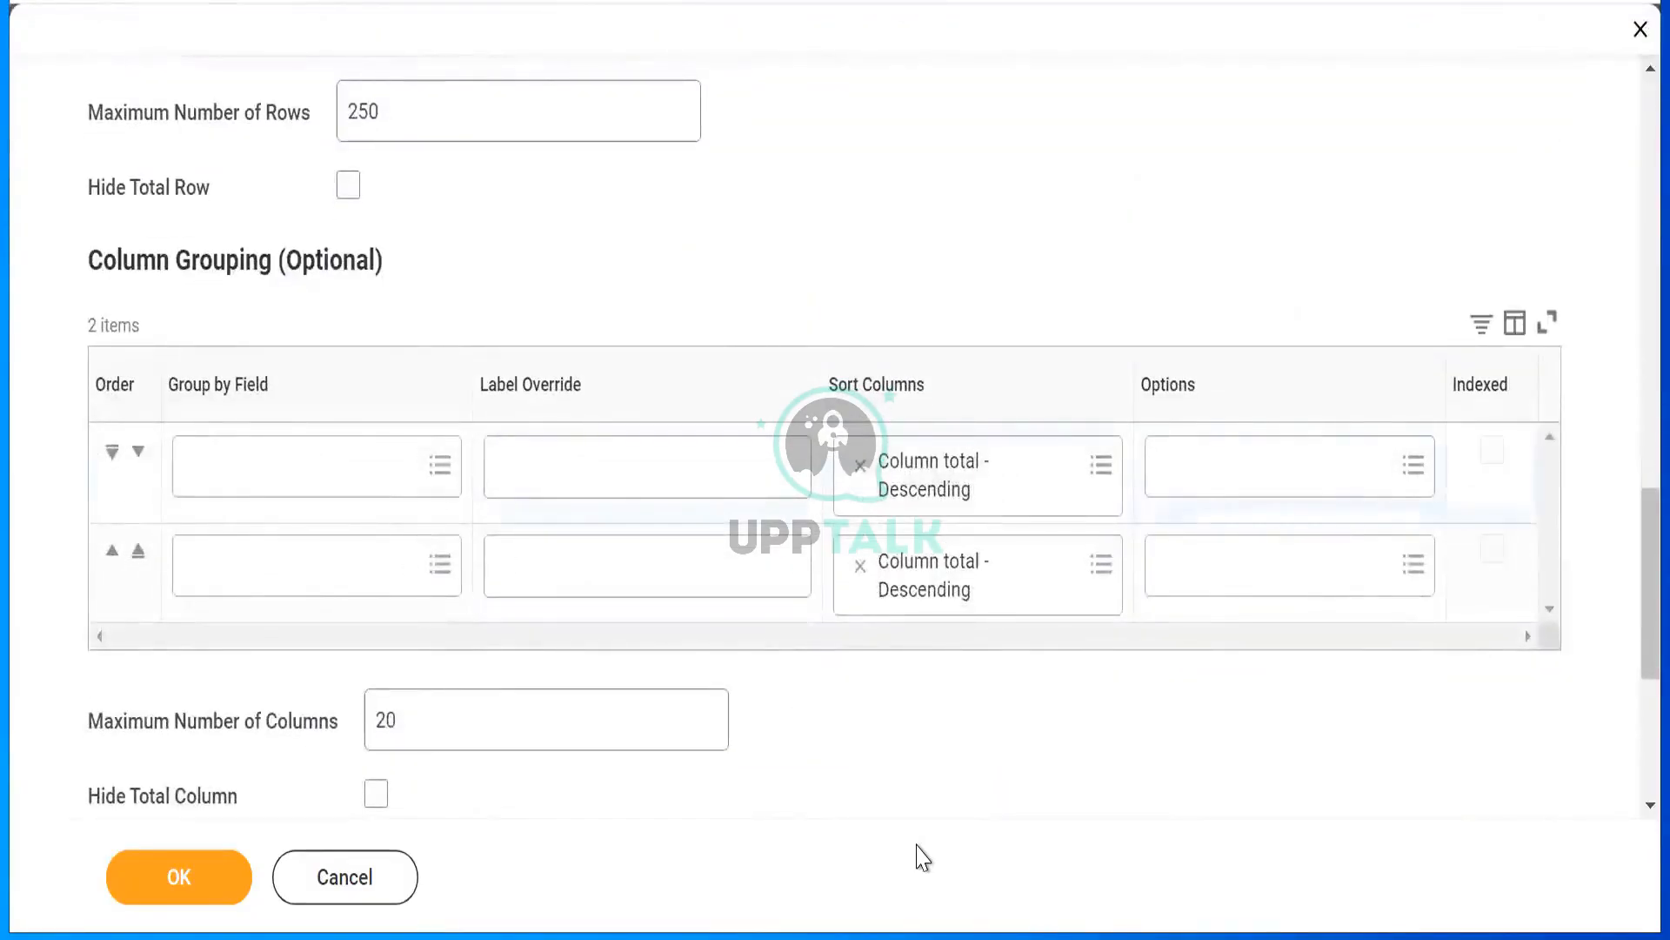
pyautogui.press('Tab')
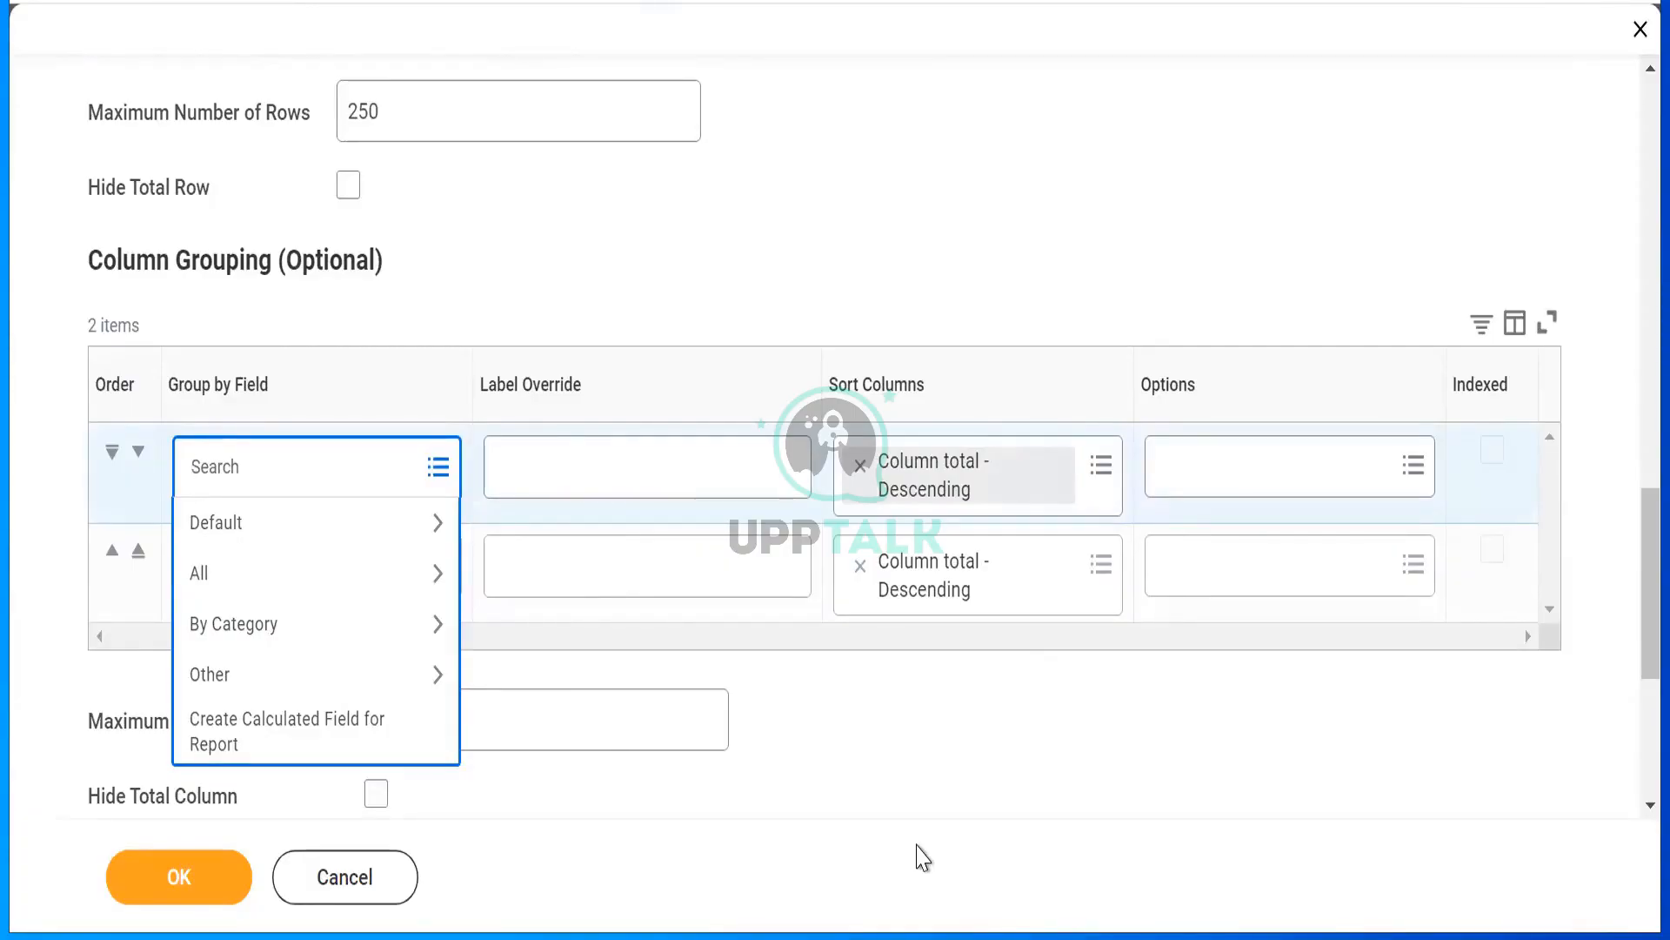
pyautogui.write('active wo')
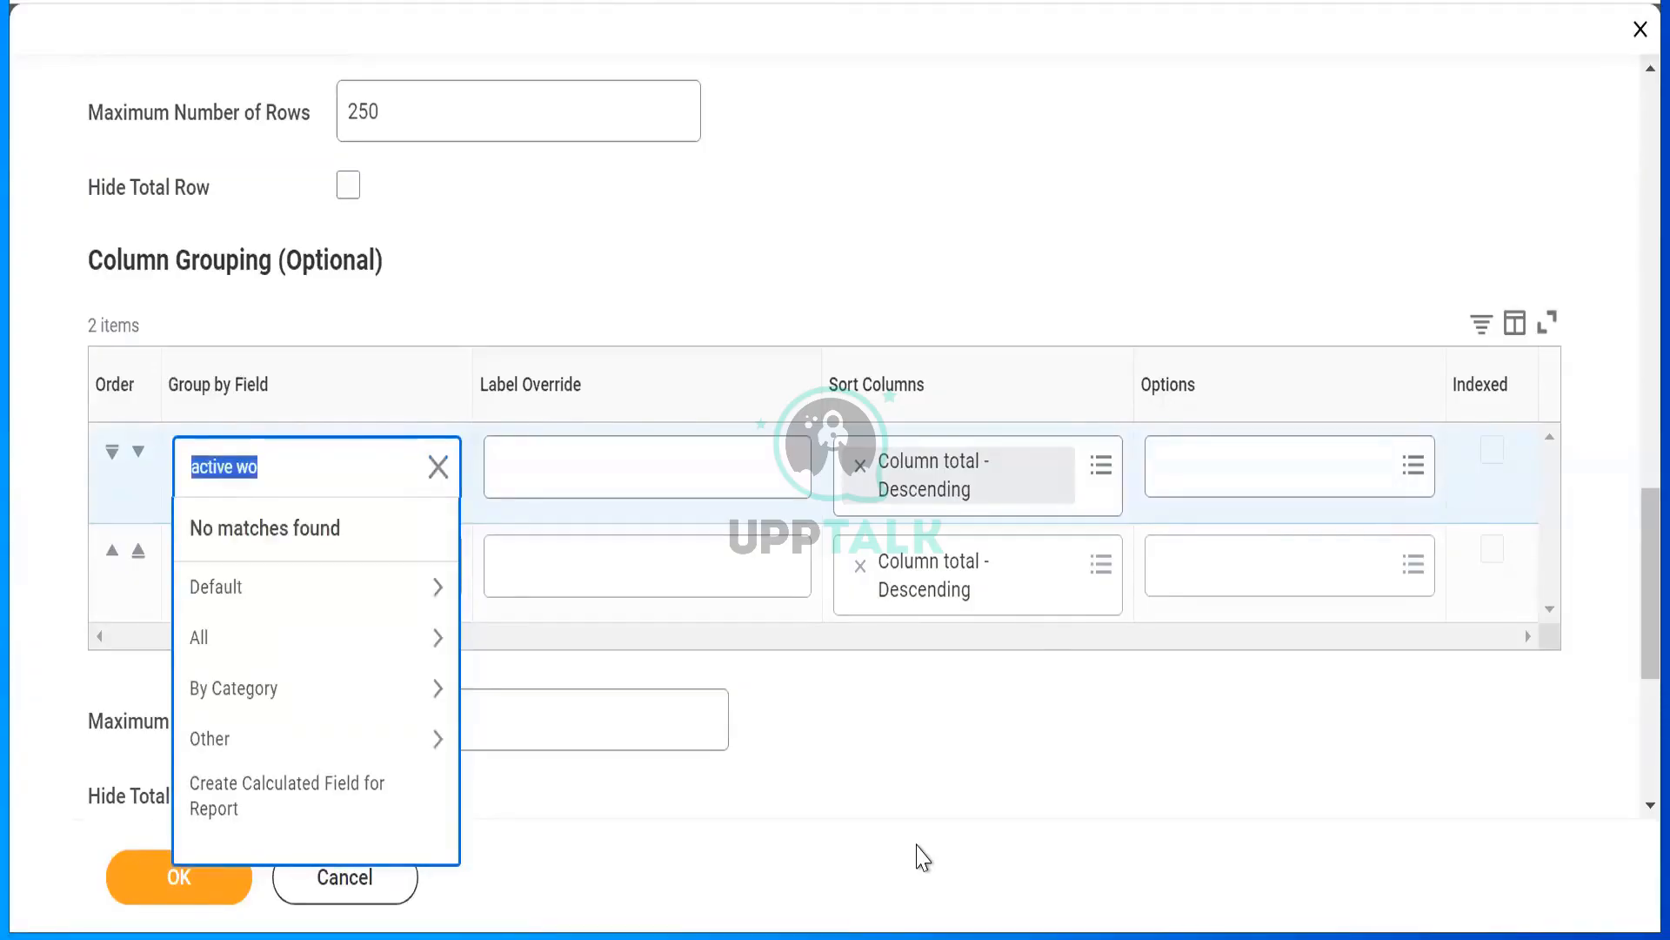
pyautogui.press('BackSpace')
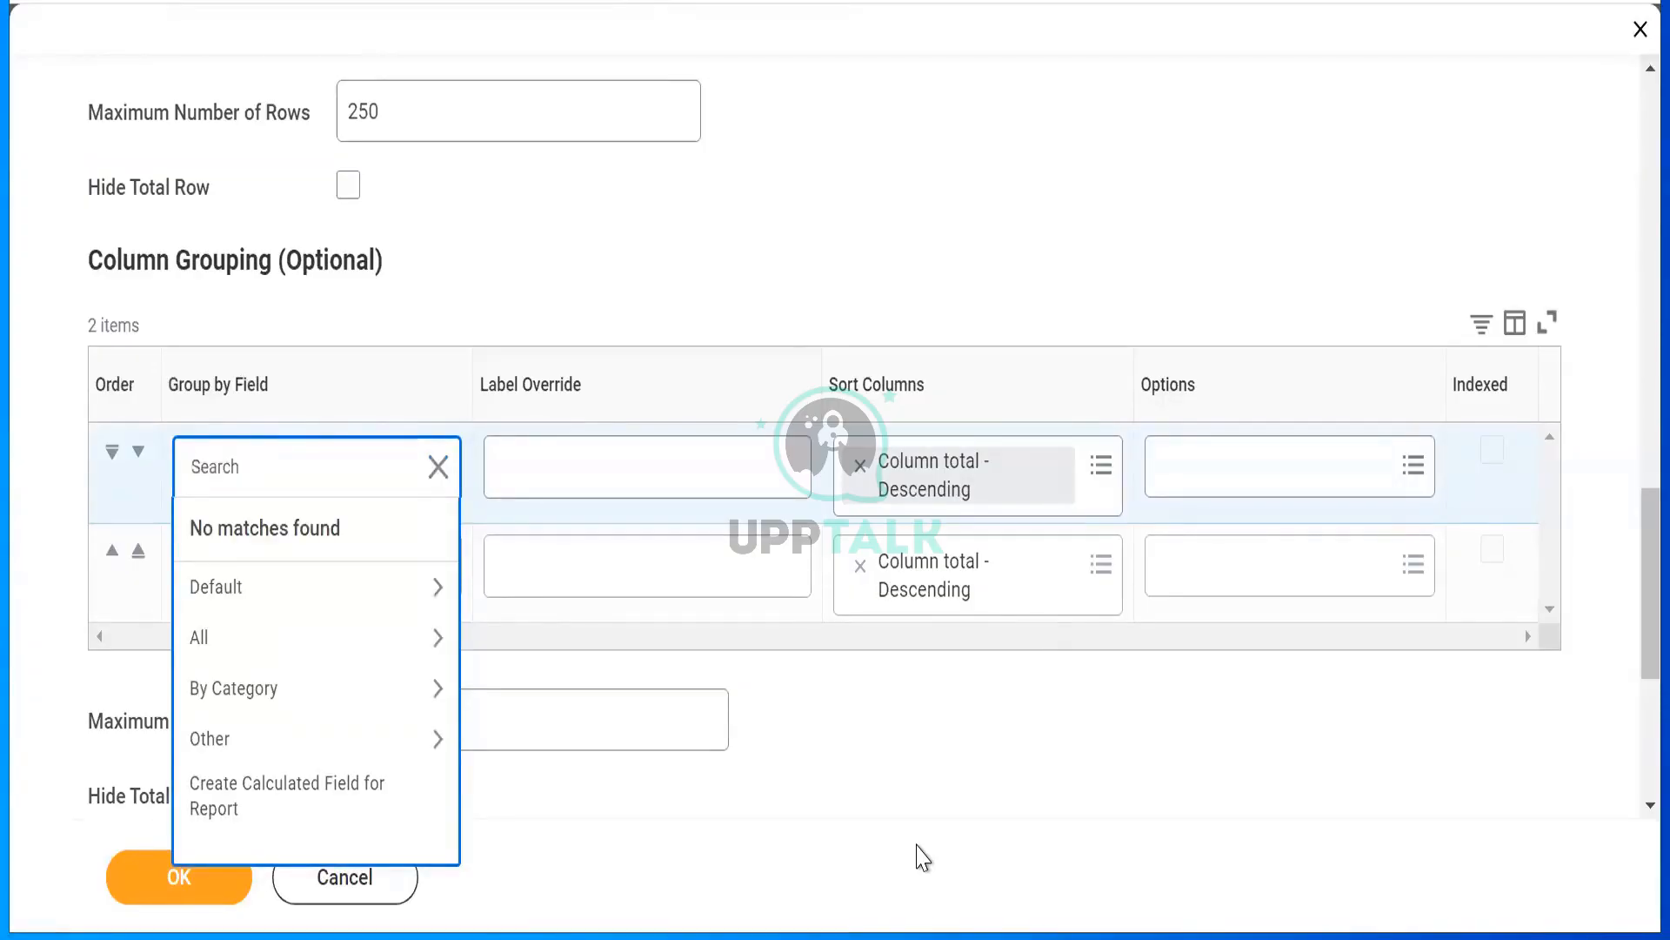
pyautogui.write('active')
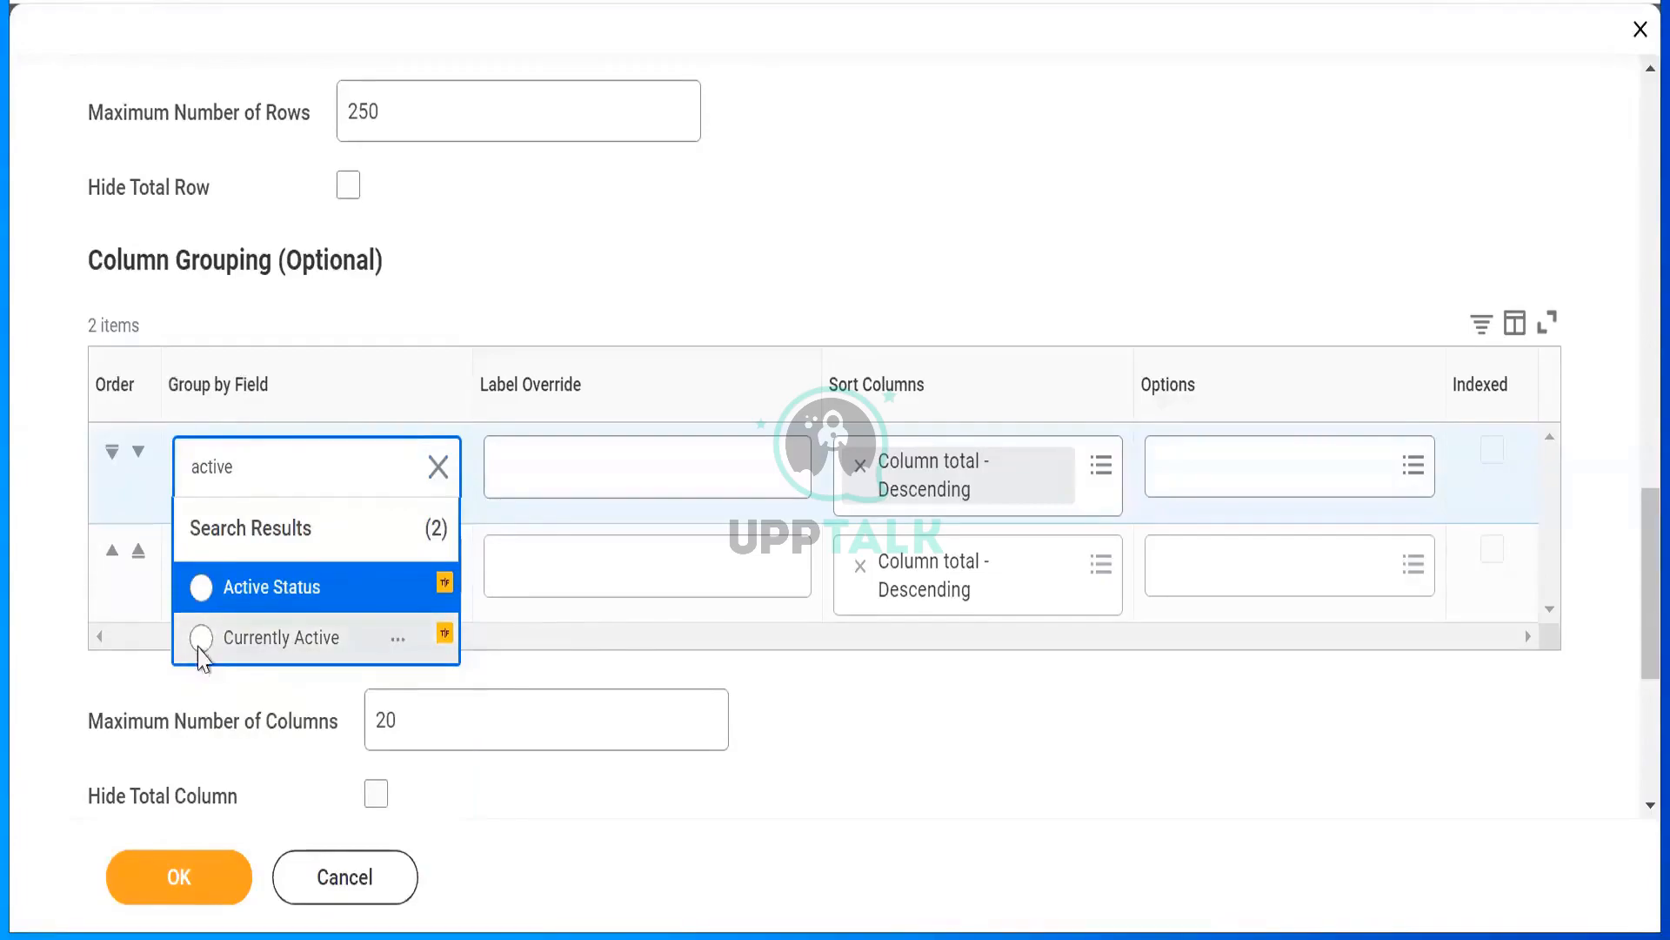
pyautogui.click(199, 648)
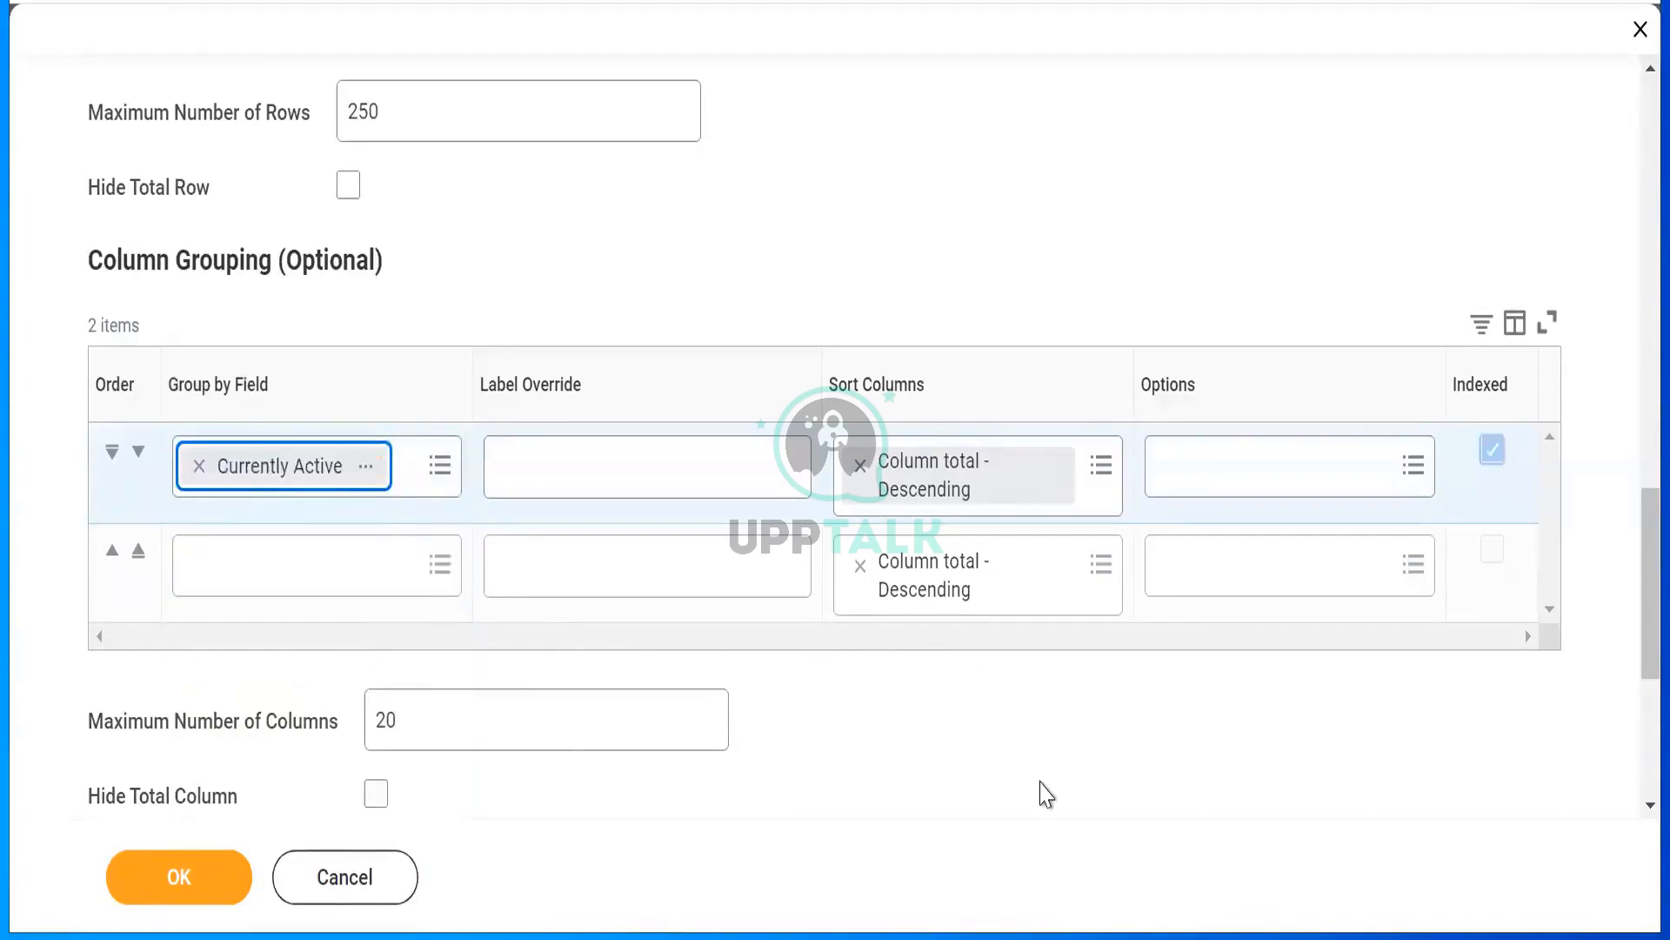
pyautogui.click(1419, 486)
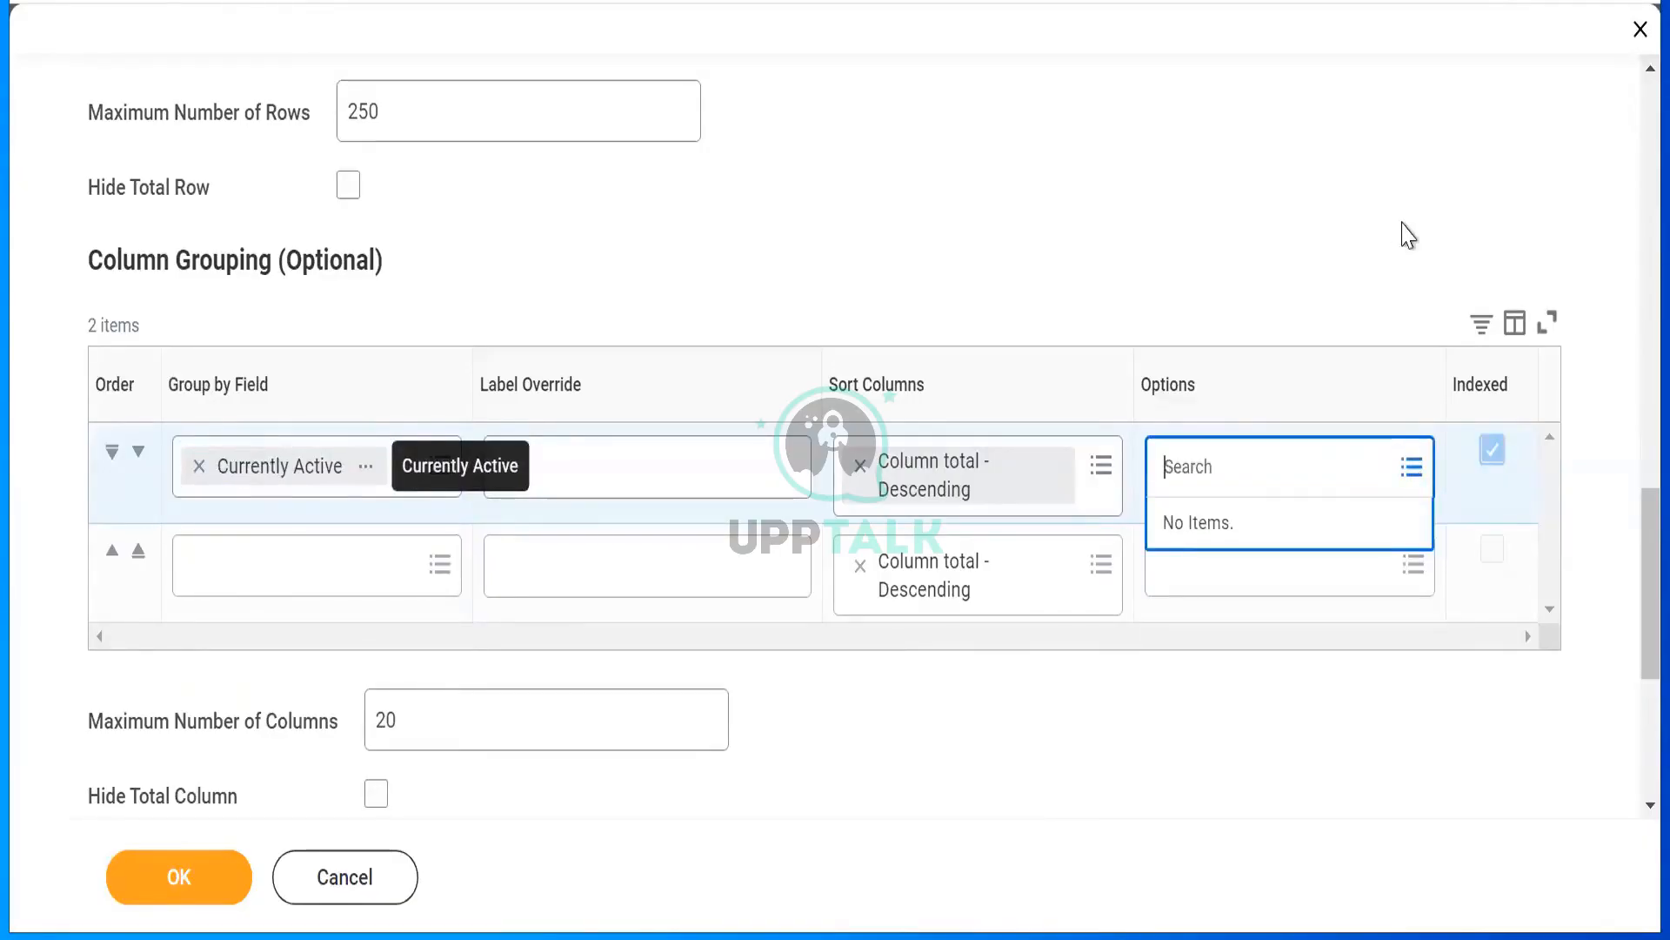
pyautogui.click(1120, 310)
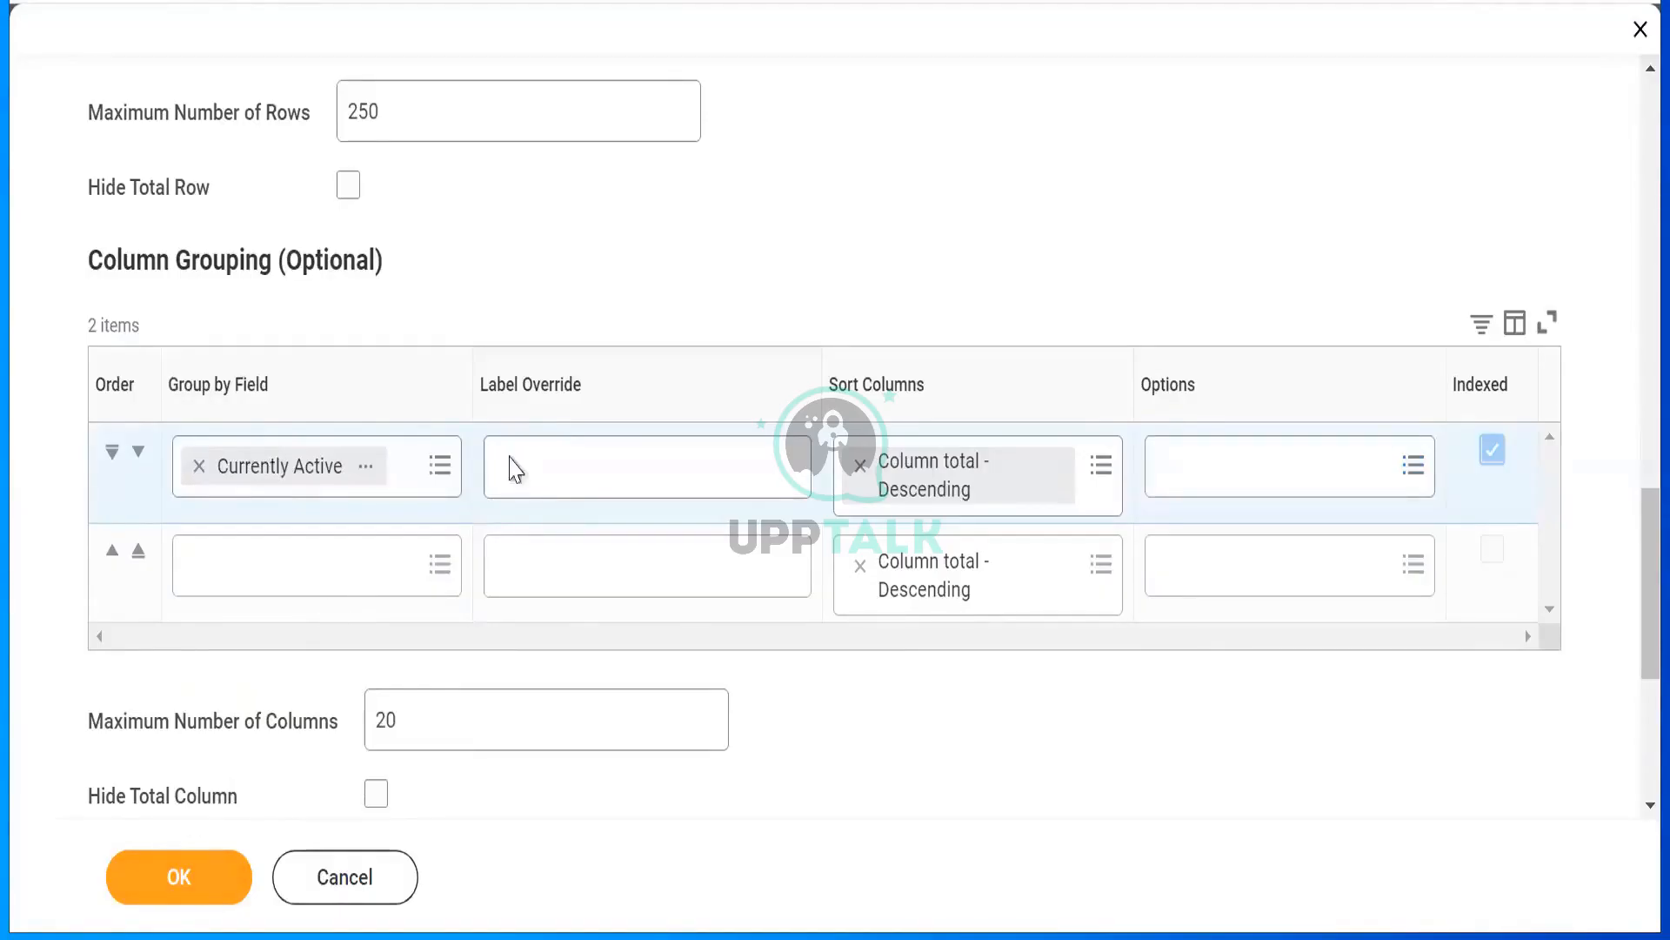
# Set the first drillable field of the matrix report to Company.
pyautogui.click(178, 879)
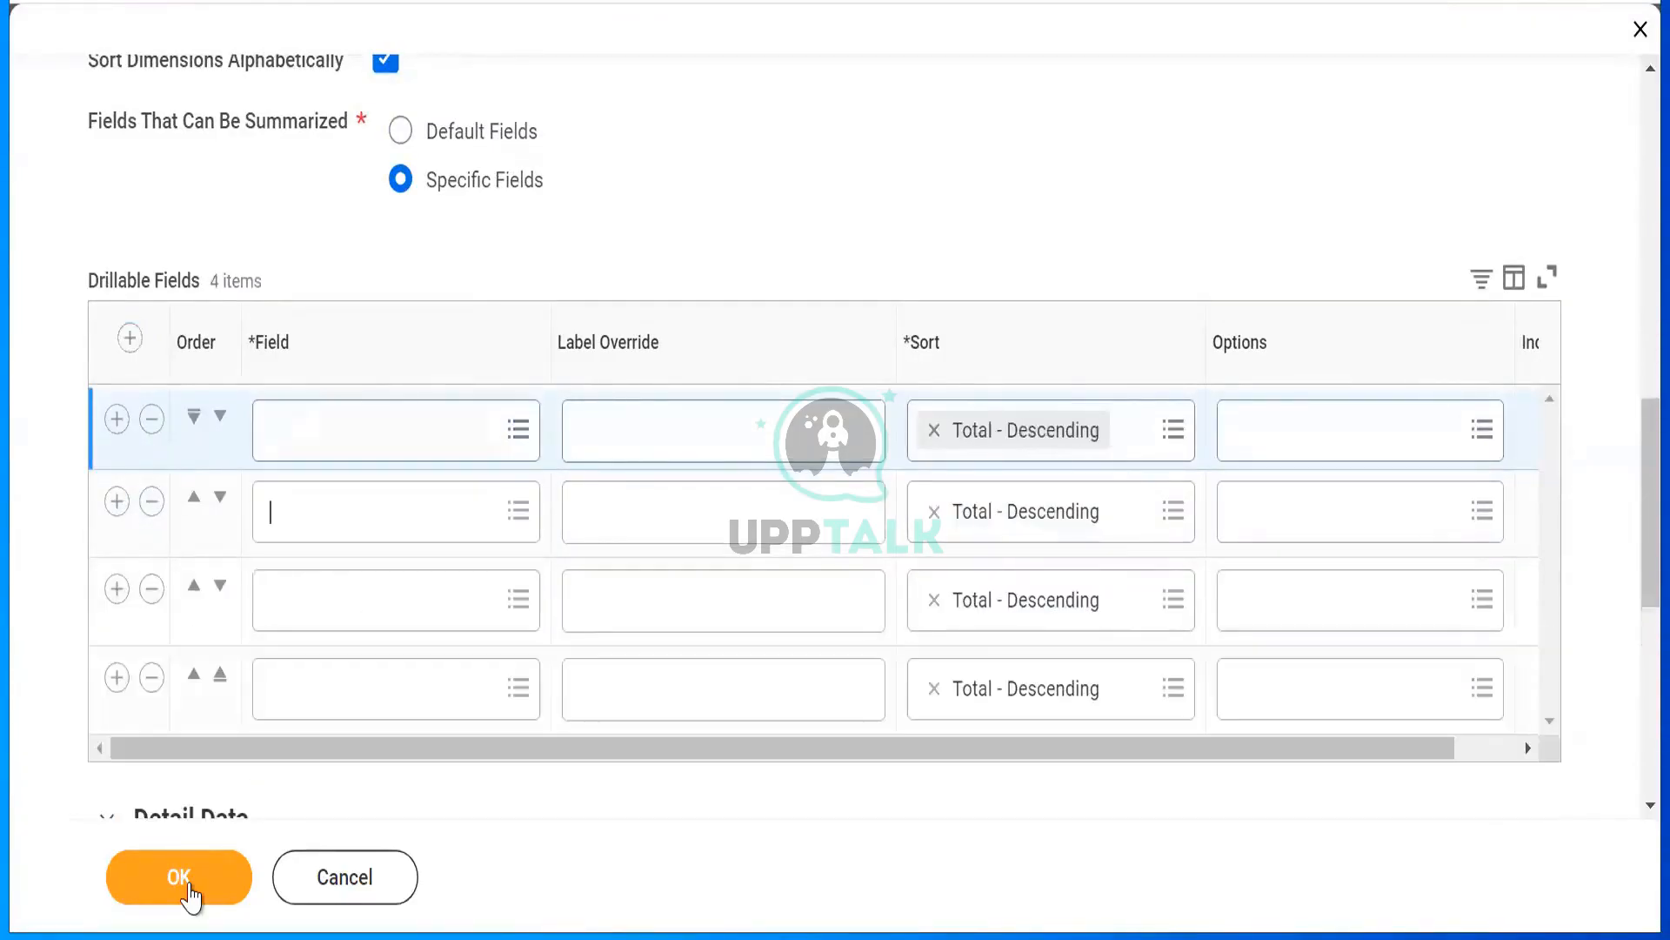
pyautogui.write('company')
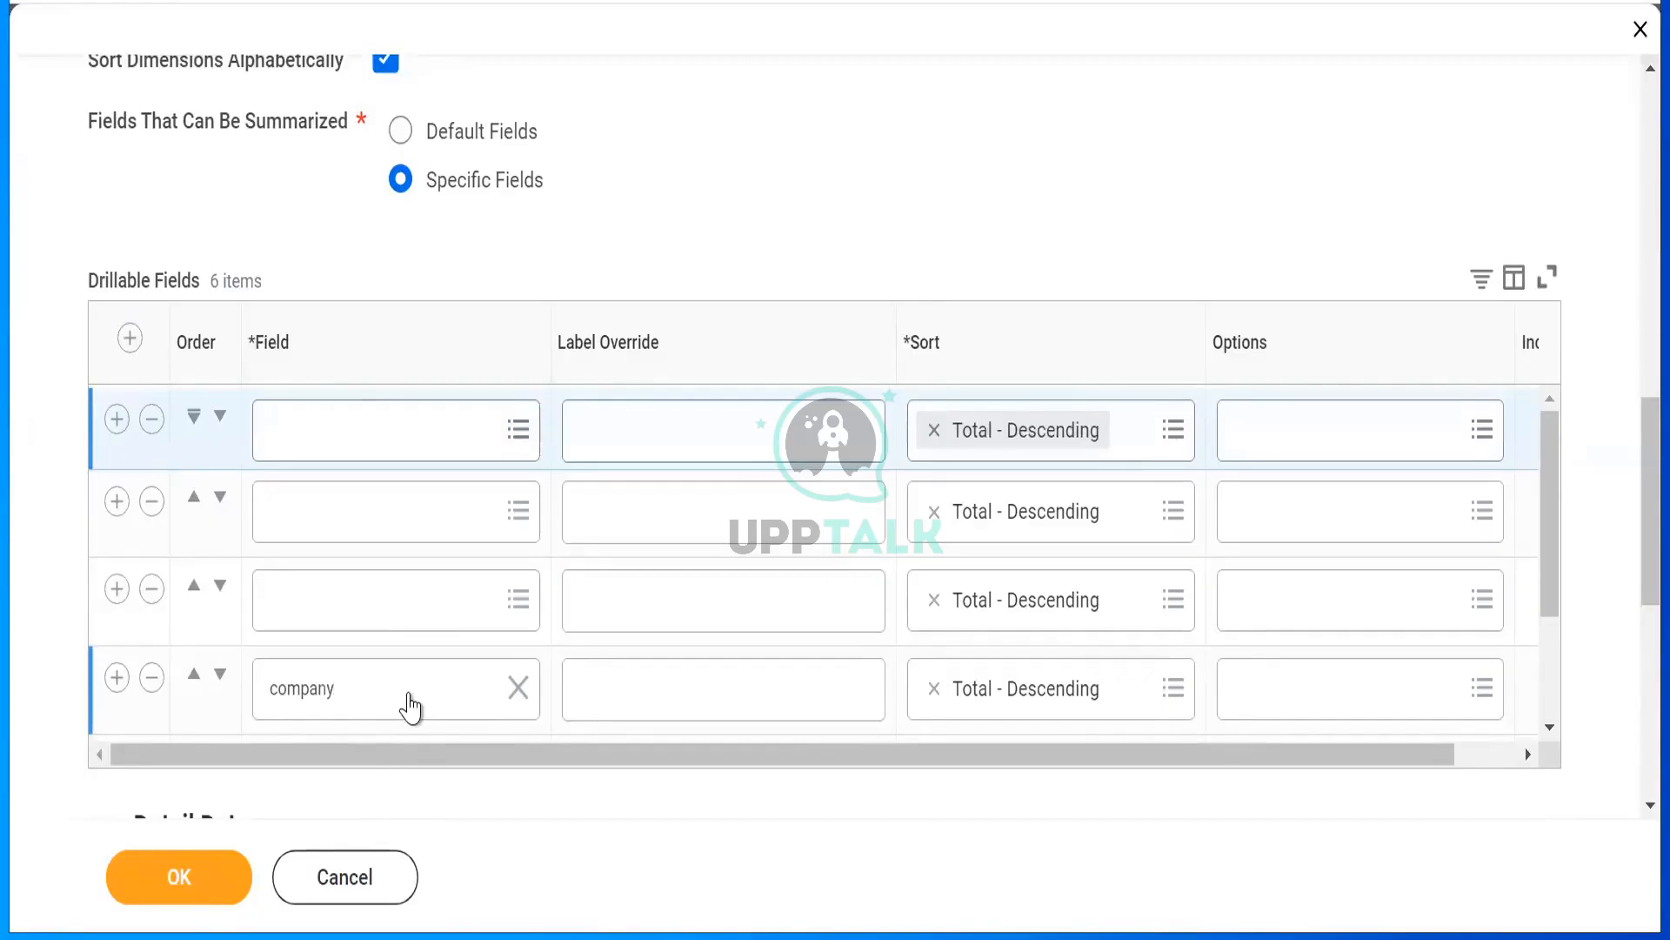
pyautogui.click(518, 687)
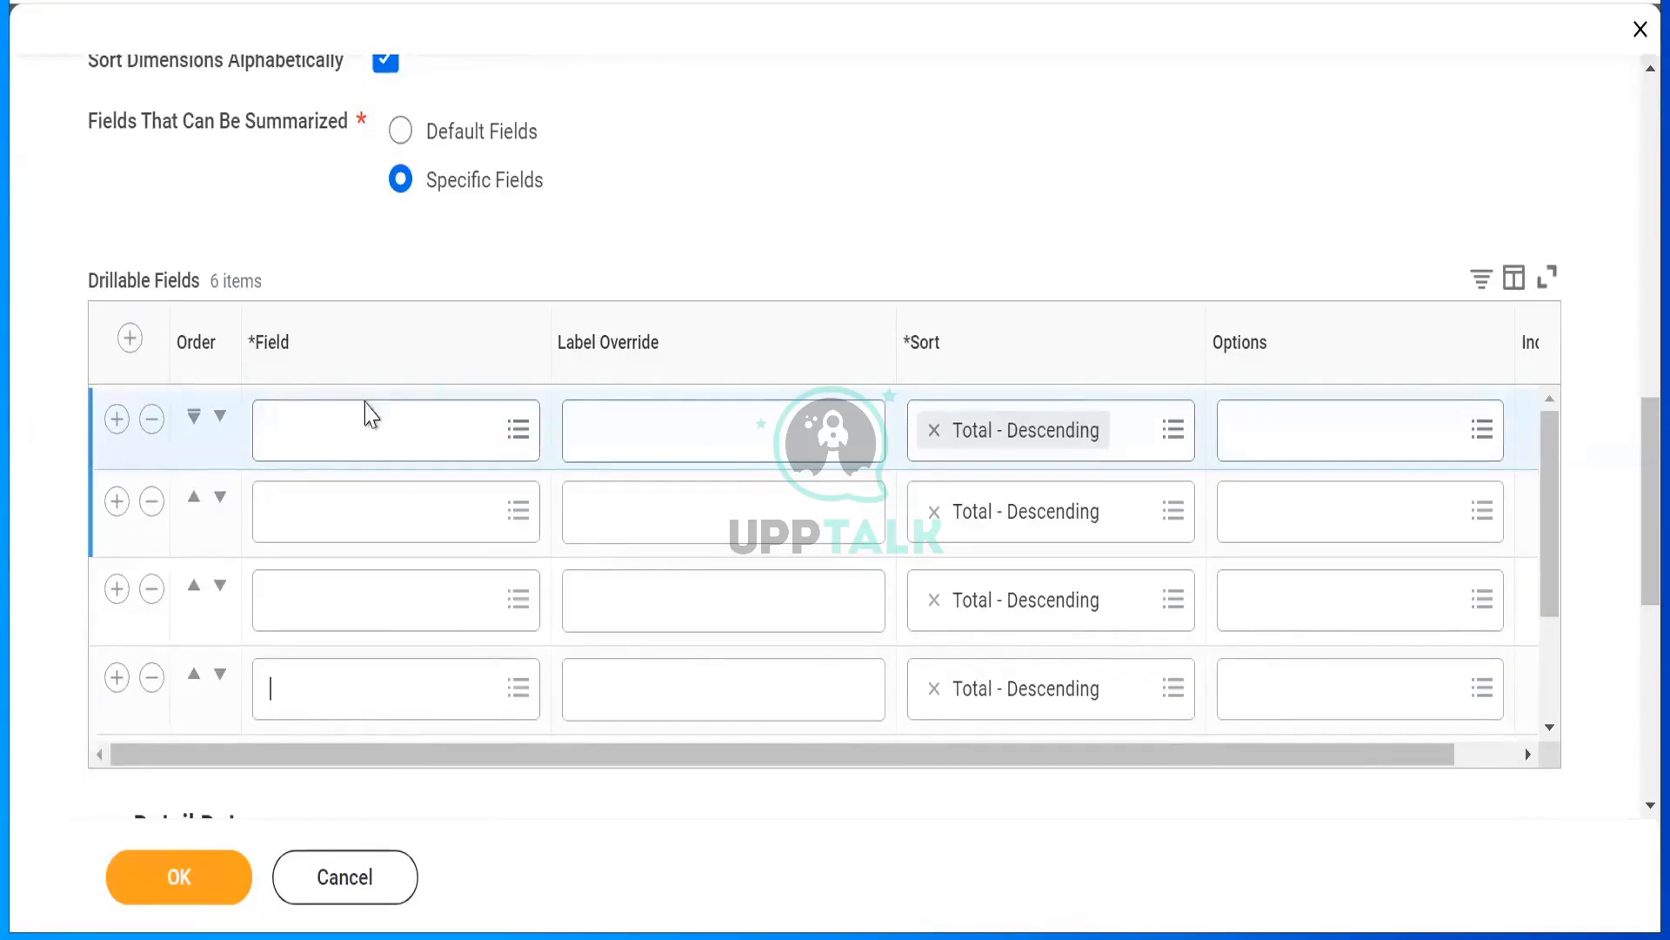
pyautogui.click(368, 429)
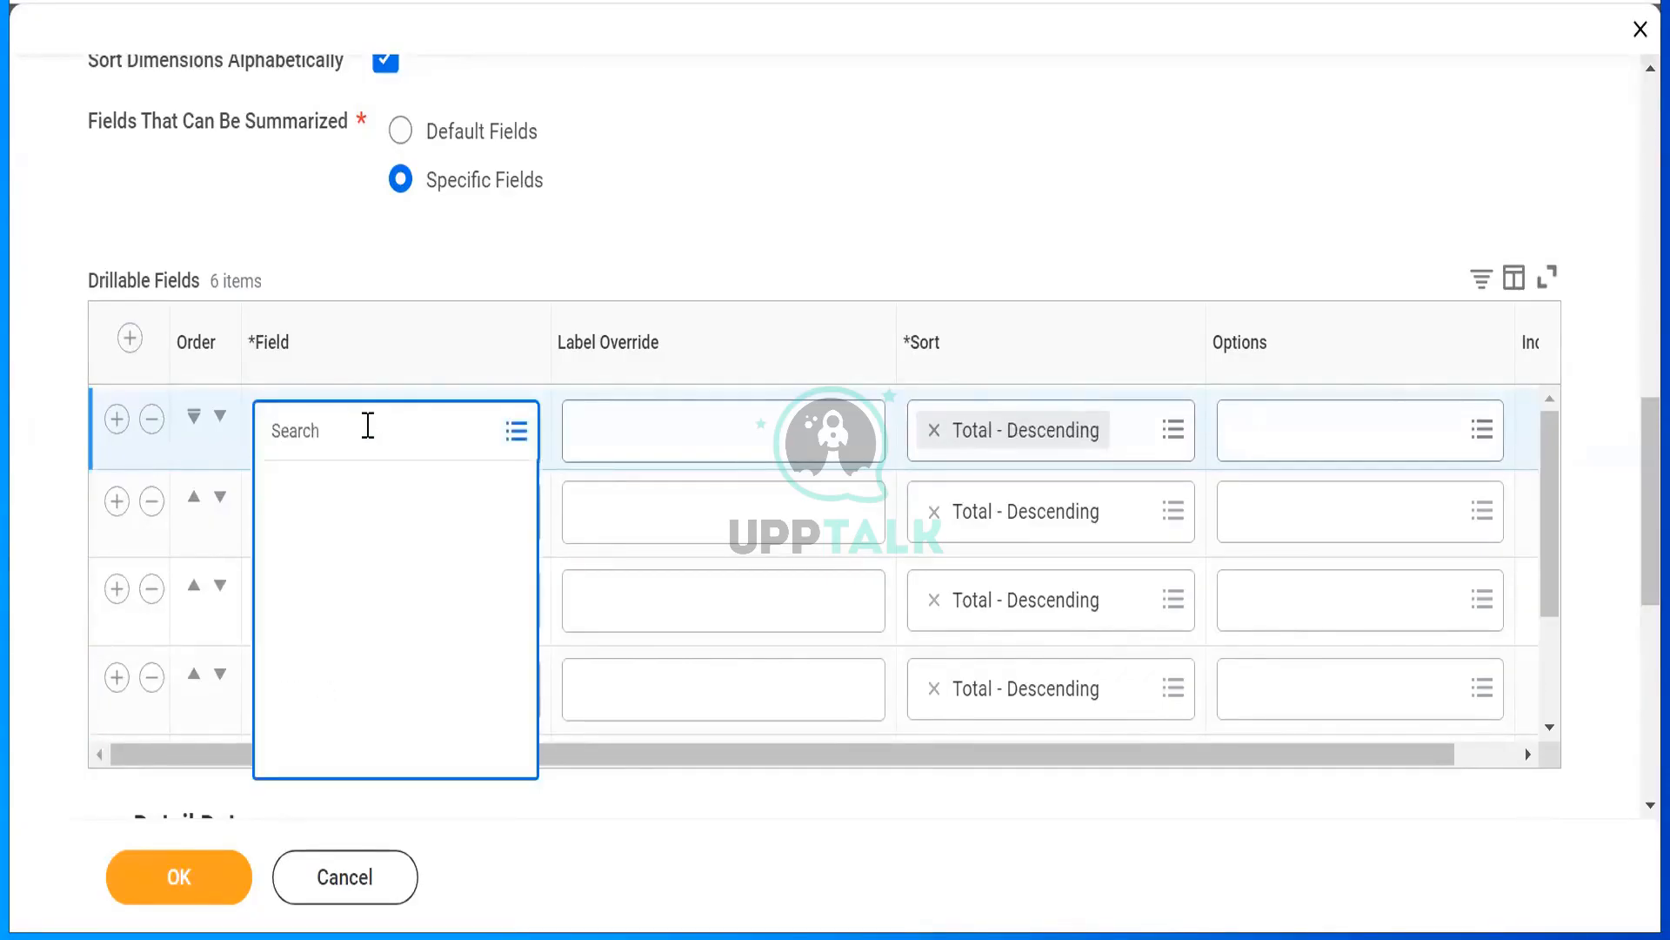
pyautogui.write('compa')
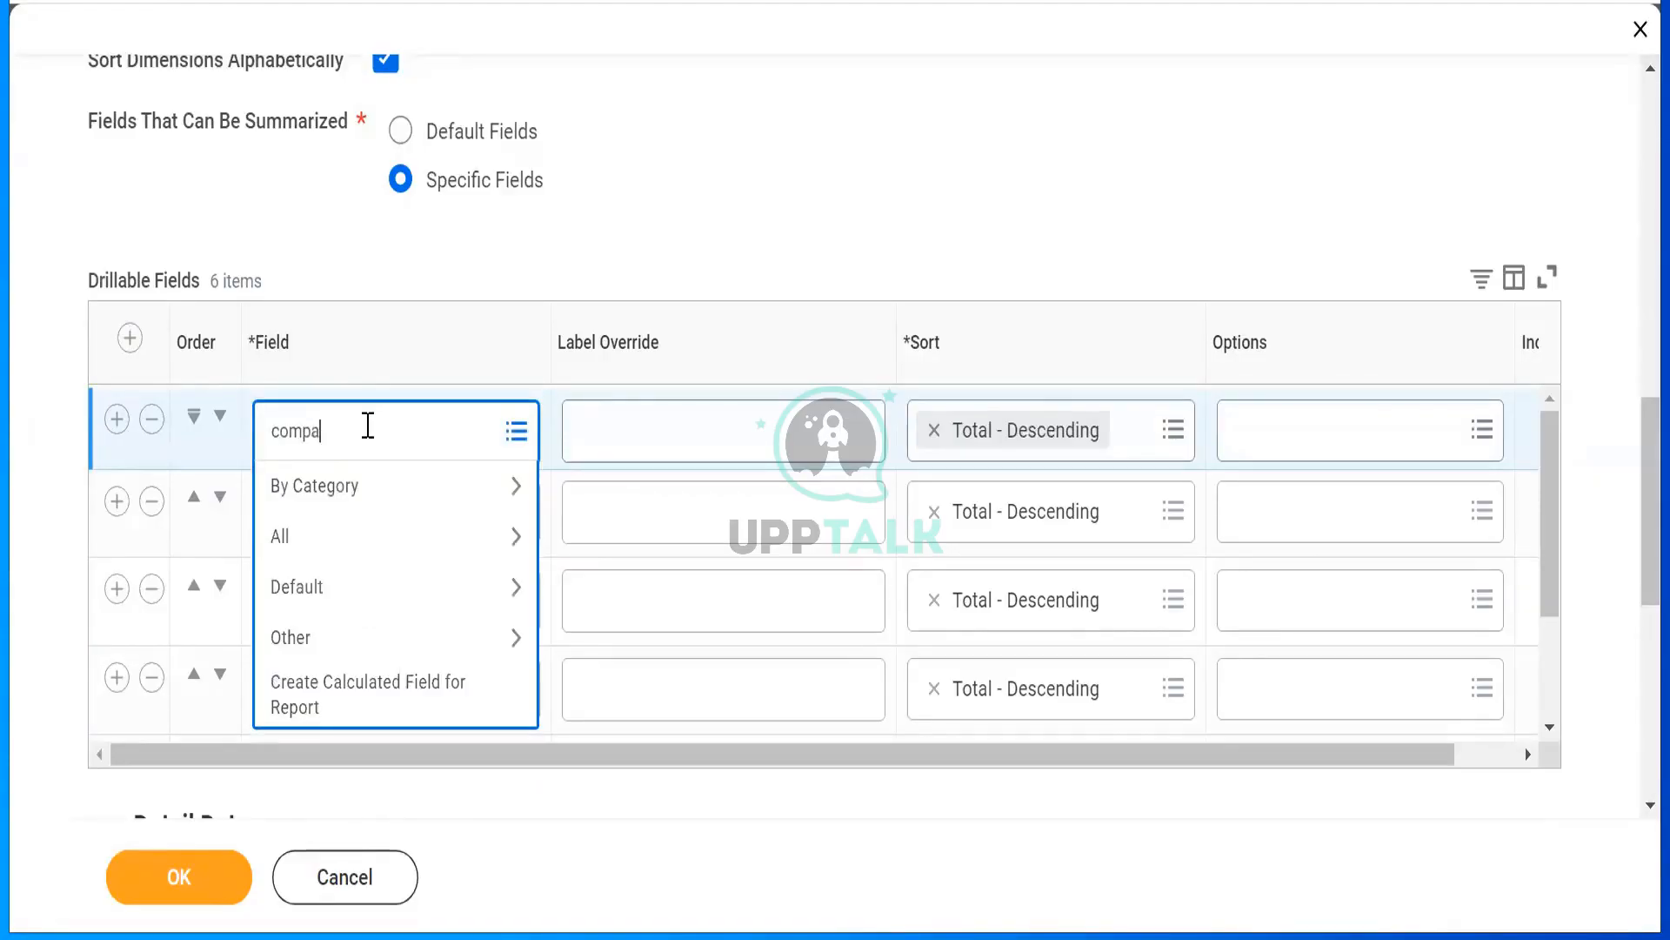
pyautogui.write('ny')
pyautogui.press('Return')
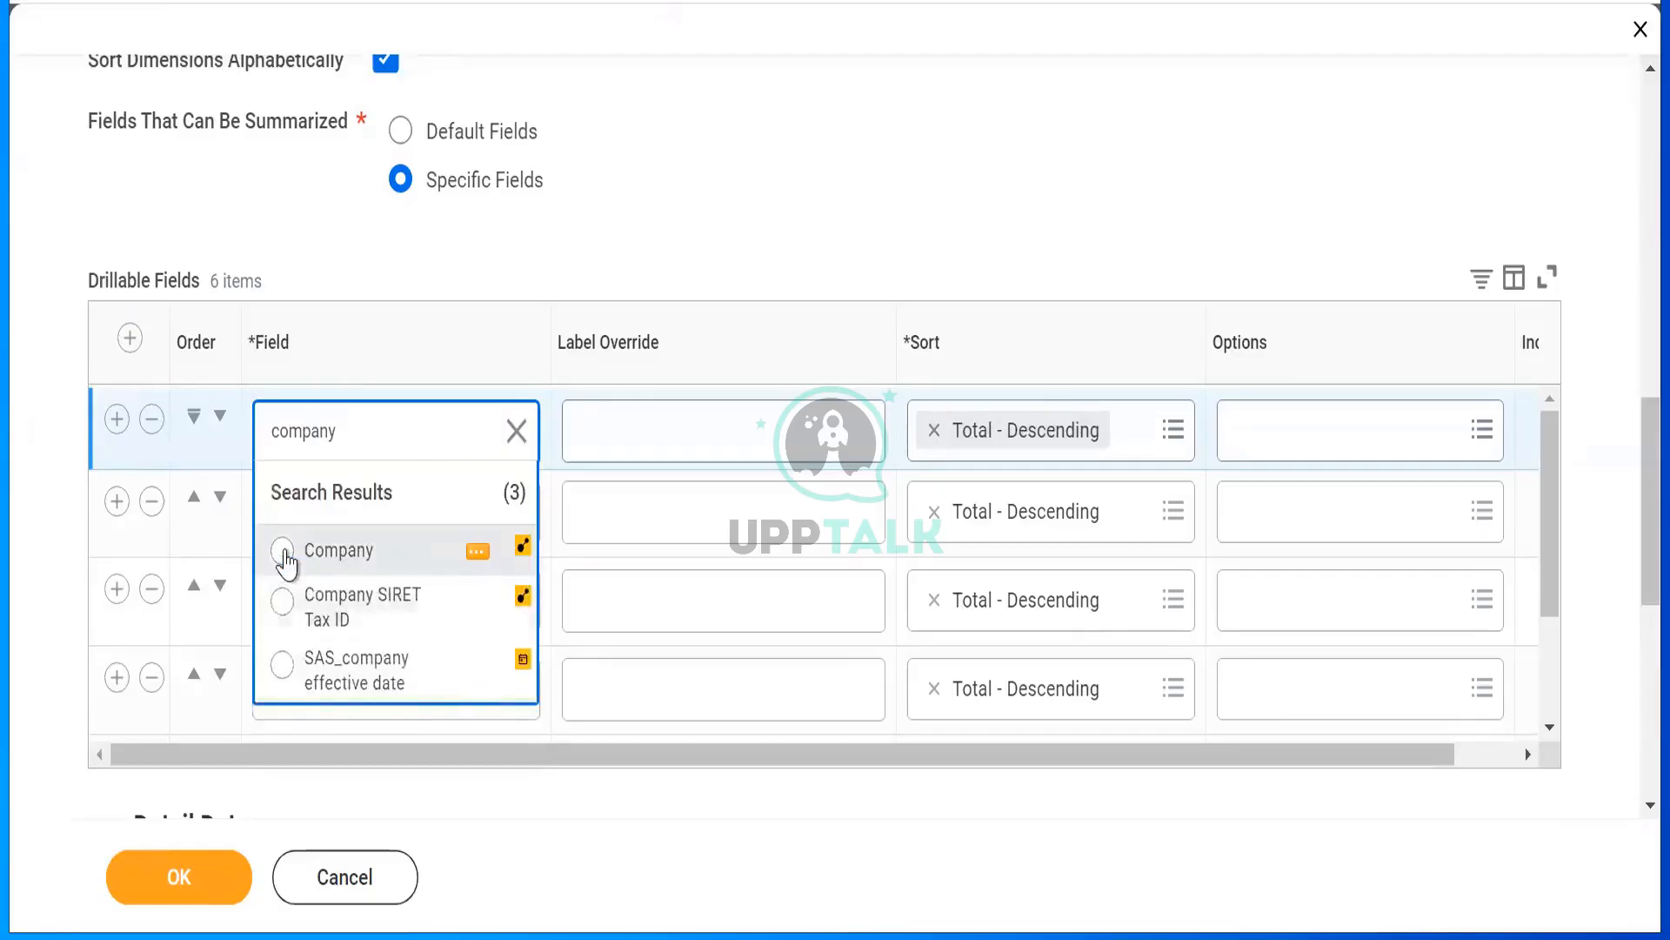
pyautogui.click(283, 551)
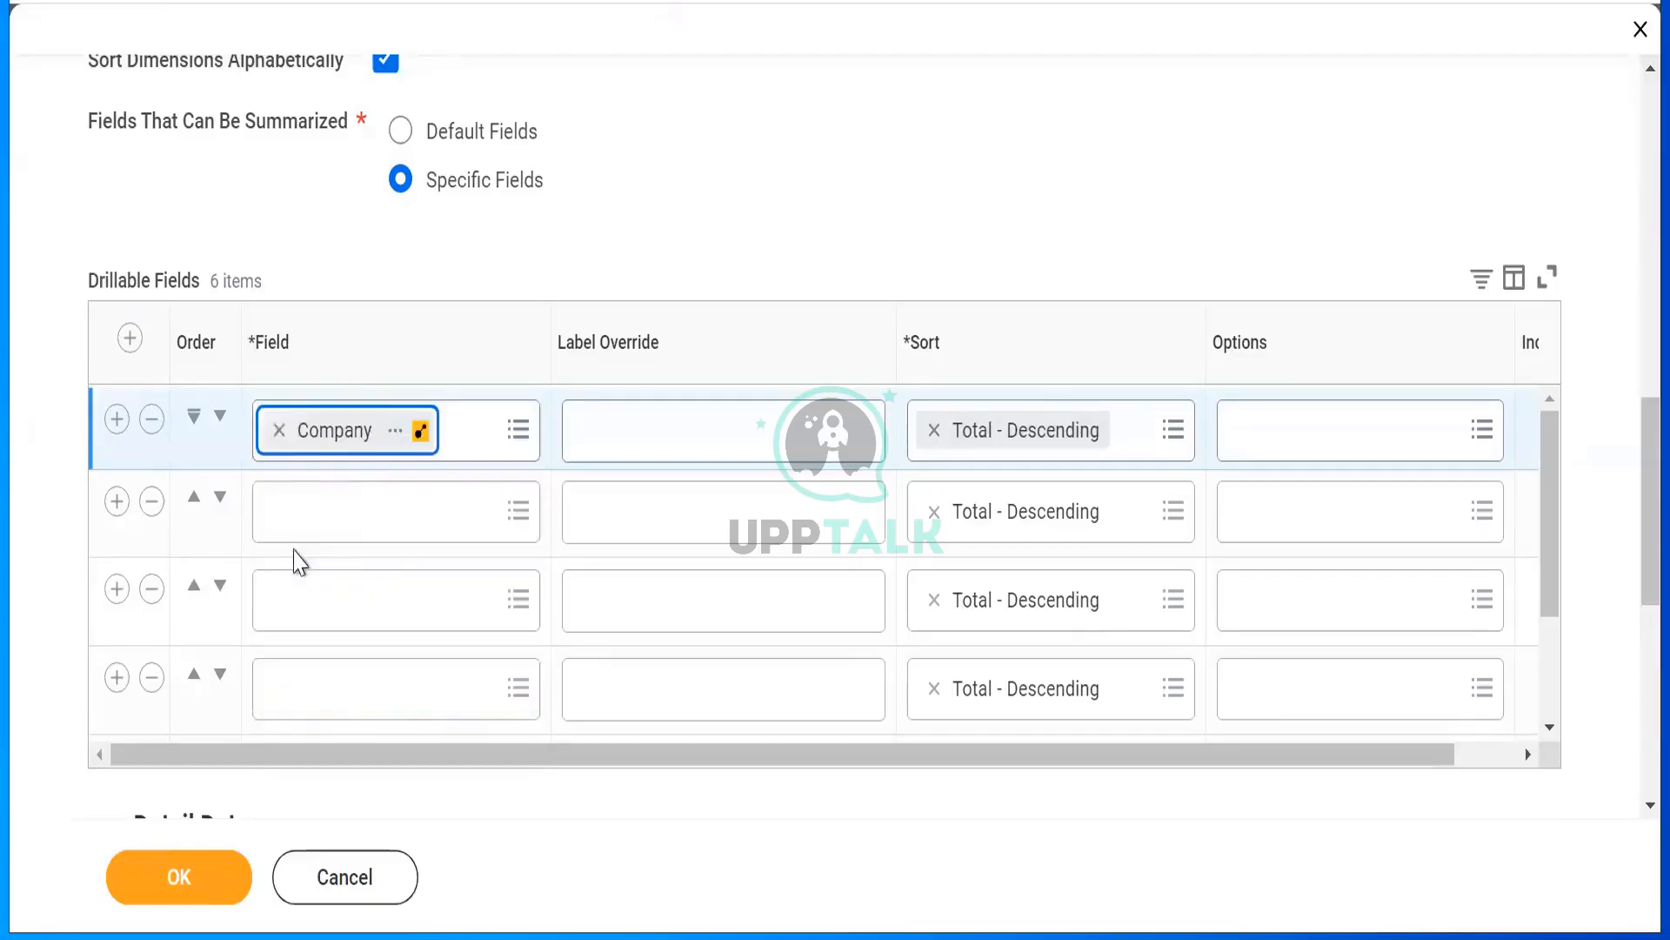
# Set the second drillable field to Compensation Grade and the third to Worker Type.
pyautogui.click(356, 513)
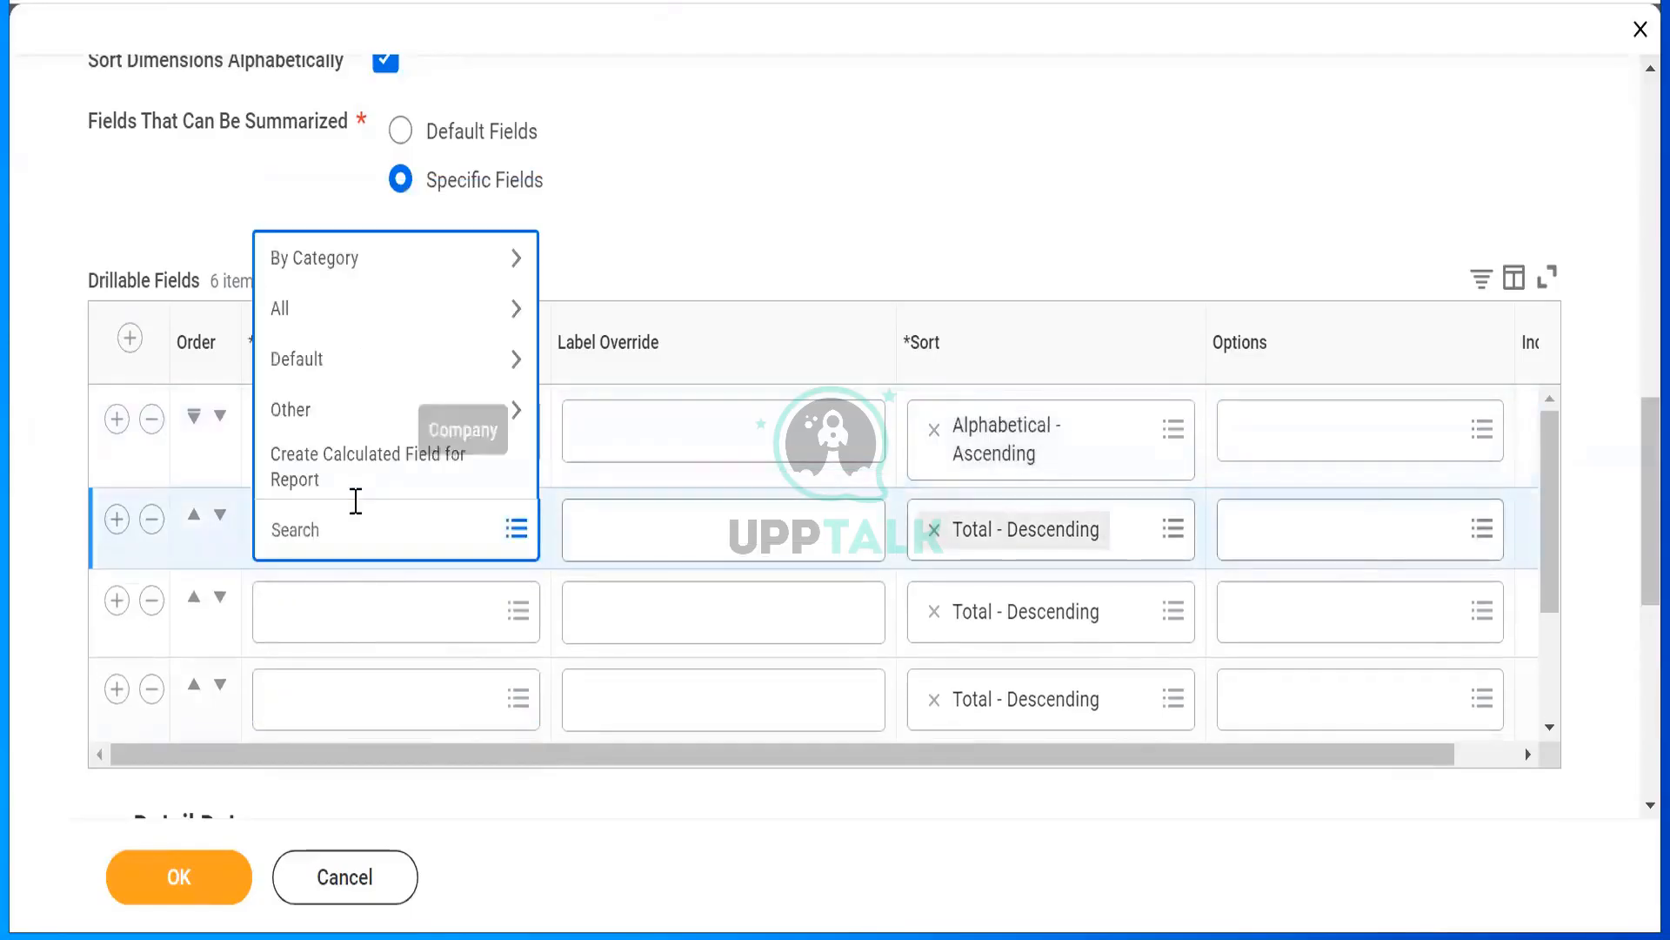
pyautogui.write('compe')
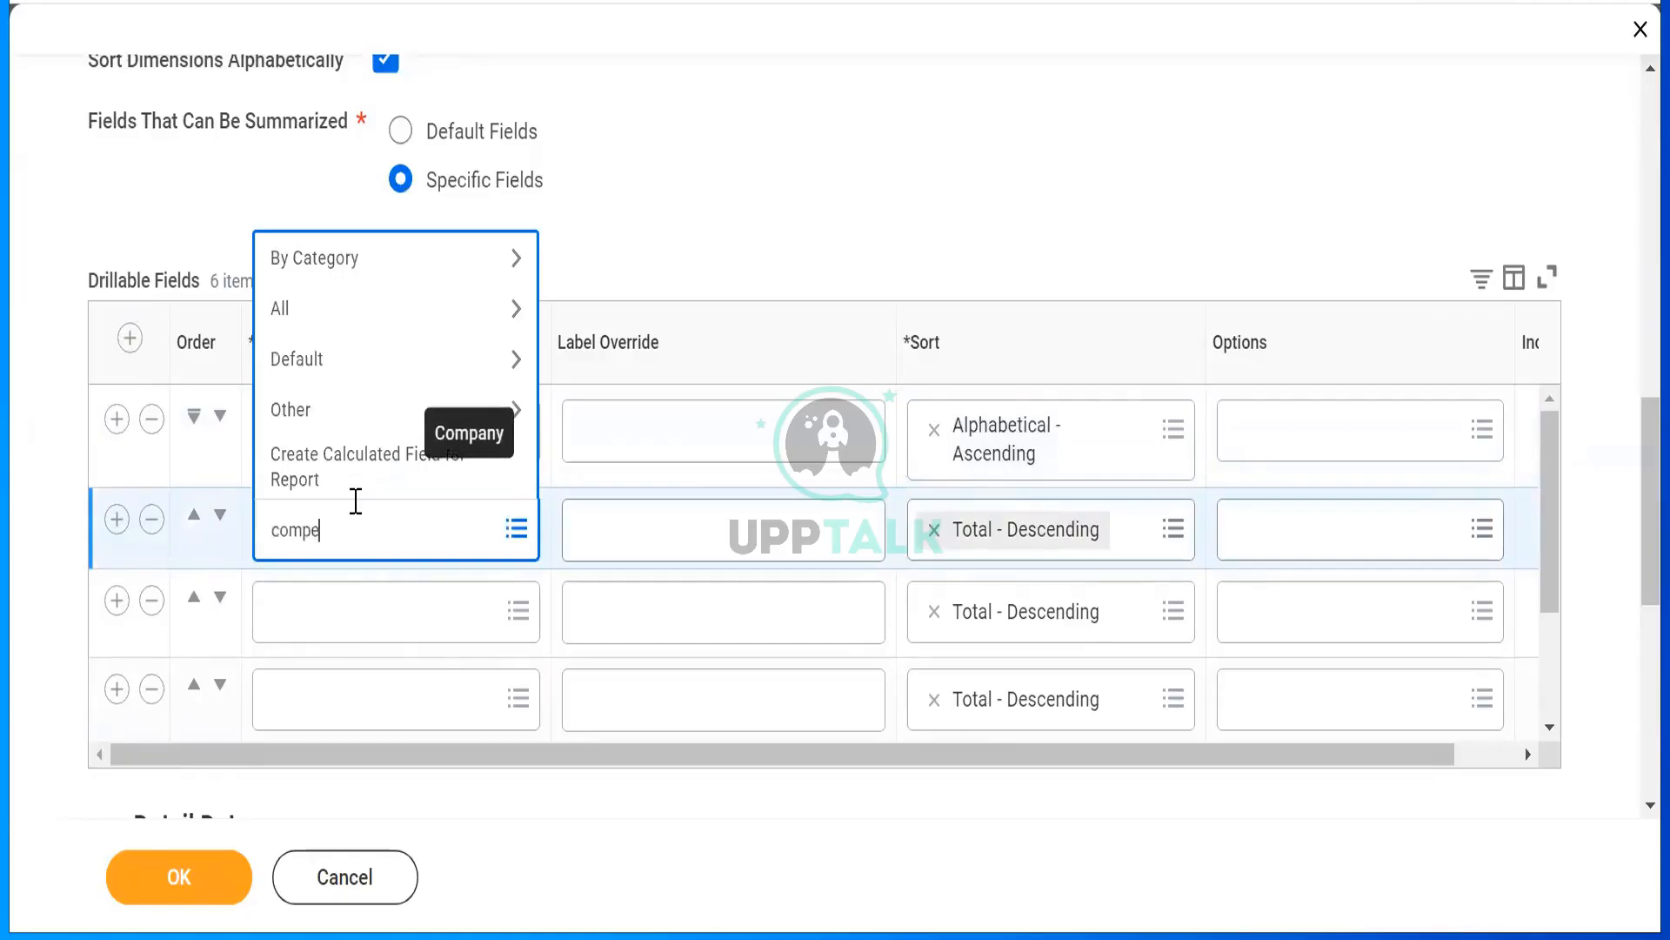
pyautogui.write('nsation gr')
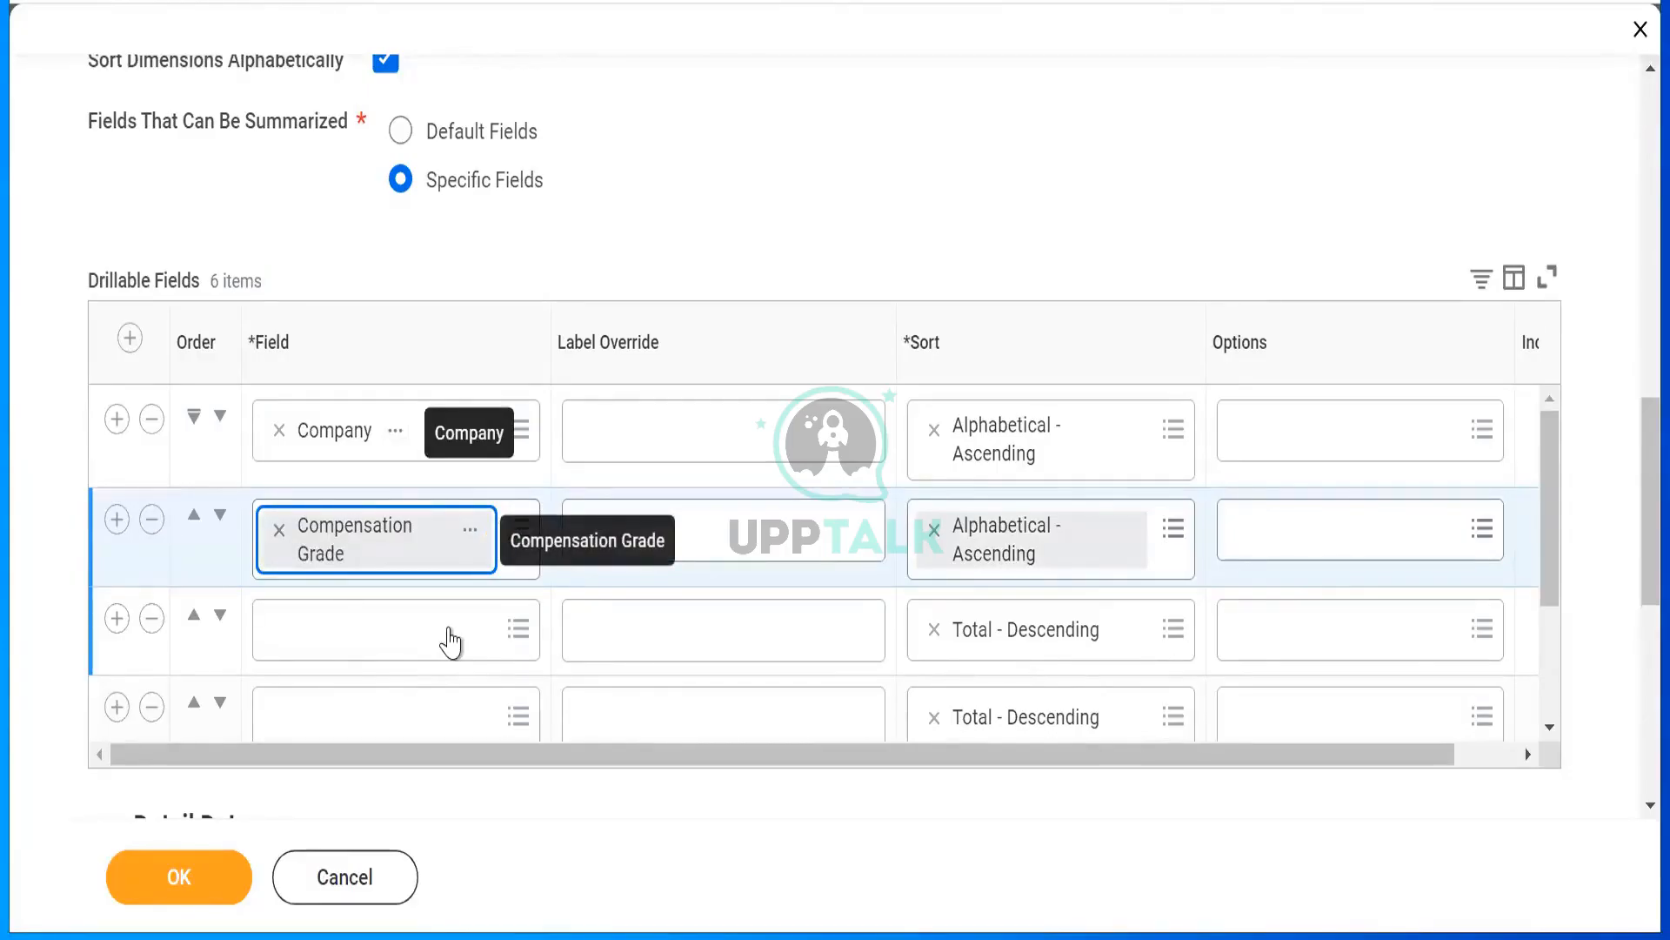
pyautogui.scroll(-2, 450, 642)
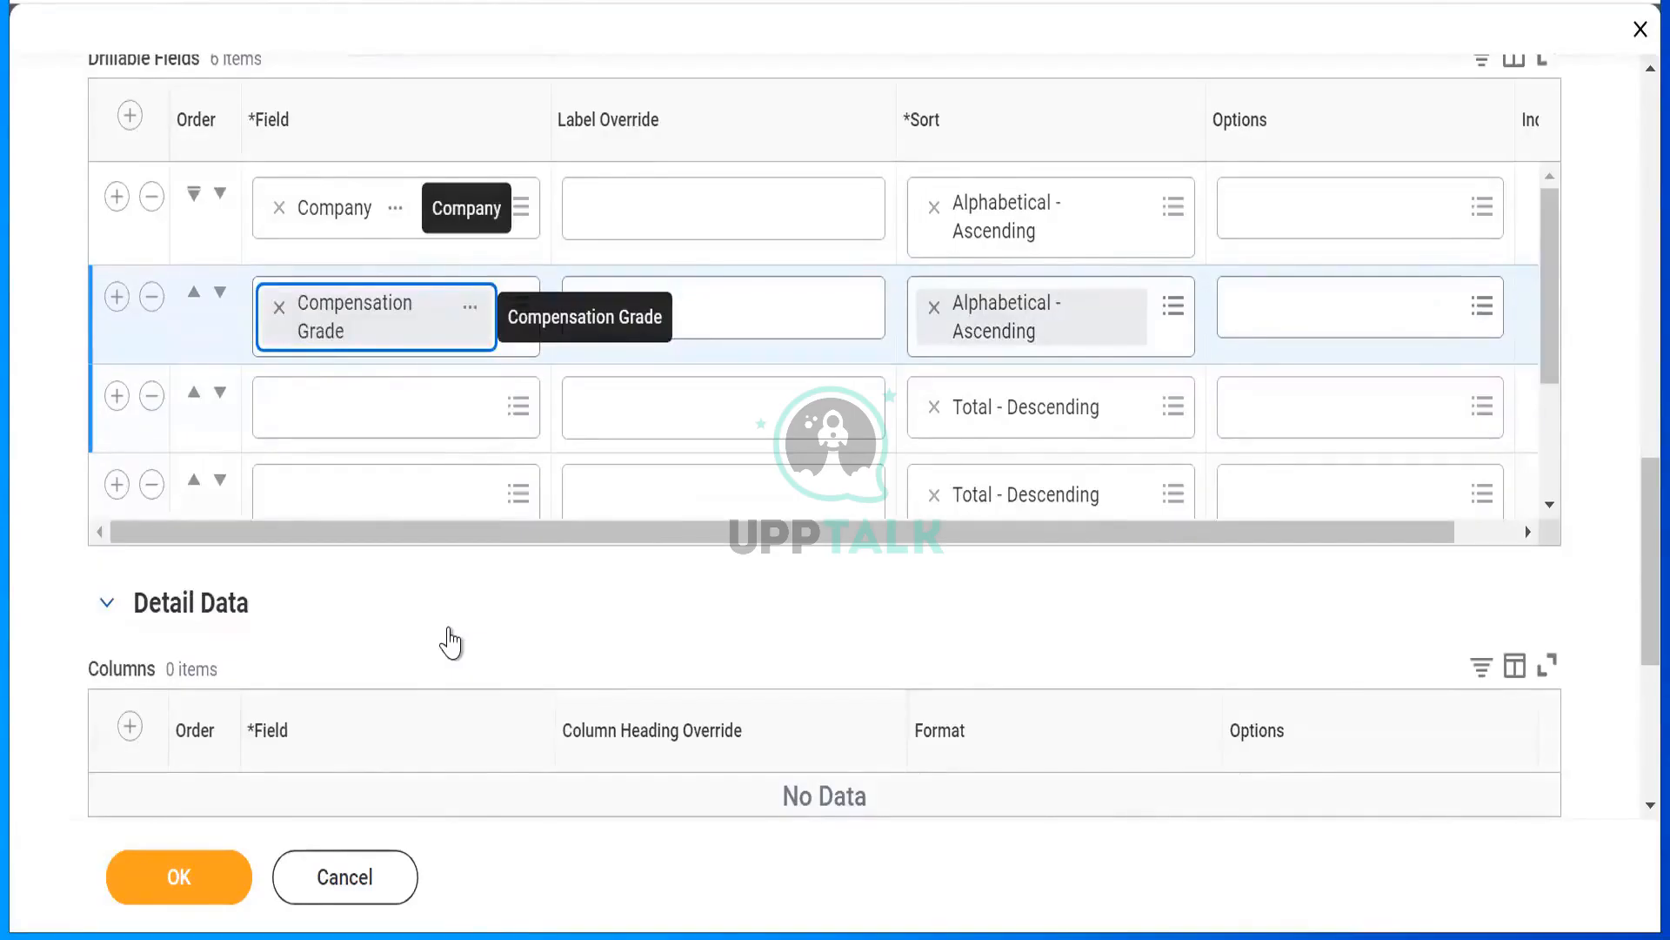
pyautogui.click(395, 407)
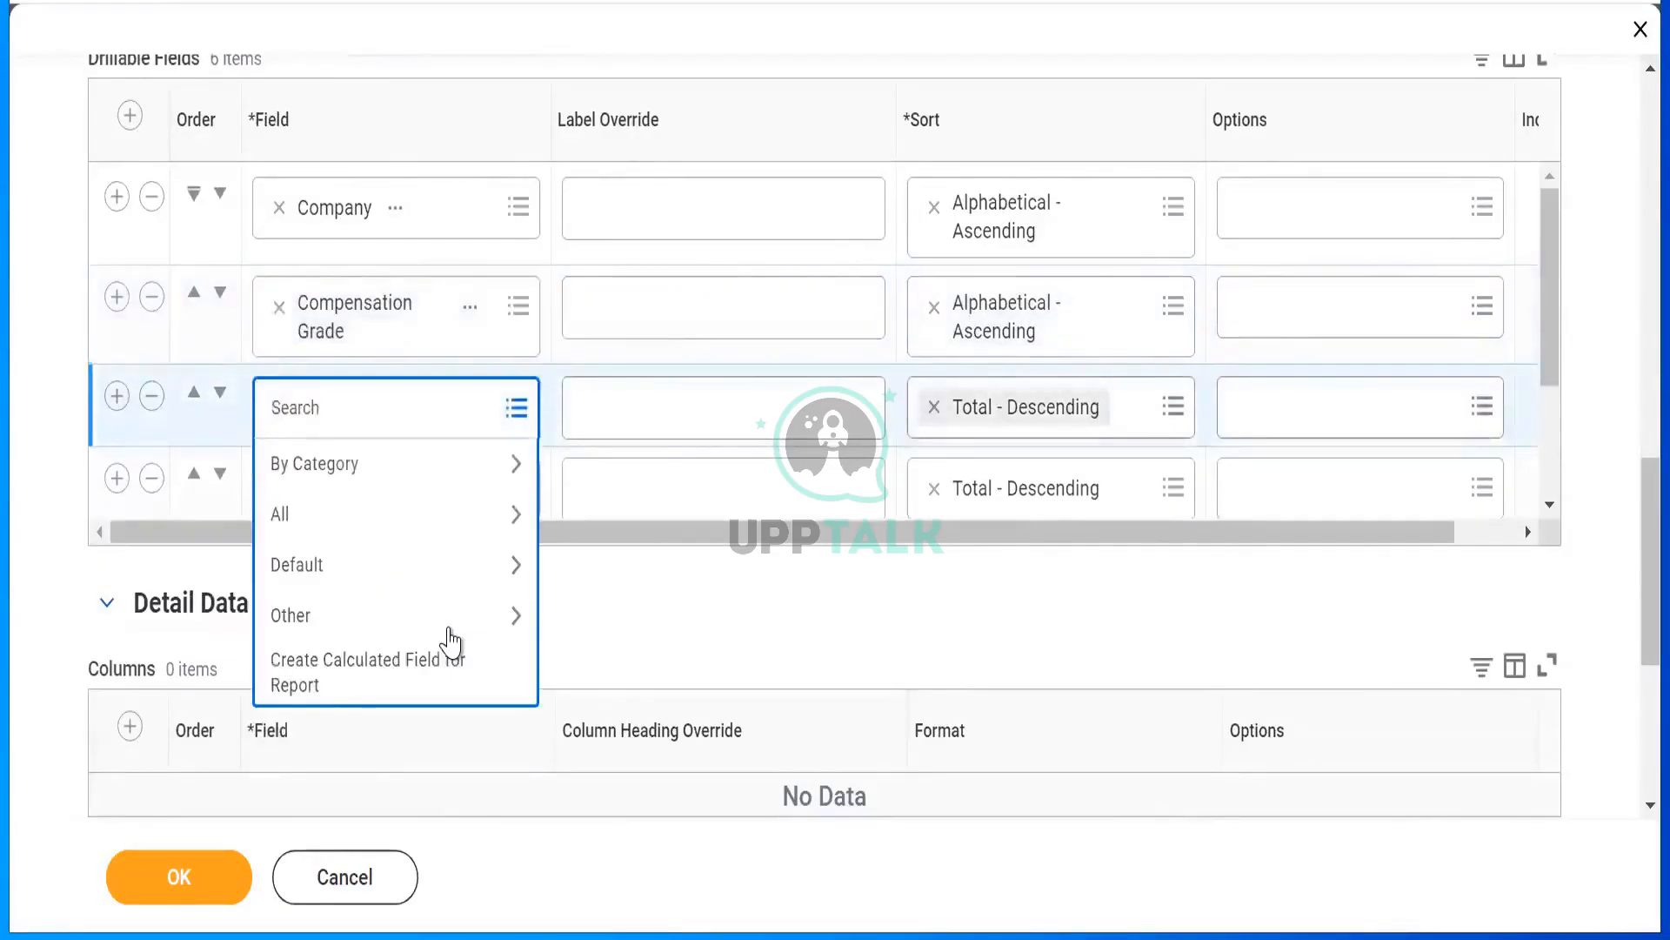
pyautogui.write('worker ty')
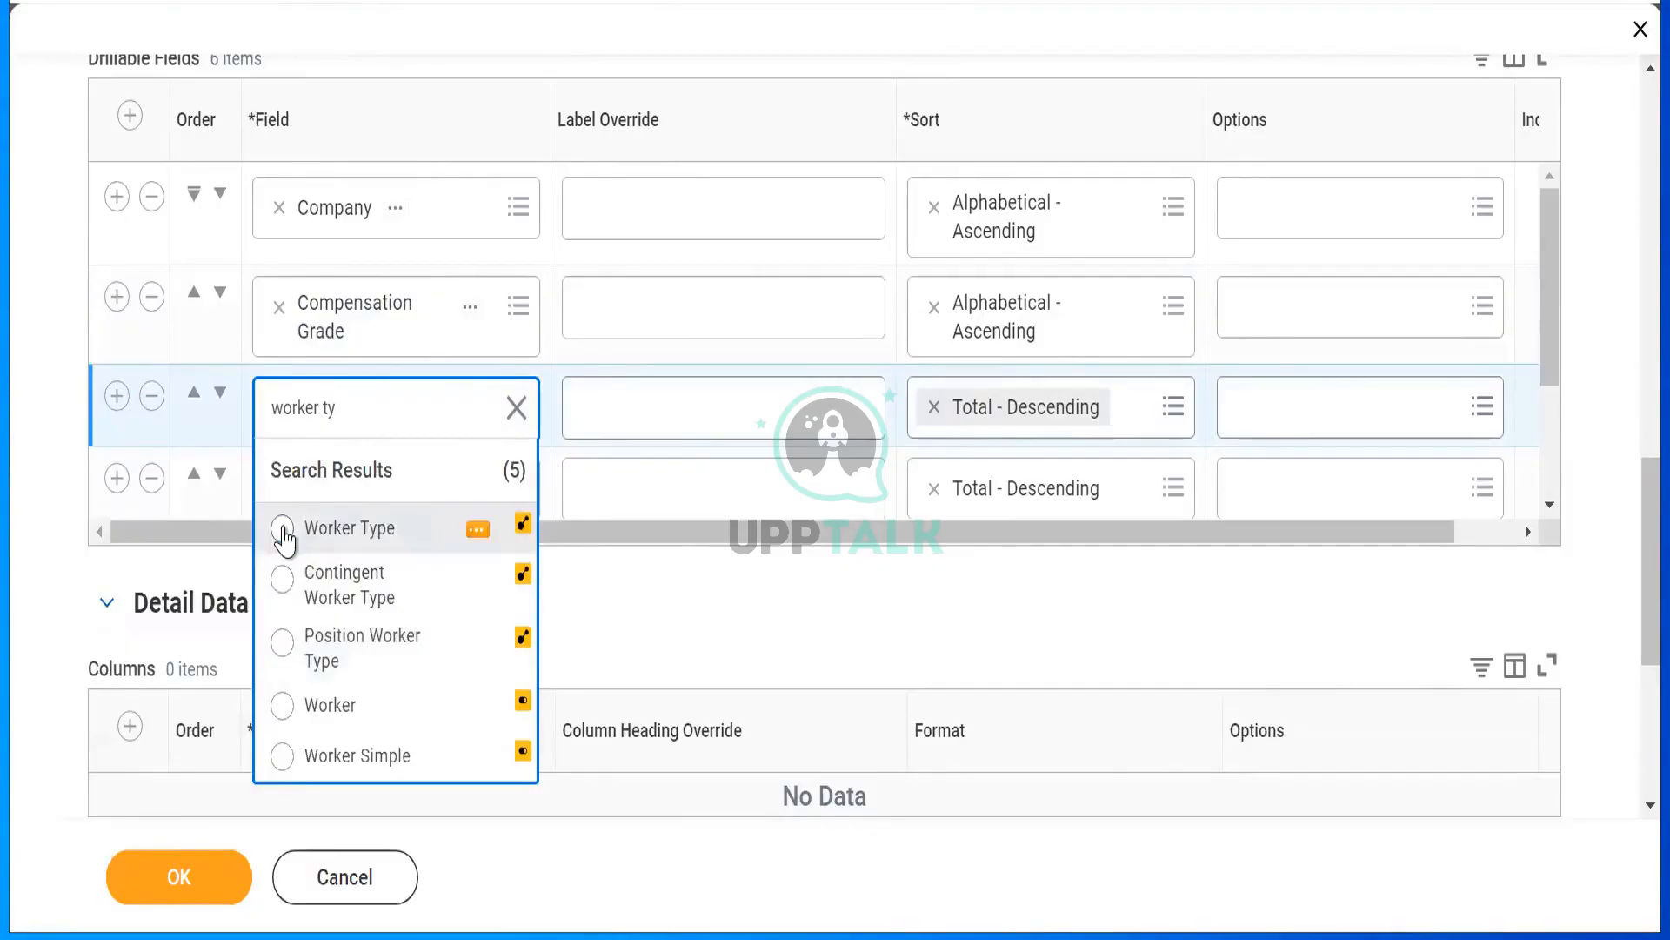
pyautogui.click(284, 541)
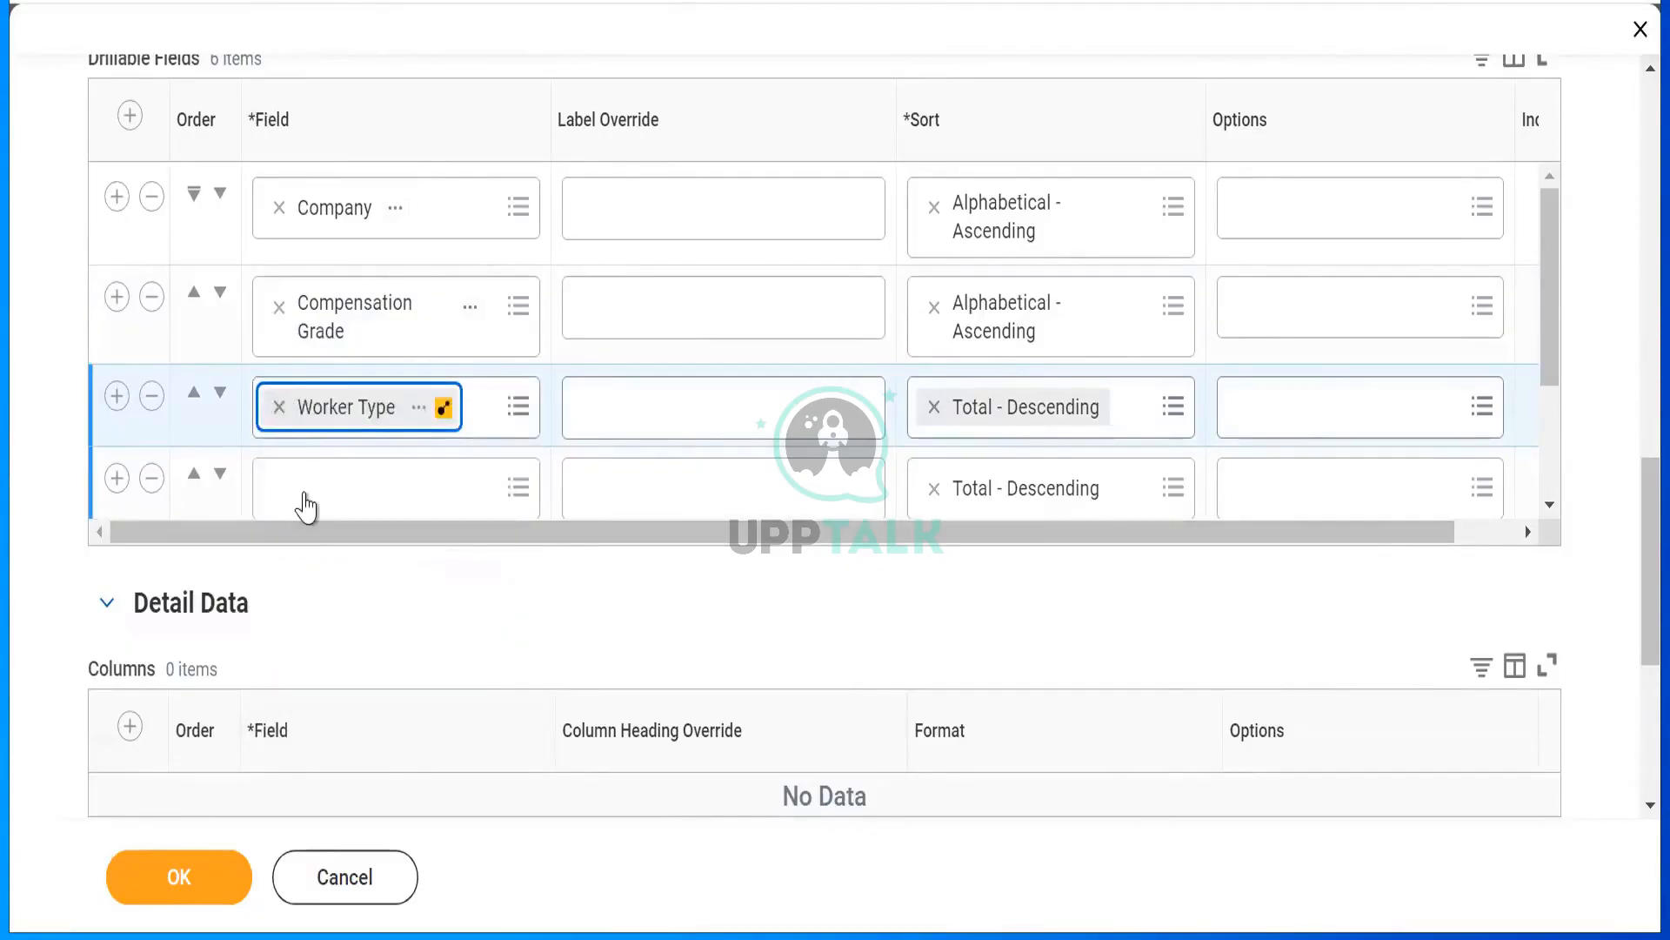
# Set the fourth drillable field to Supervisory Organization - Primary Position.
pyautogui.click(305, 506)
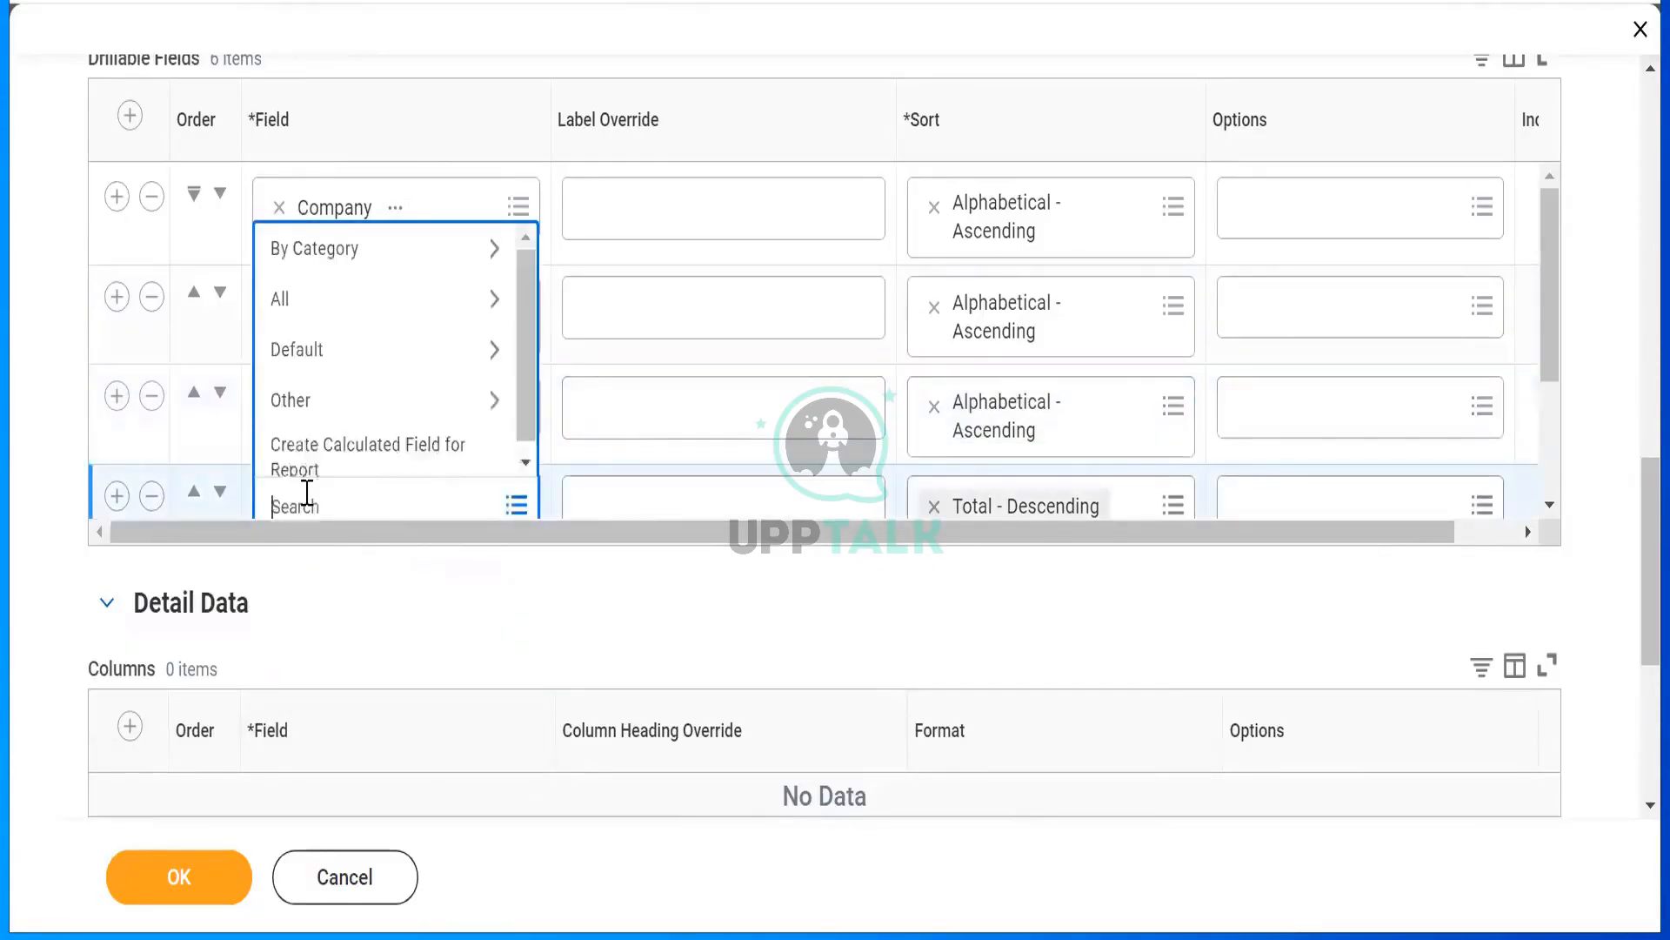
pyautogui.write('superv')
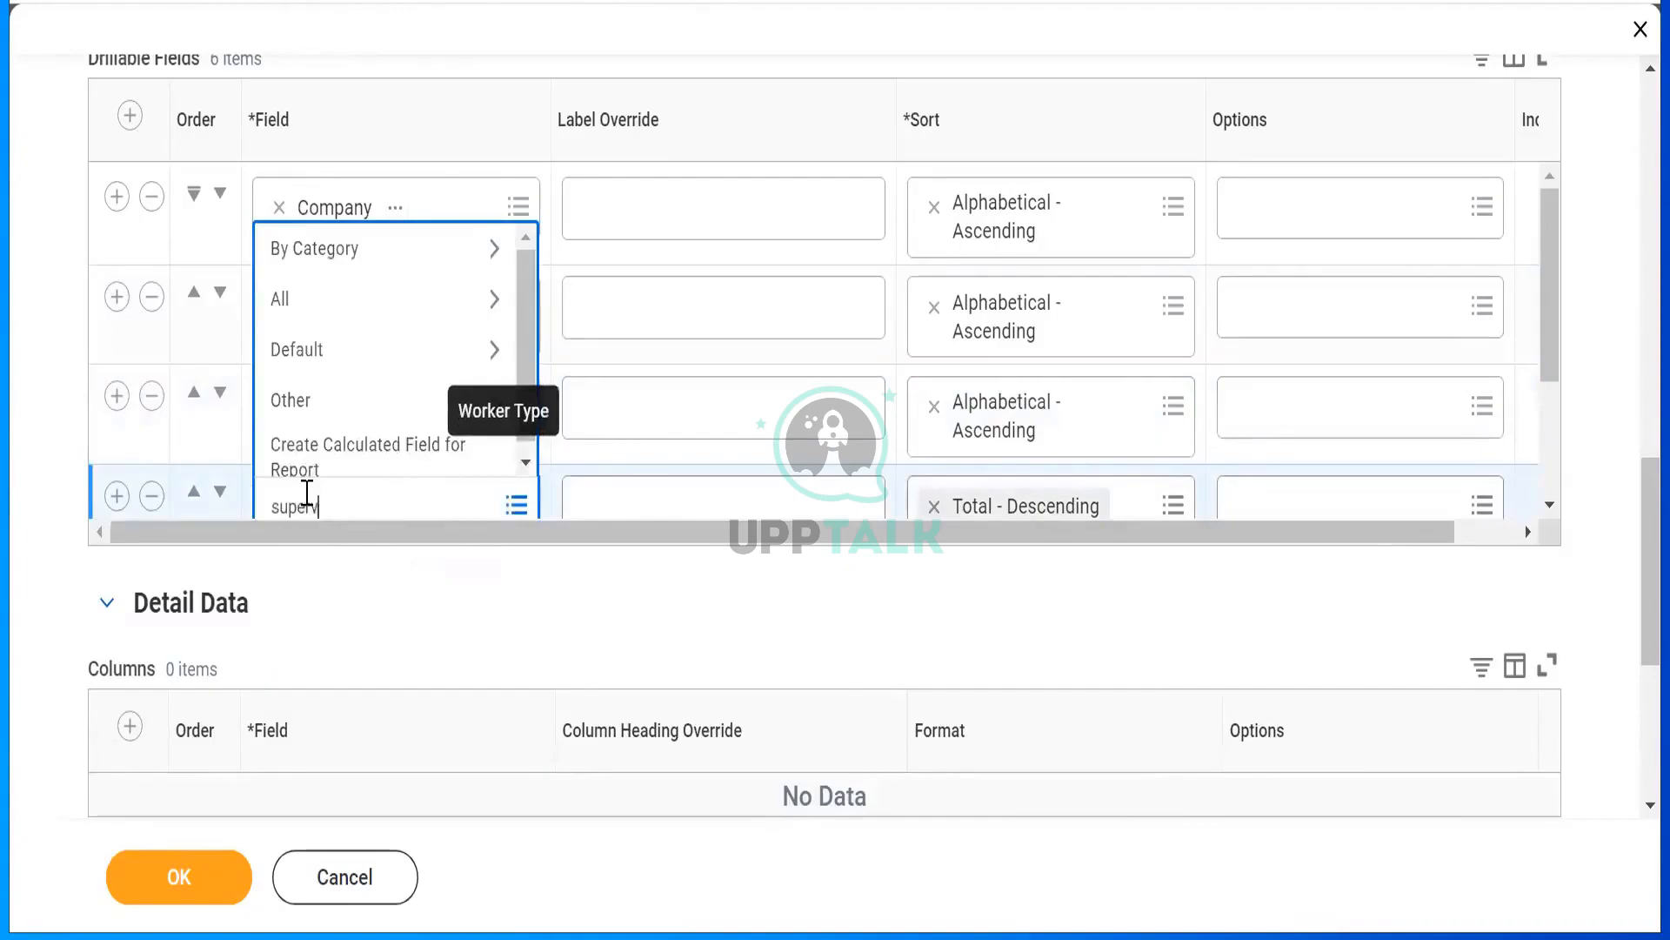
pyautogui.write('isory org')
pyautogui.press('Return')
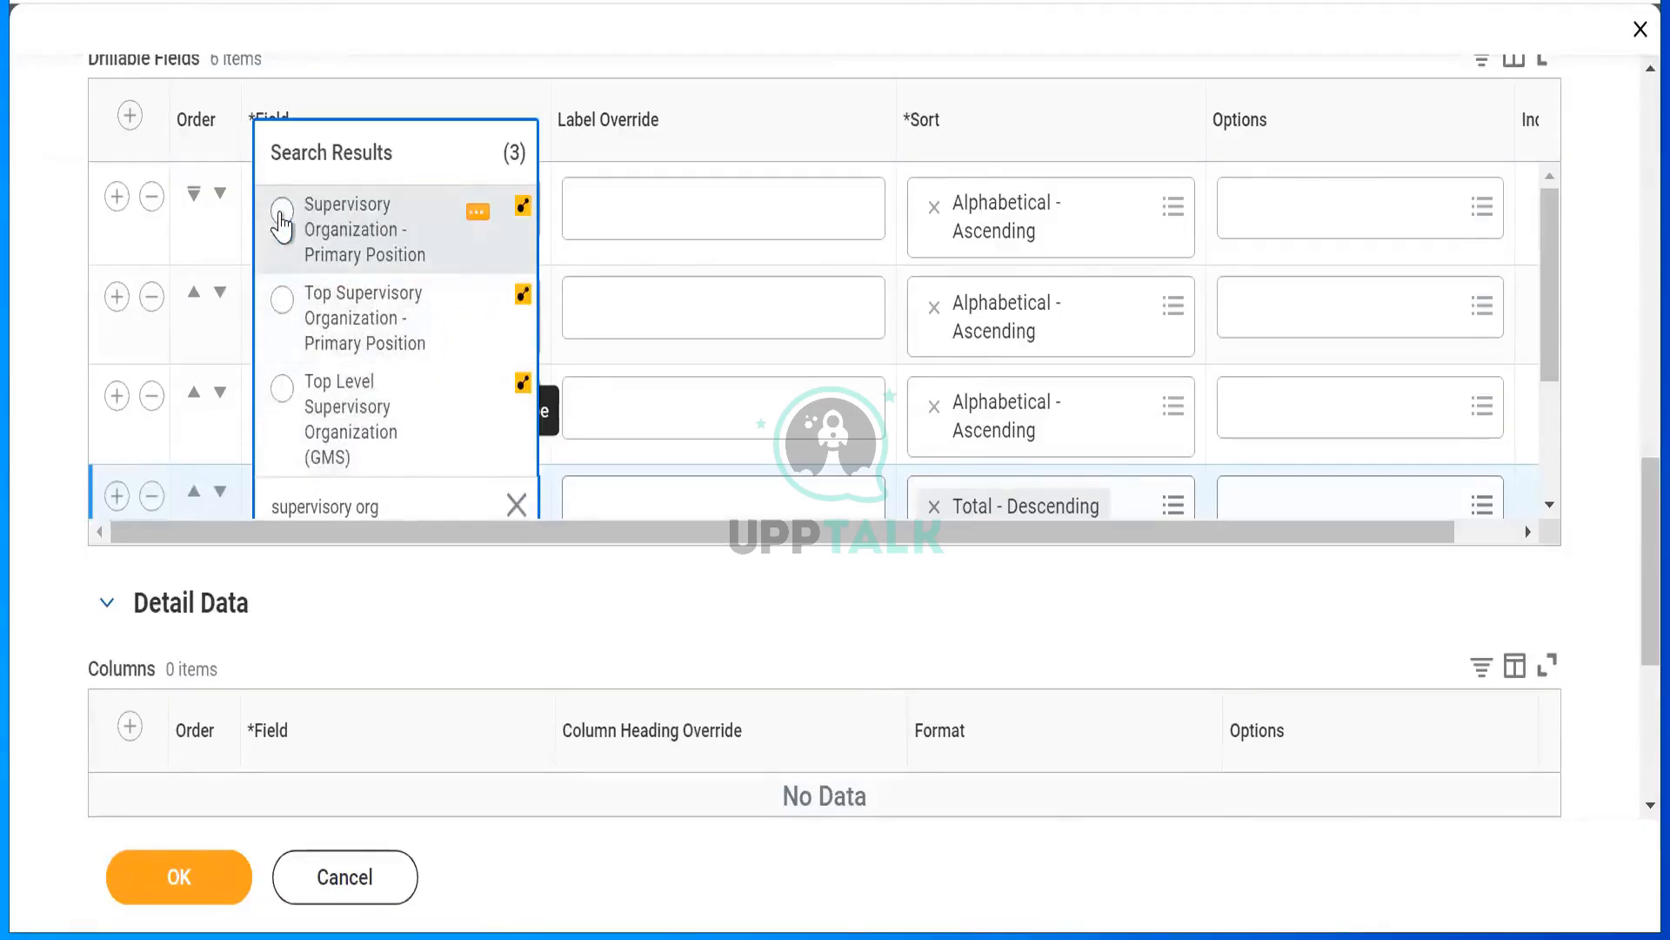
pyautogui.click(280, 224)
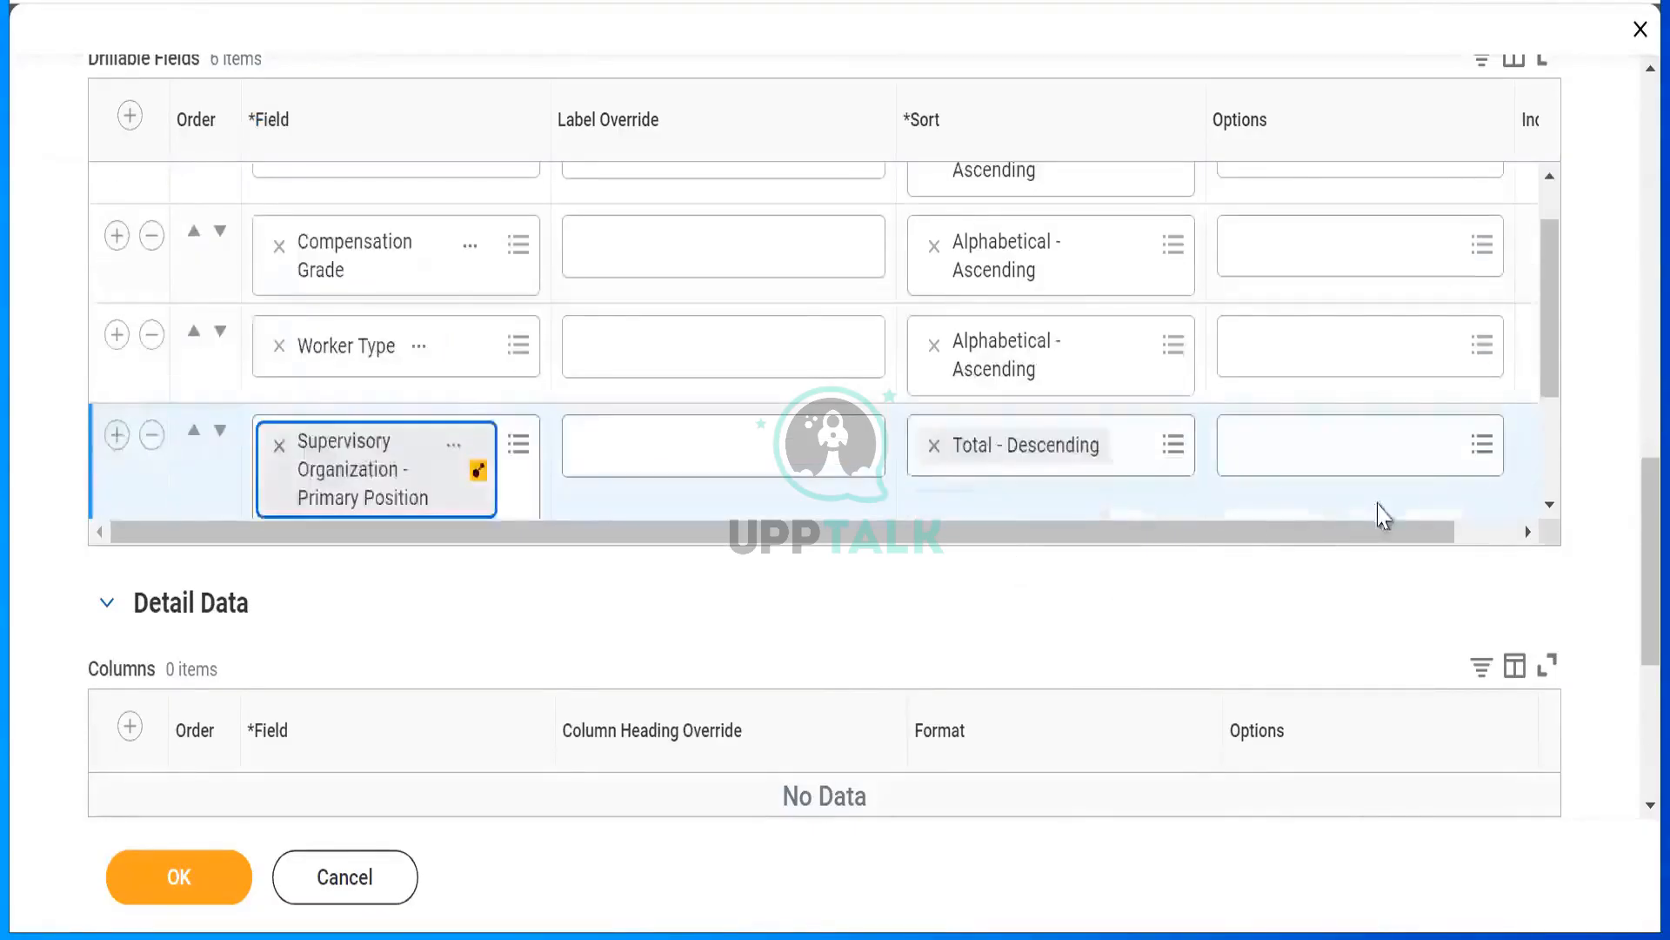
# Remove the two empty rows below Supervisory Organization - Primary Position from the drillable fields.
pyautogui.click(1550, 504)
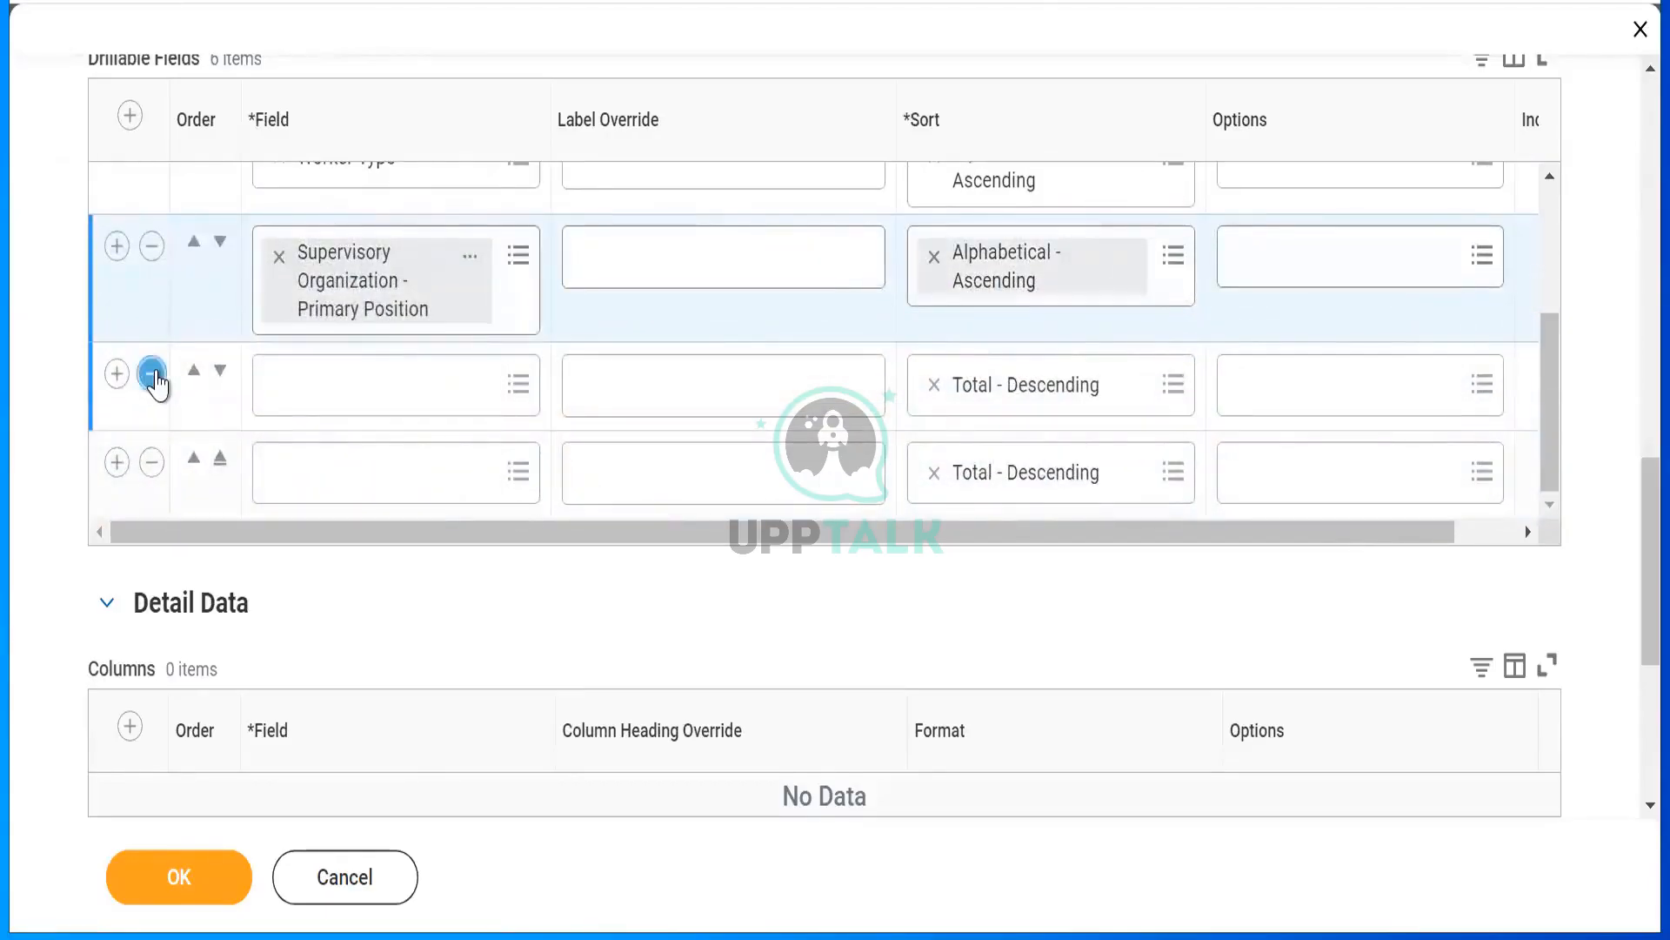
pyautogui.click(153, 374)
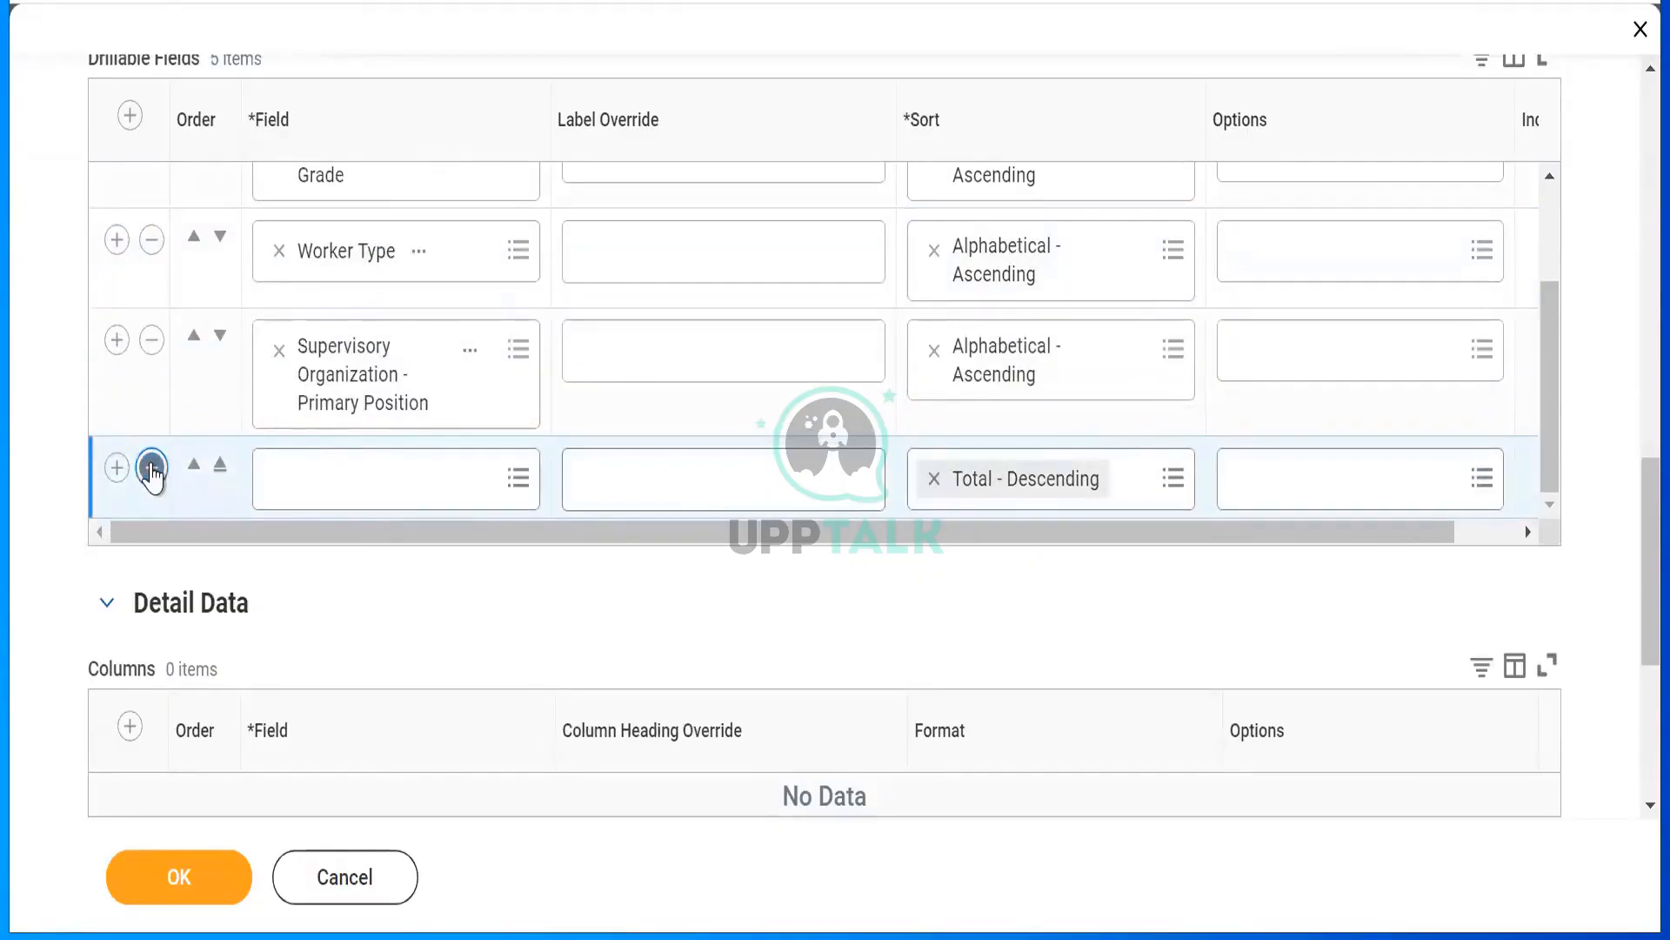
pyautogui.click(153, 468)
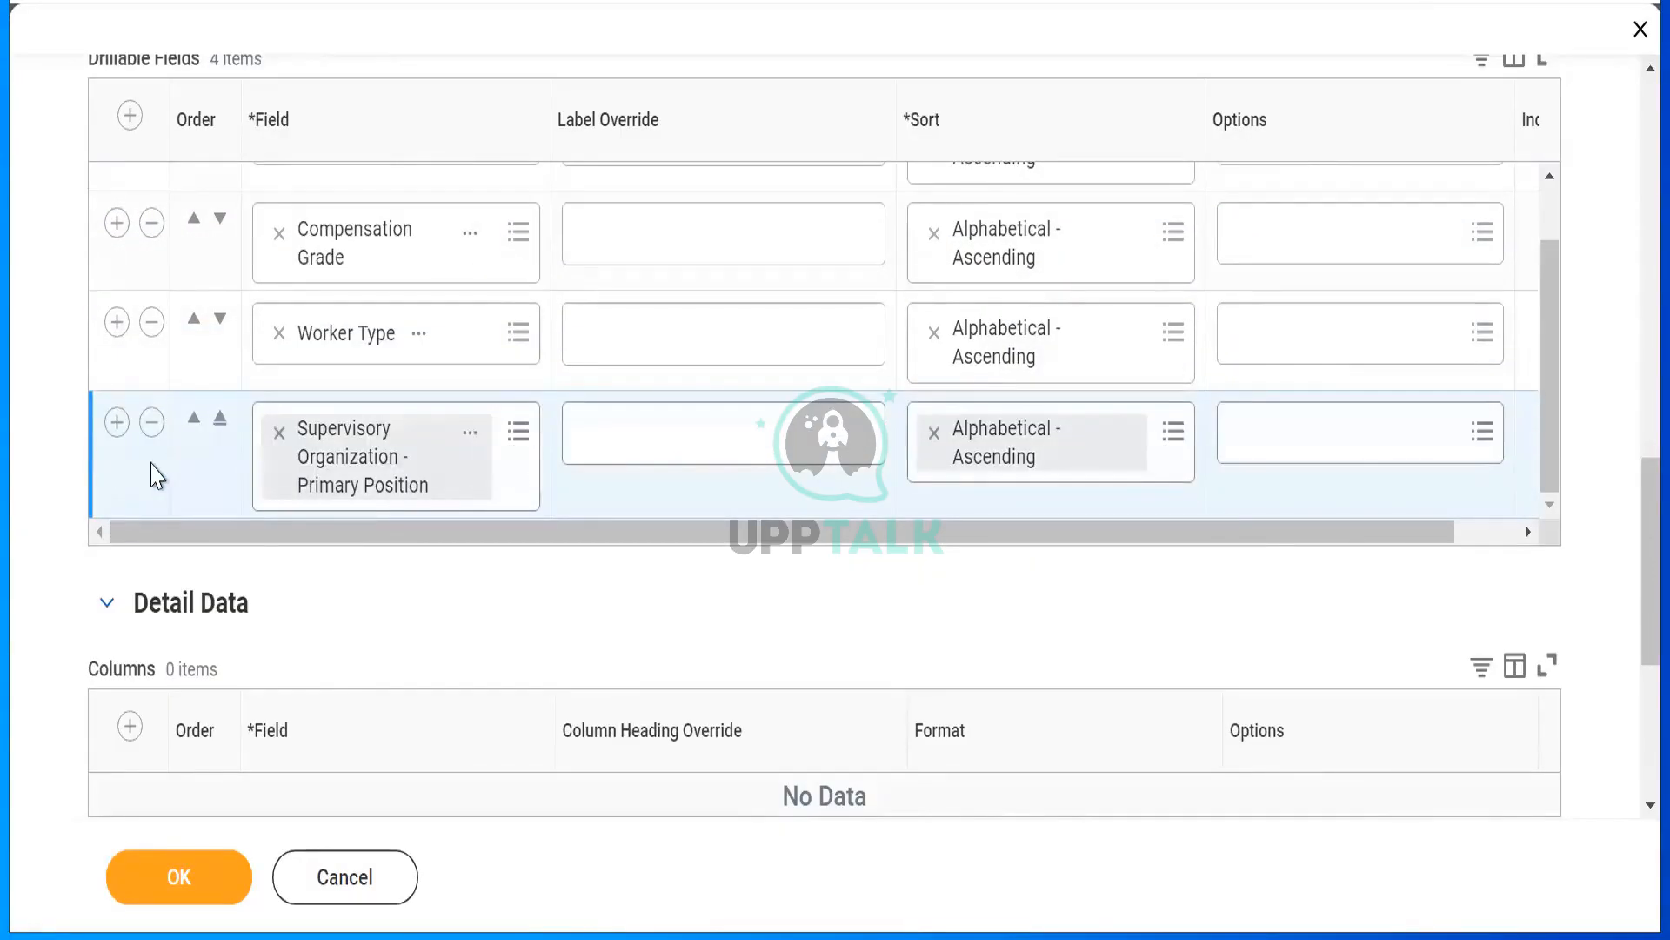
# Add Location as the first column of the matrix report's detail data, checking its field details before choosing it.
pyautogui.scroll(-4, 156, 474)
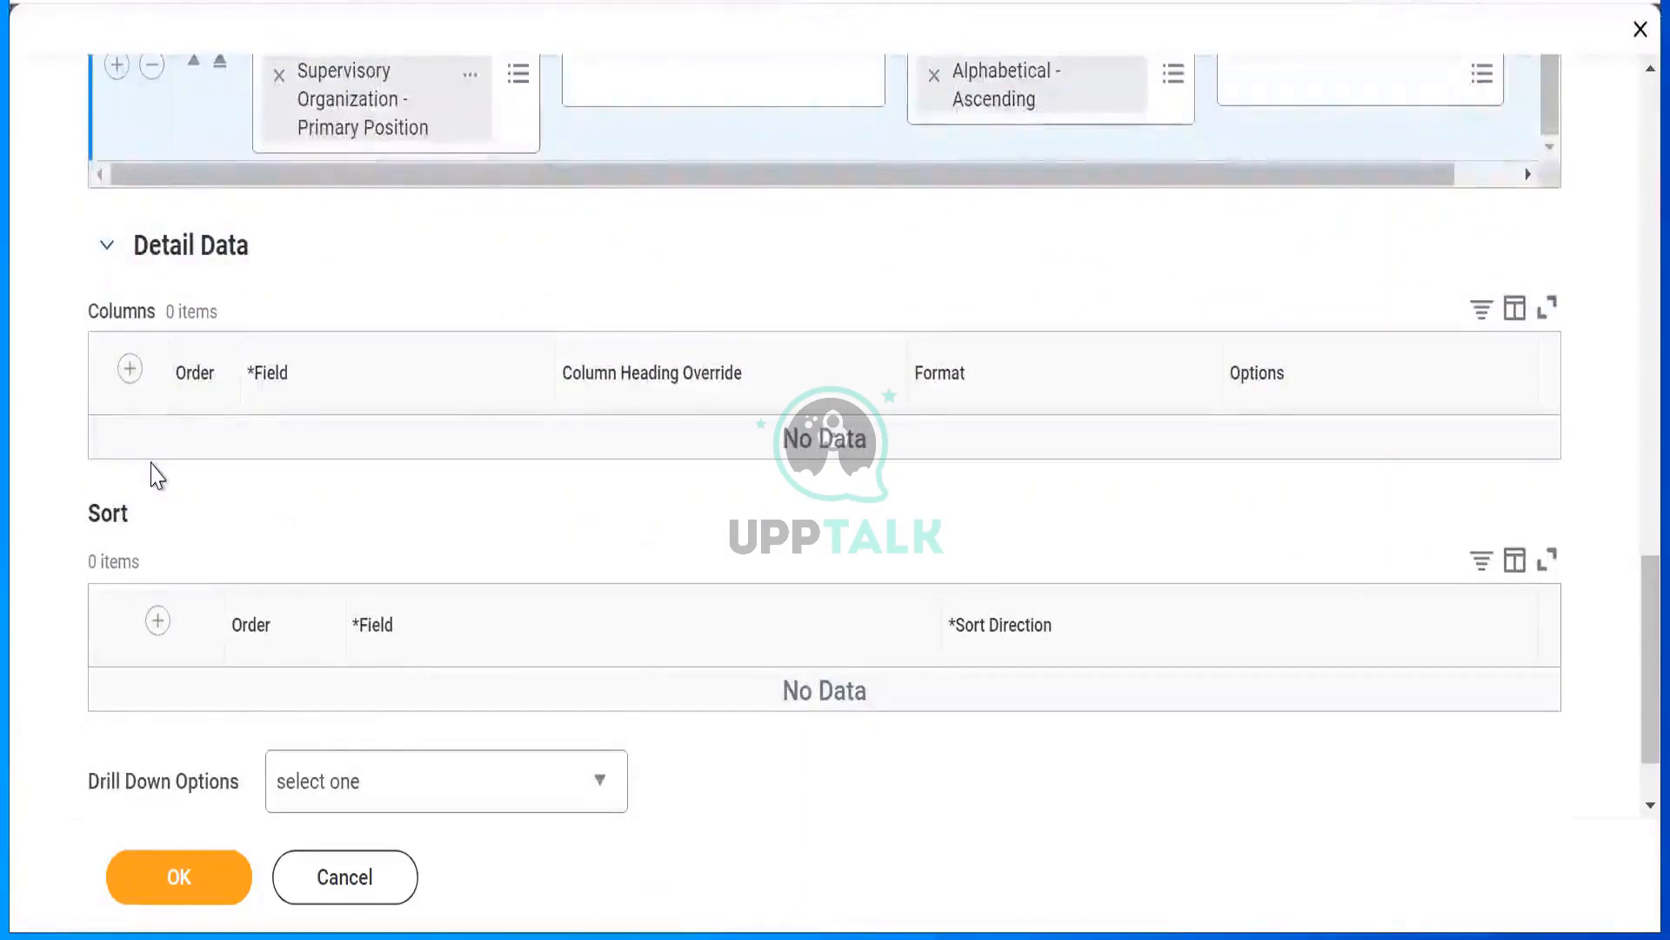
pyautogui.click(129, 369)
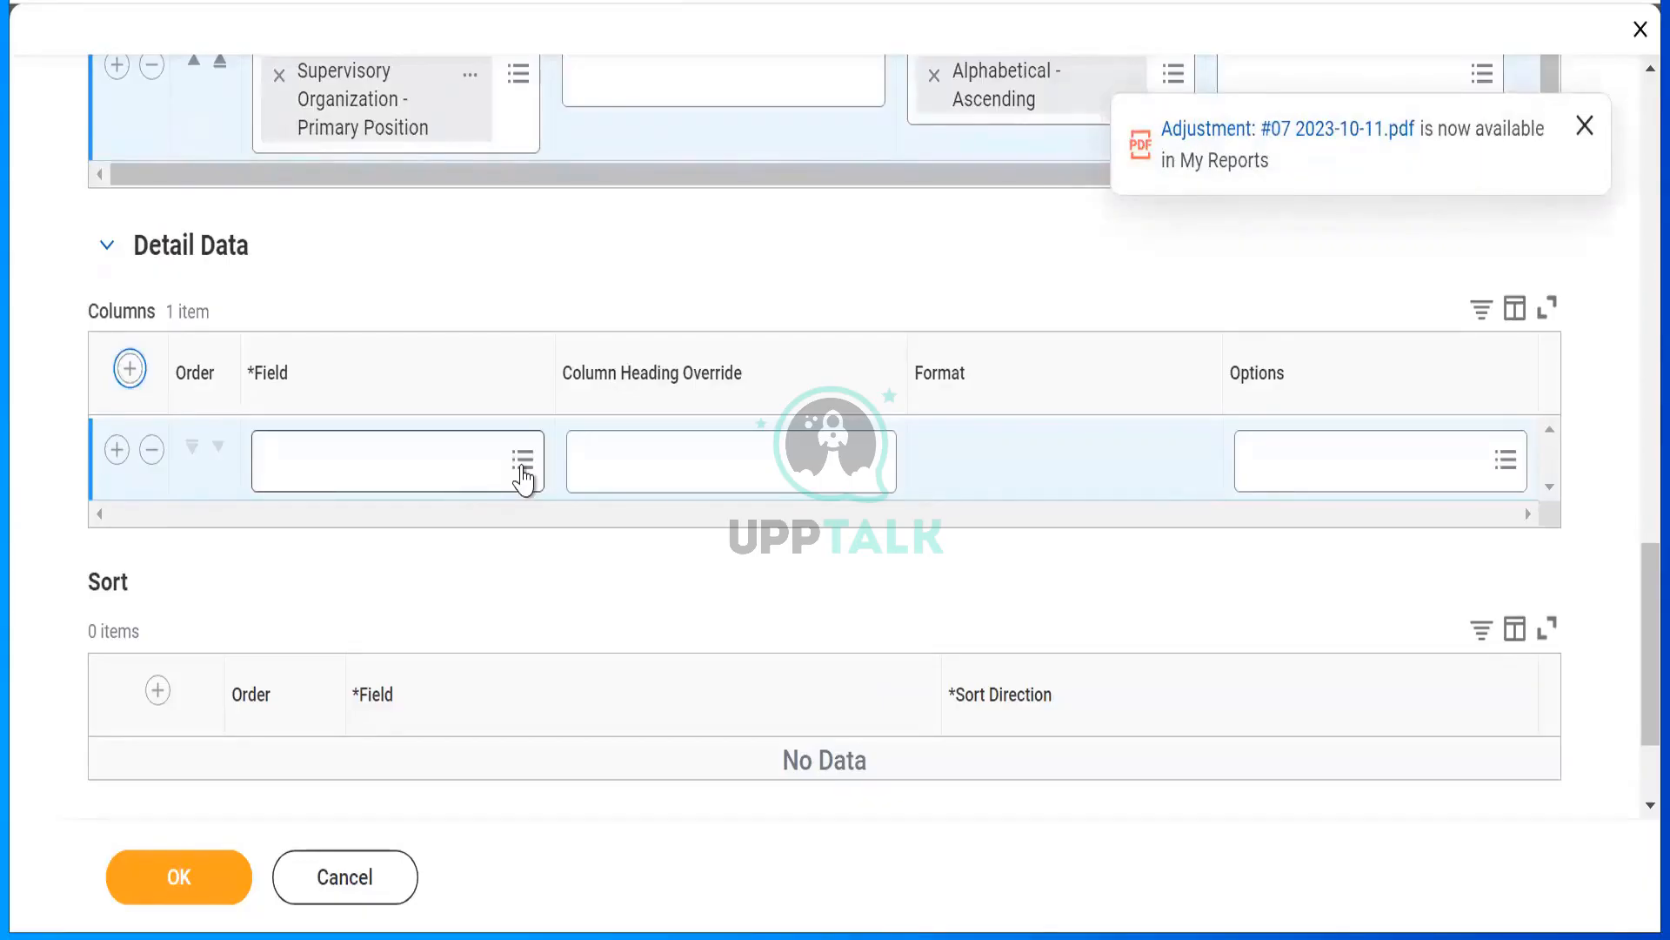
pyautogui.click(523, 478)
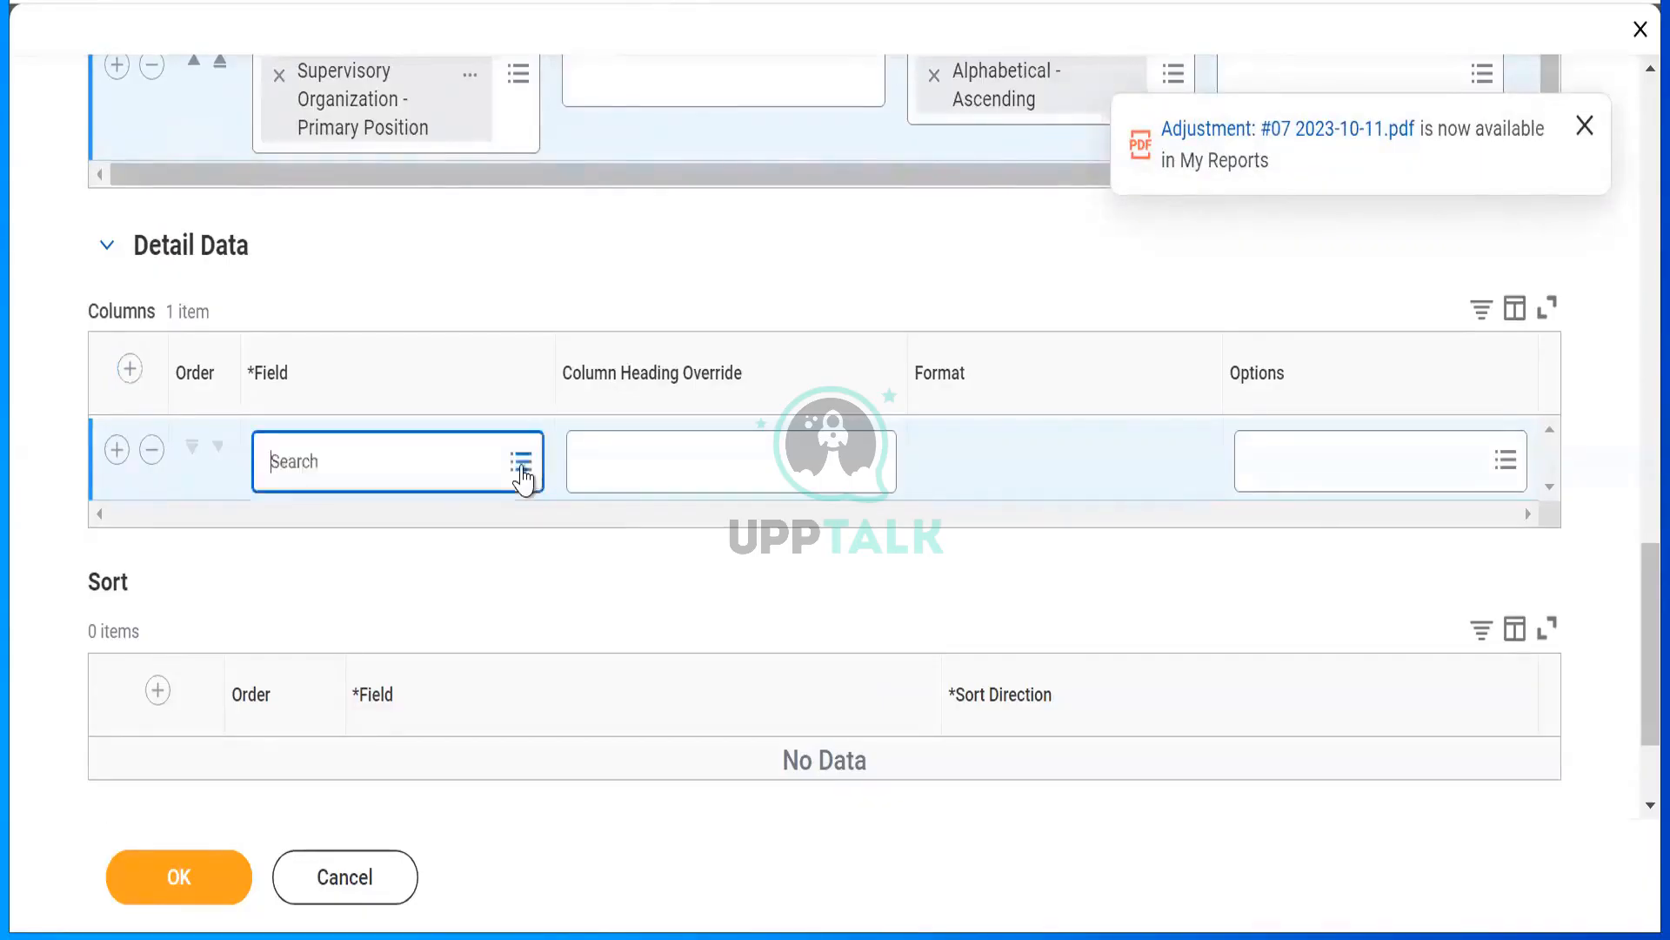
pyautogui.click(523, 478)
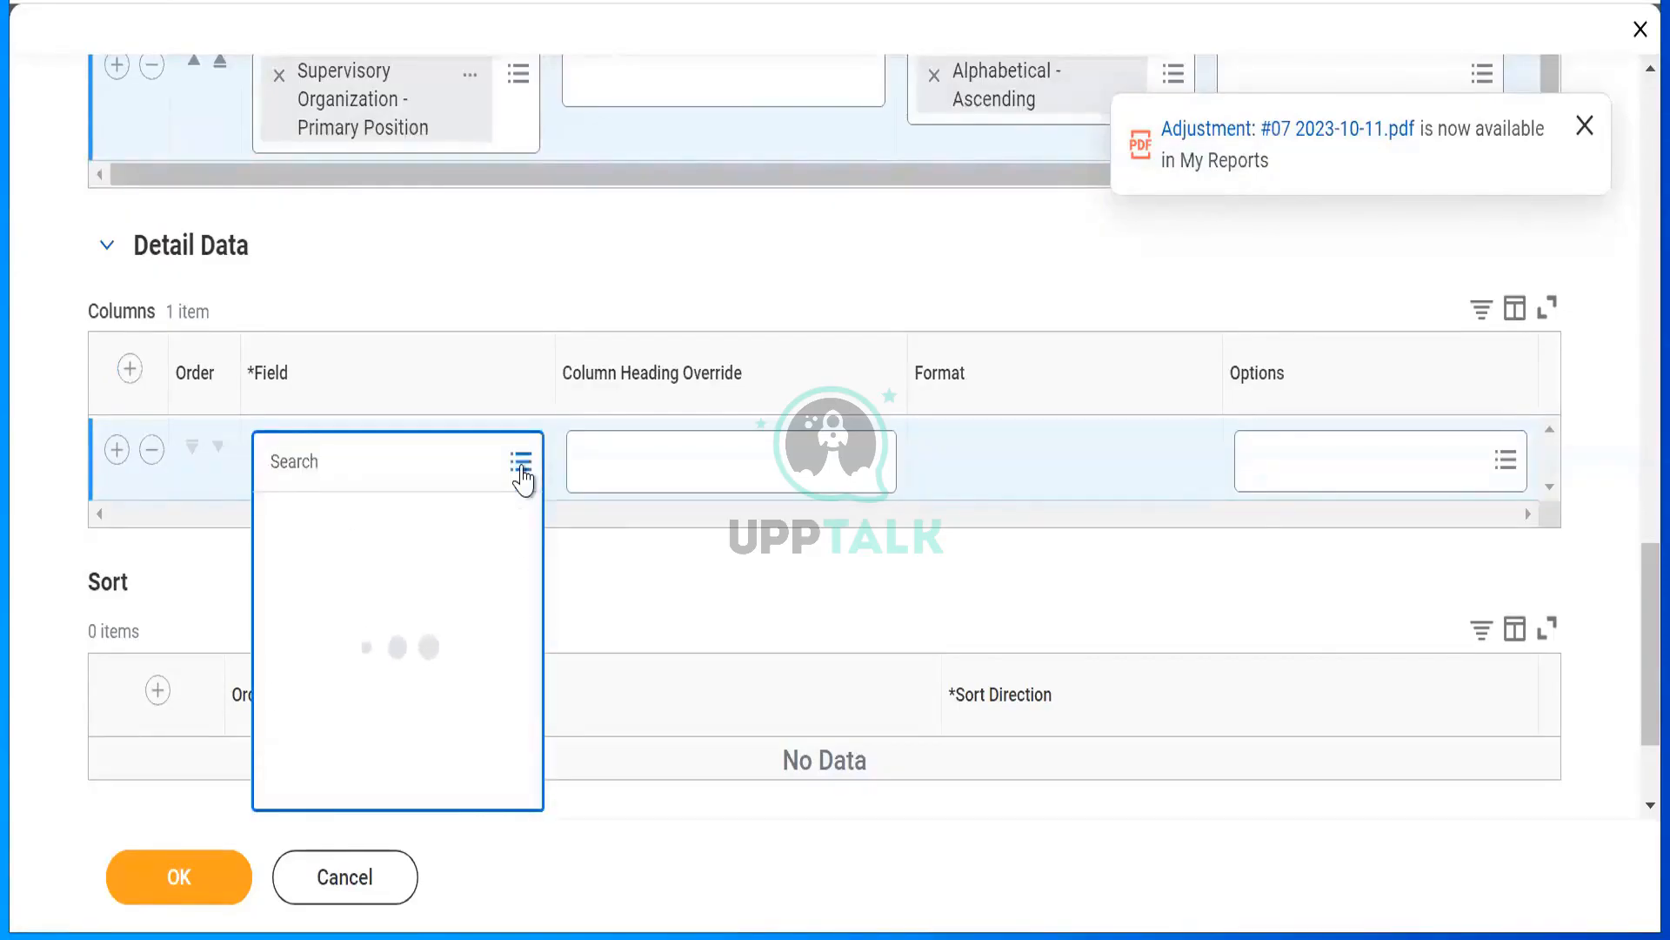
pyautogui.write('locat')
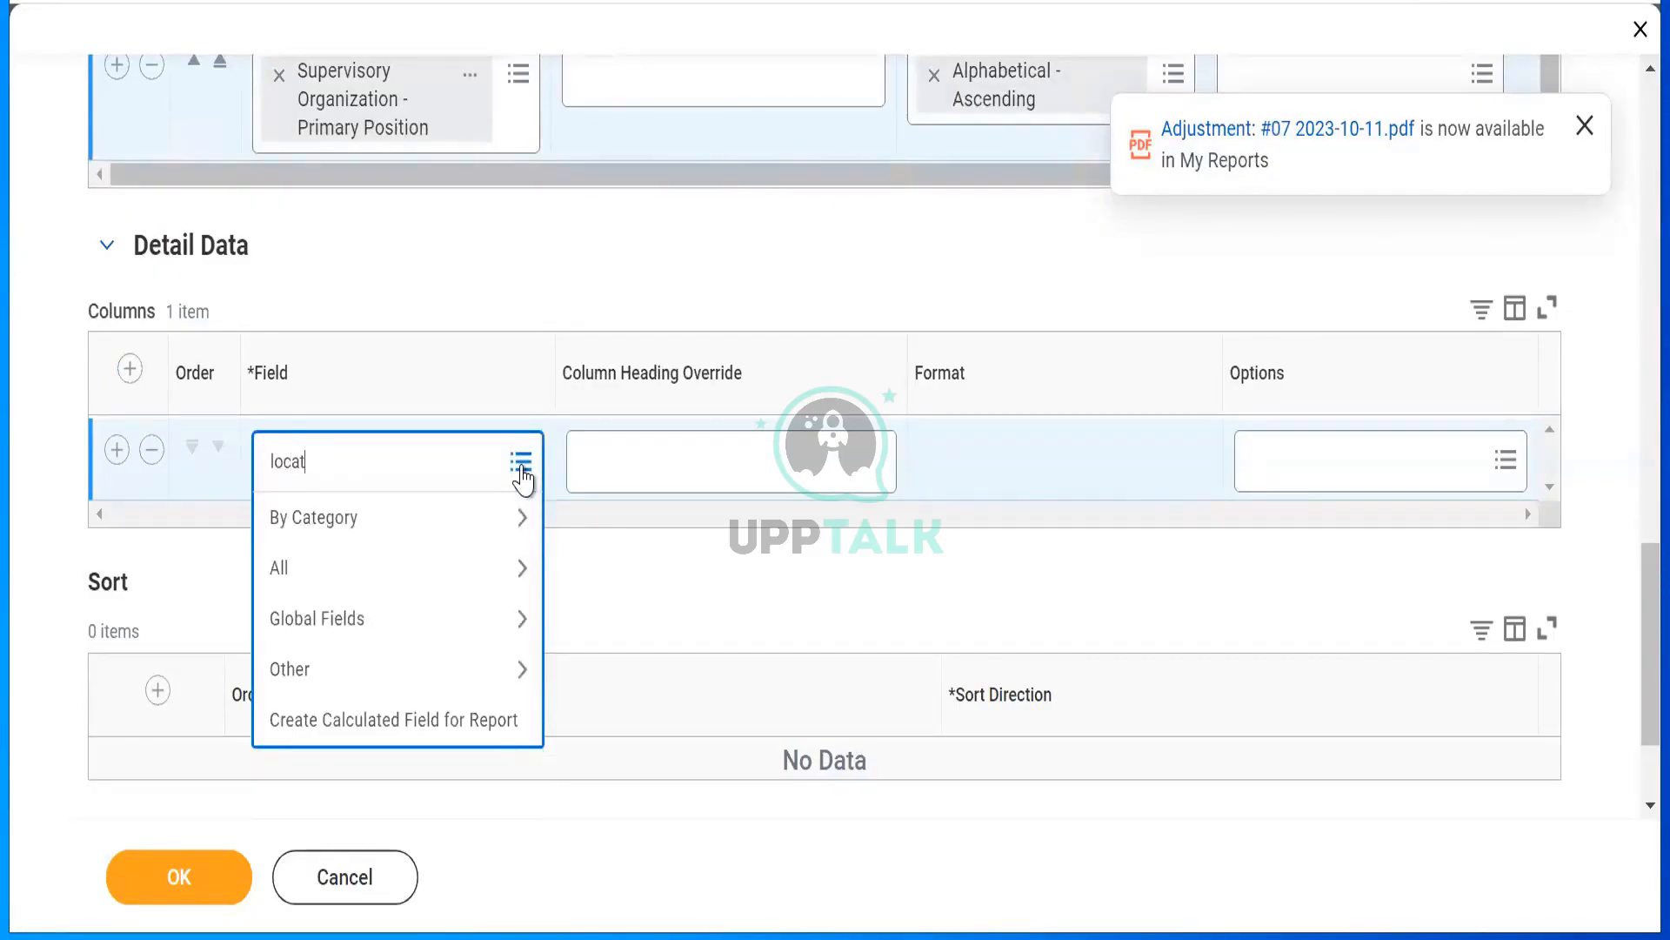
pyautogui.write('ion')
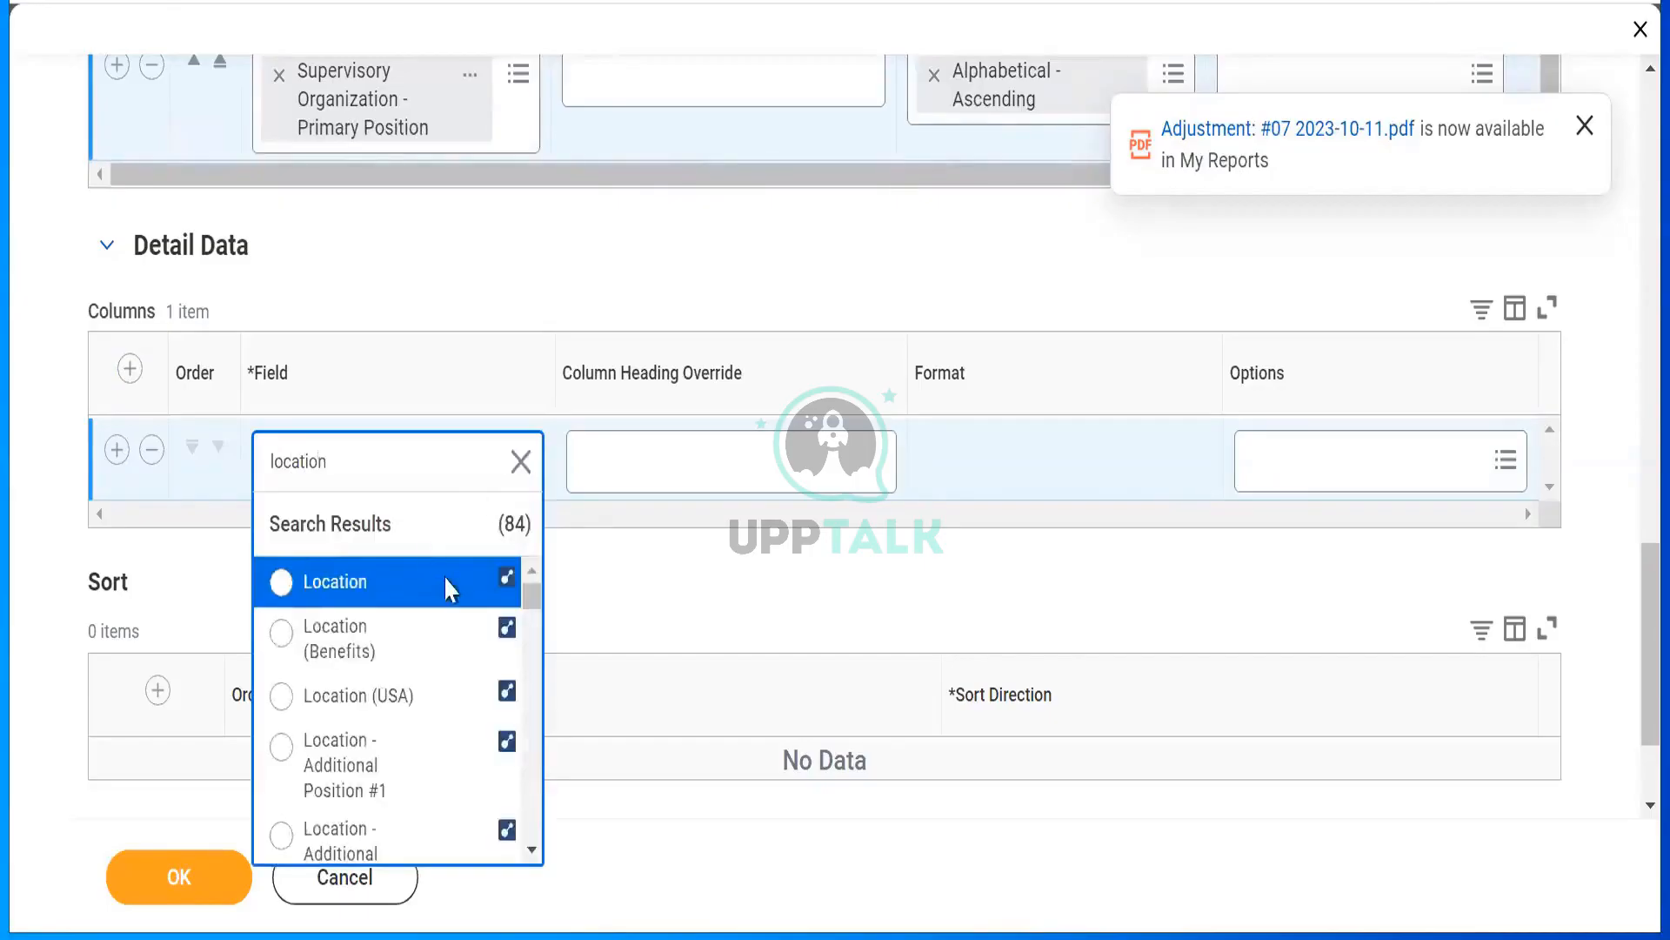
pyautogui.moveTo(459, 584)
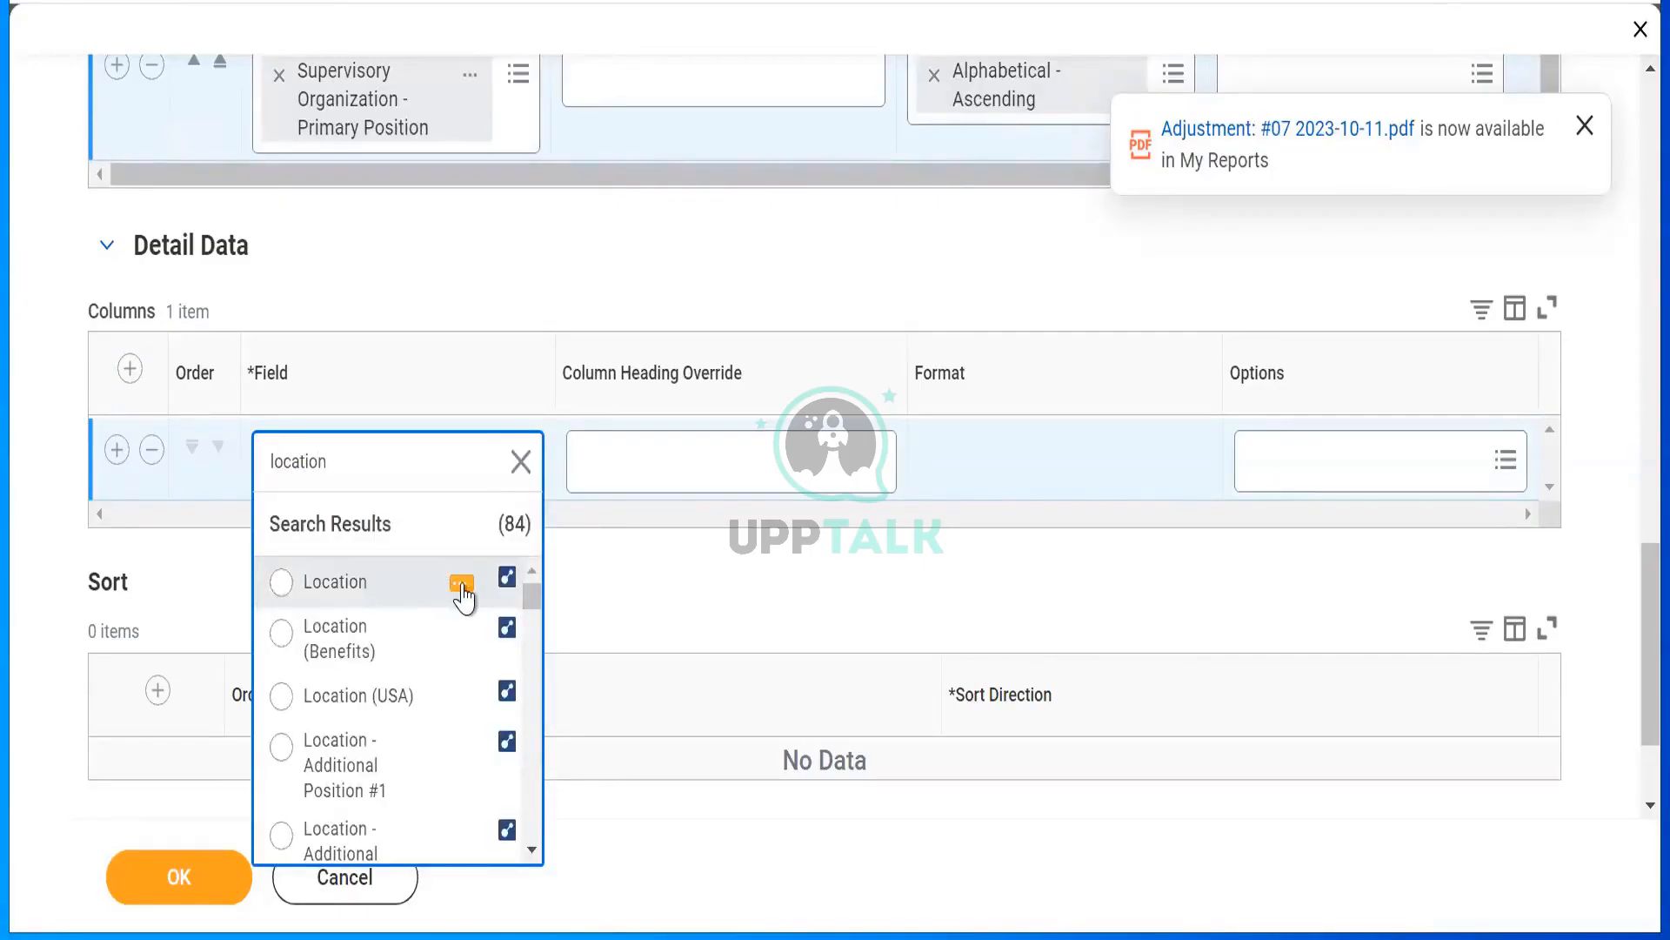
pyautogui.click(462, 585)
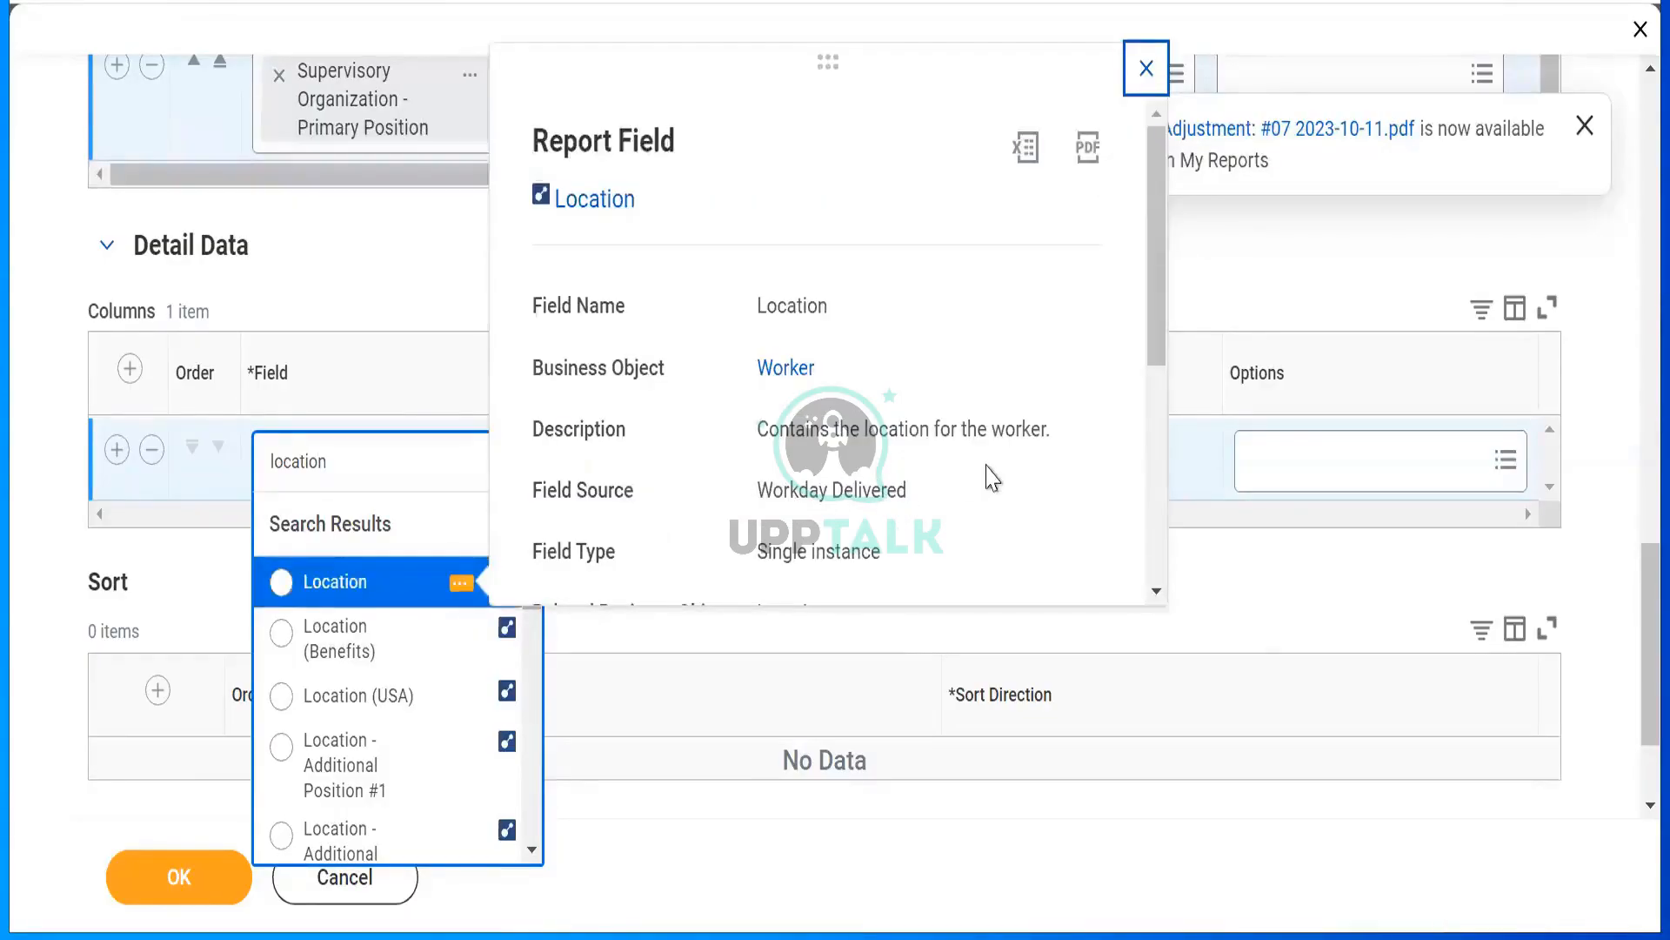
pyautogui.click(1146, 68)
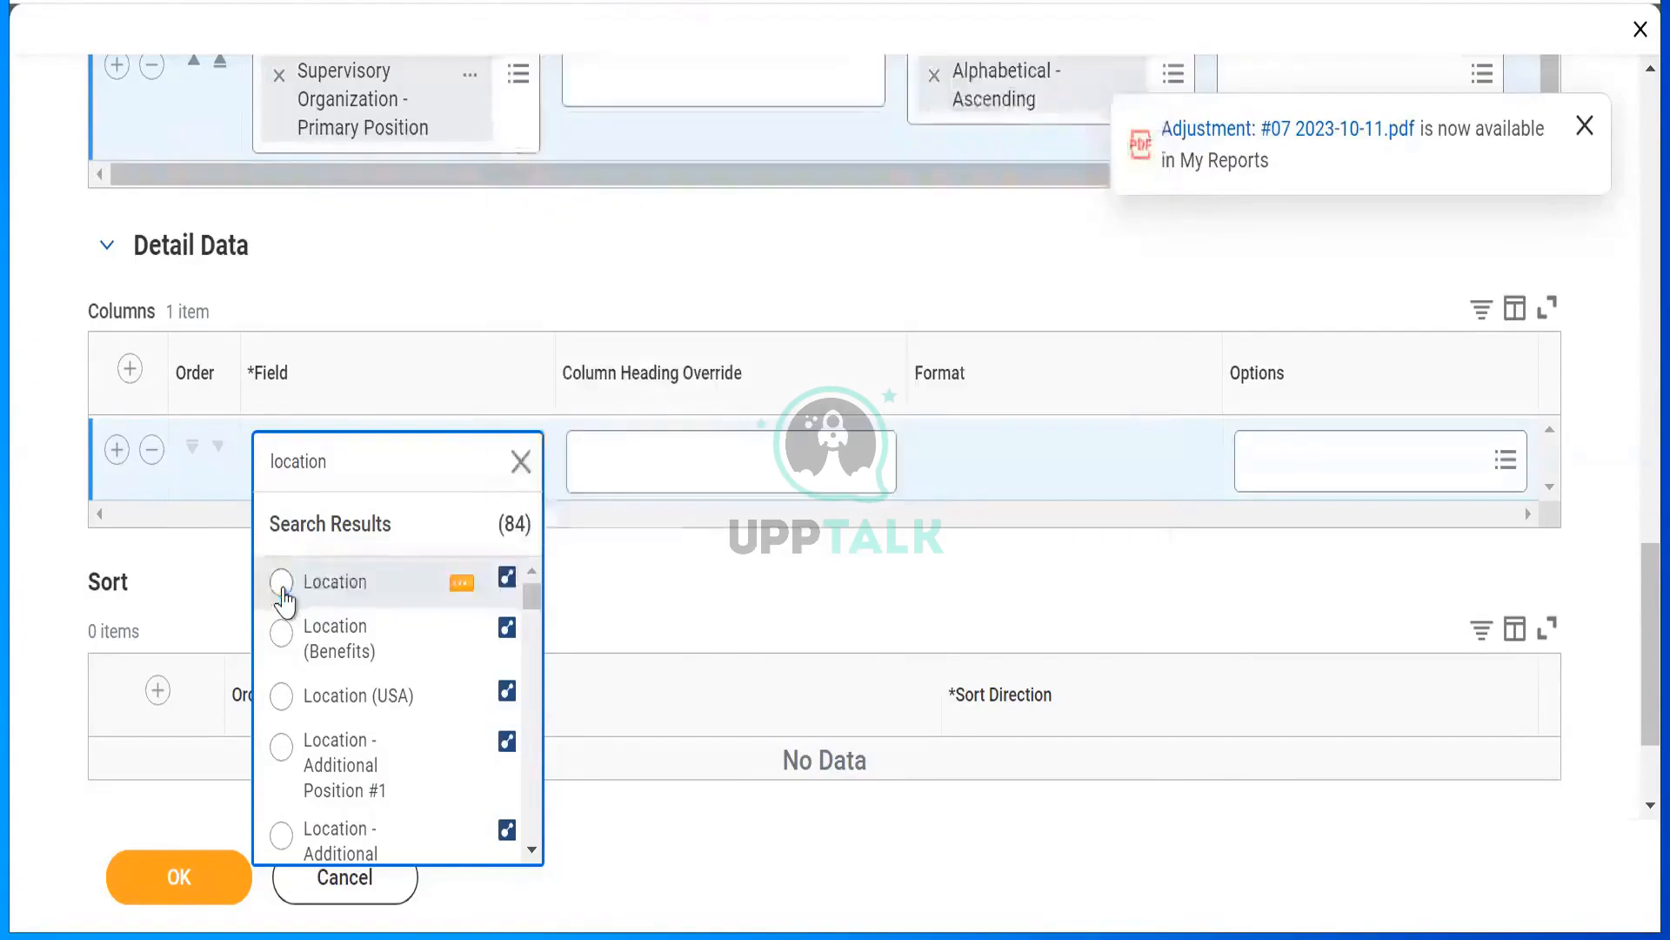
pyautogui.click(282, 593)
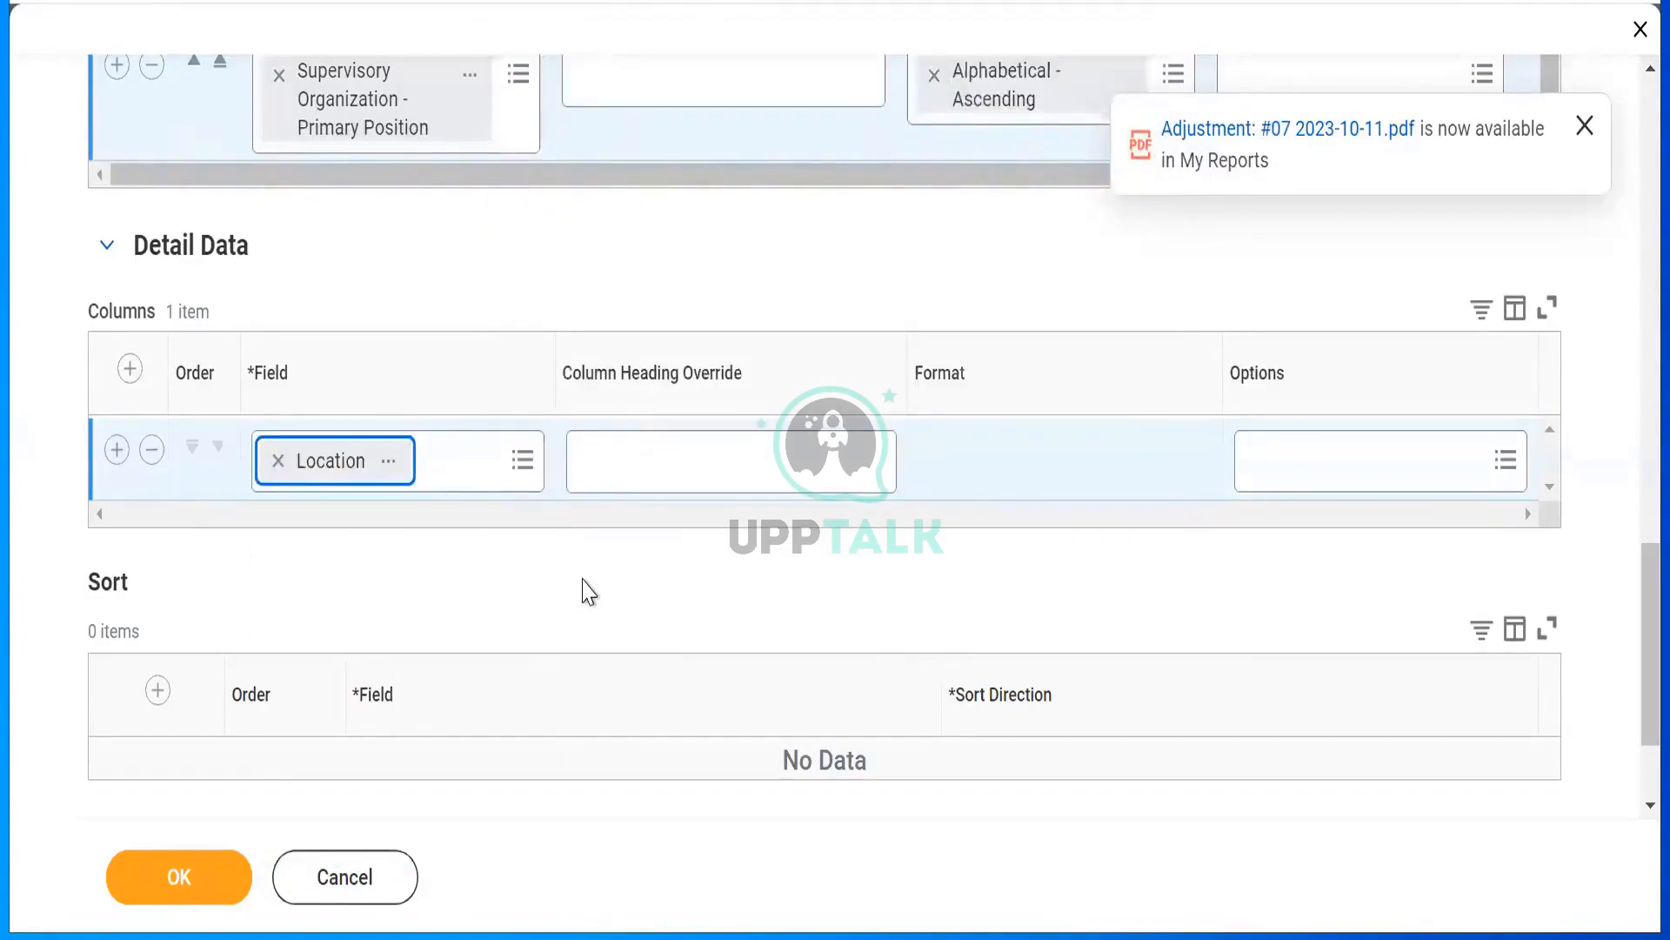
# Examine the valid options available for the Location detail data column without choosing any.
pyautogui.click(1515, 466)
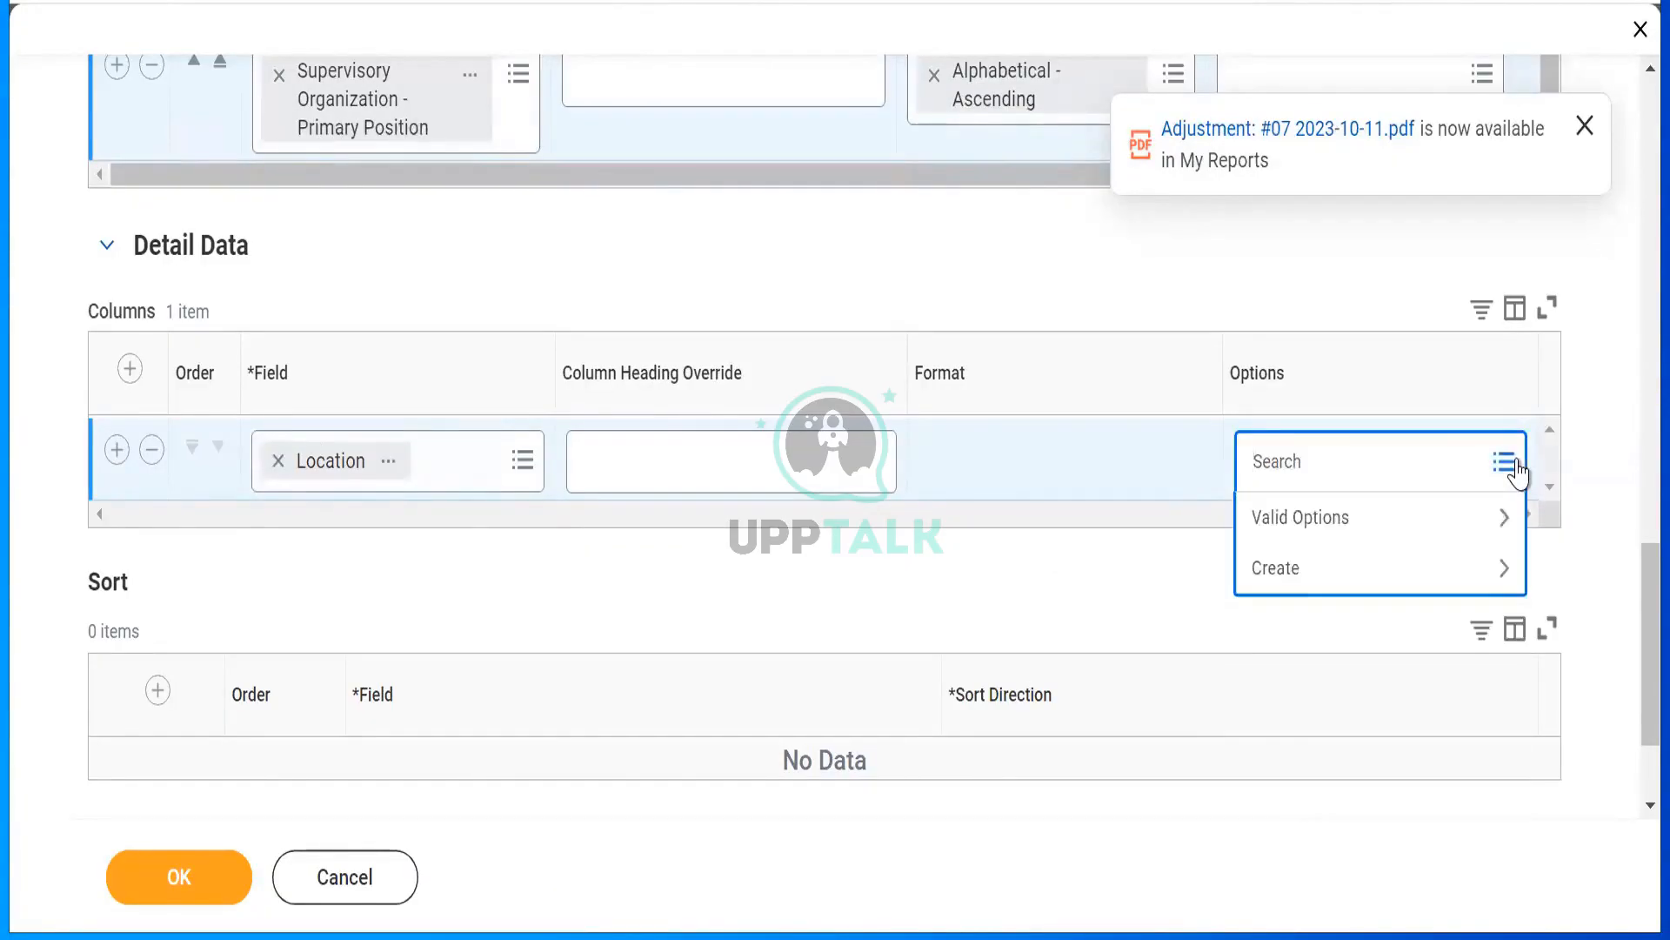
pyautogui.click(1437, 531)
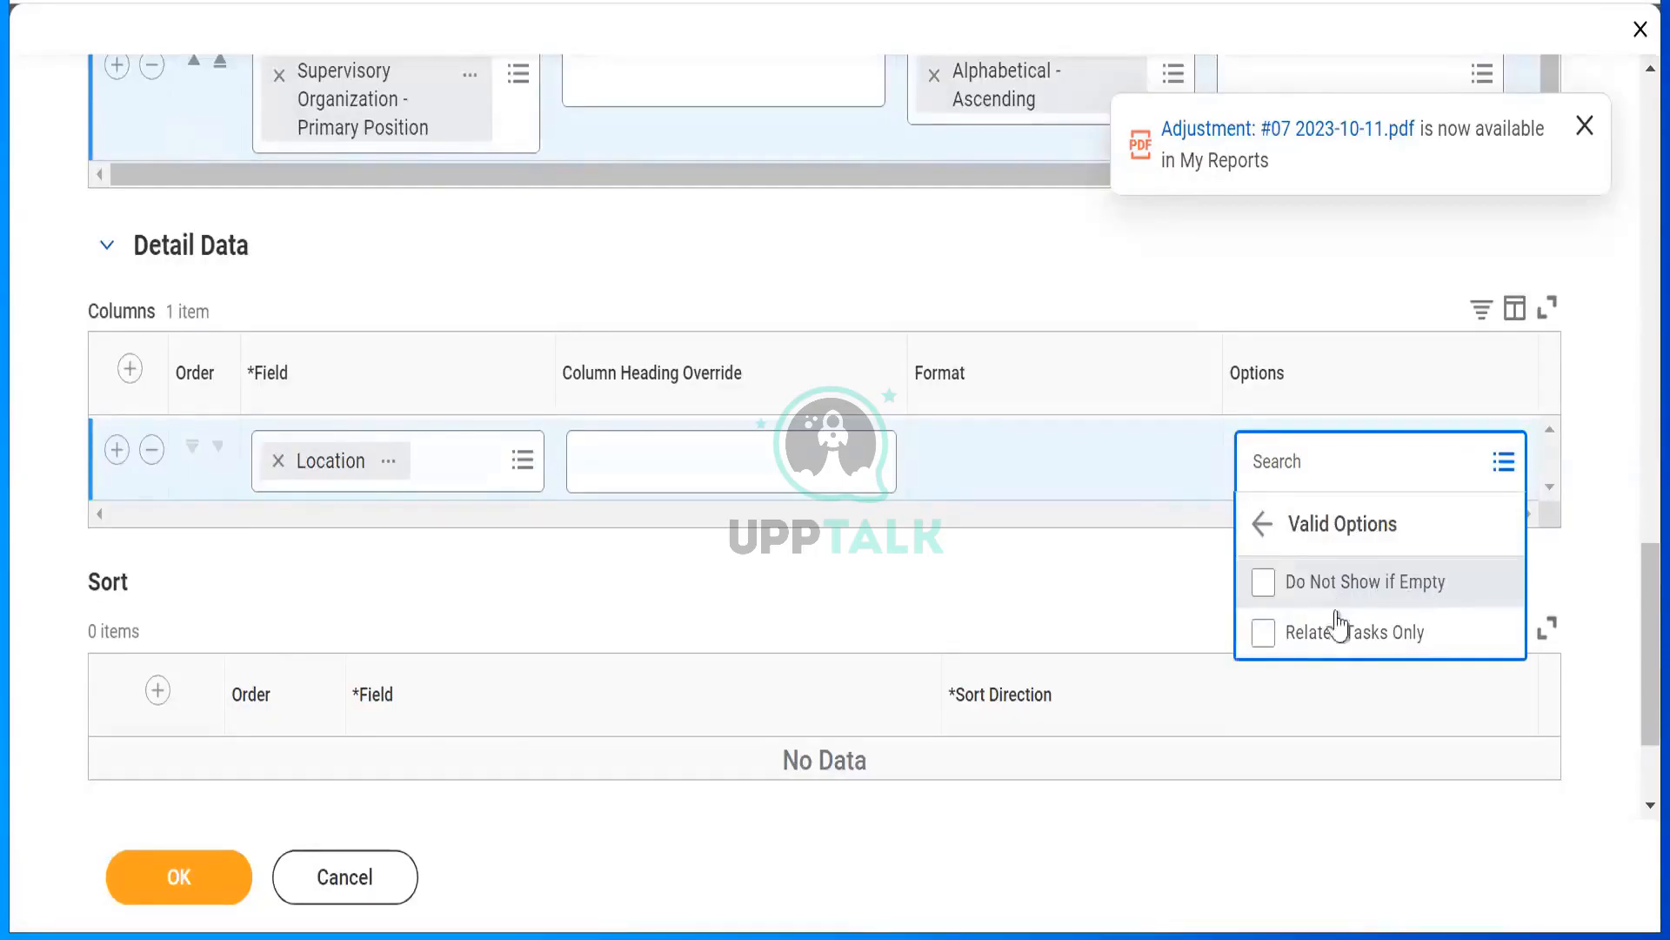
pyautogui.click(1041, 611)
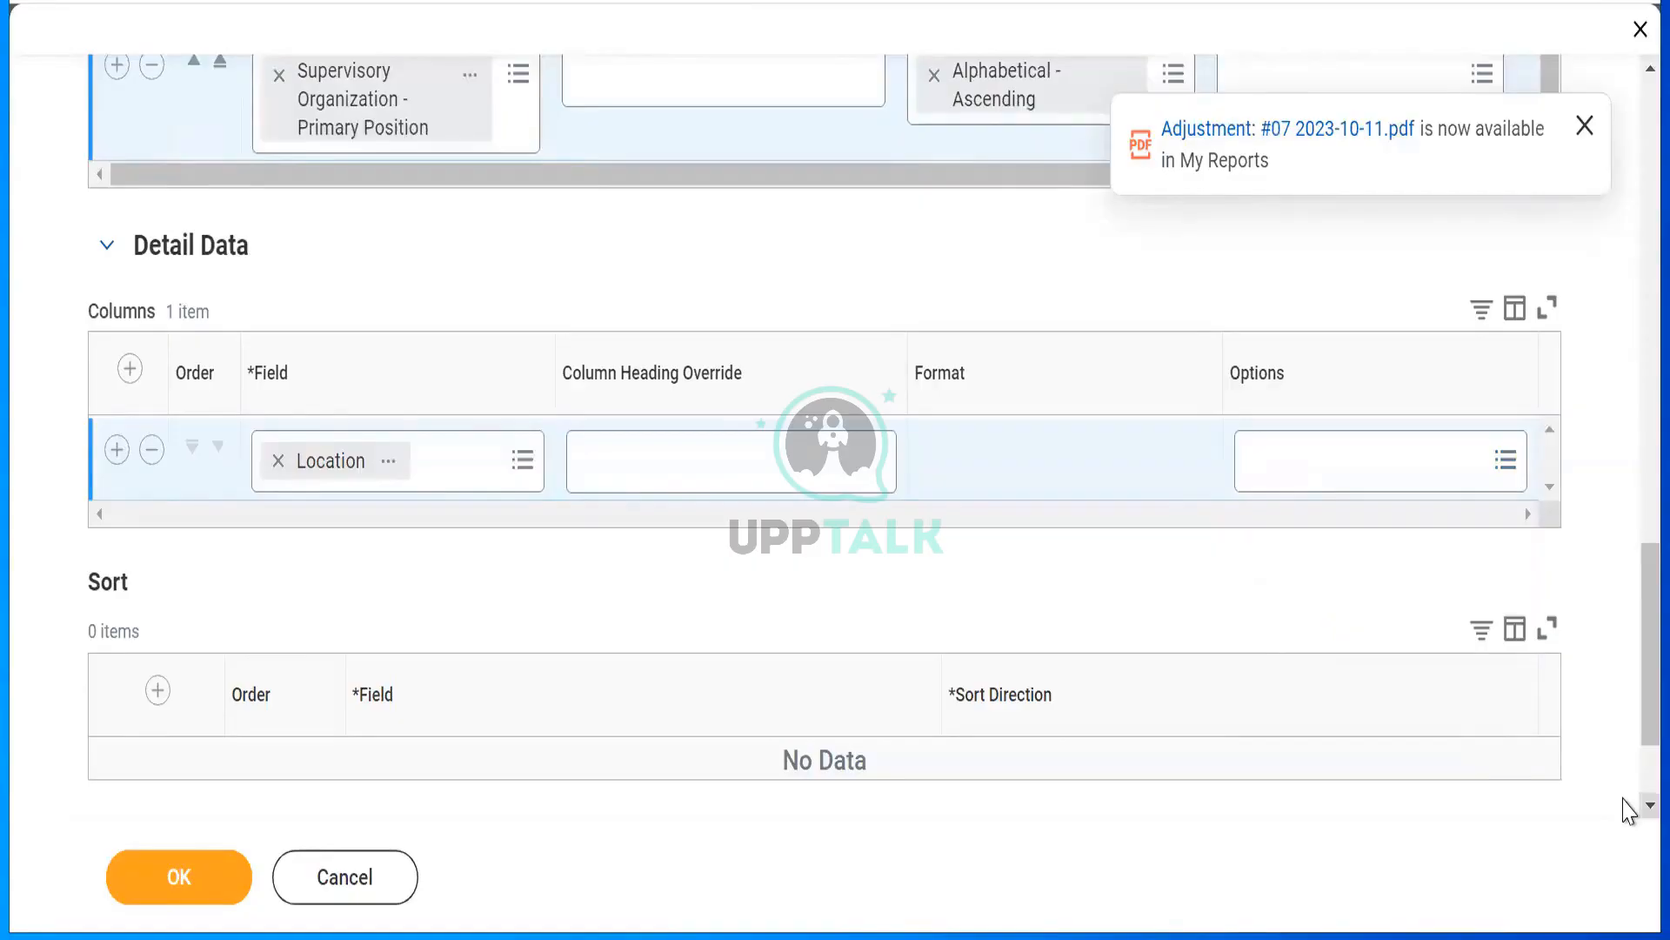
# Add Manager - Level 01 as the second detail data column, checking its field description before choosing it.
pyautogui.click(117, 450)
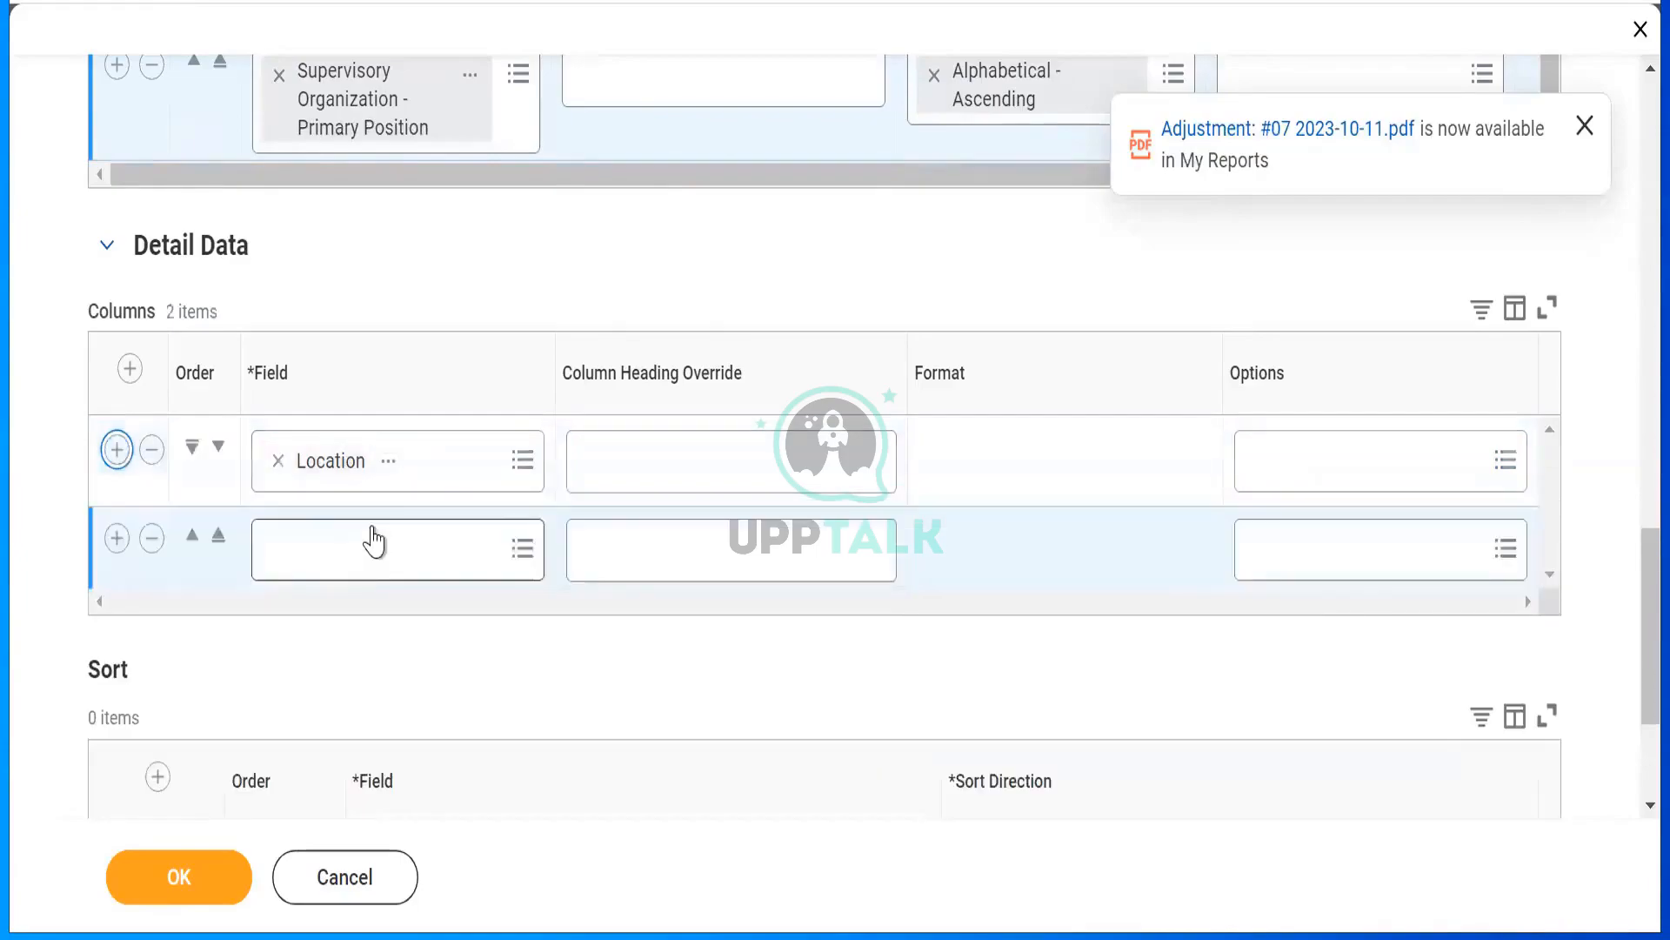
pyautogui.click(370, 557)
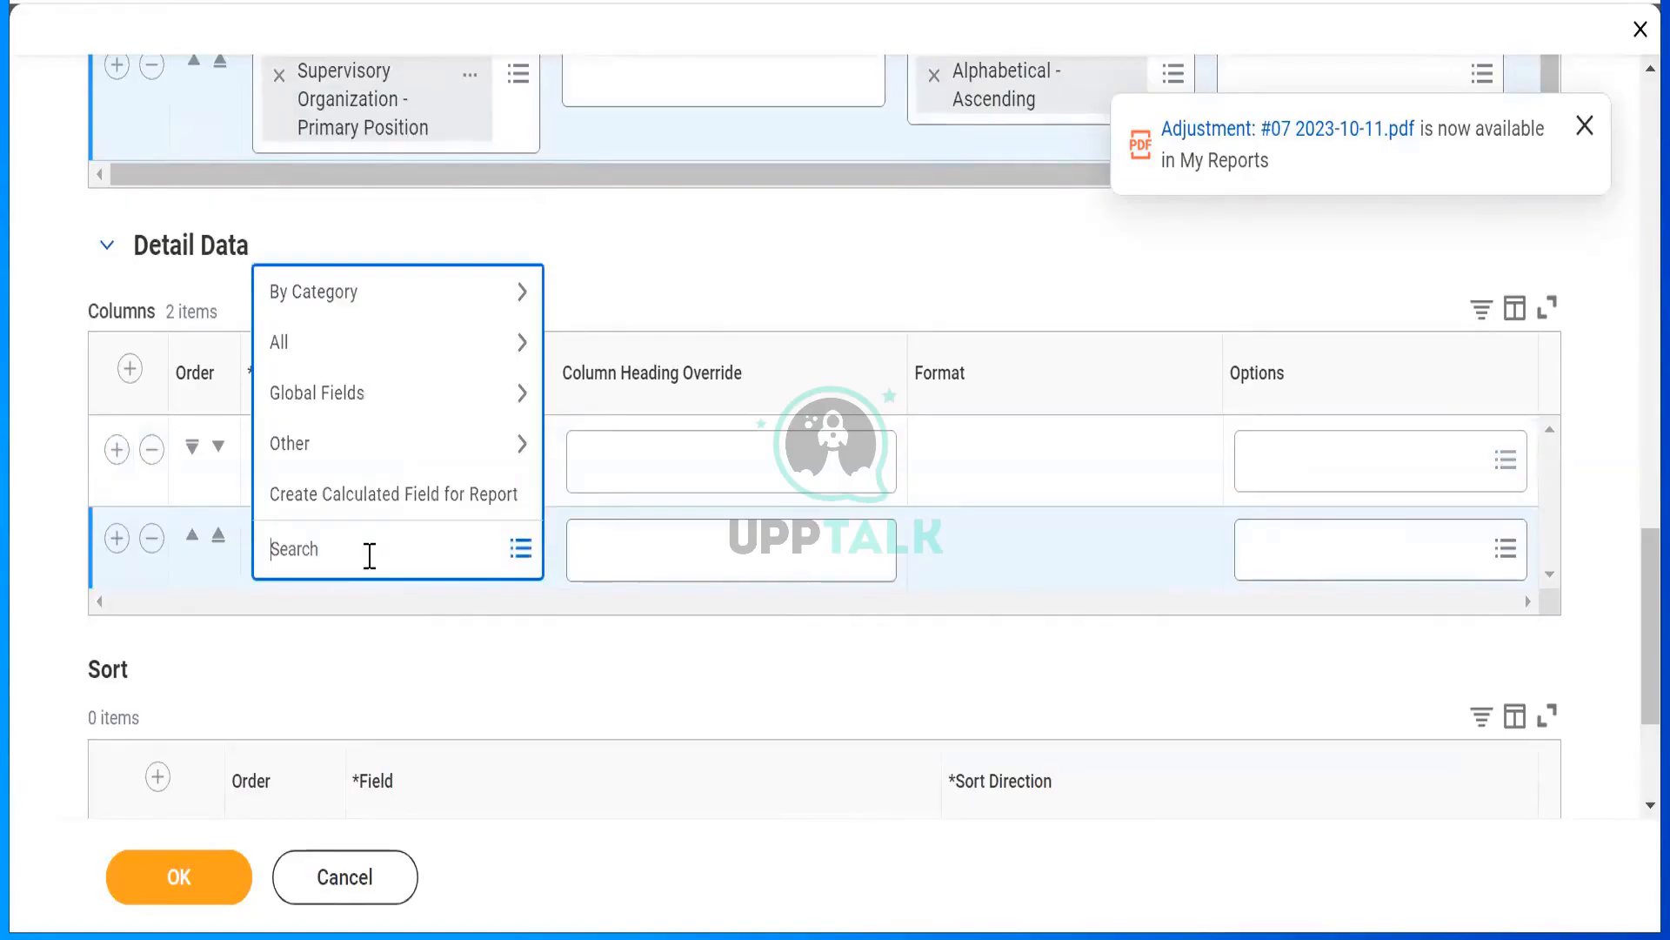
pyautogui.write('manager')
pyautogui.press('Return')
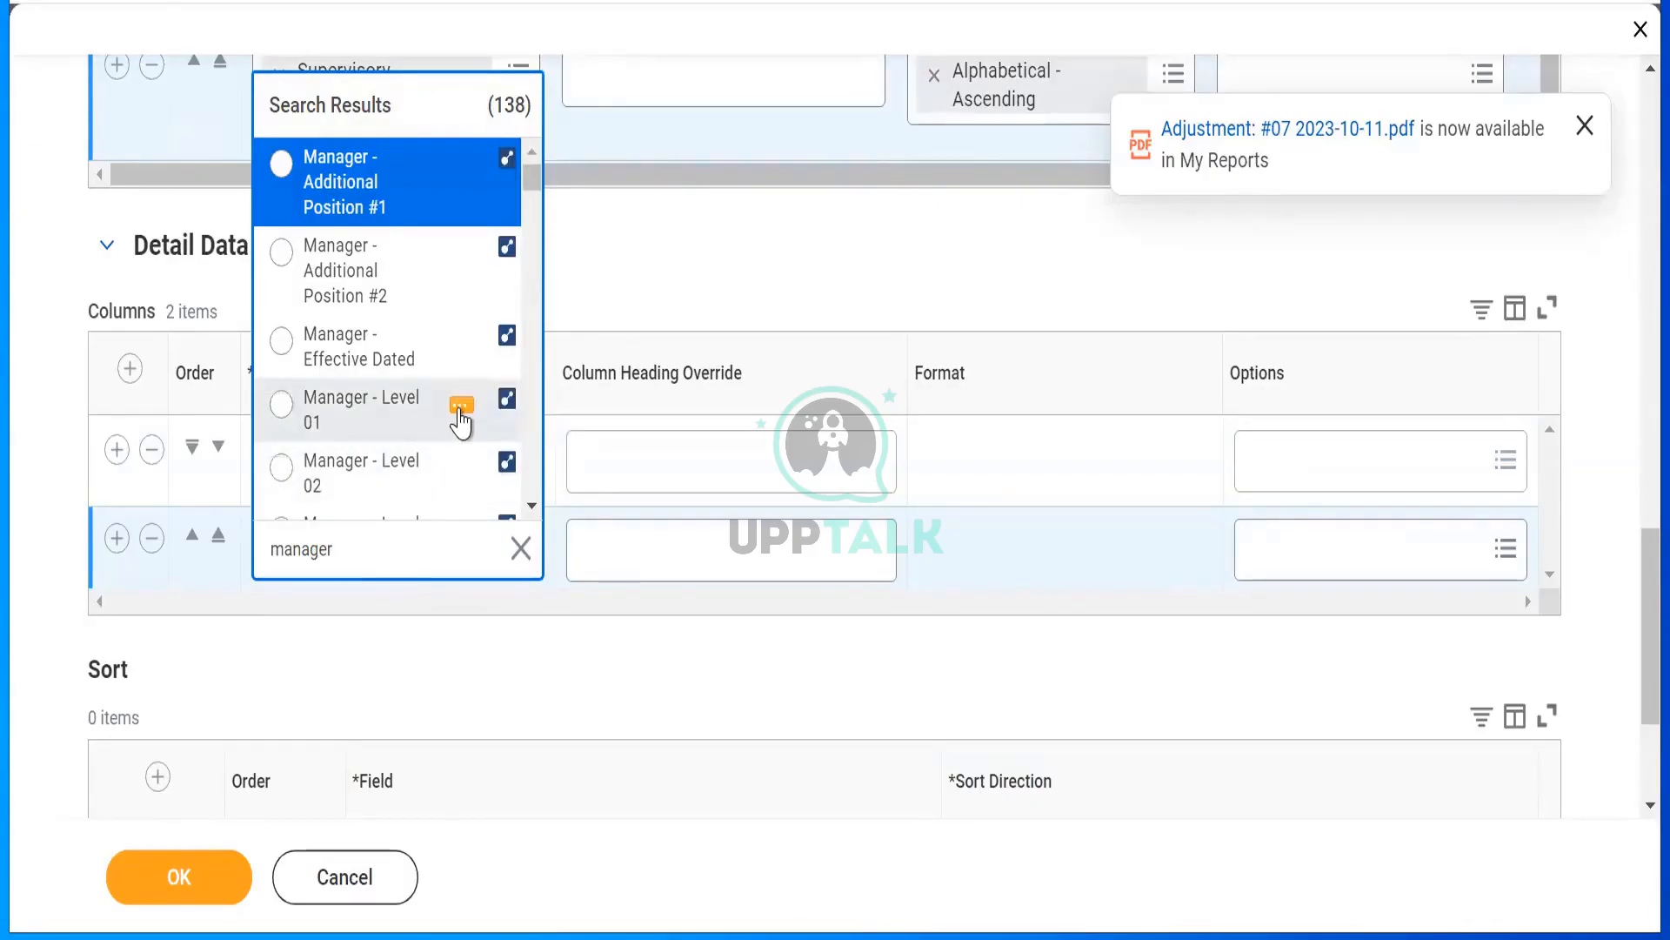
pyautogui.click(460, 414)
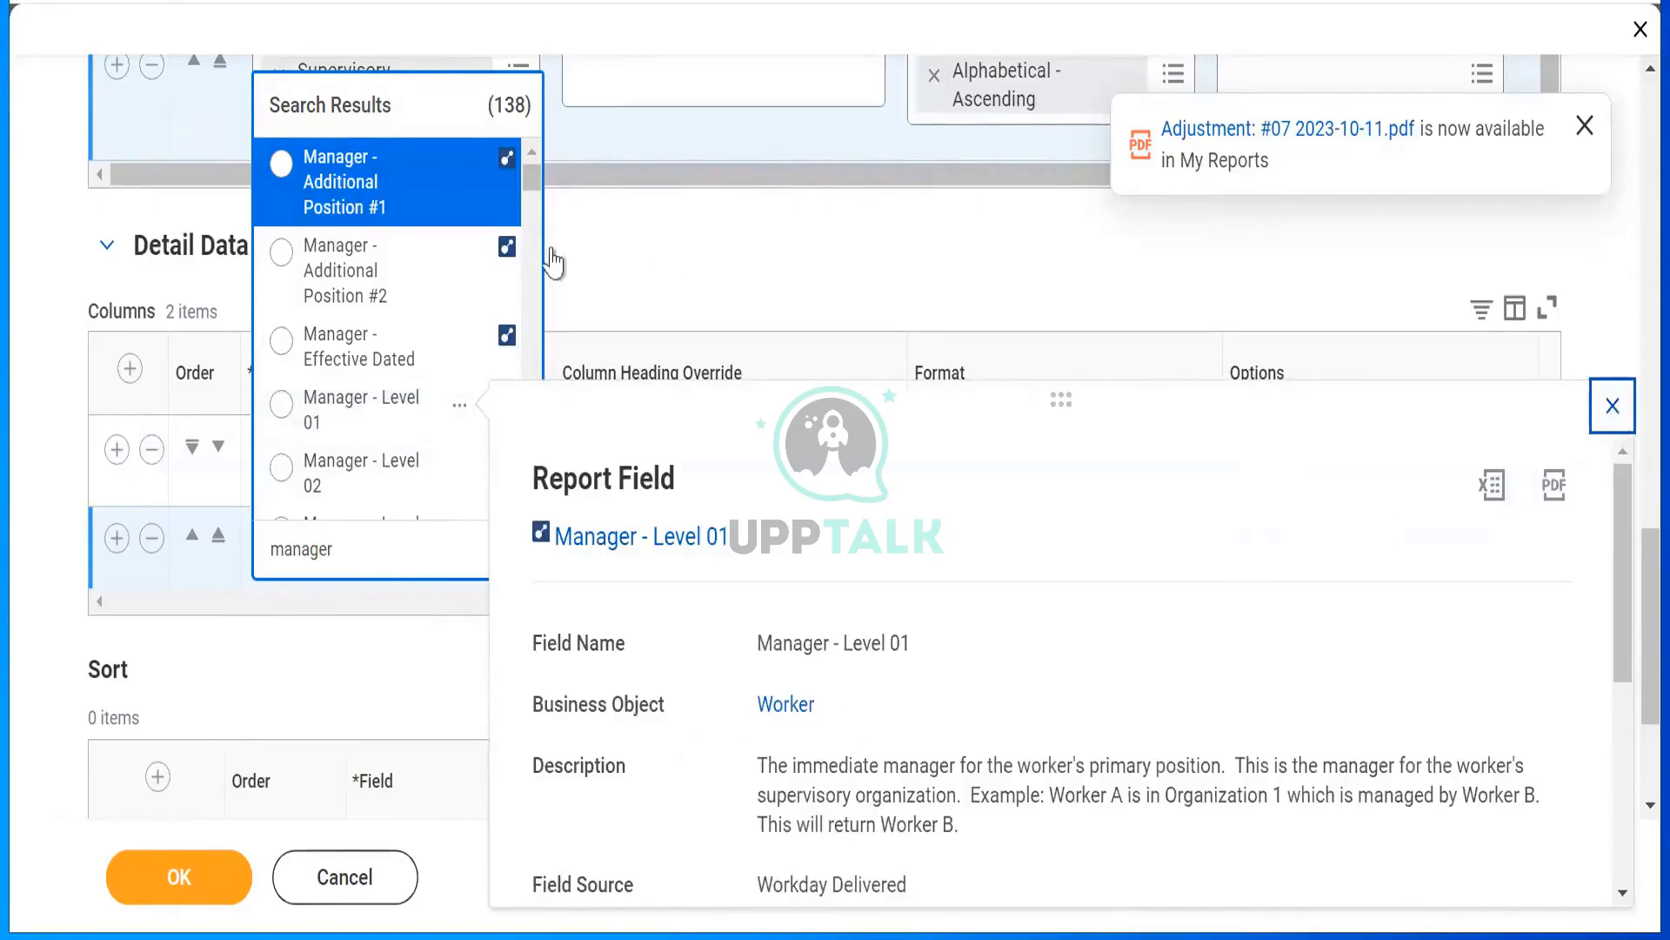
pyautogui.click(284, 412)
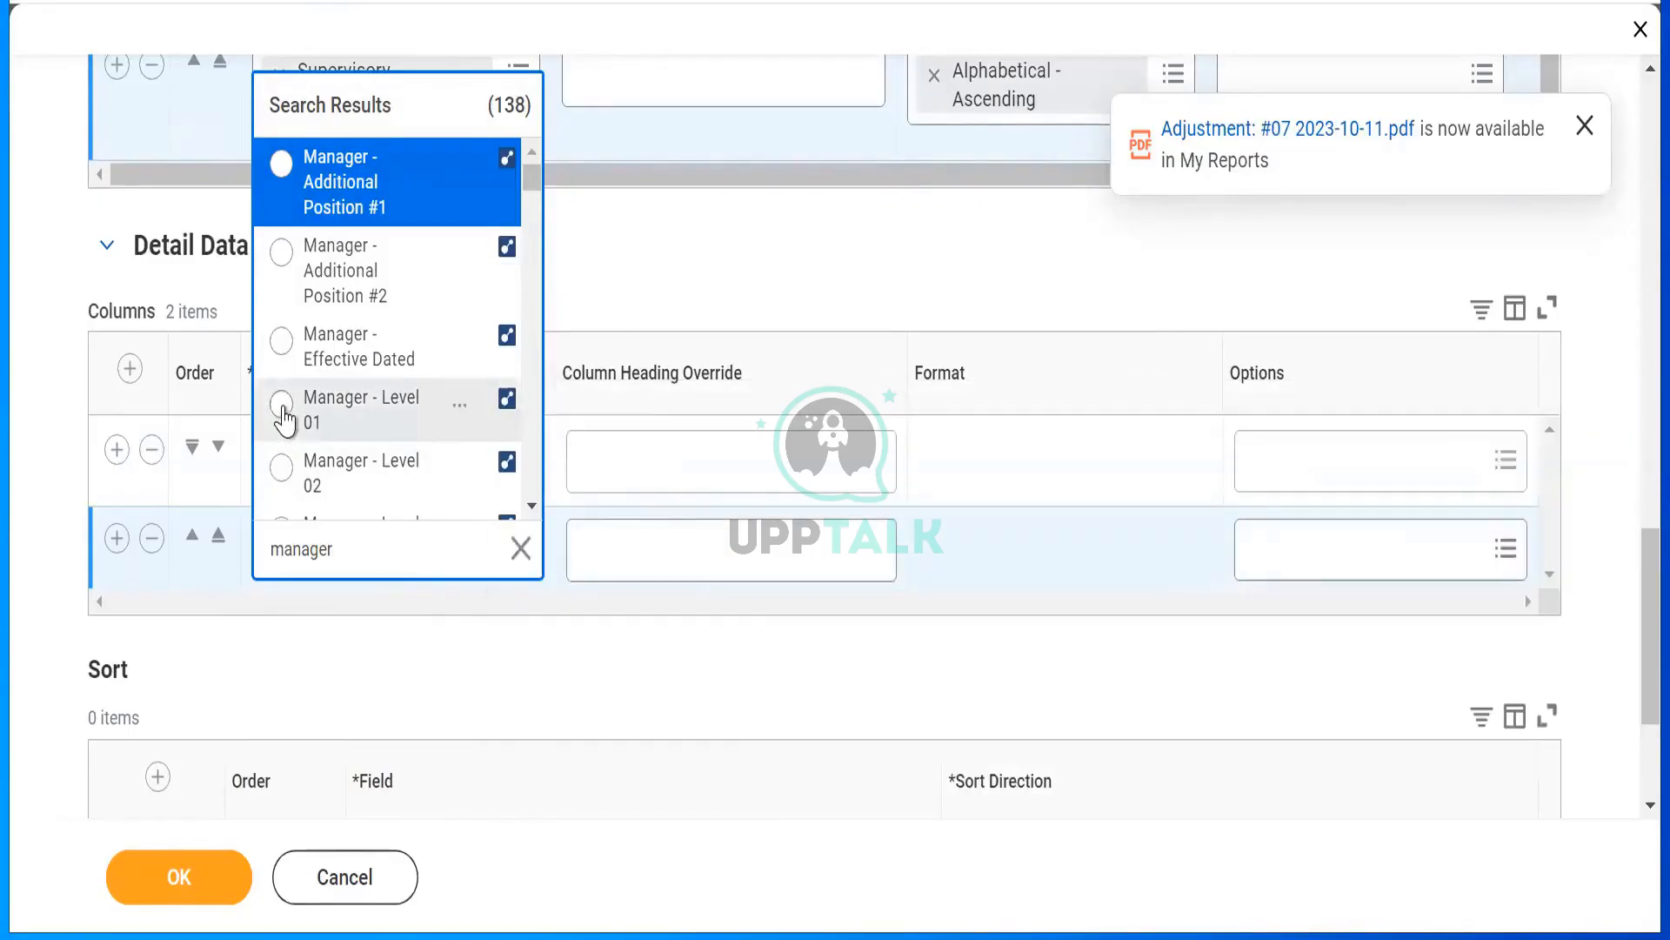
pyautogui.click(283, 412)
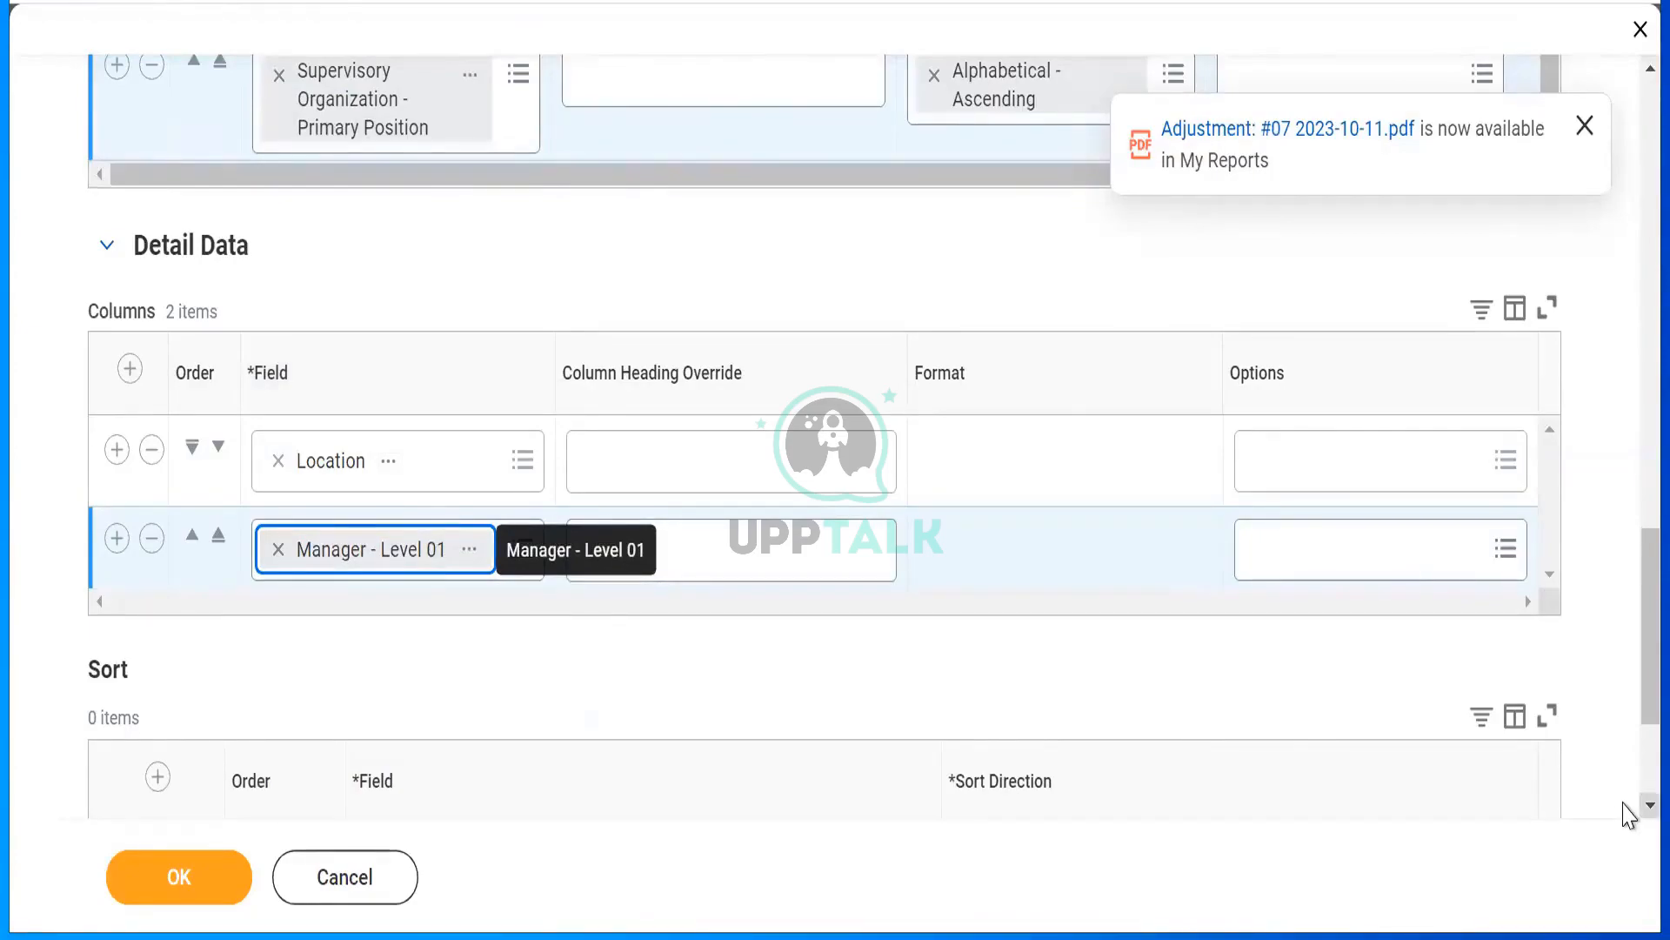
# Add a filter condition on instances using the Location Address - Country field.
pyautogui.scroll(-2, 1629, 815)
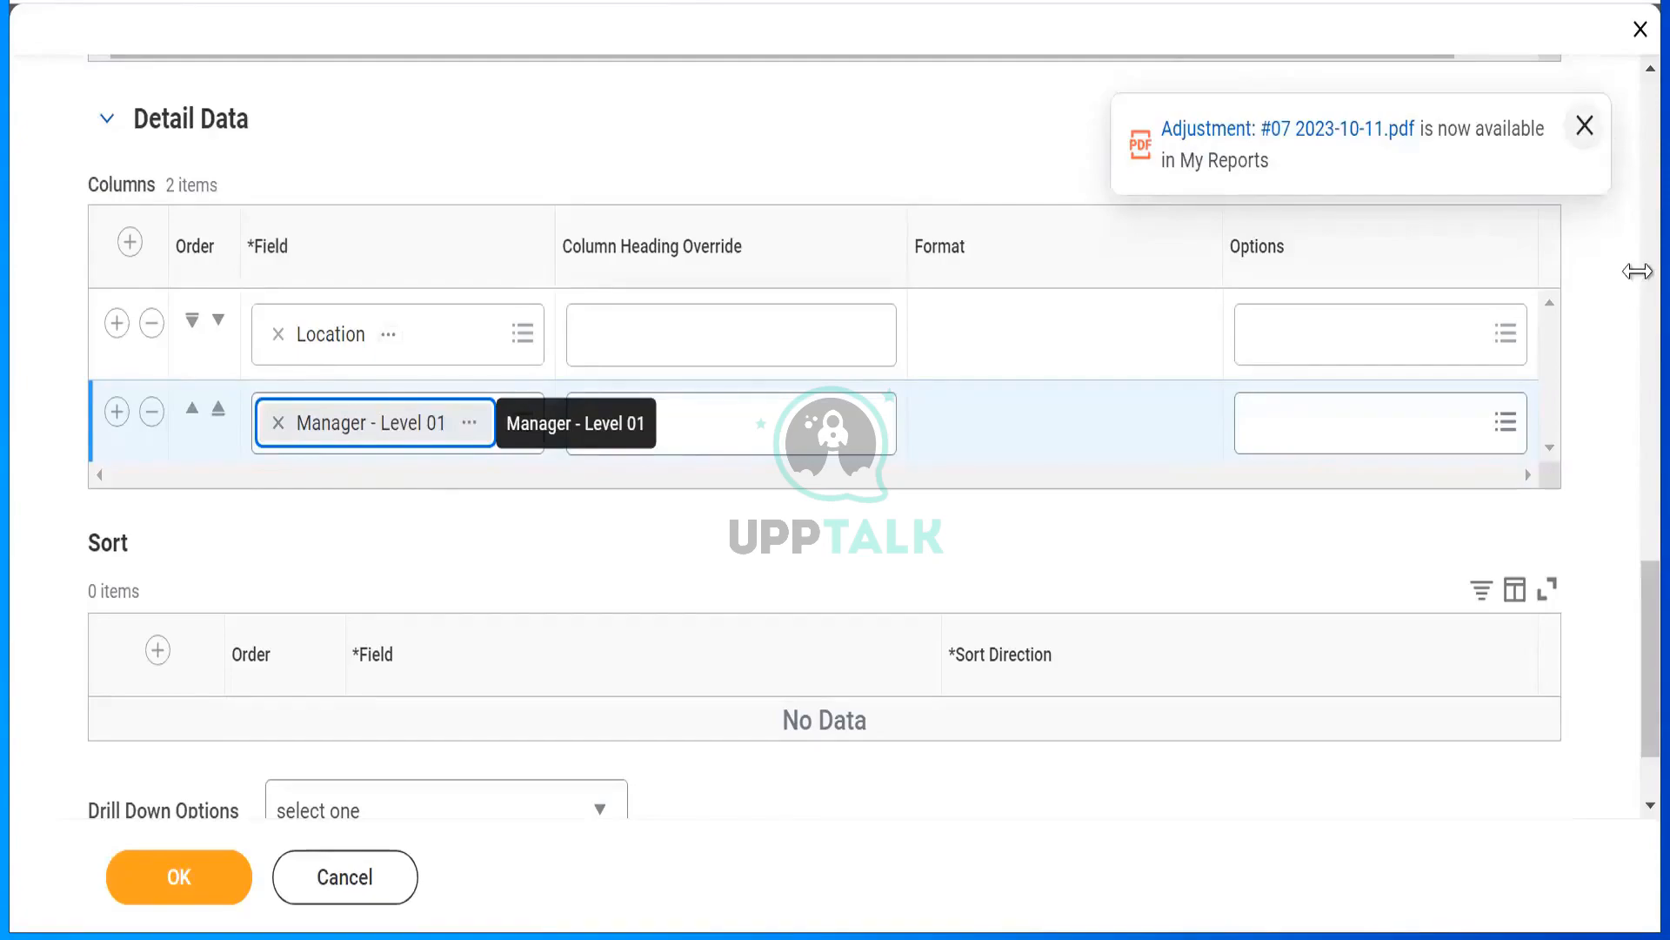
pyautogui.scroll(5, 1630, 298)
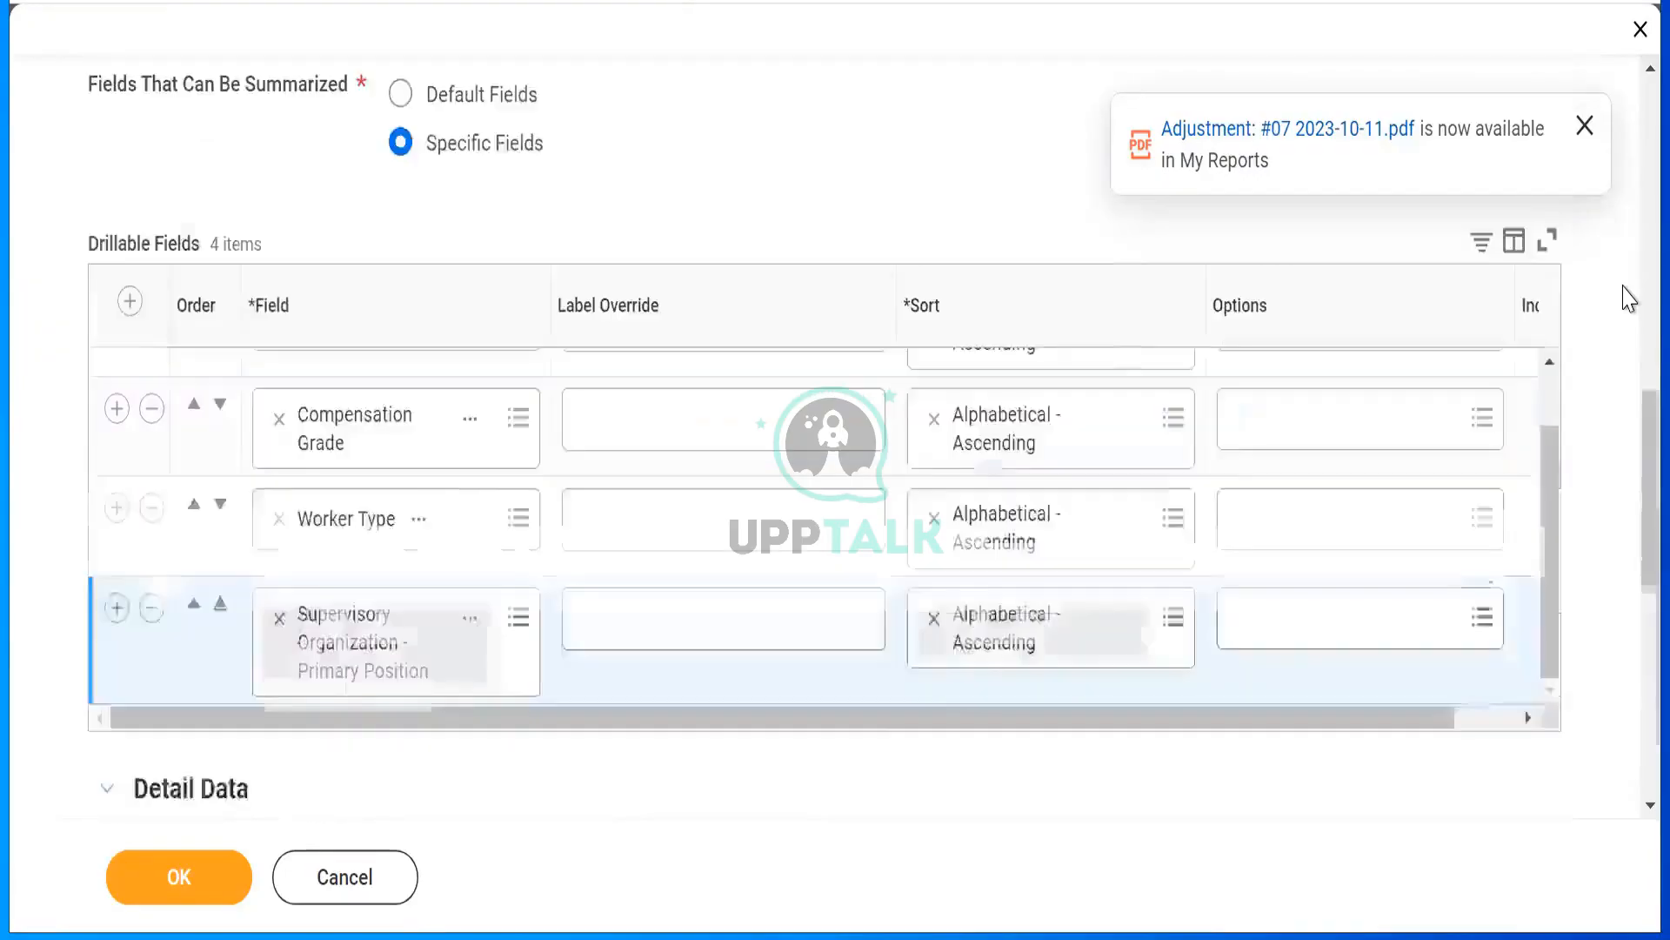
pyautogui.scroll(5, 1629, 299)
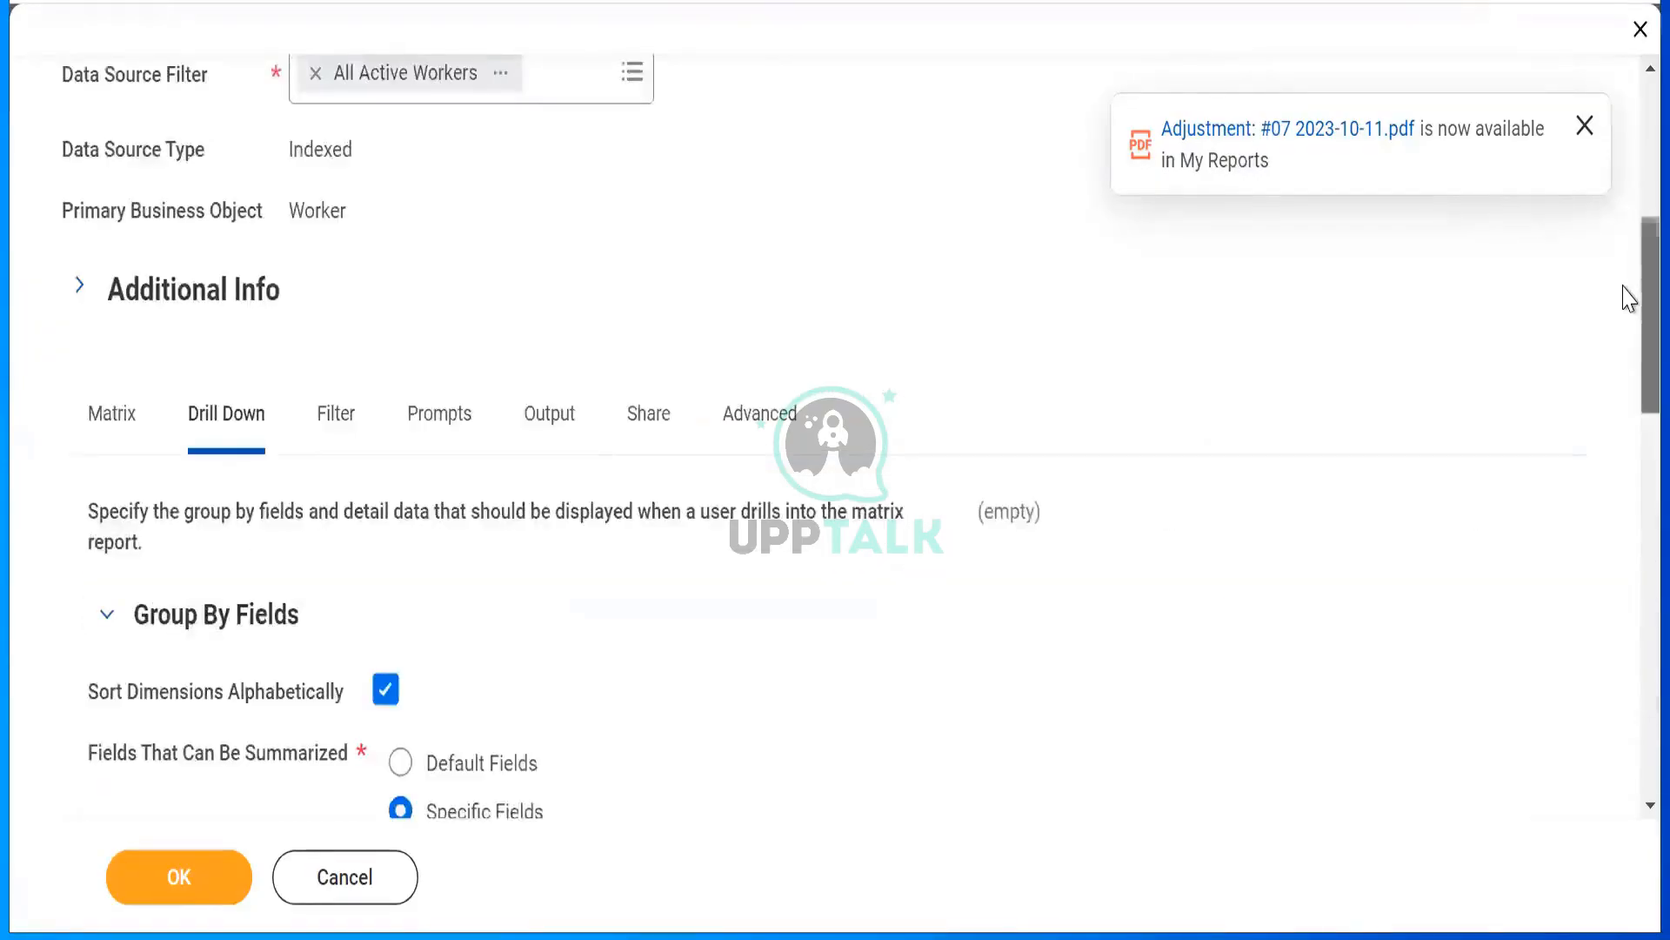
pyautogui.click(341, 419)
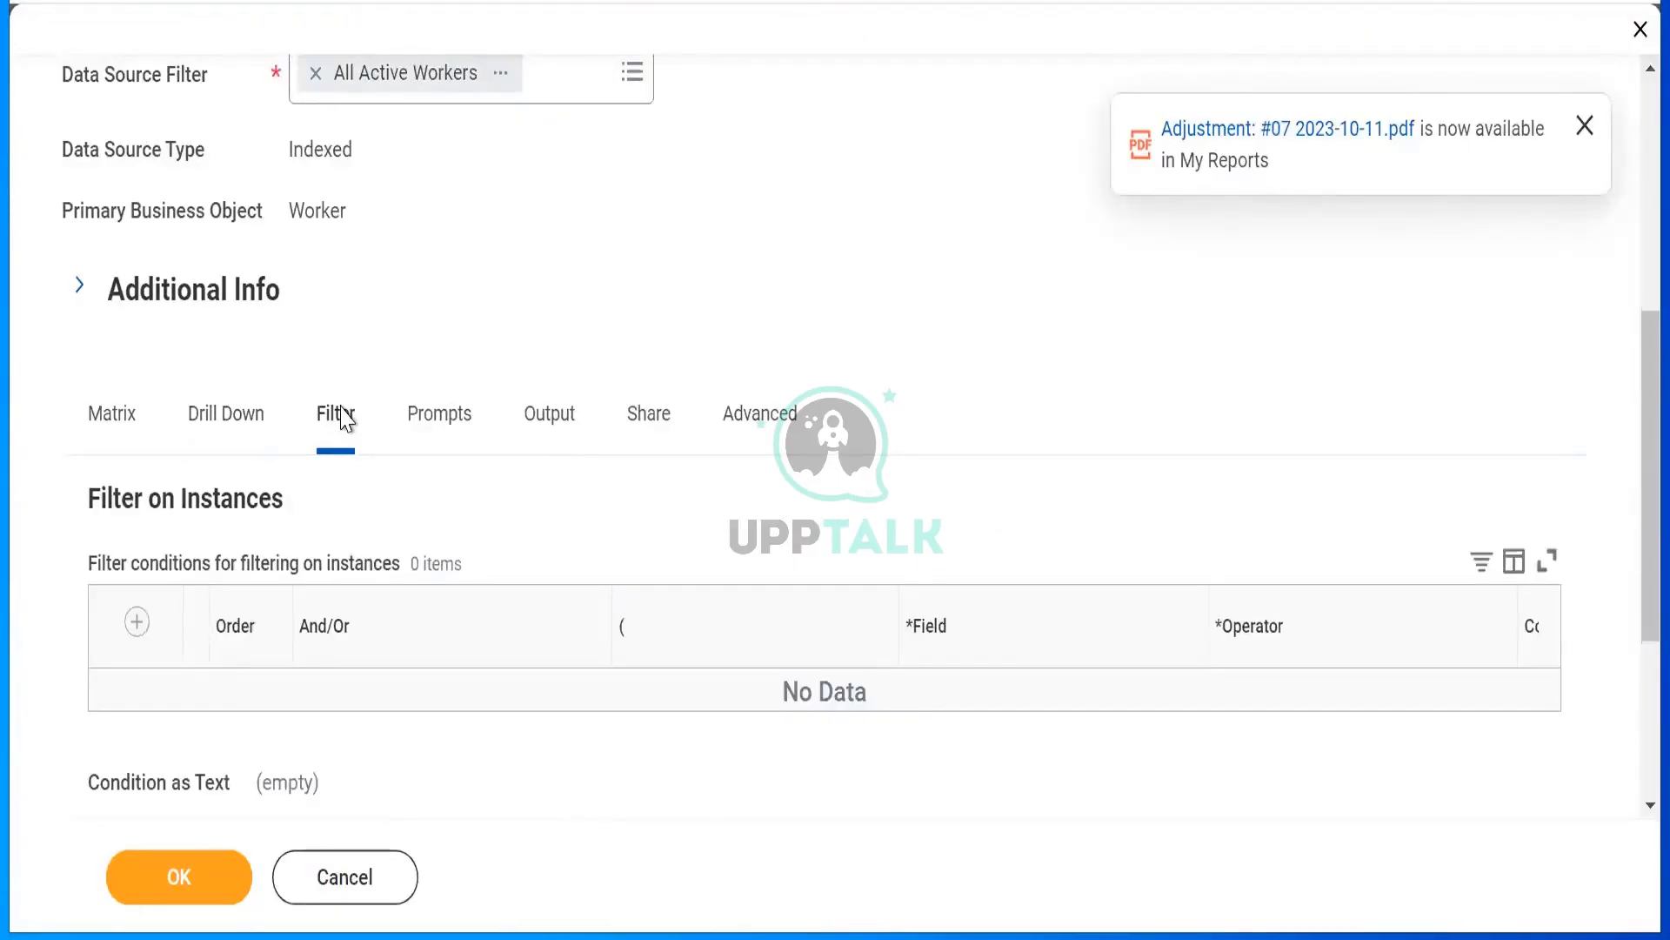
pyautogui.click(137, 623)
pyautogui.click(137, 623)
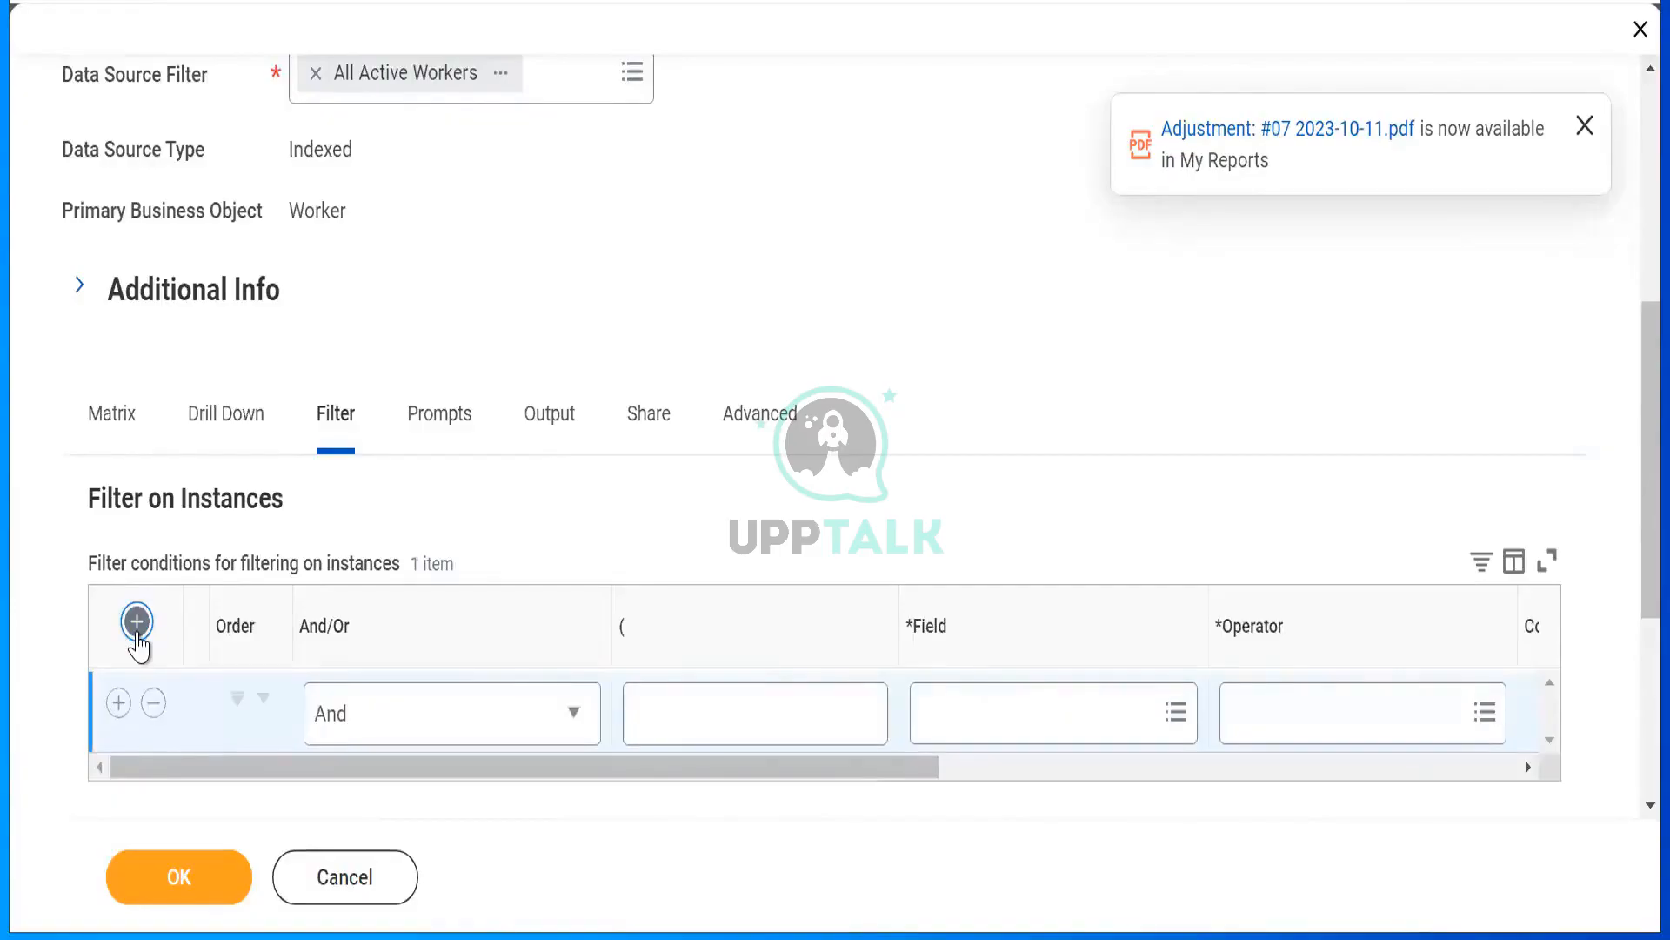
pyautogui.click(1174, 715)
pyautogui.click(1175, 715)
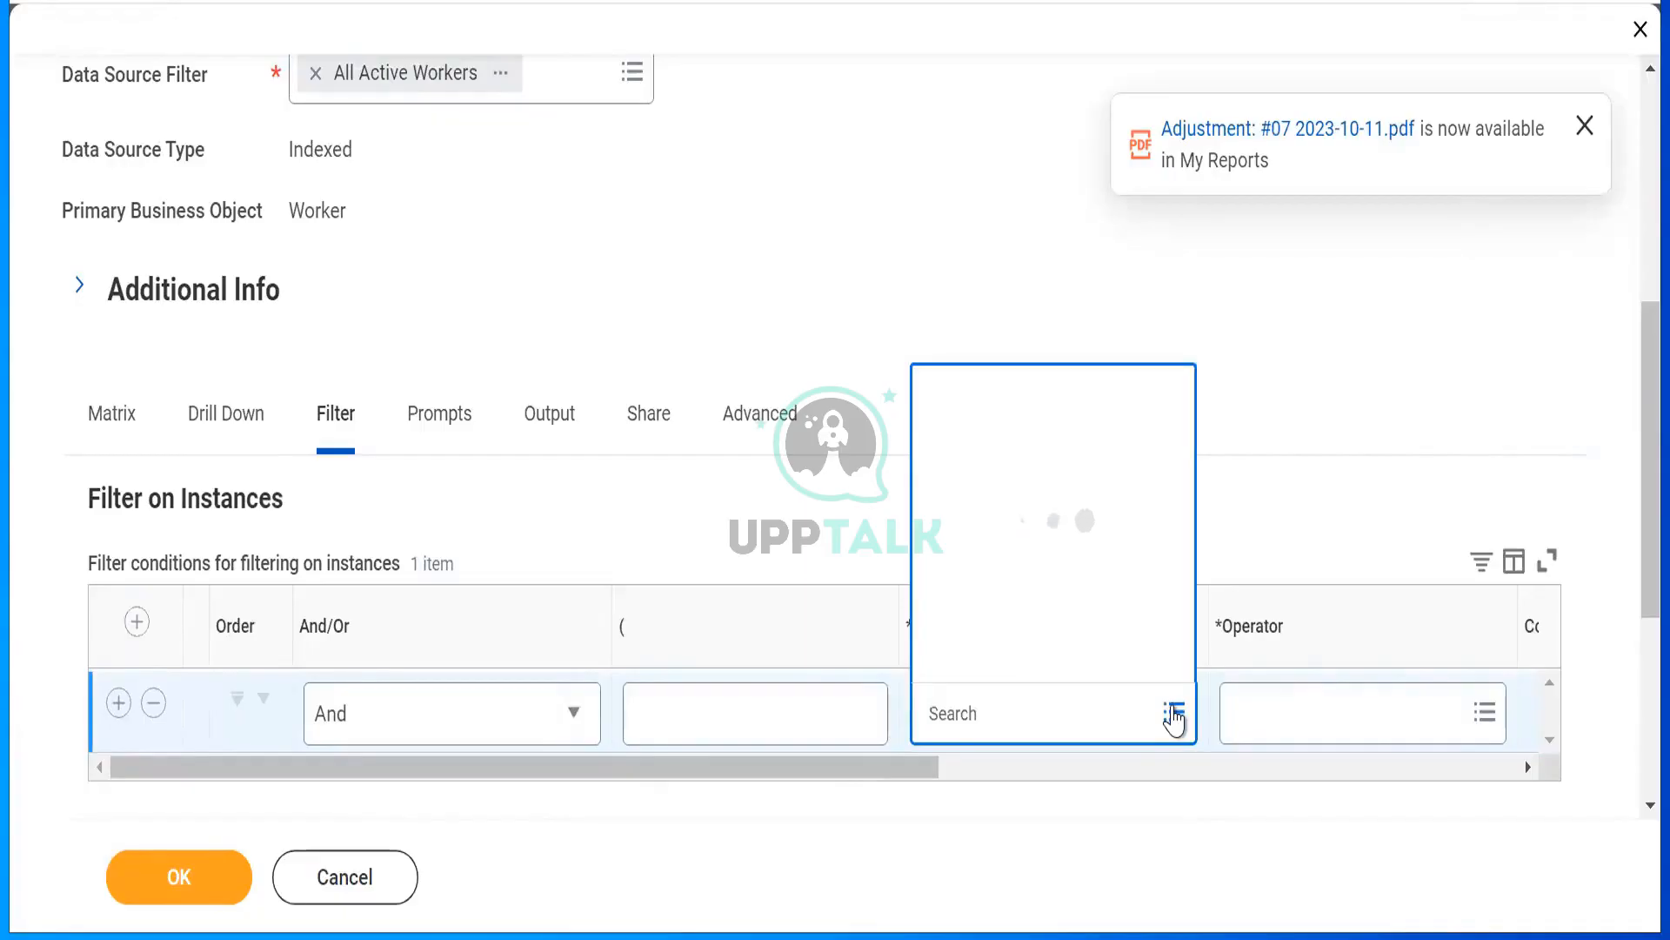
pyautogui.write('country')
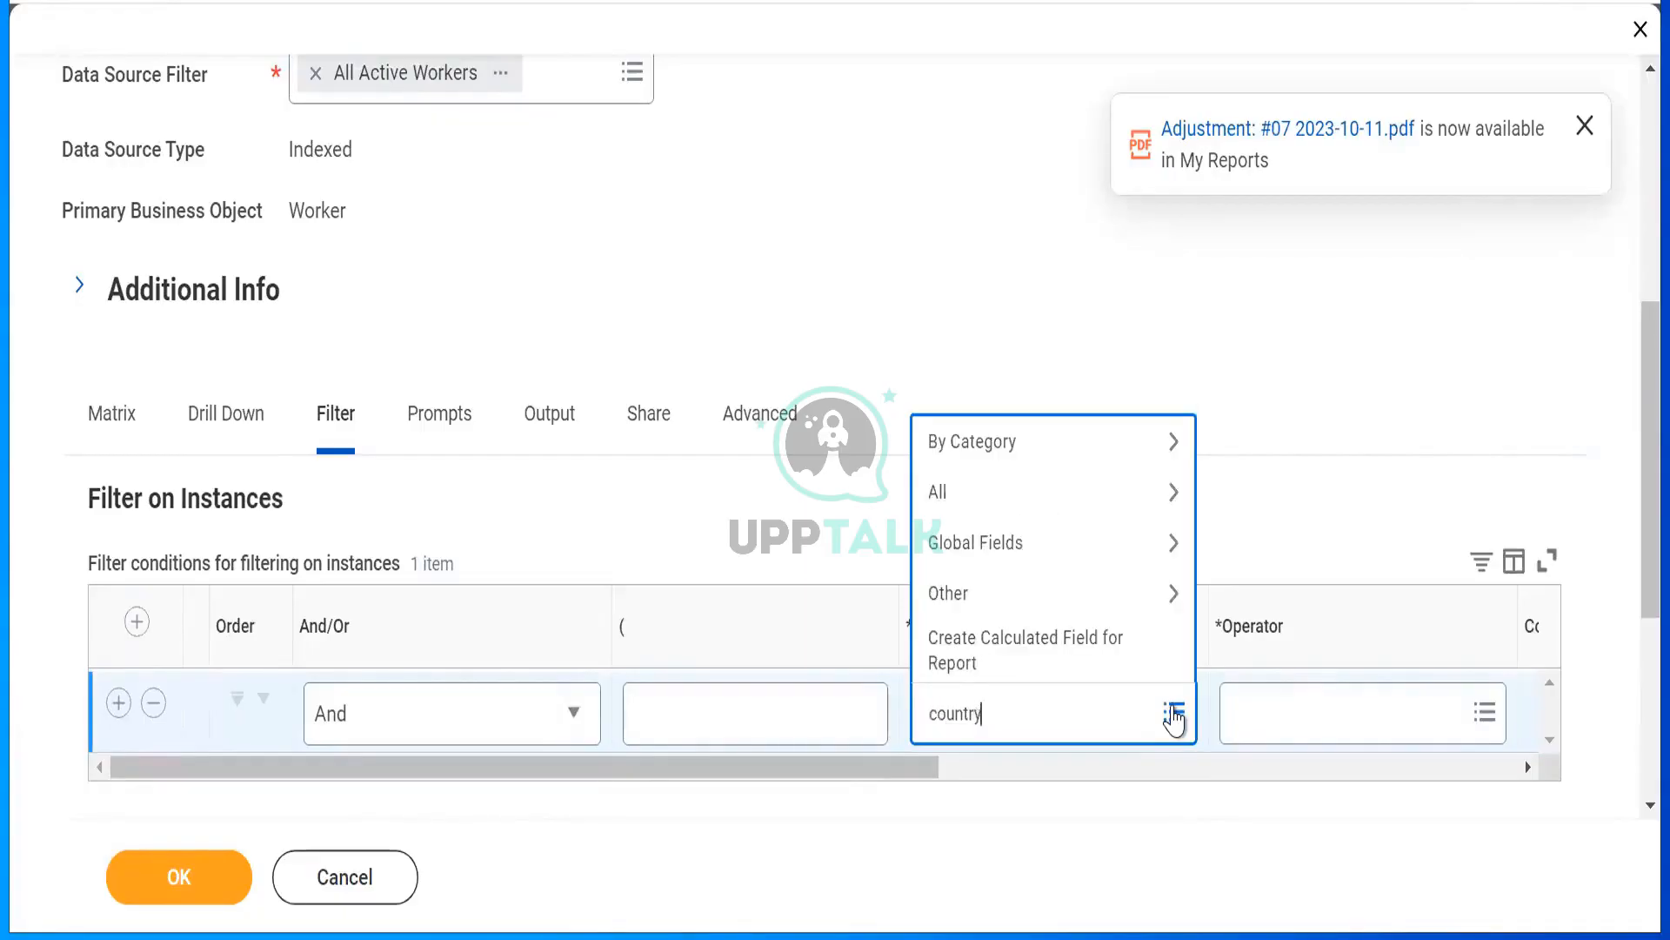
pyautogui.press('Return')
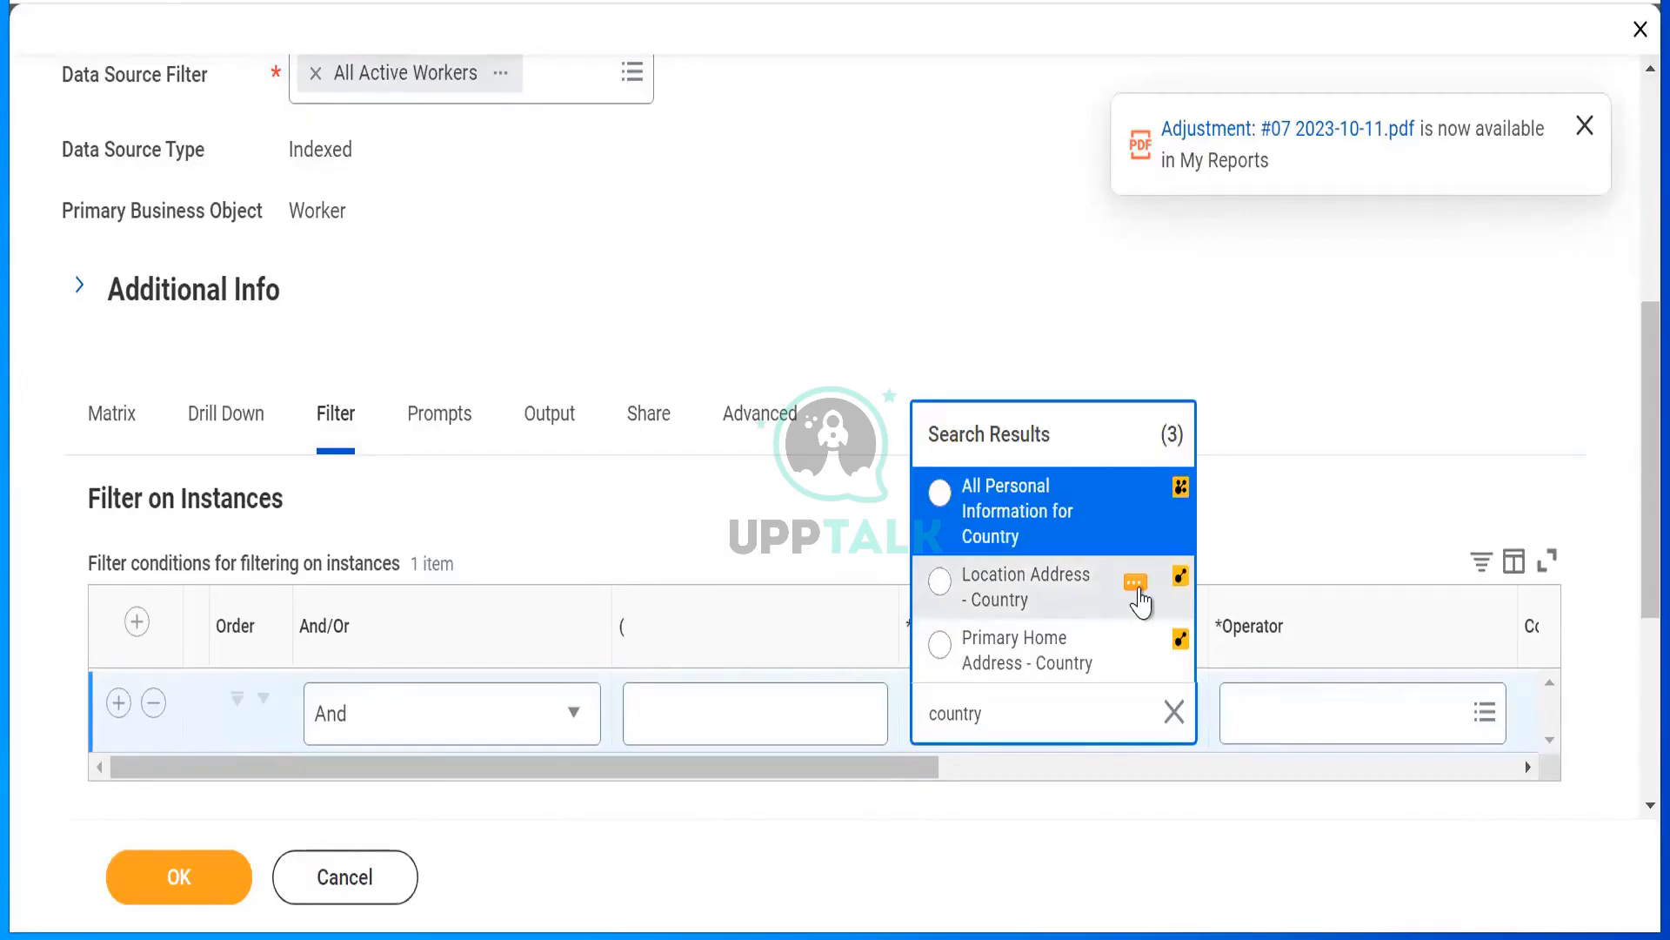
pyautogui.click(1135, 583)
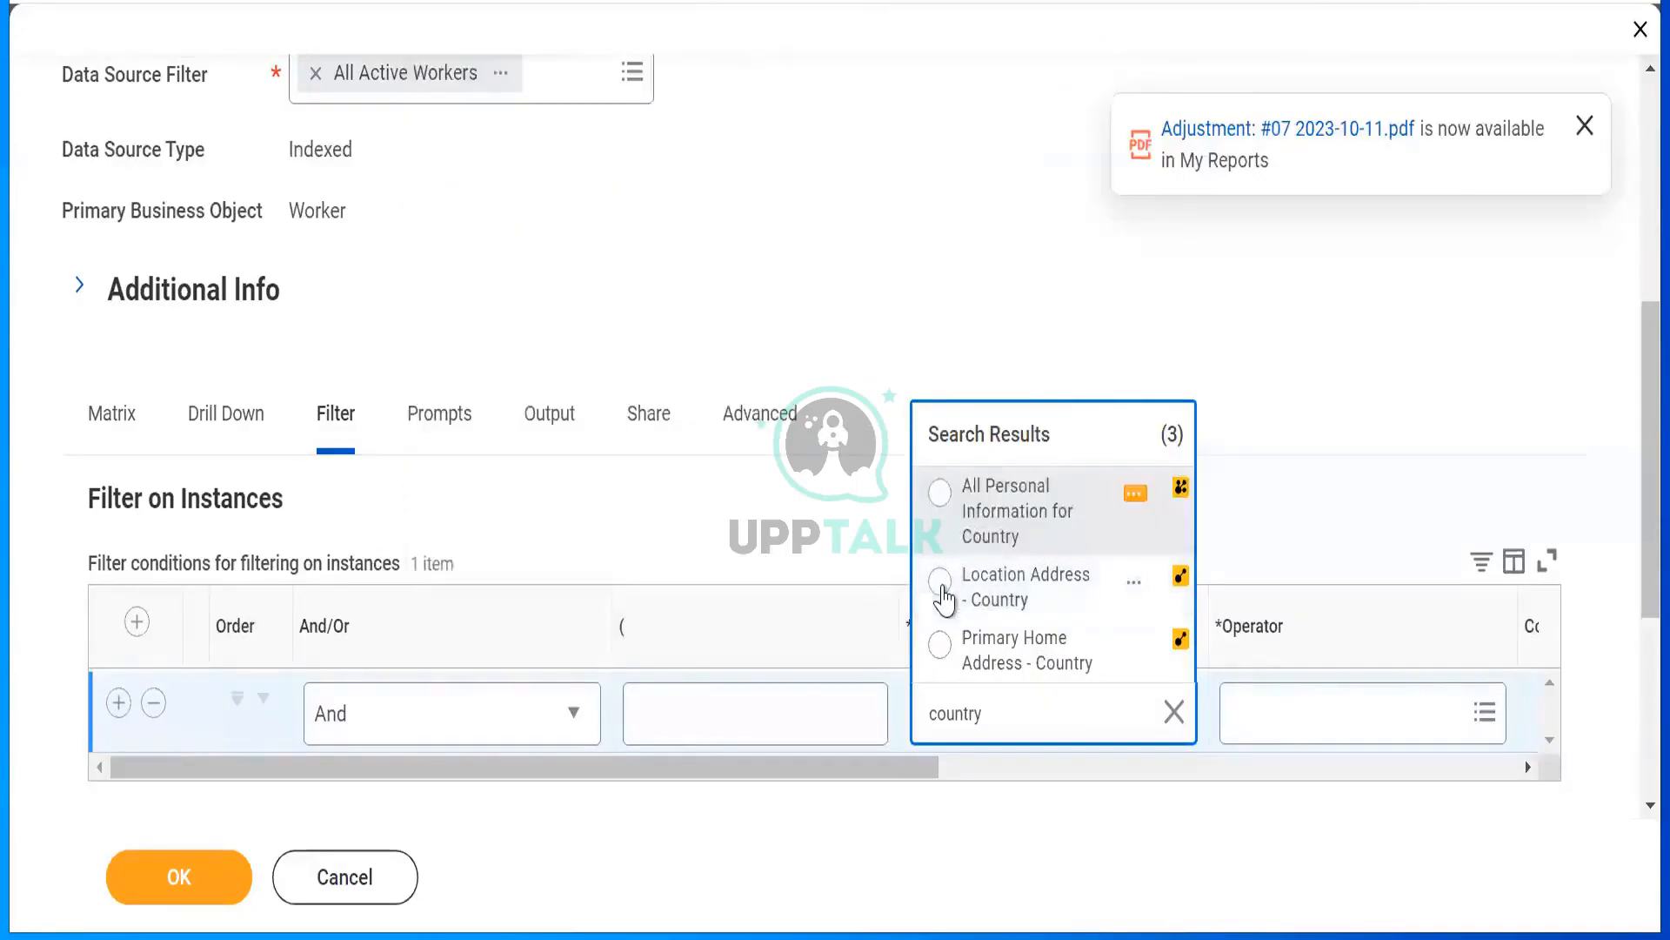
pyautogui.click(943, 589)
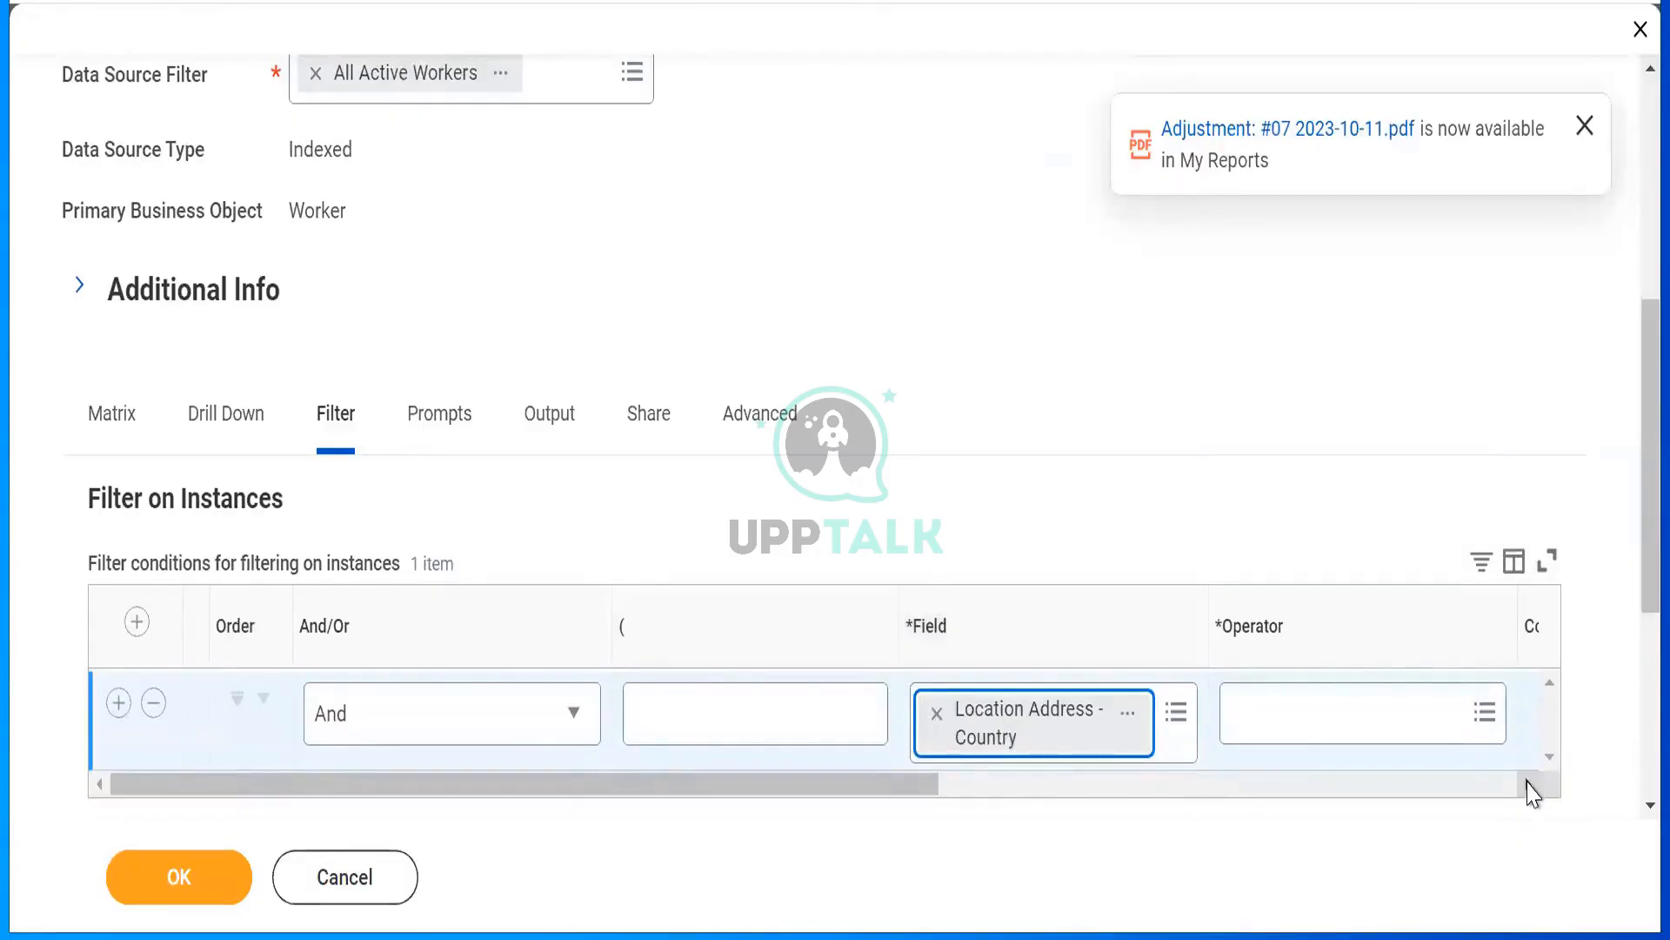
# Complete the country filter with operator "in the selection list", comparison type "Value specified in this filter" and value United States of America.
pyautogui.click(1533, 786)
pyautogui.click(1532, 786)
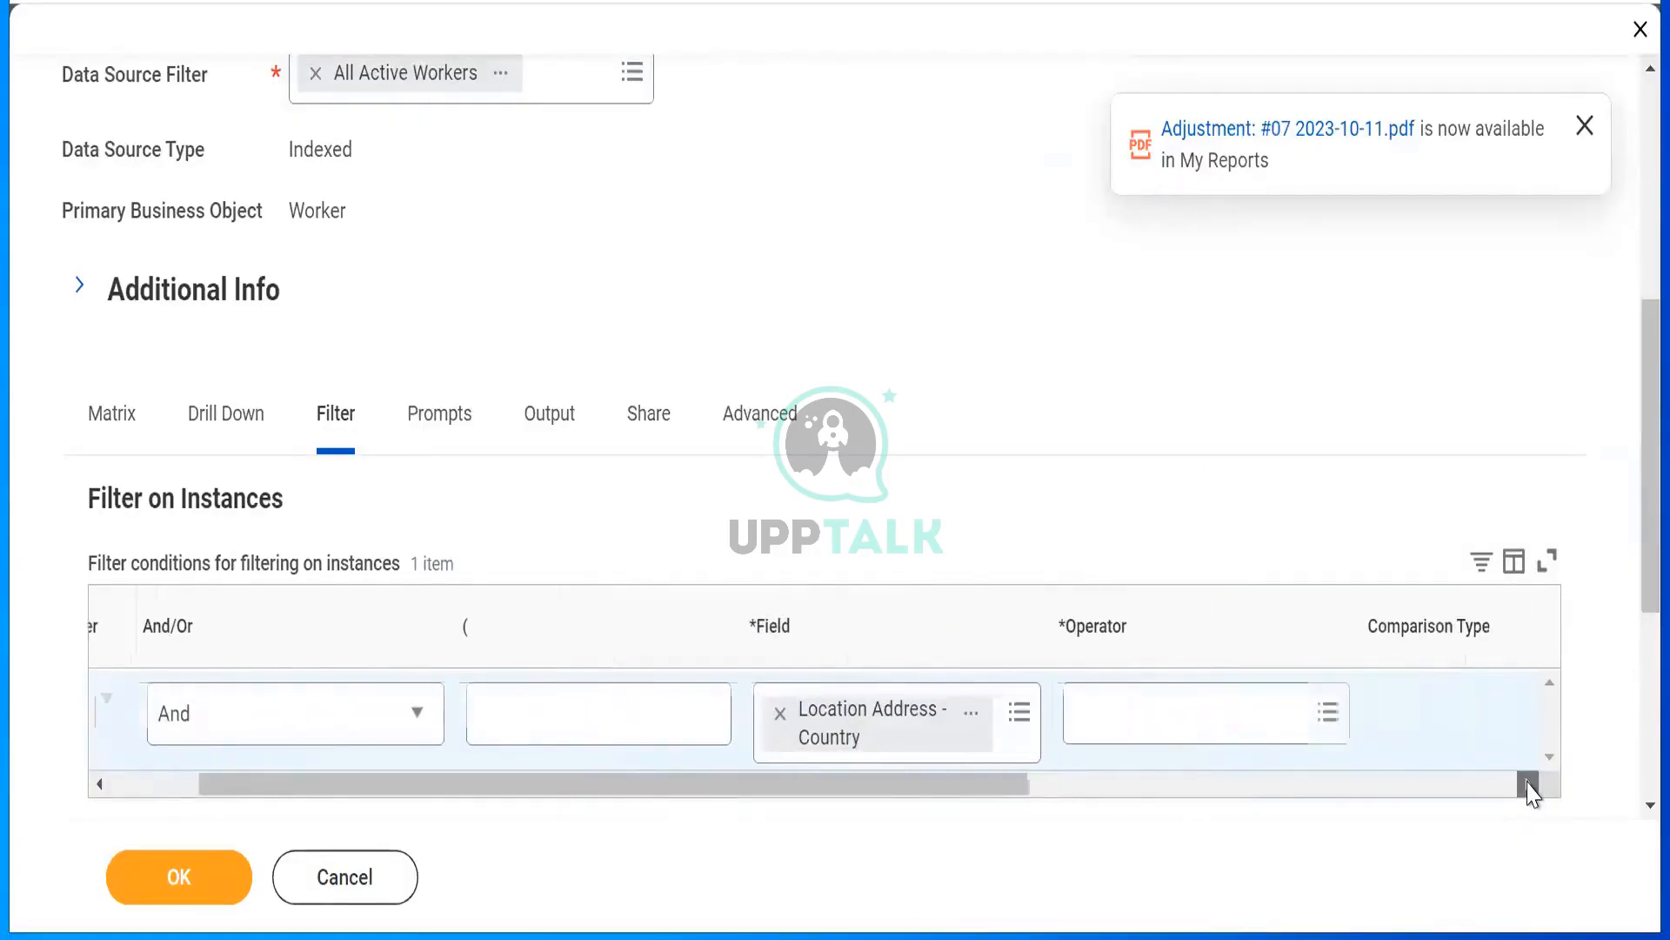
pyautogui.click(1171, 713)
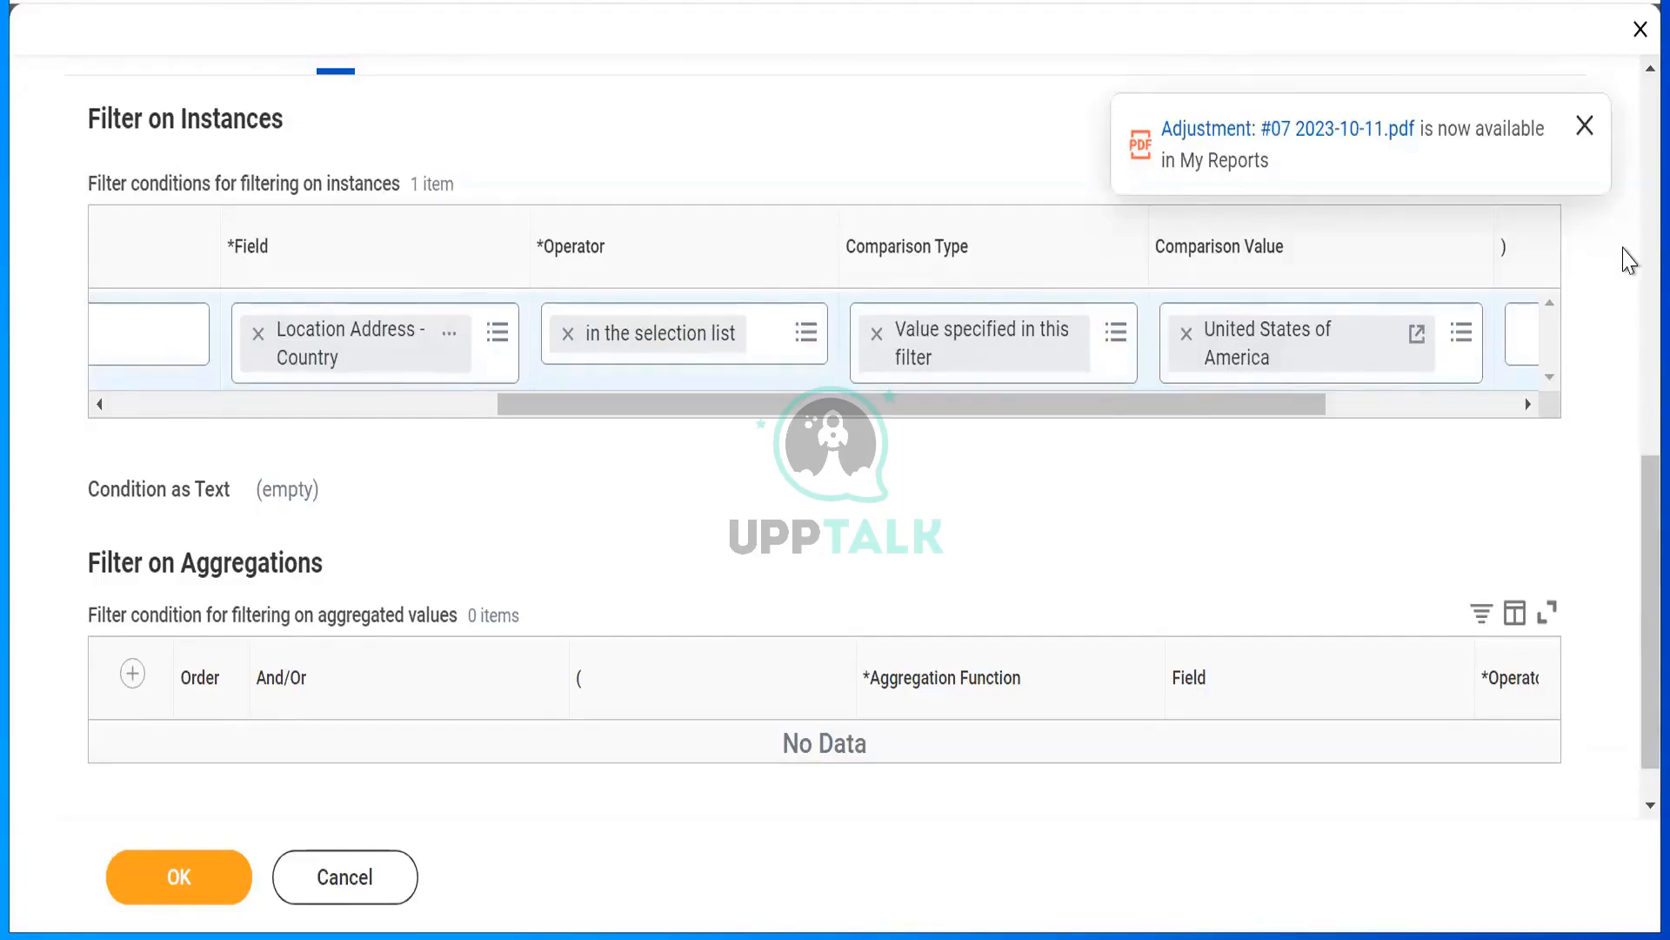
# Review the report's prompt instructions, prompt defaults and output type options without changing them.
pyautogui.scroll(8, 1630, 261)
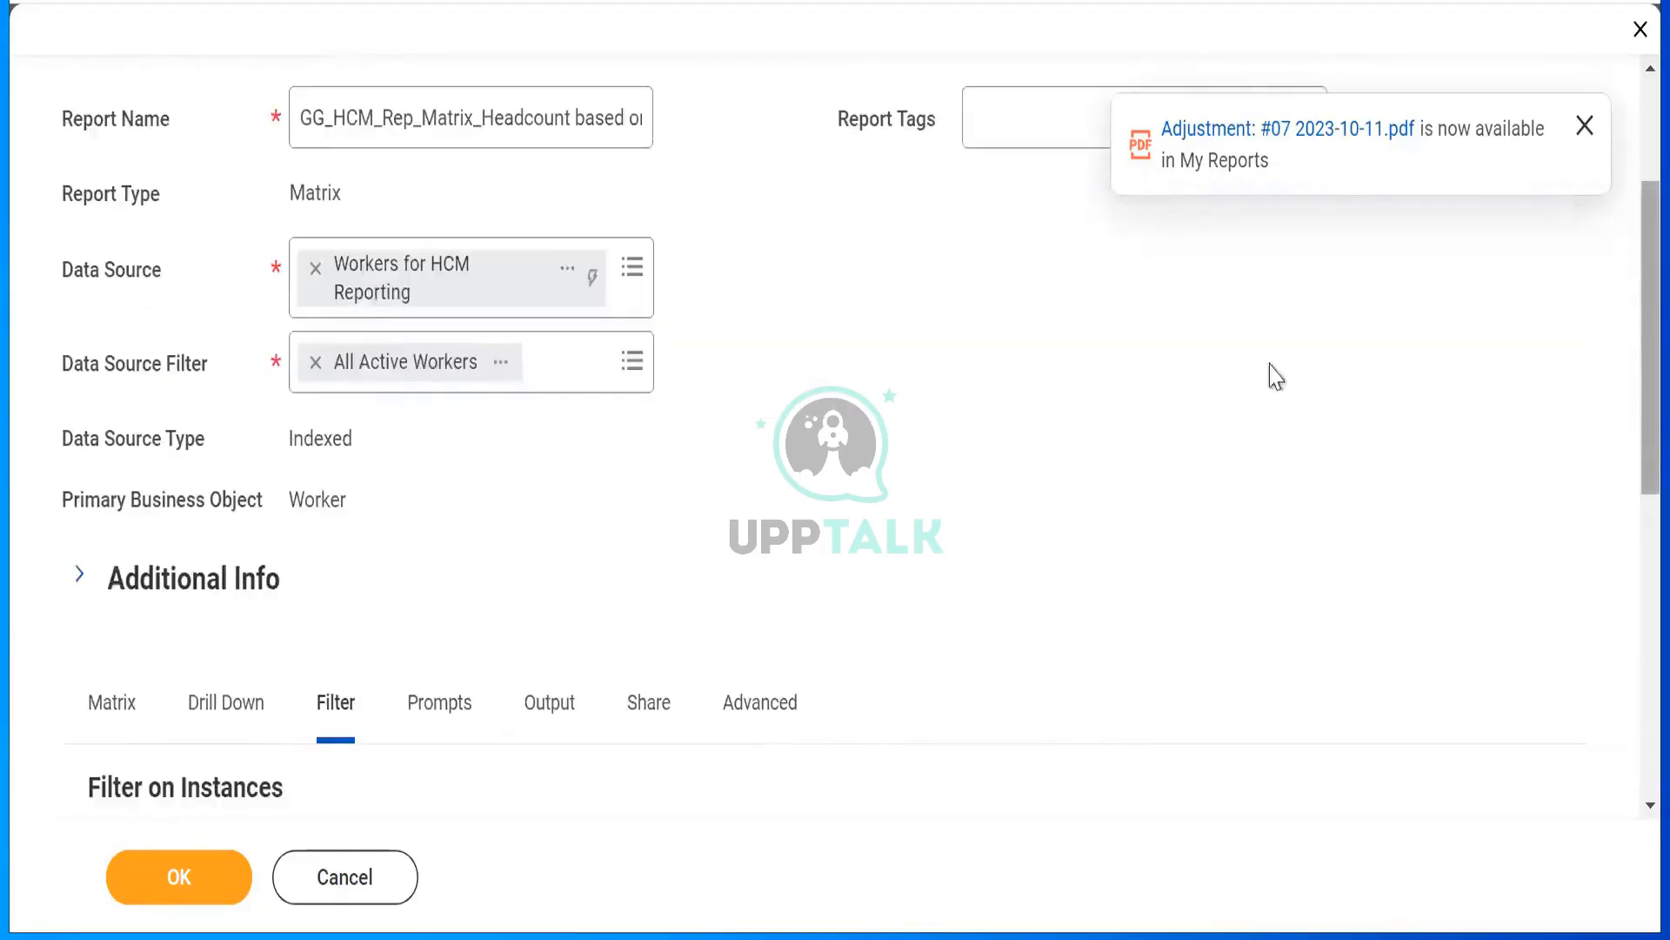
pyautogui.click(452, 715)
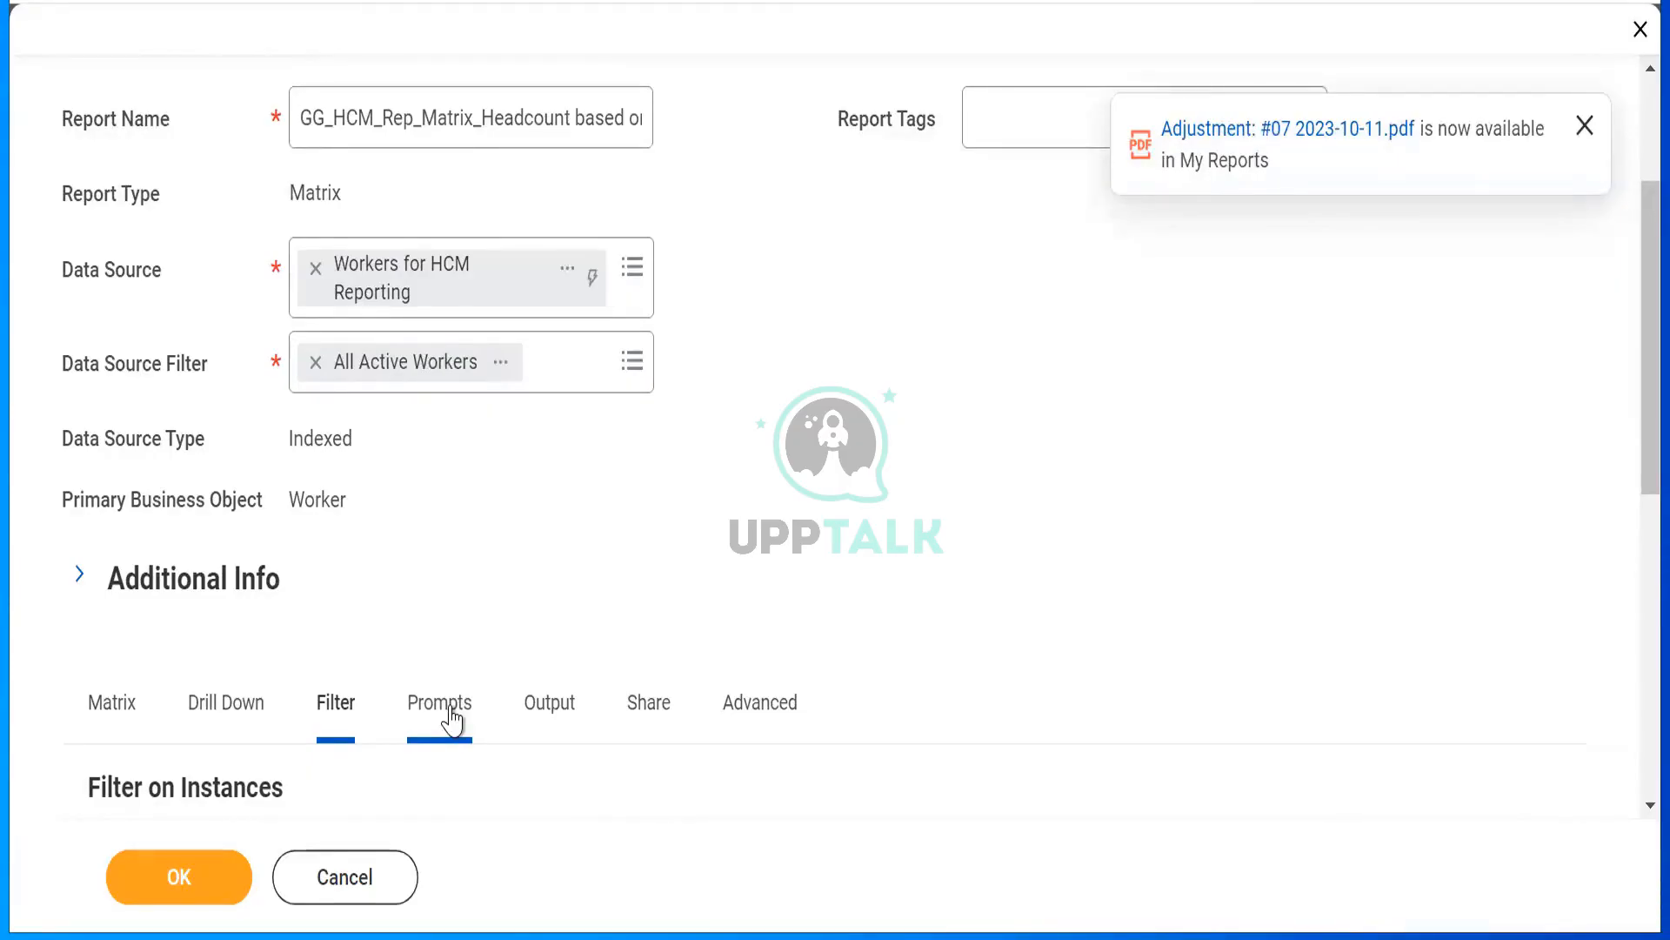
pyautogui.click(452, 718)
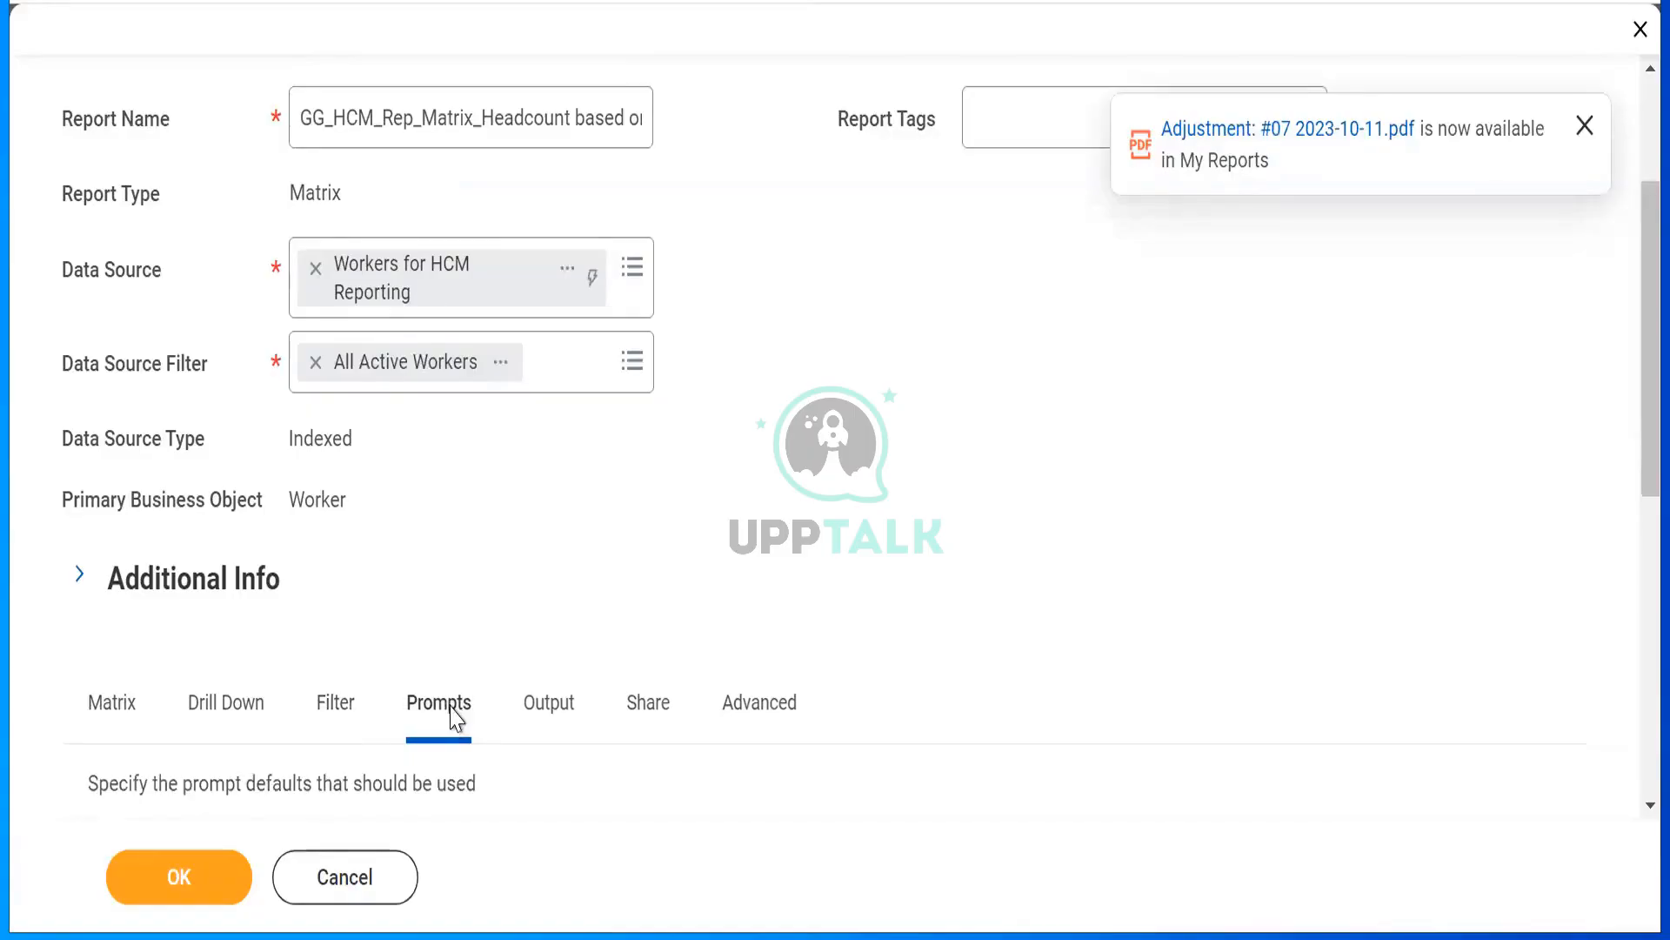
pyautogui.scroll(-5, 451, 719)
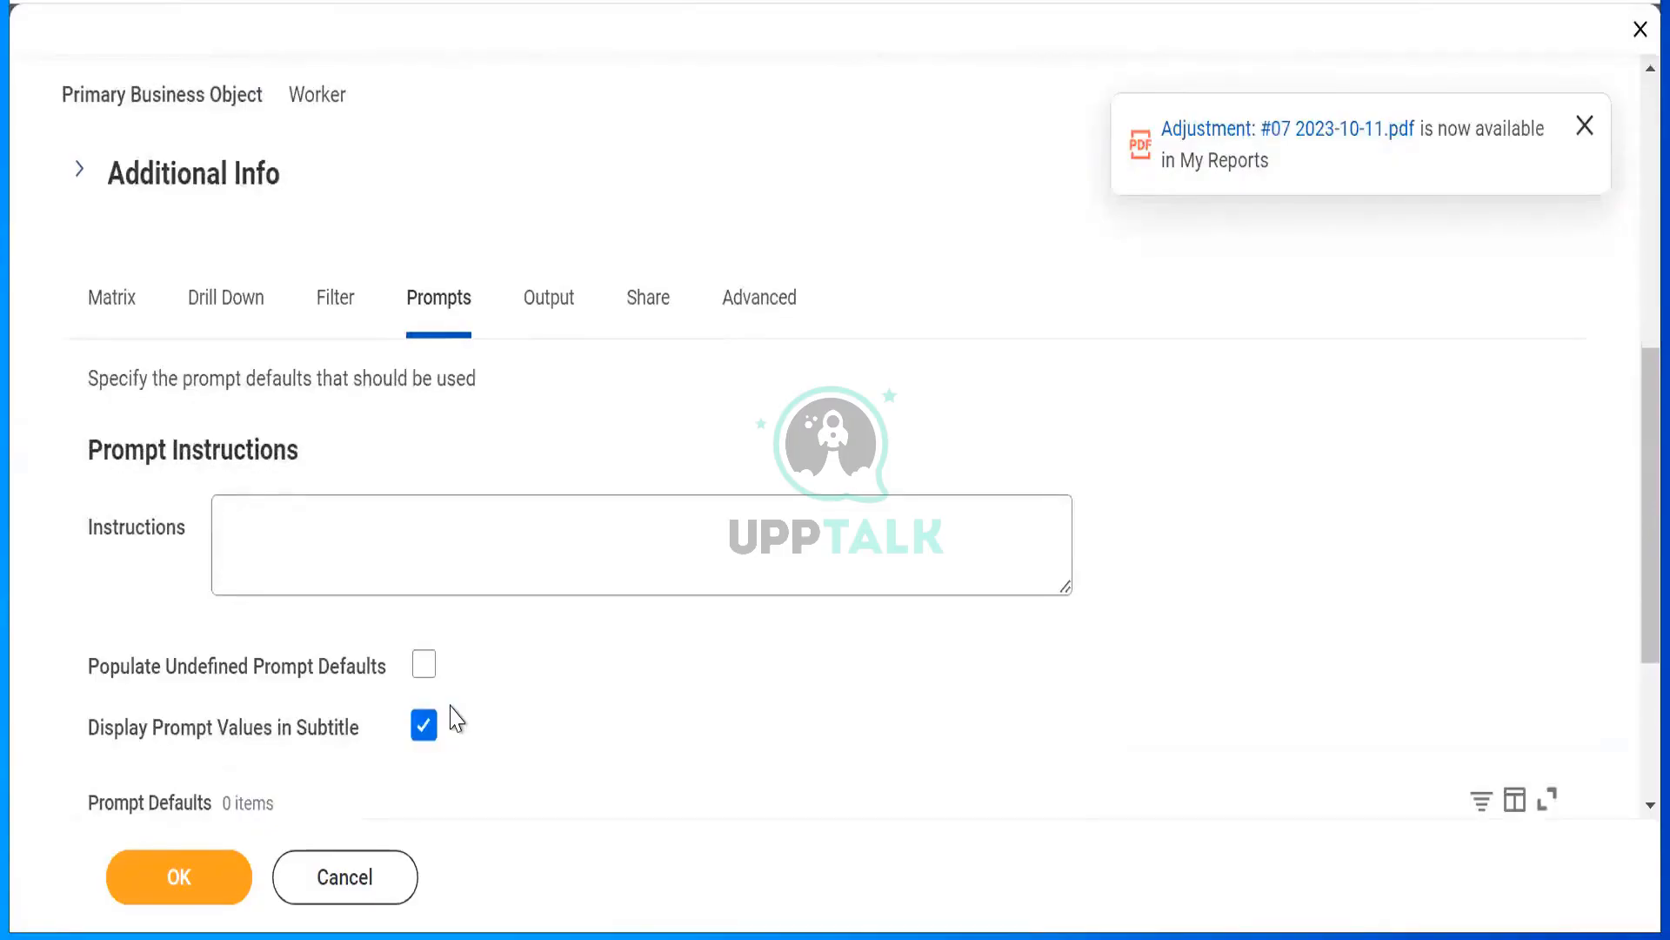
pyautogui.scroll(-4, 451, 719)
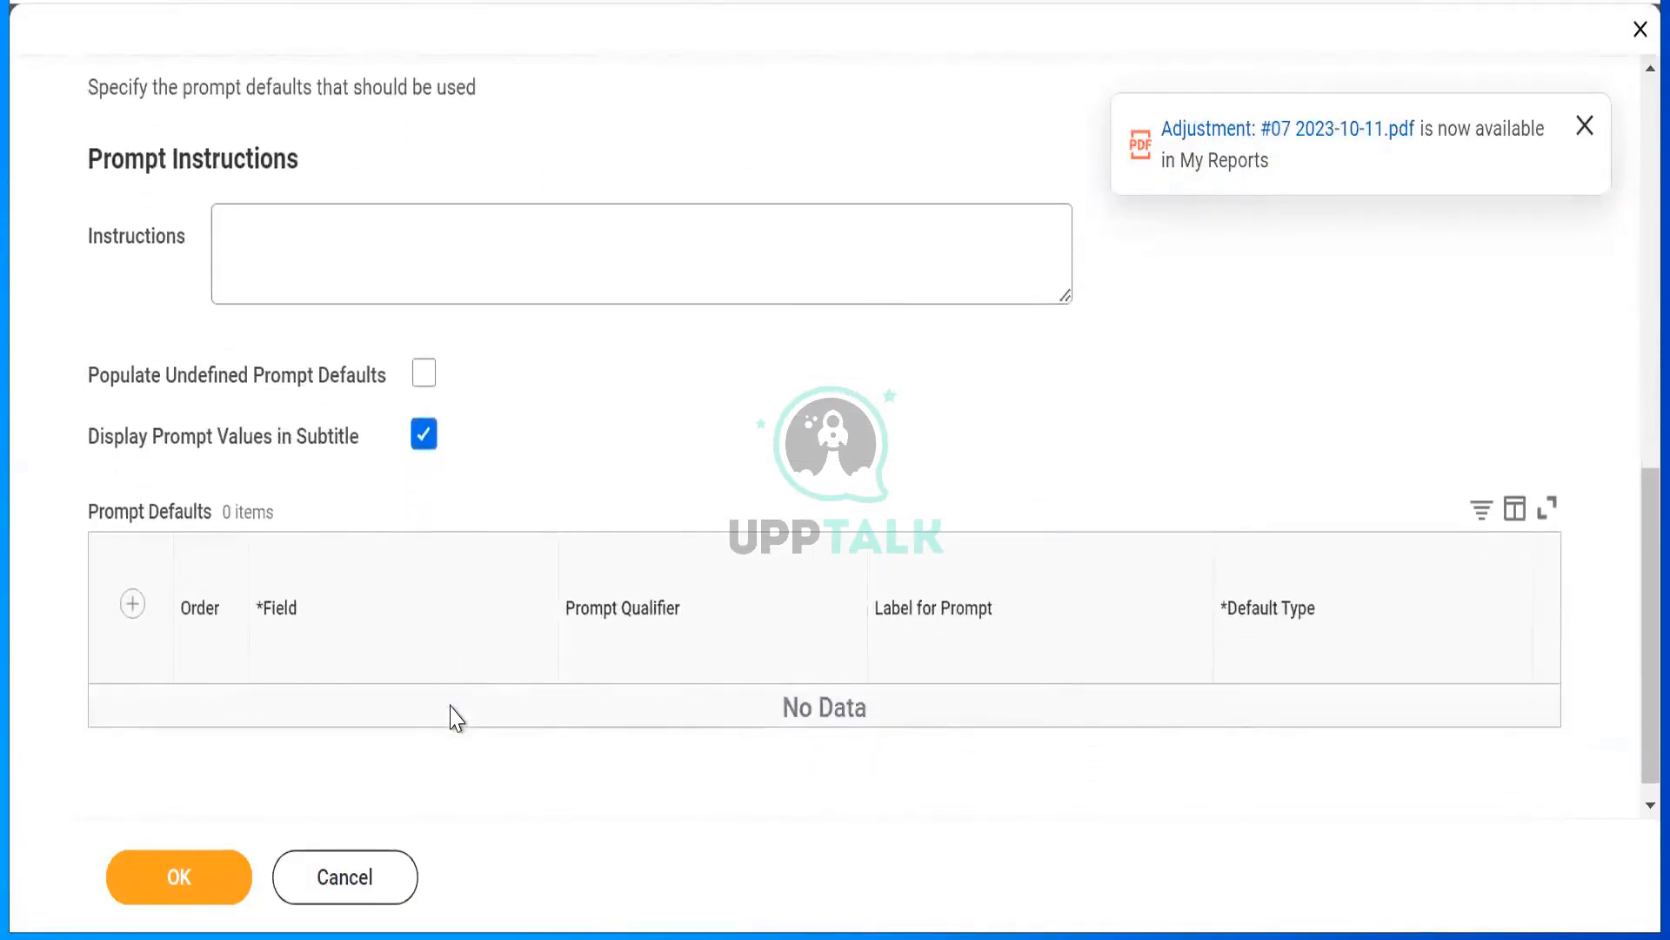
pyautogui.scroll(-1, 454, 719)
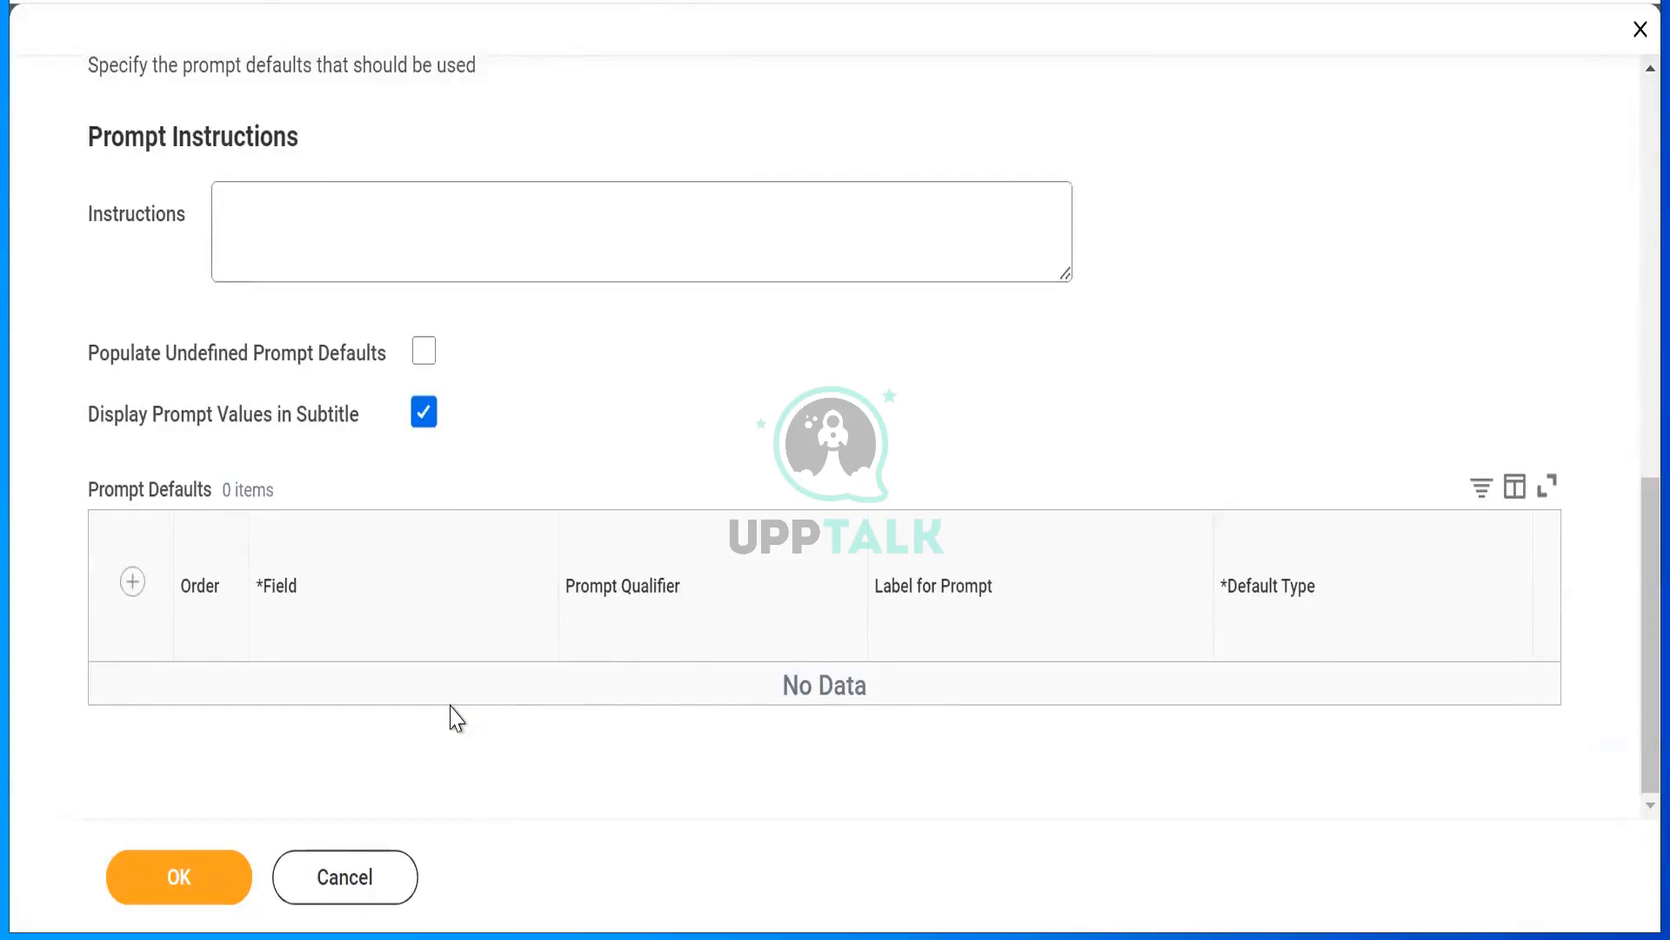
pyautogui.press('XF86AudioRaiseVolume')
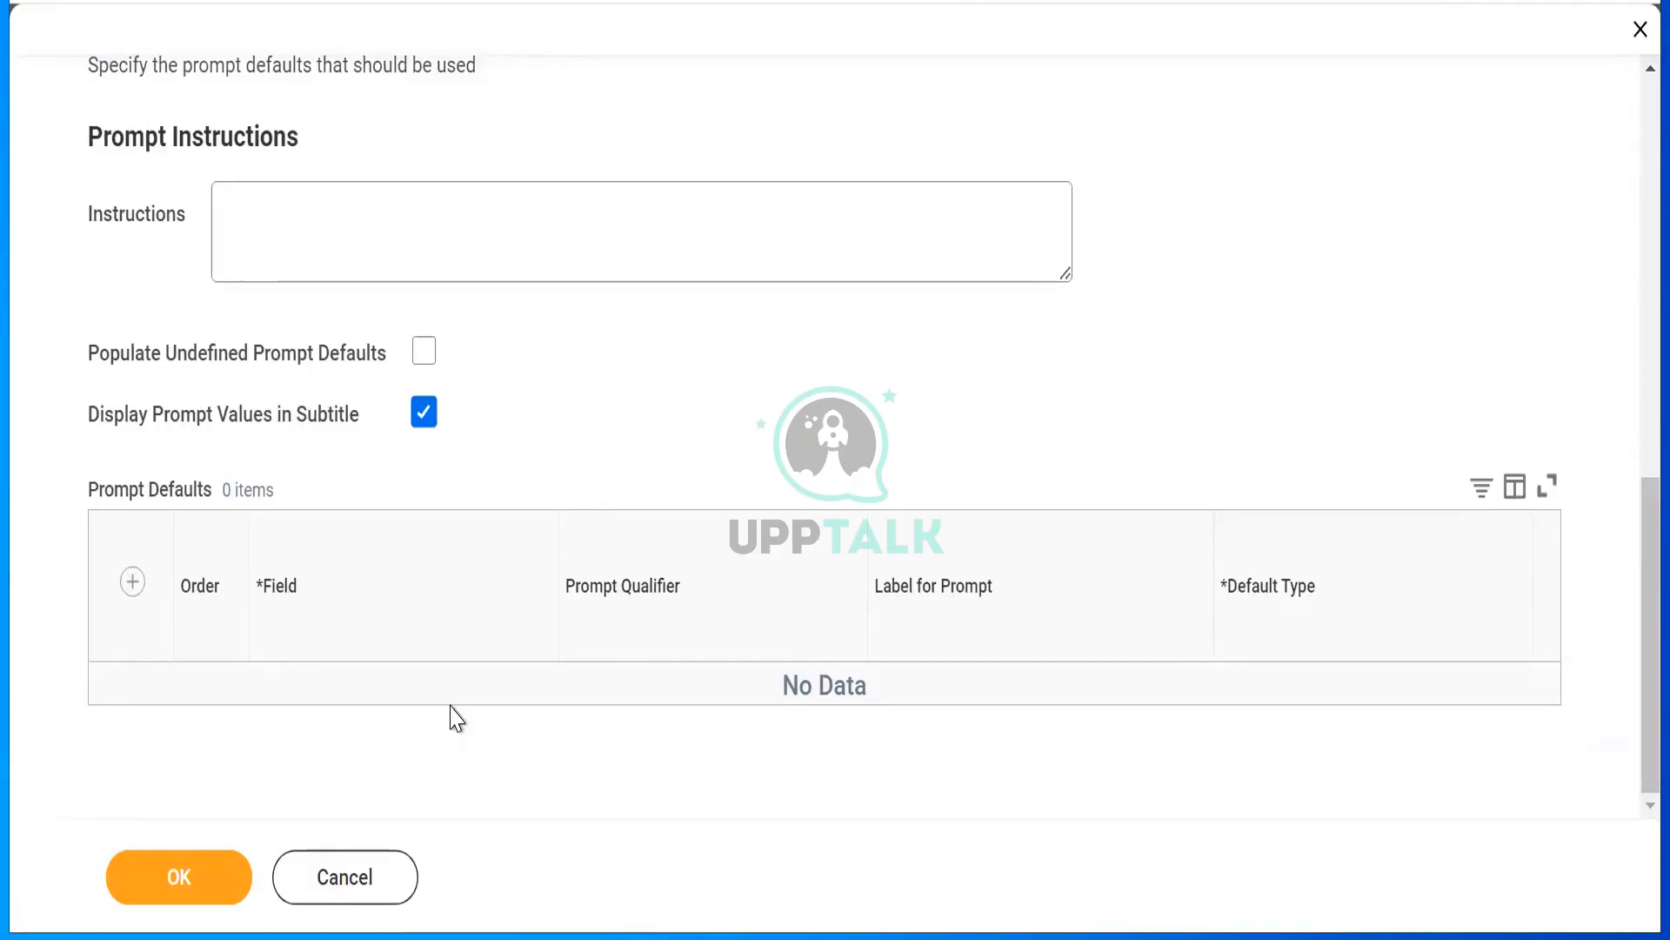
pyautogui.scroll(5, 457, 717)
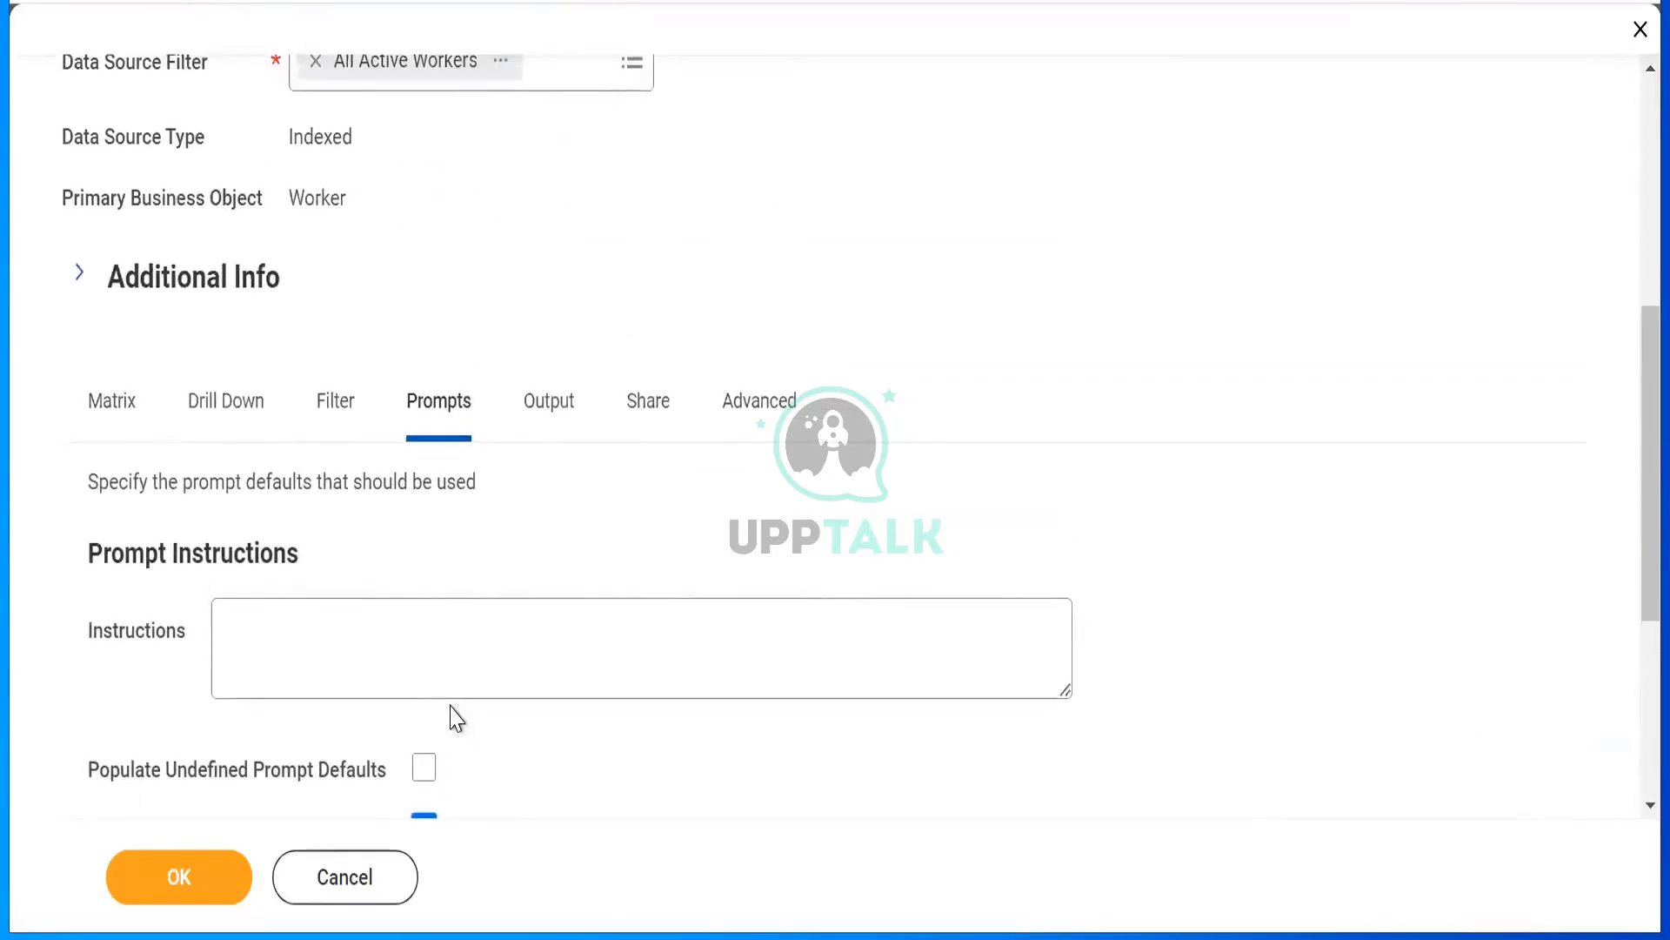
pyautogui.press('Right')
pyautogui.scroll(-3, 457, 717)
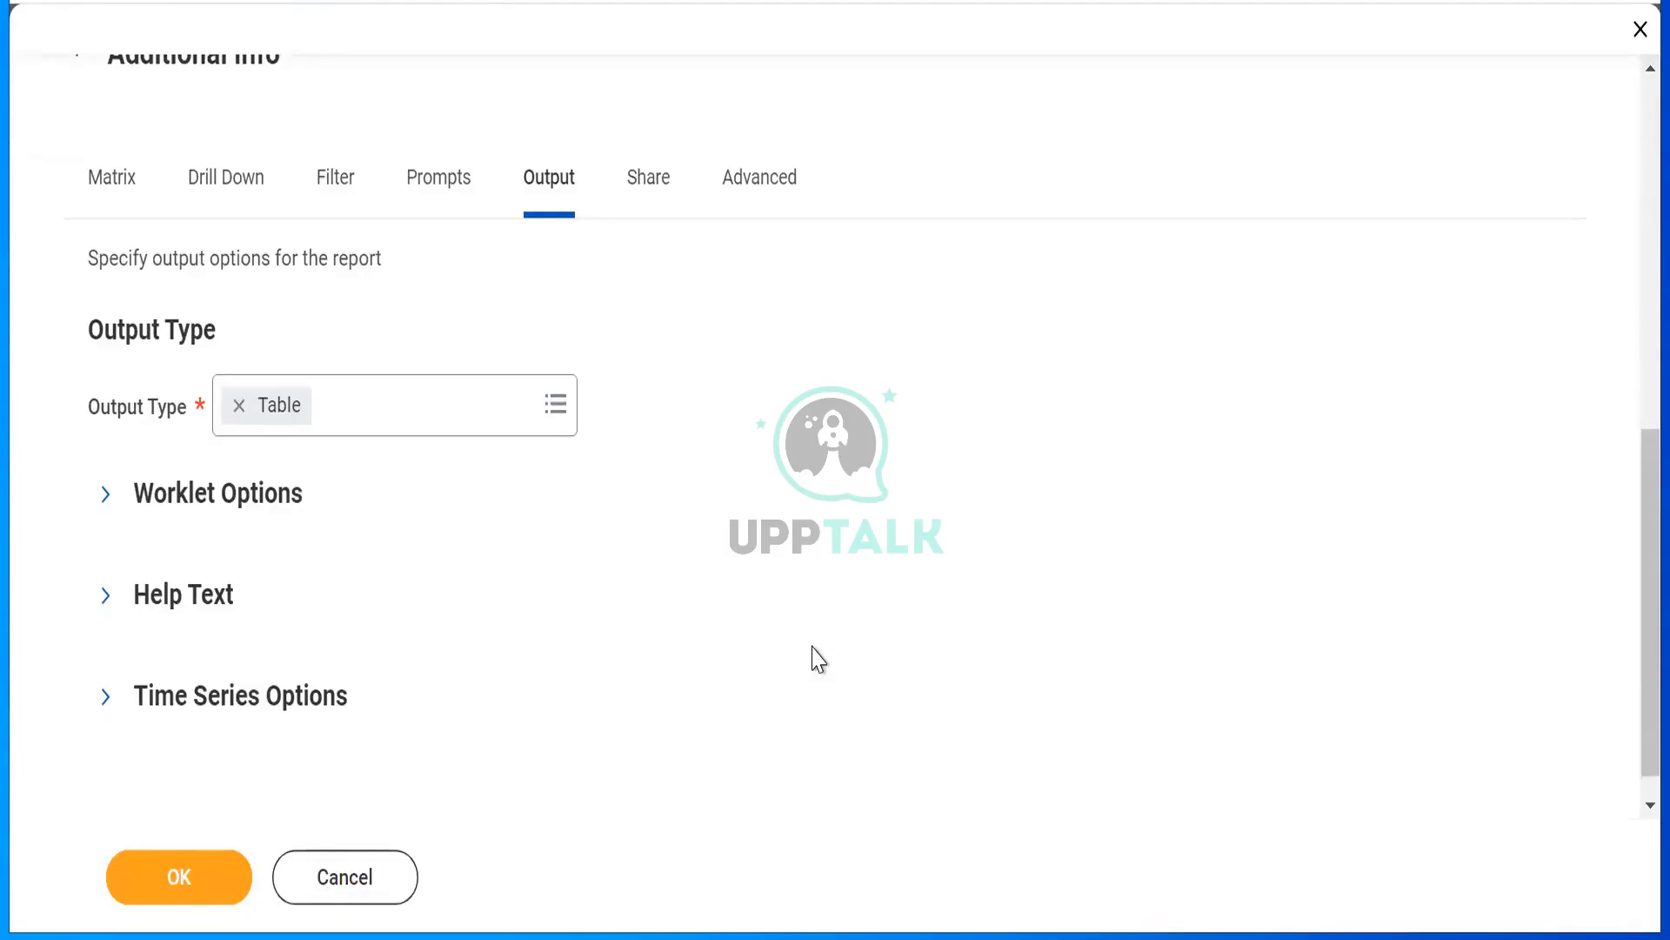
# Share the report definition with specific authorized groups and users, adding one worker by name as an authorized user.
pyautogui.click(659, 184)
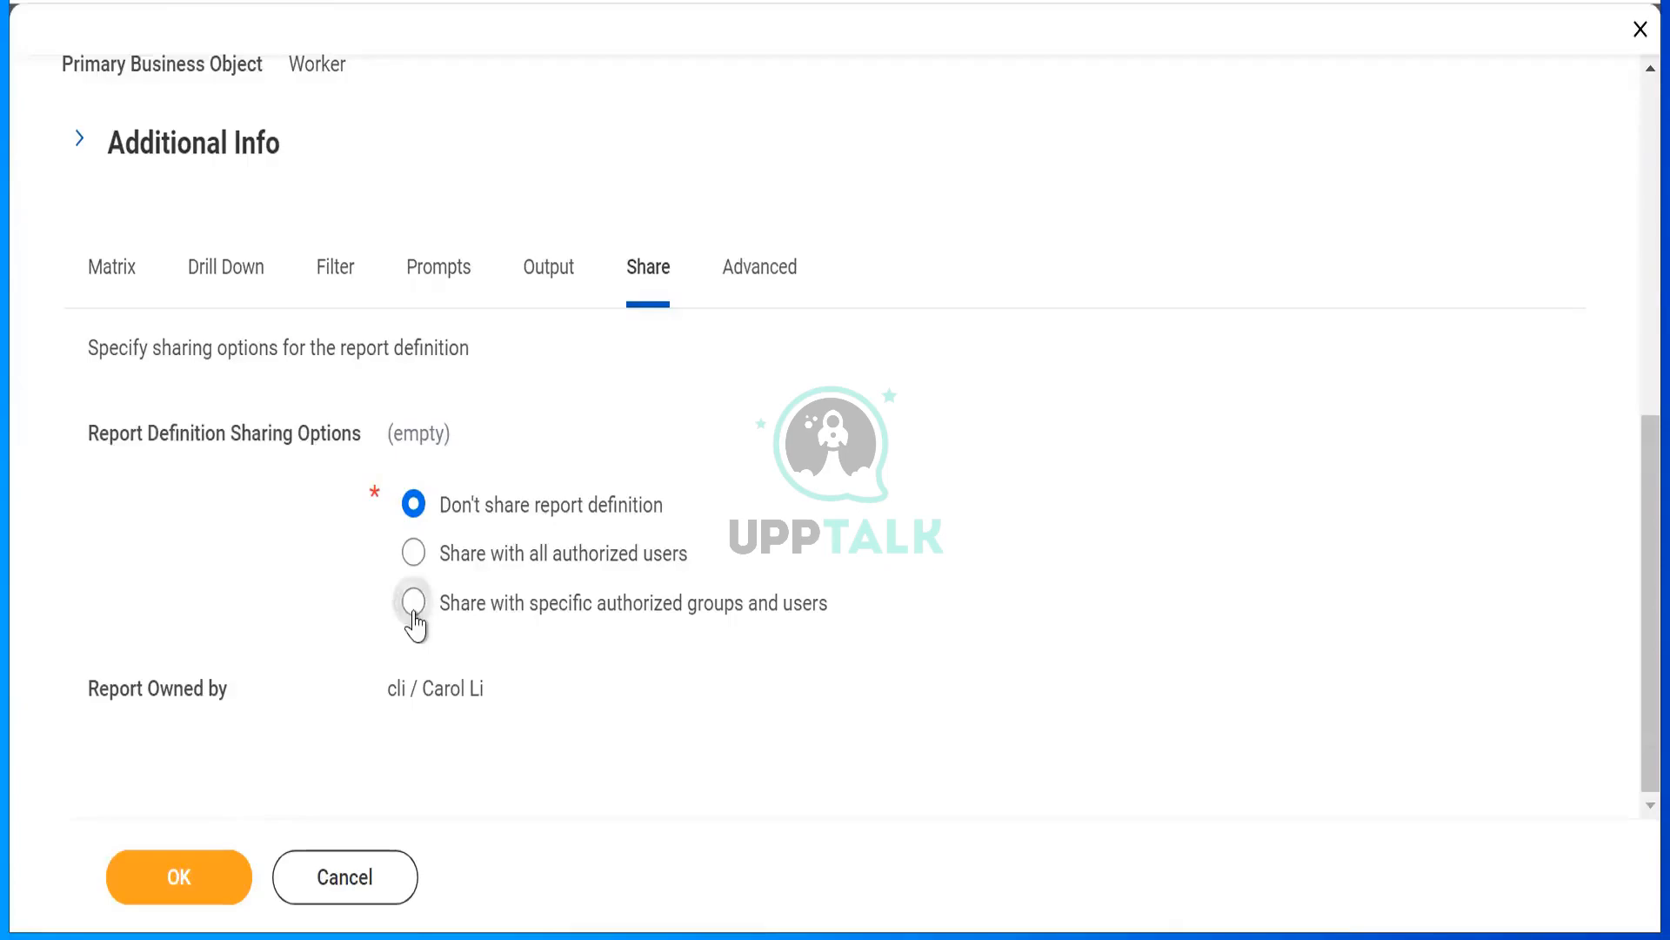
pyautogui.click(415, 620)
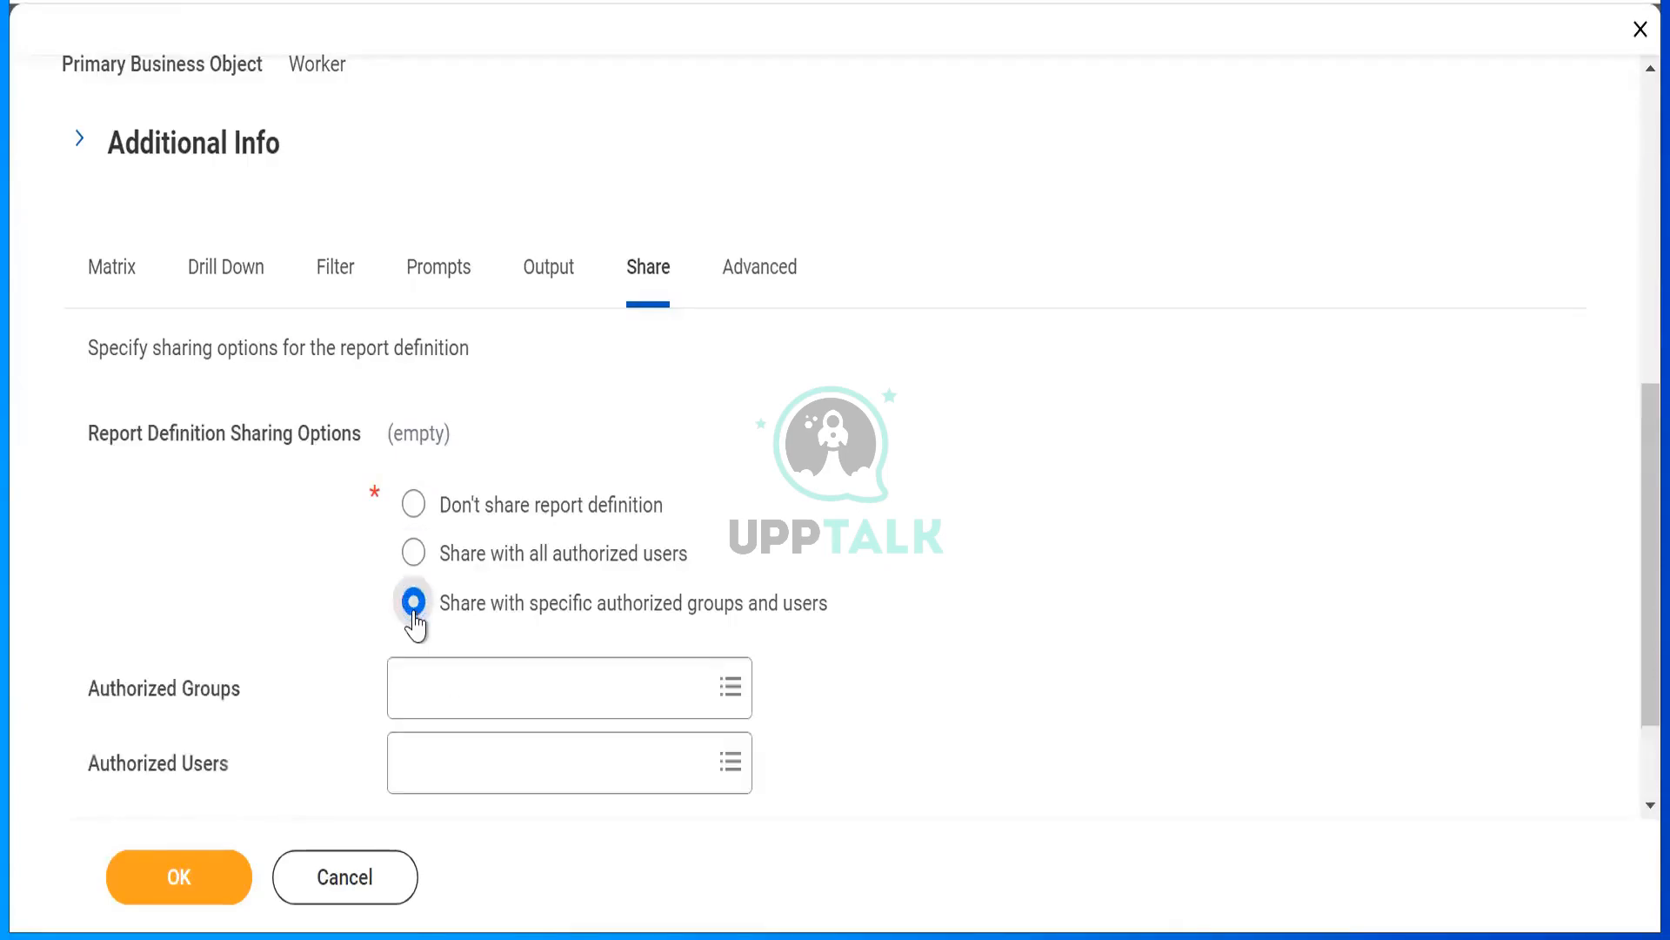
pyautogui.click(554, 774)
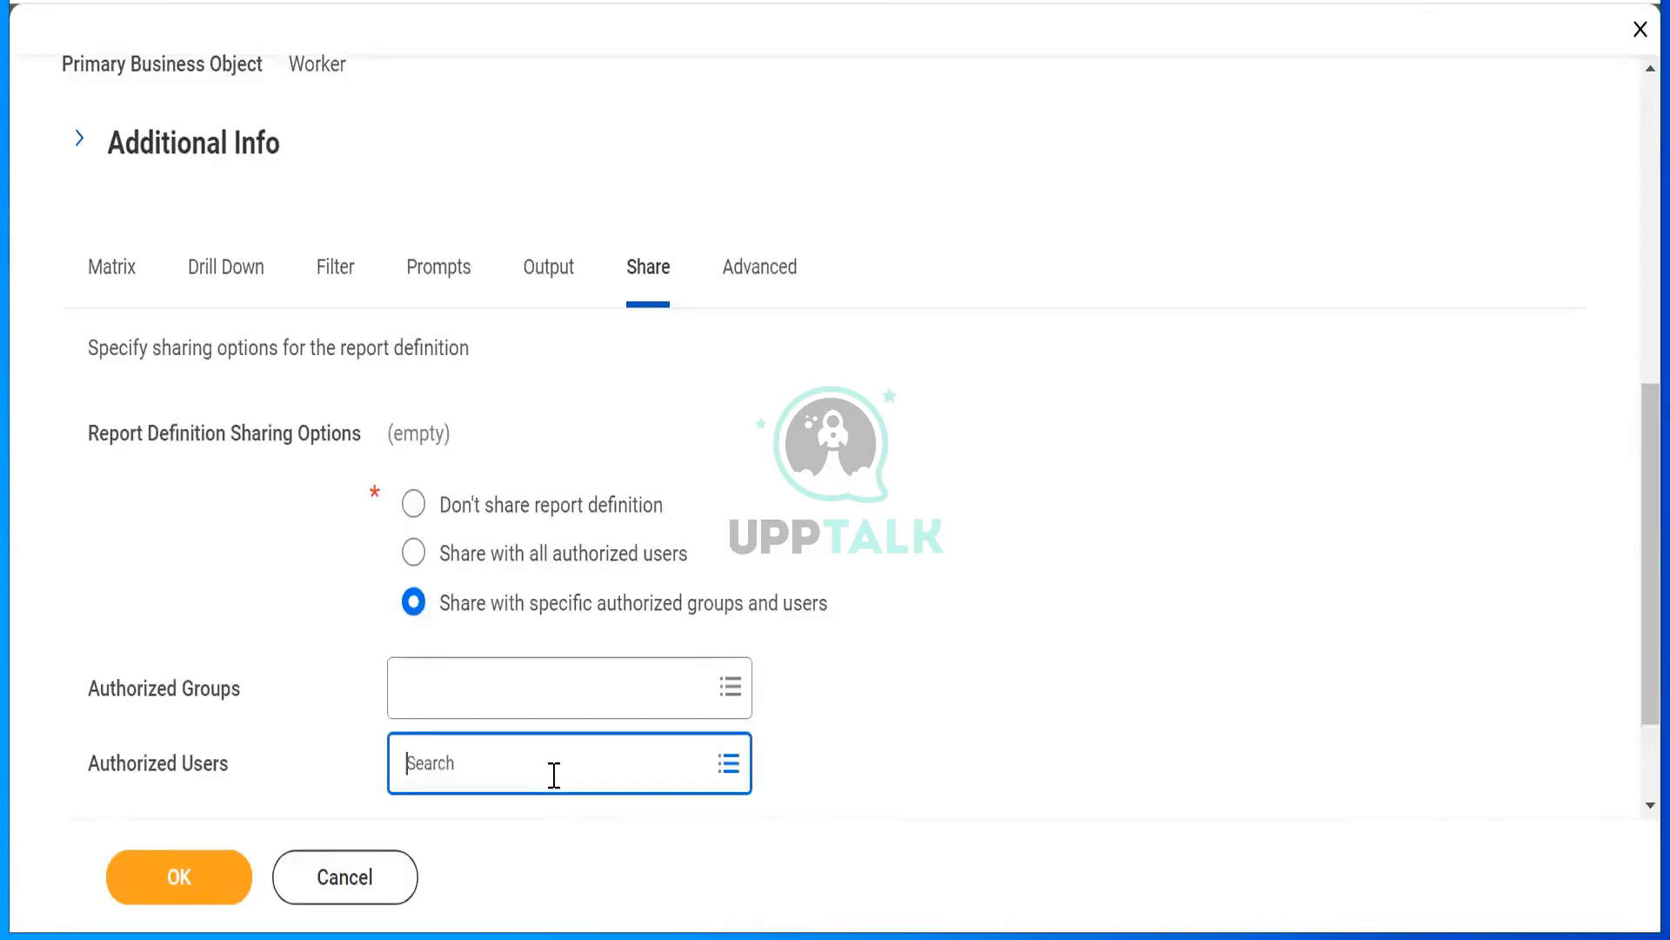
pyautogui.write('log')
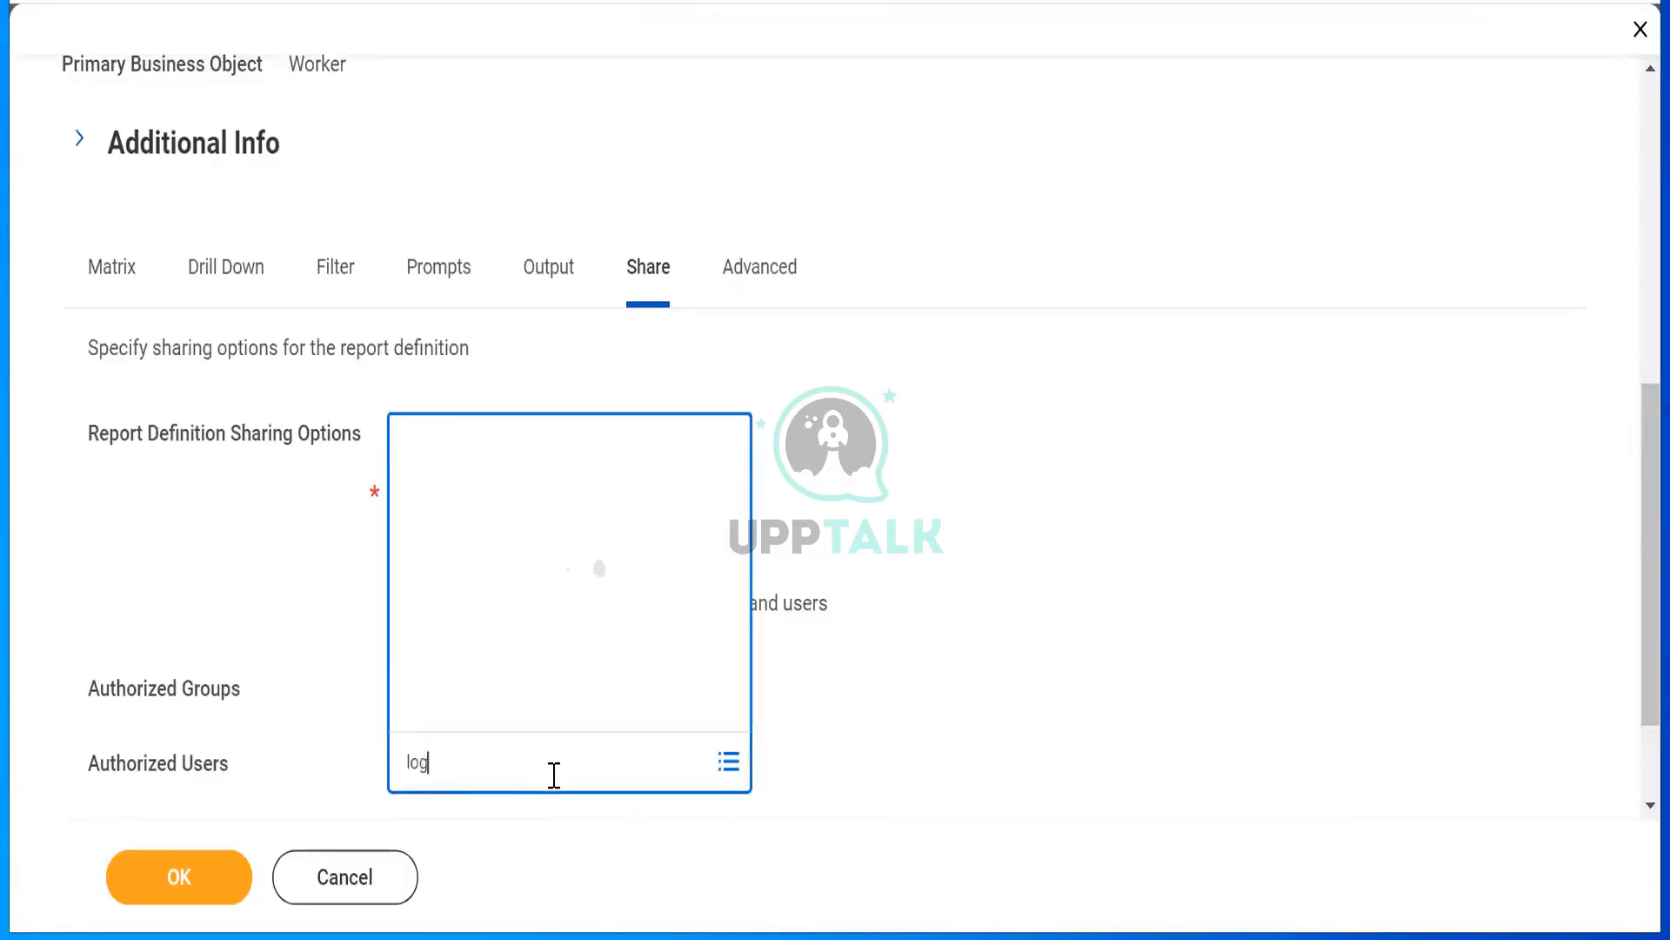
pyautogui.write('an')
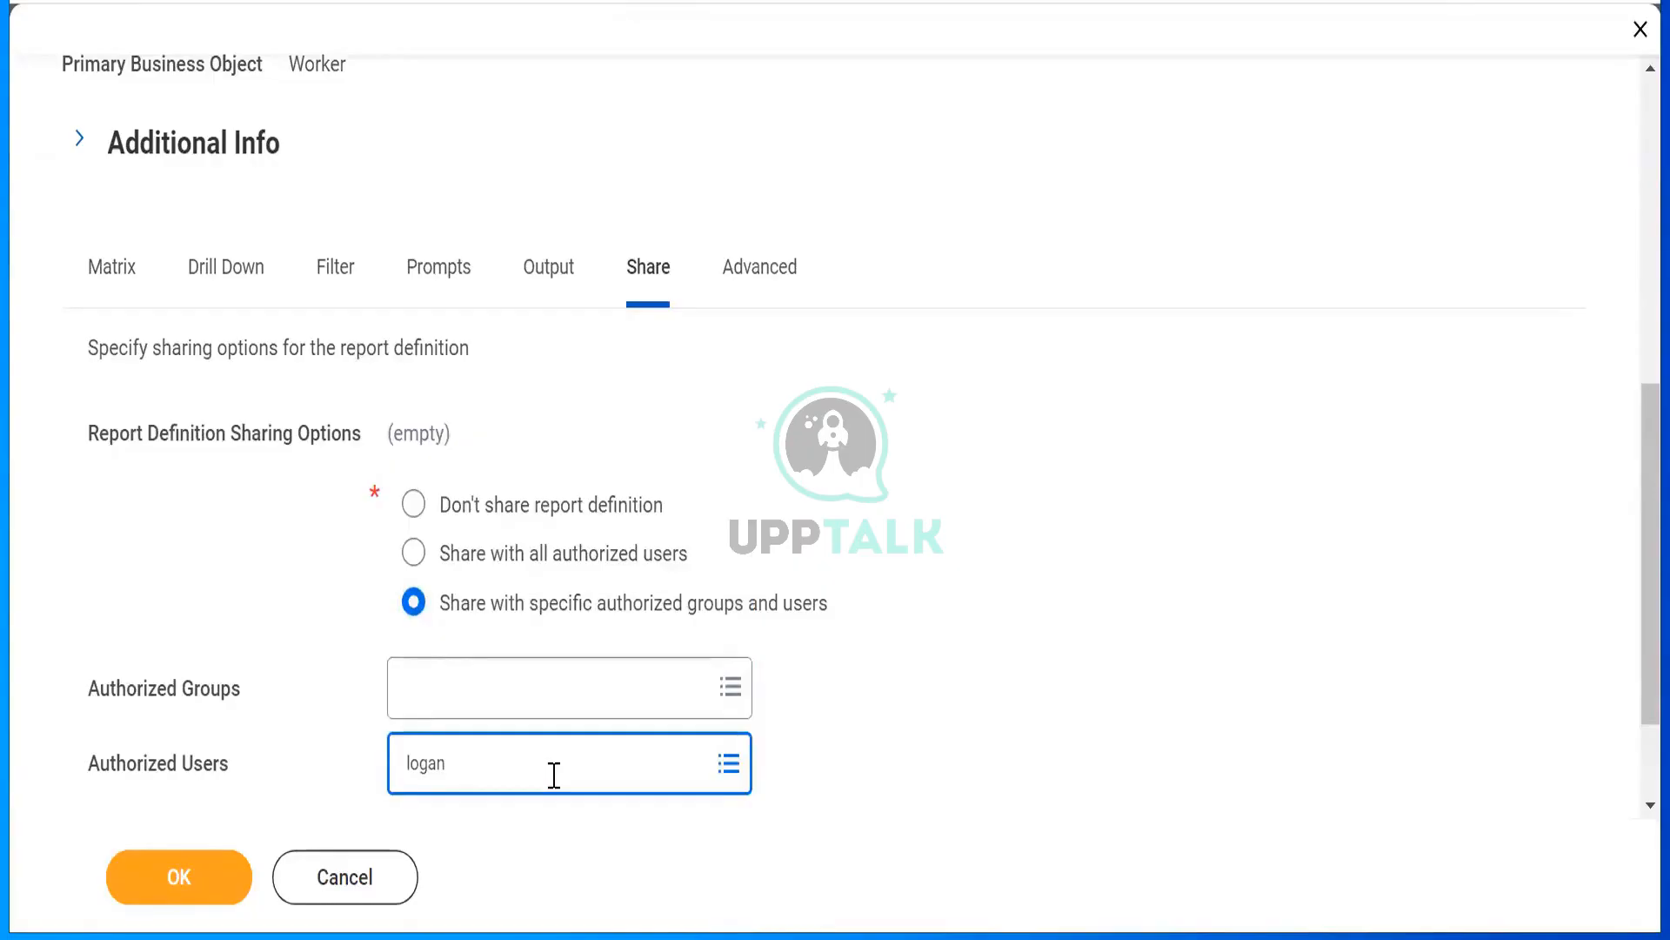
pyautogui.write(' mc')
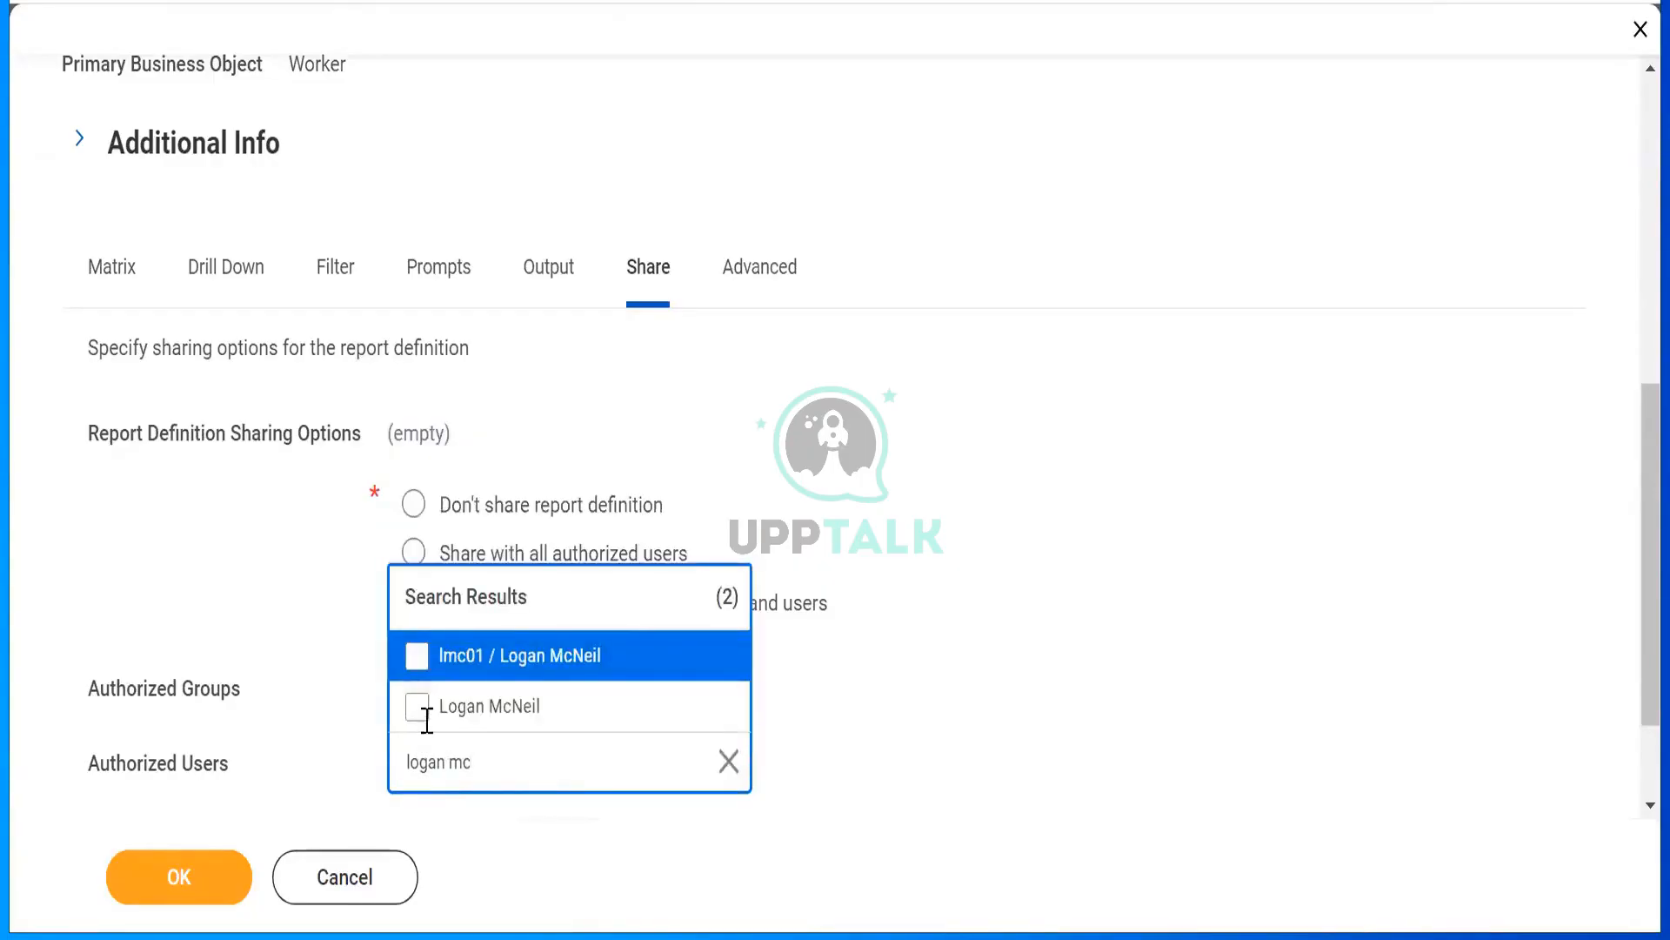
pyautogui.click(417, 715)
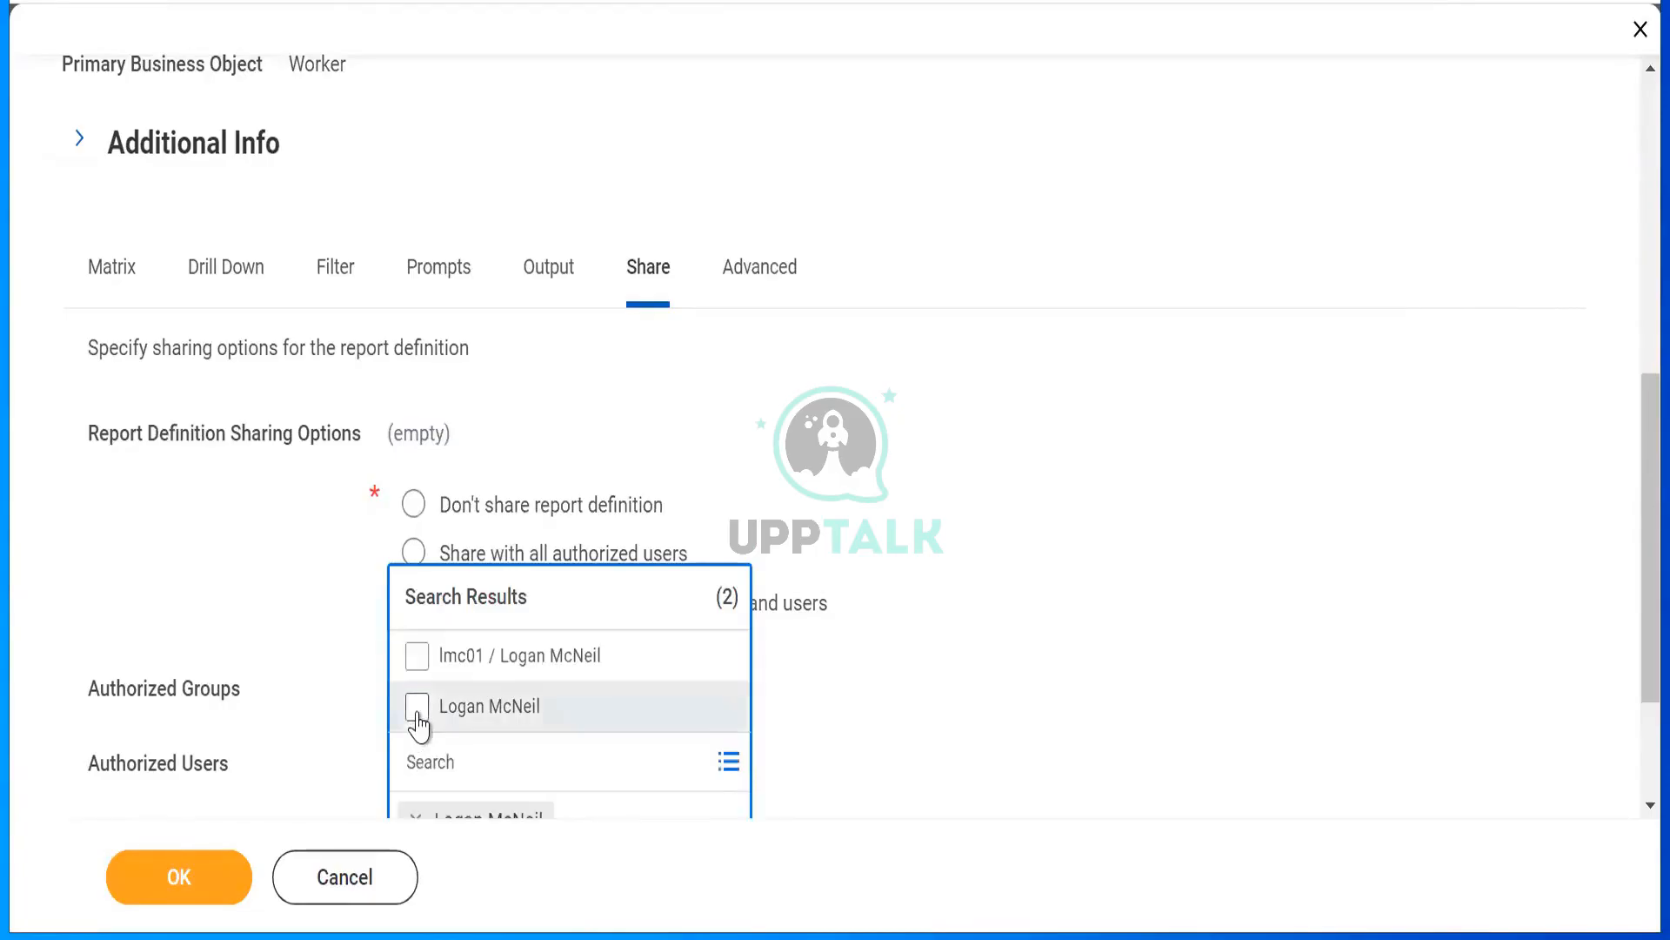
pyautogui.click(933, 659)
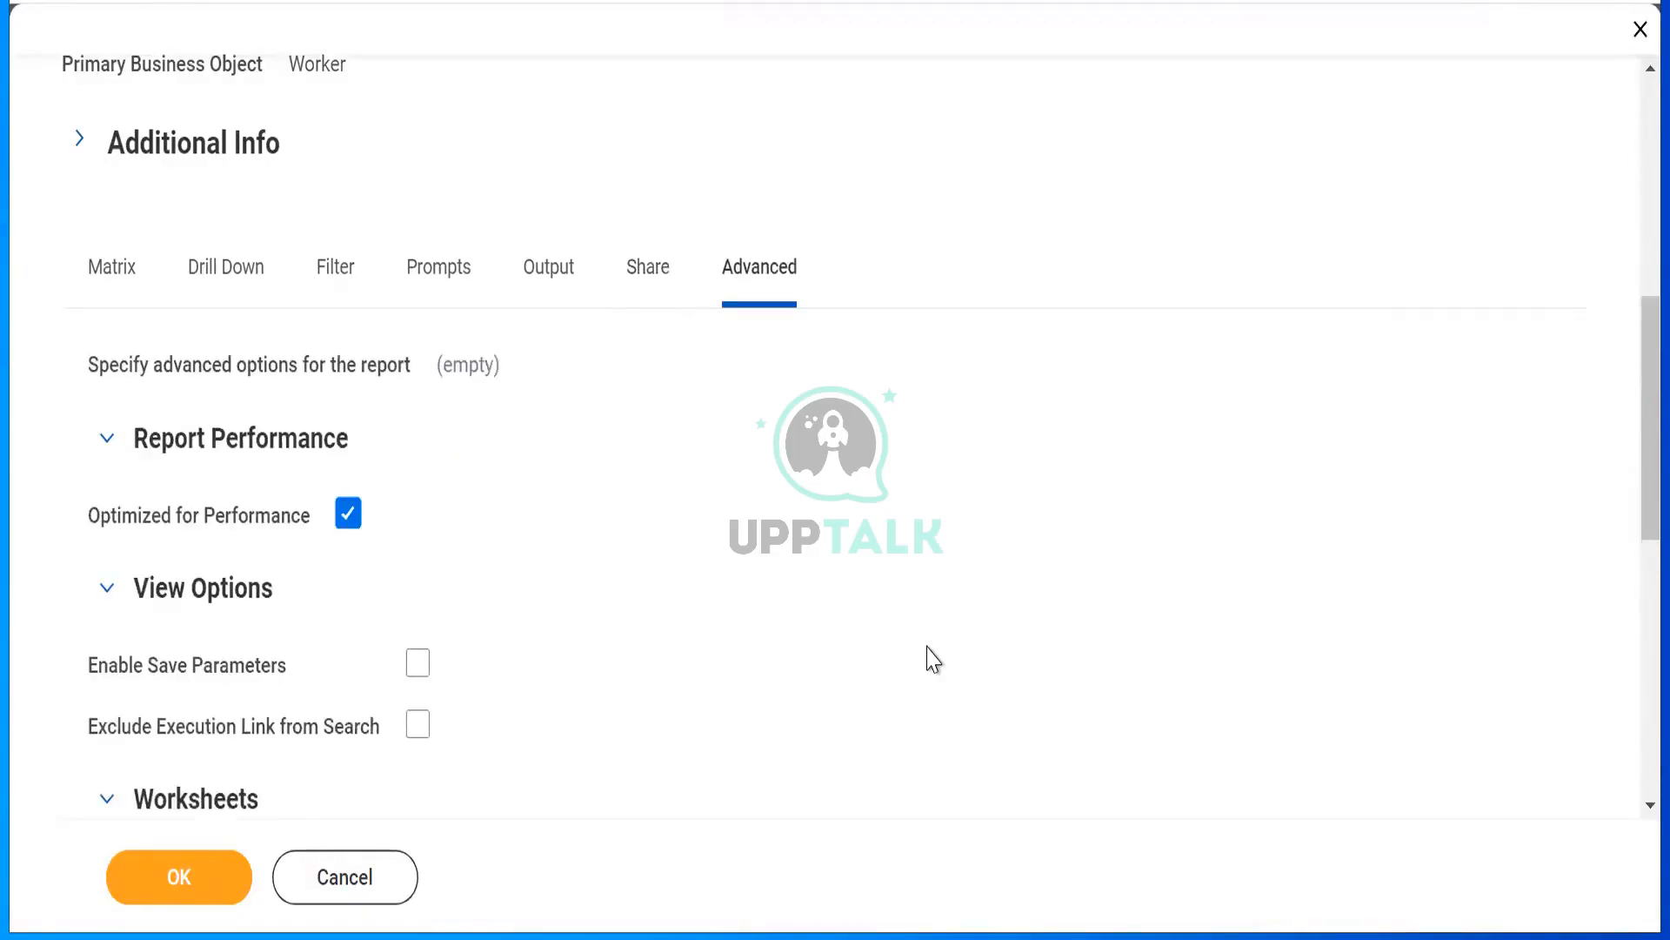
# Check the advanced options, save the report definition and run the report with all worker type prompts left blank.
pyautogui.scroll(-5, 933, 659)
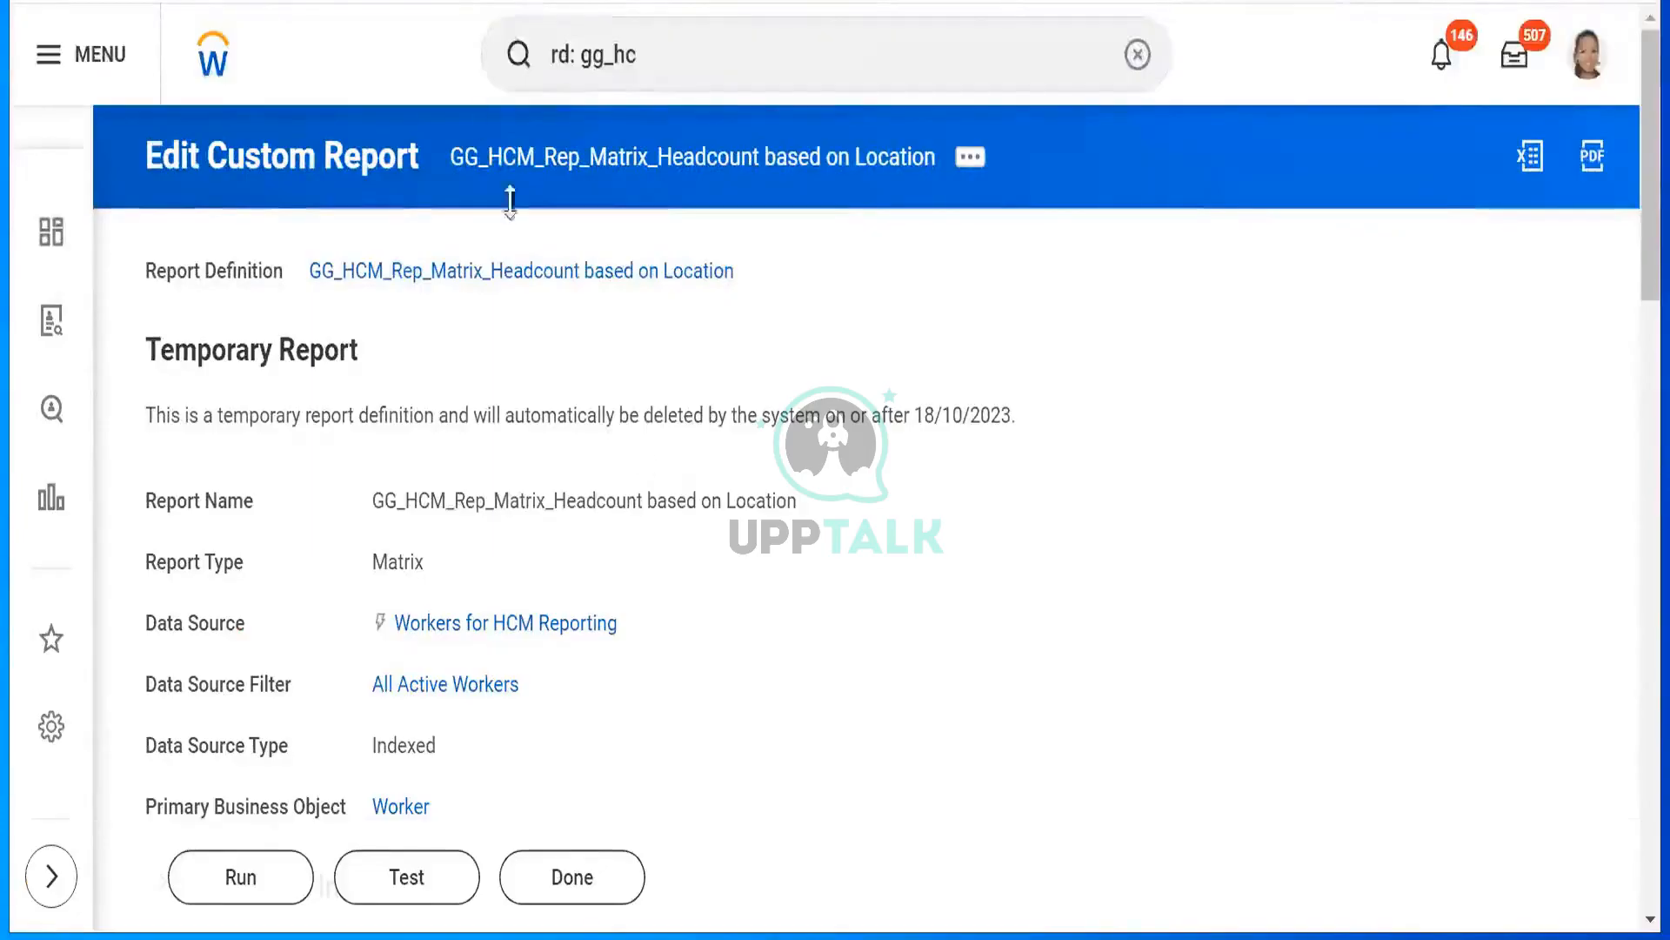
pyautogui.click(244, 879)
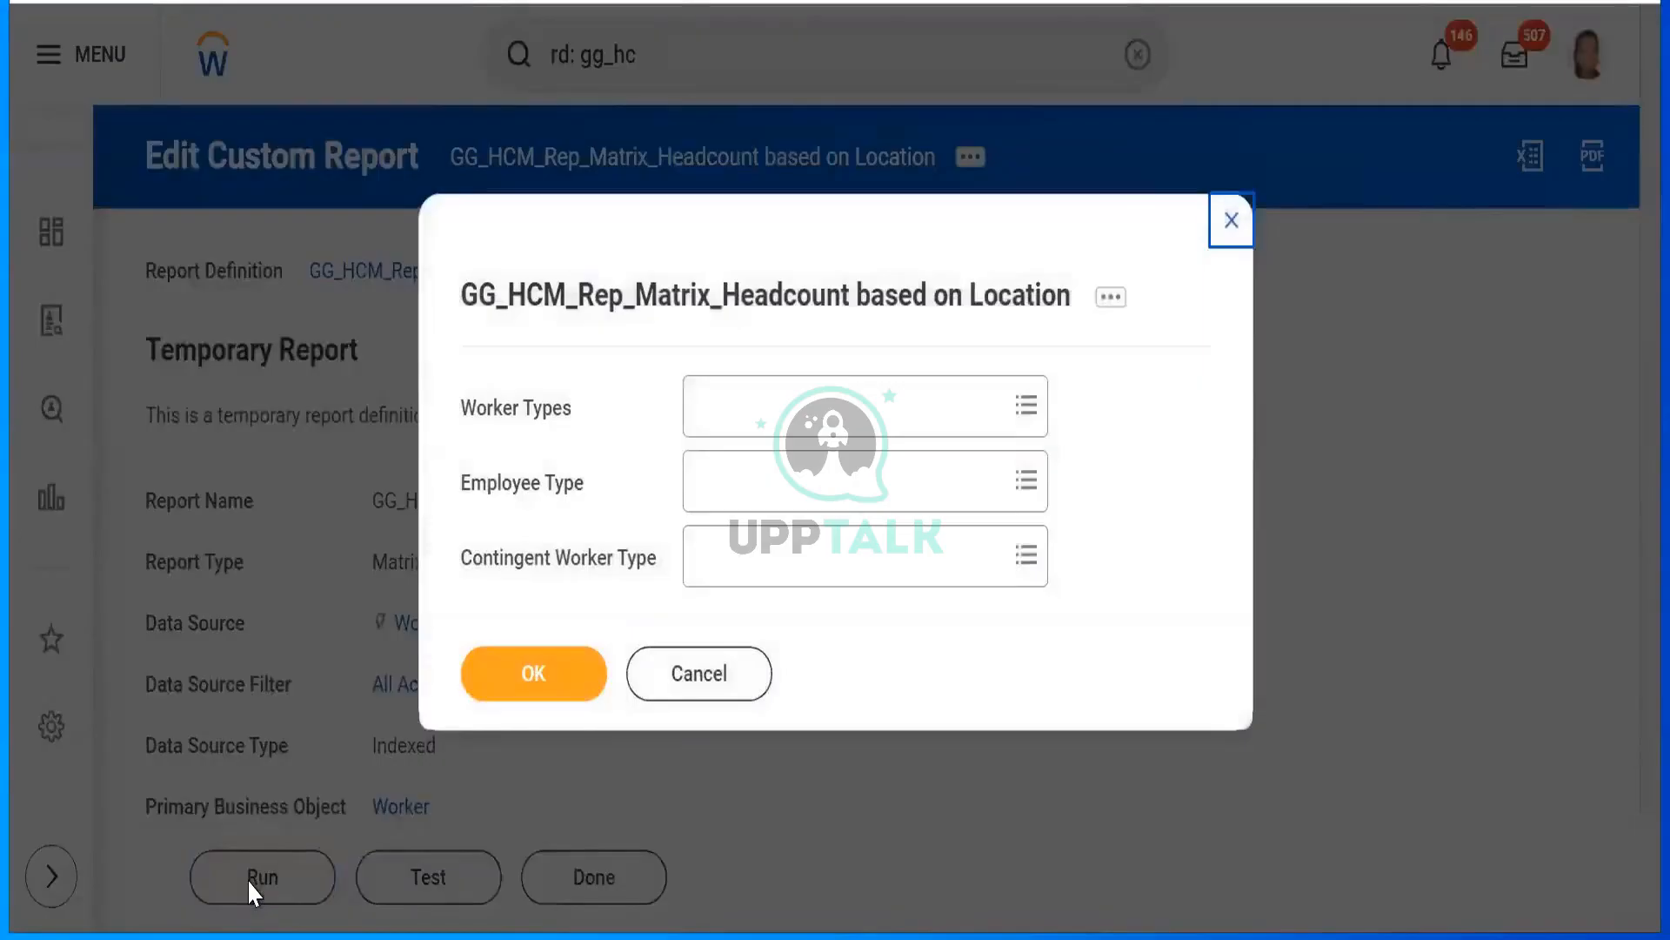
pyautogui.click(567, 690)
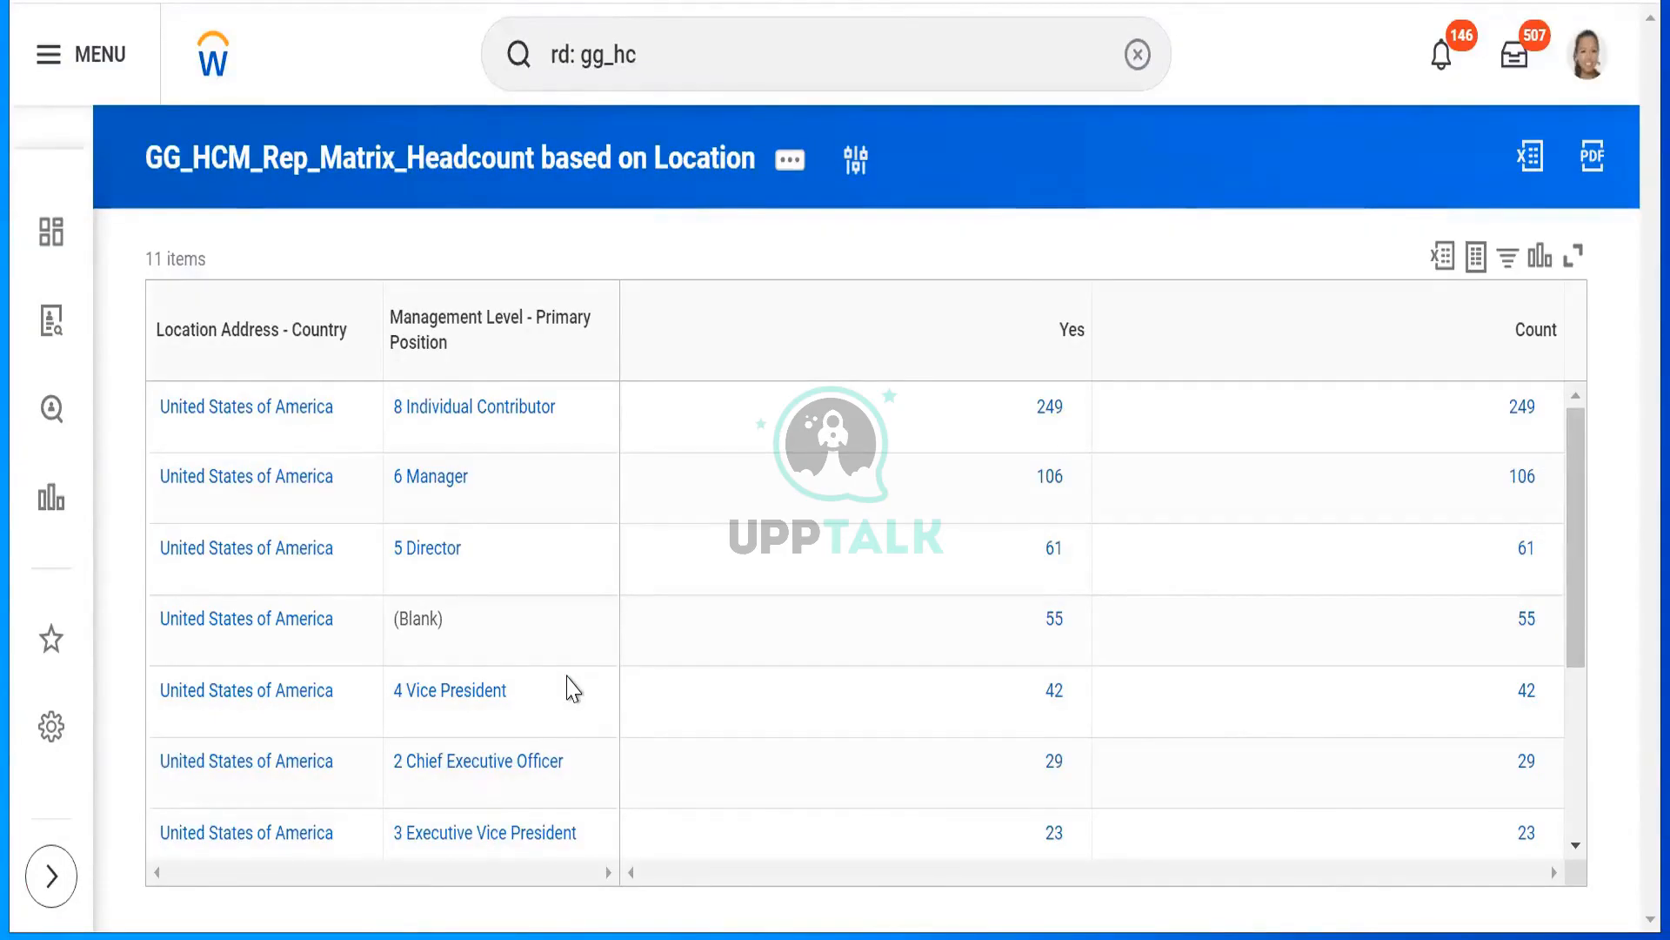
pyautogui.click(602, 727)
# Reopen the custom report definition for editing from the report results and save it without changes.
pyautogui.click(792, 161)
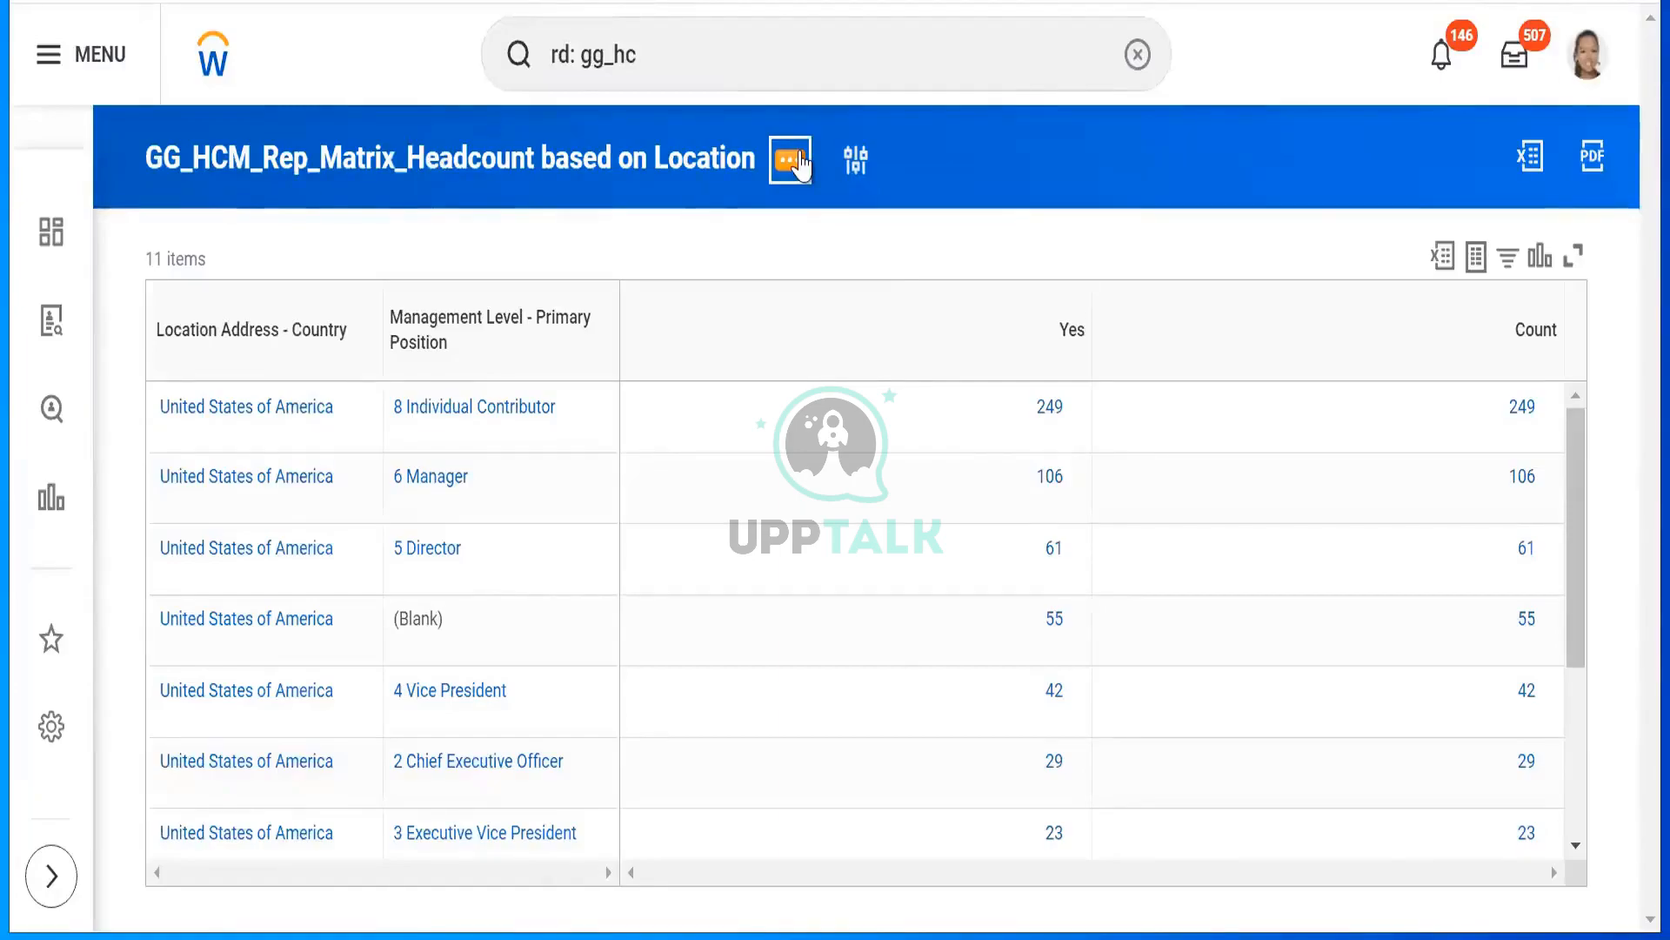
pyautogui.click(792, 161)
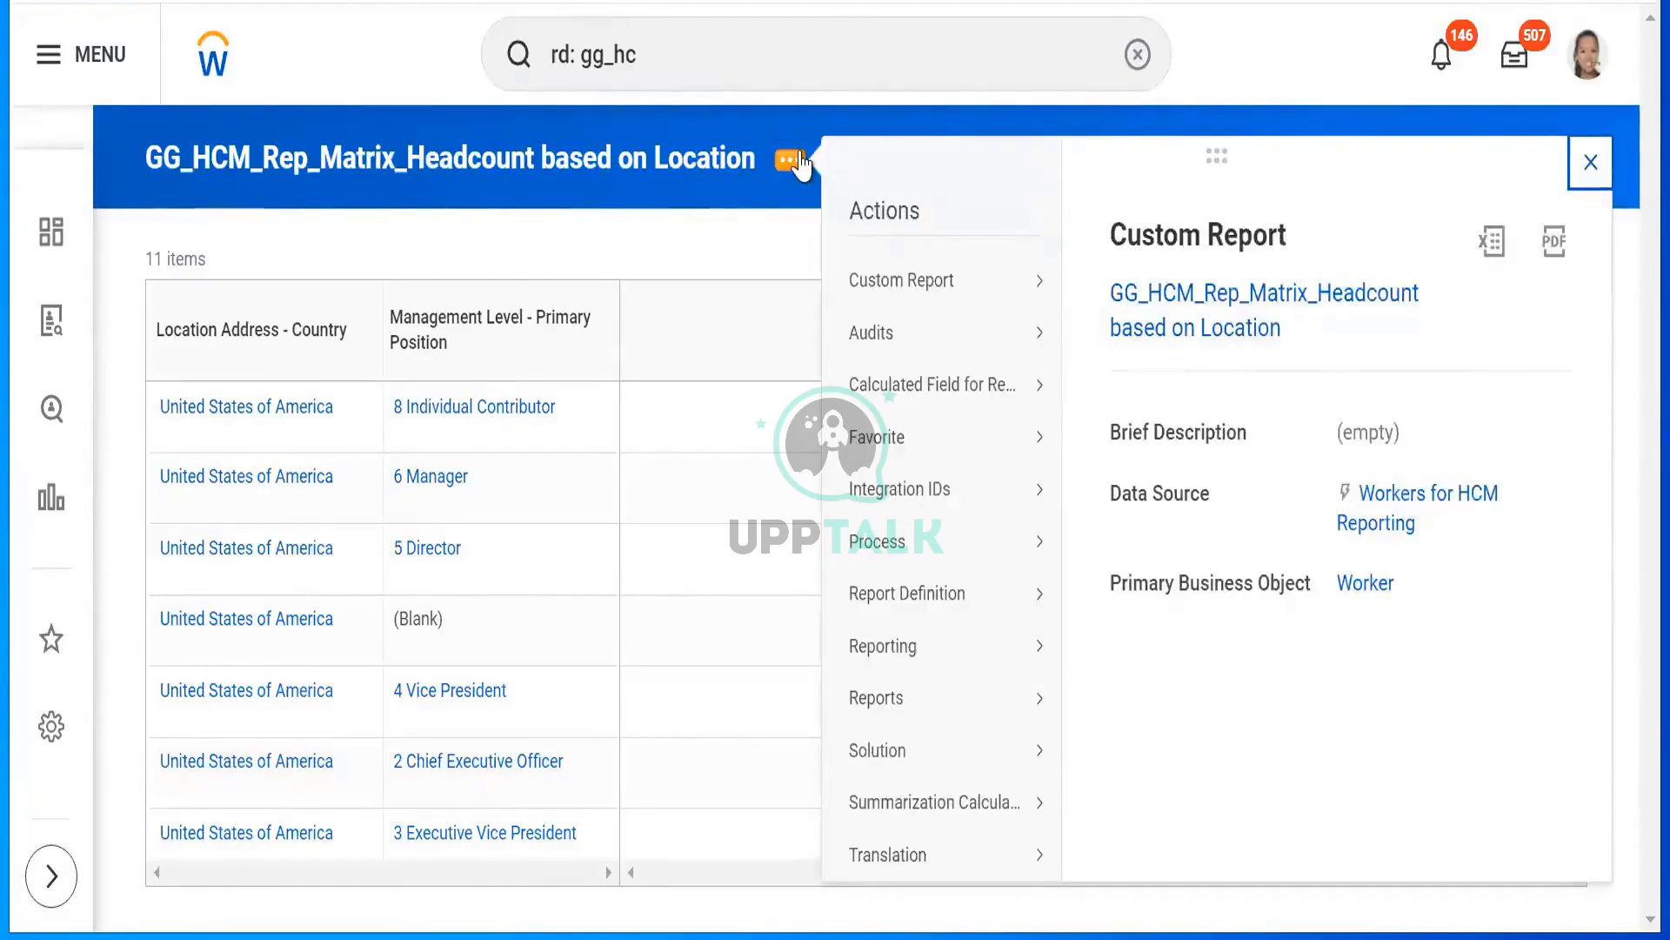
pyautogui.moveTo(921, 299)
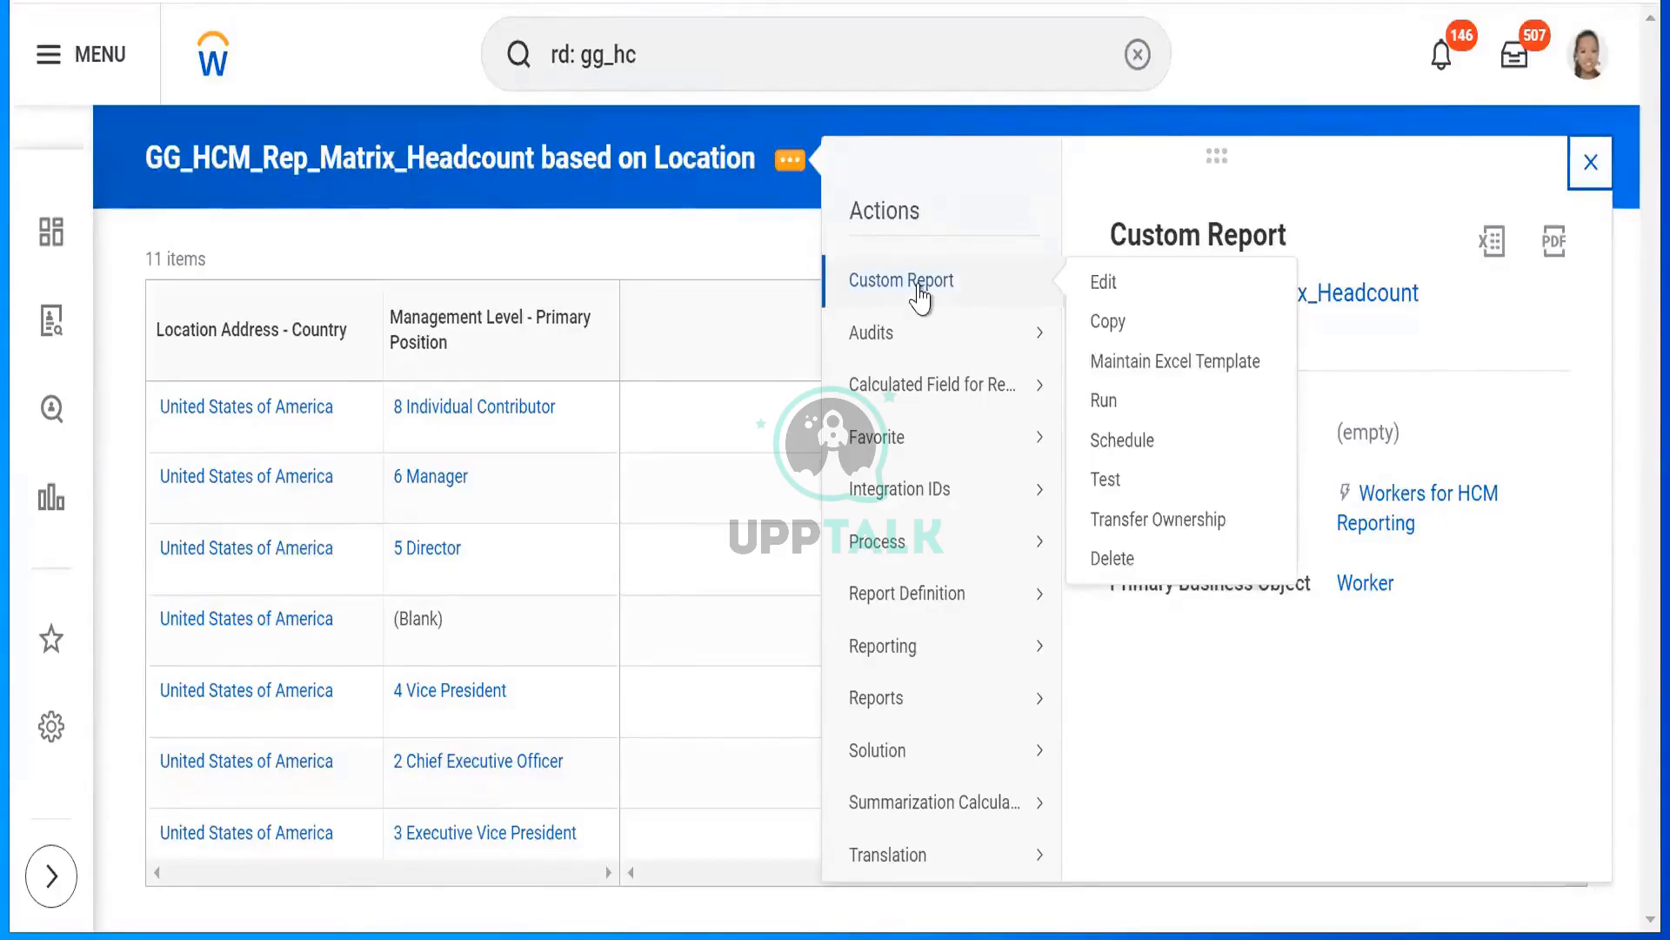
pyautogui.click(1103, 283)
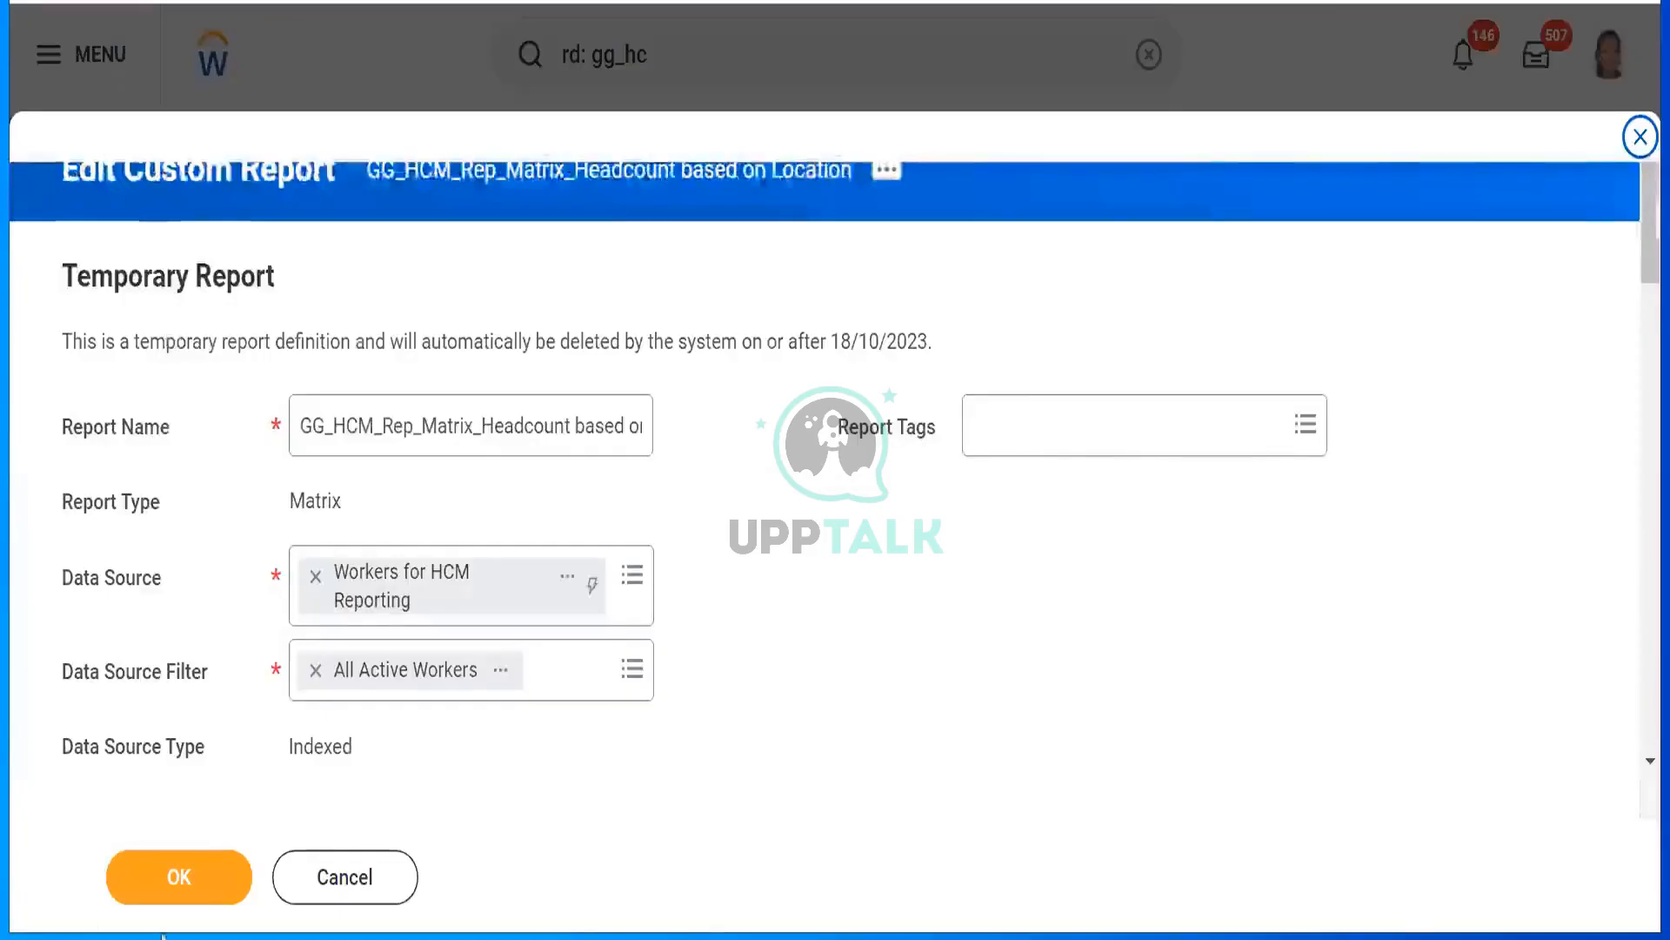
pyautogui.click(173, 881)
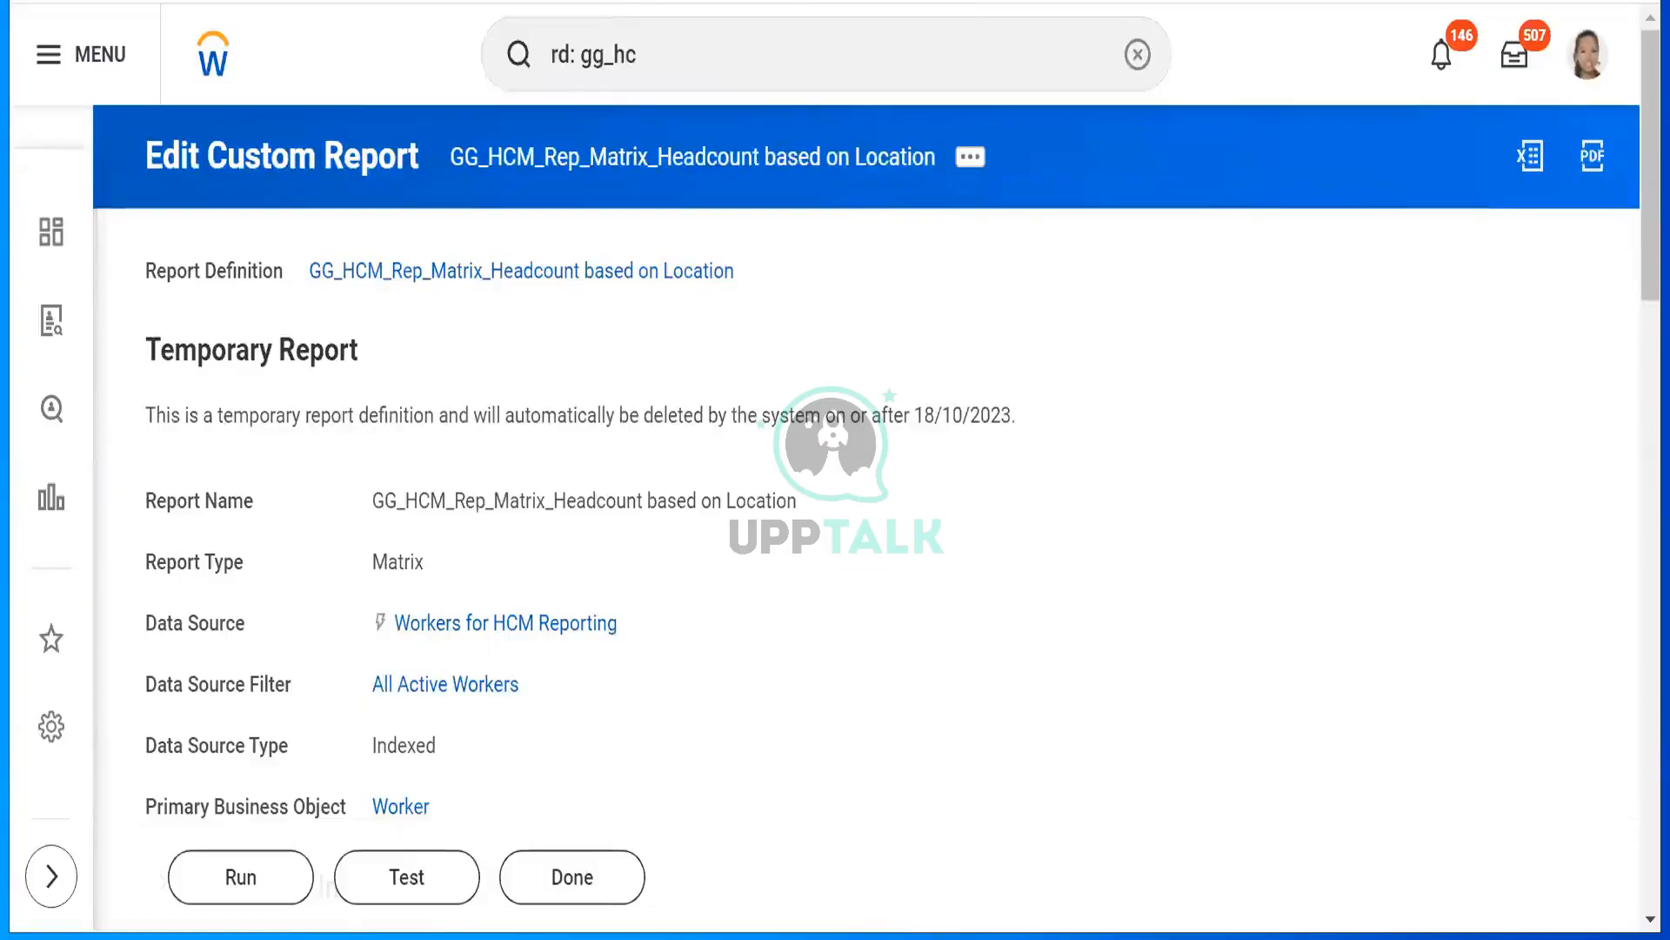
# Duplicate the browser tab holding the report definition and save the report in the duplicate.
pyautogui.rightClick(762, 1)
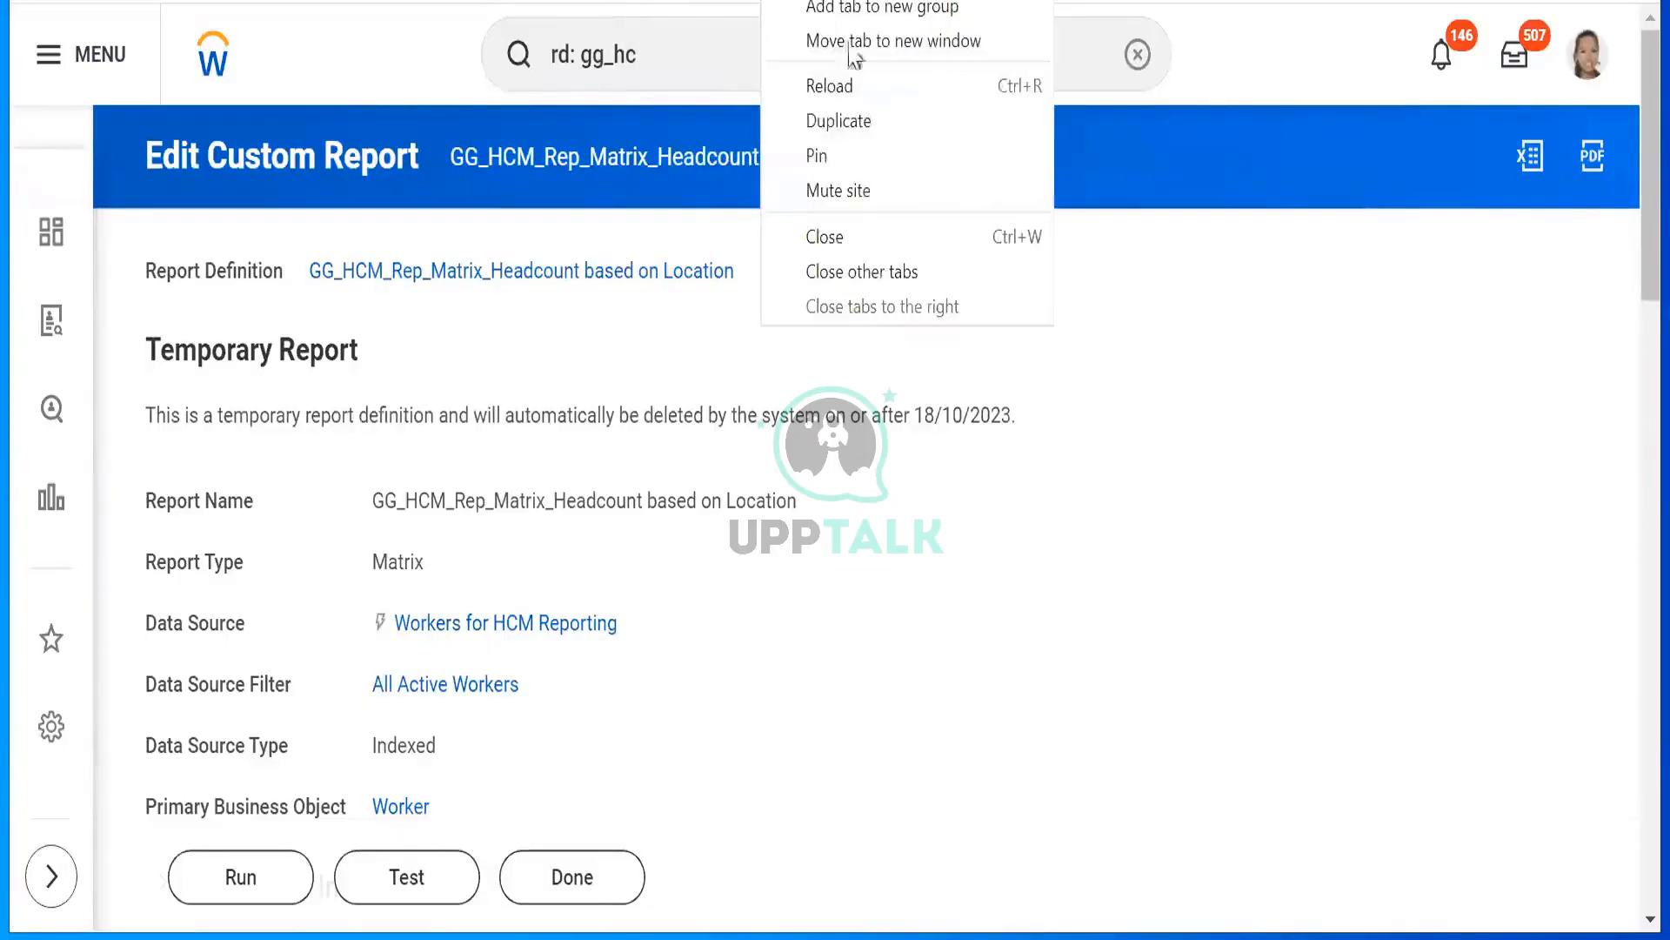
pyautogui.click(873, 127)
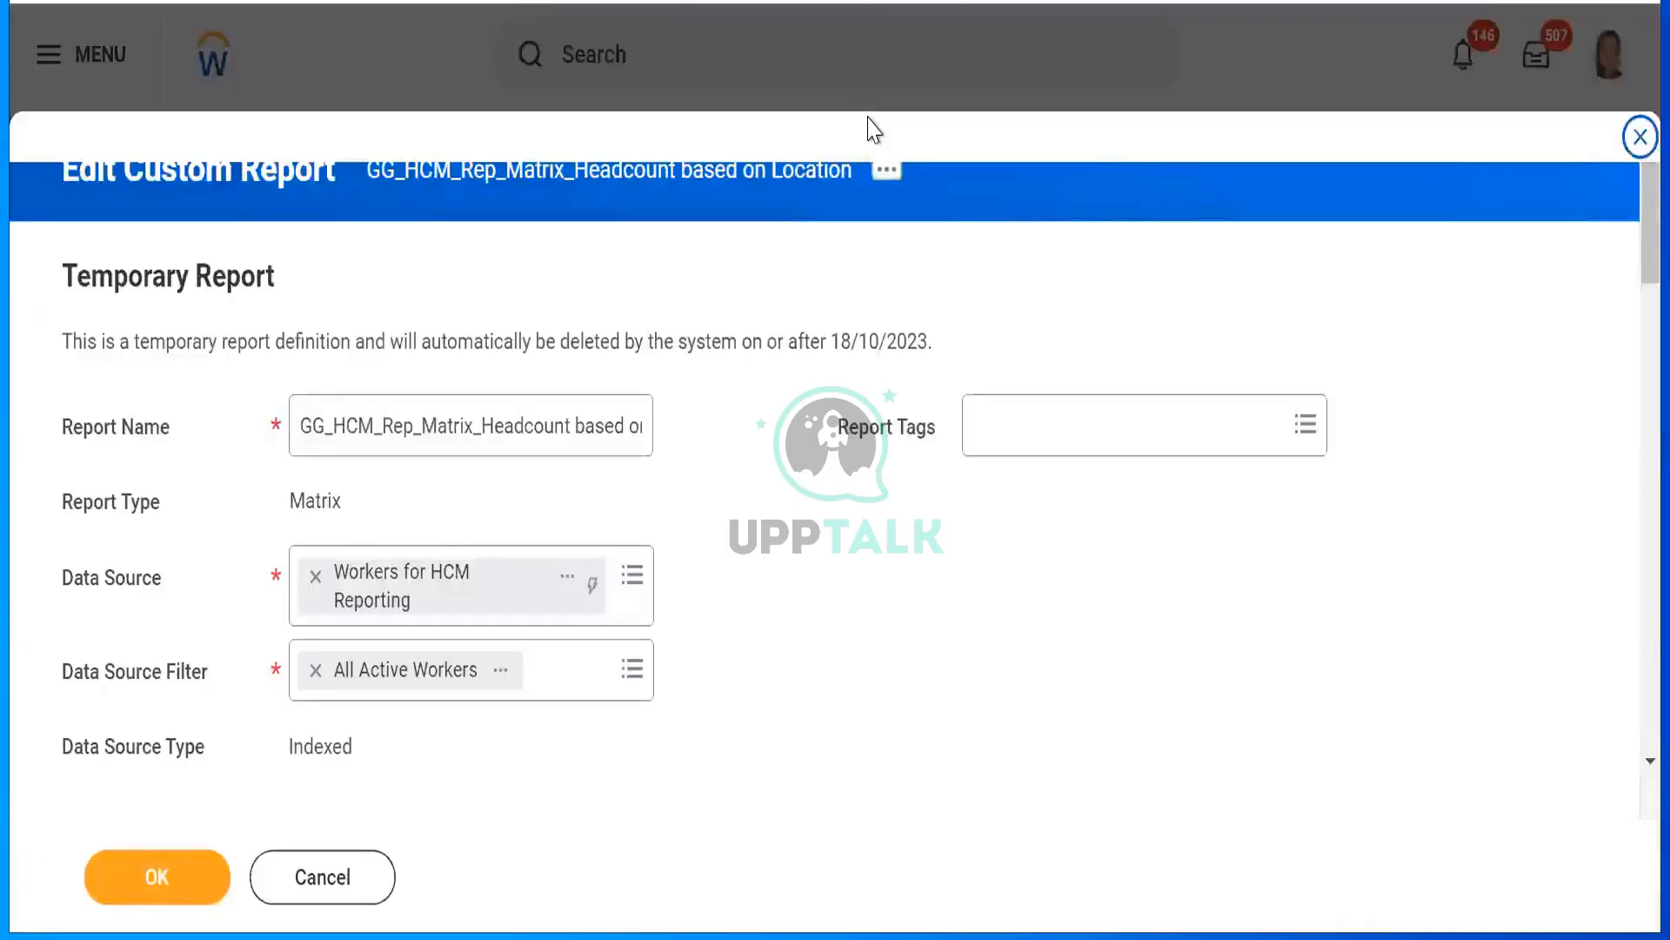
pyautogui.click(166, 886)
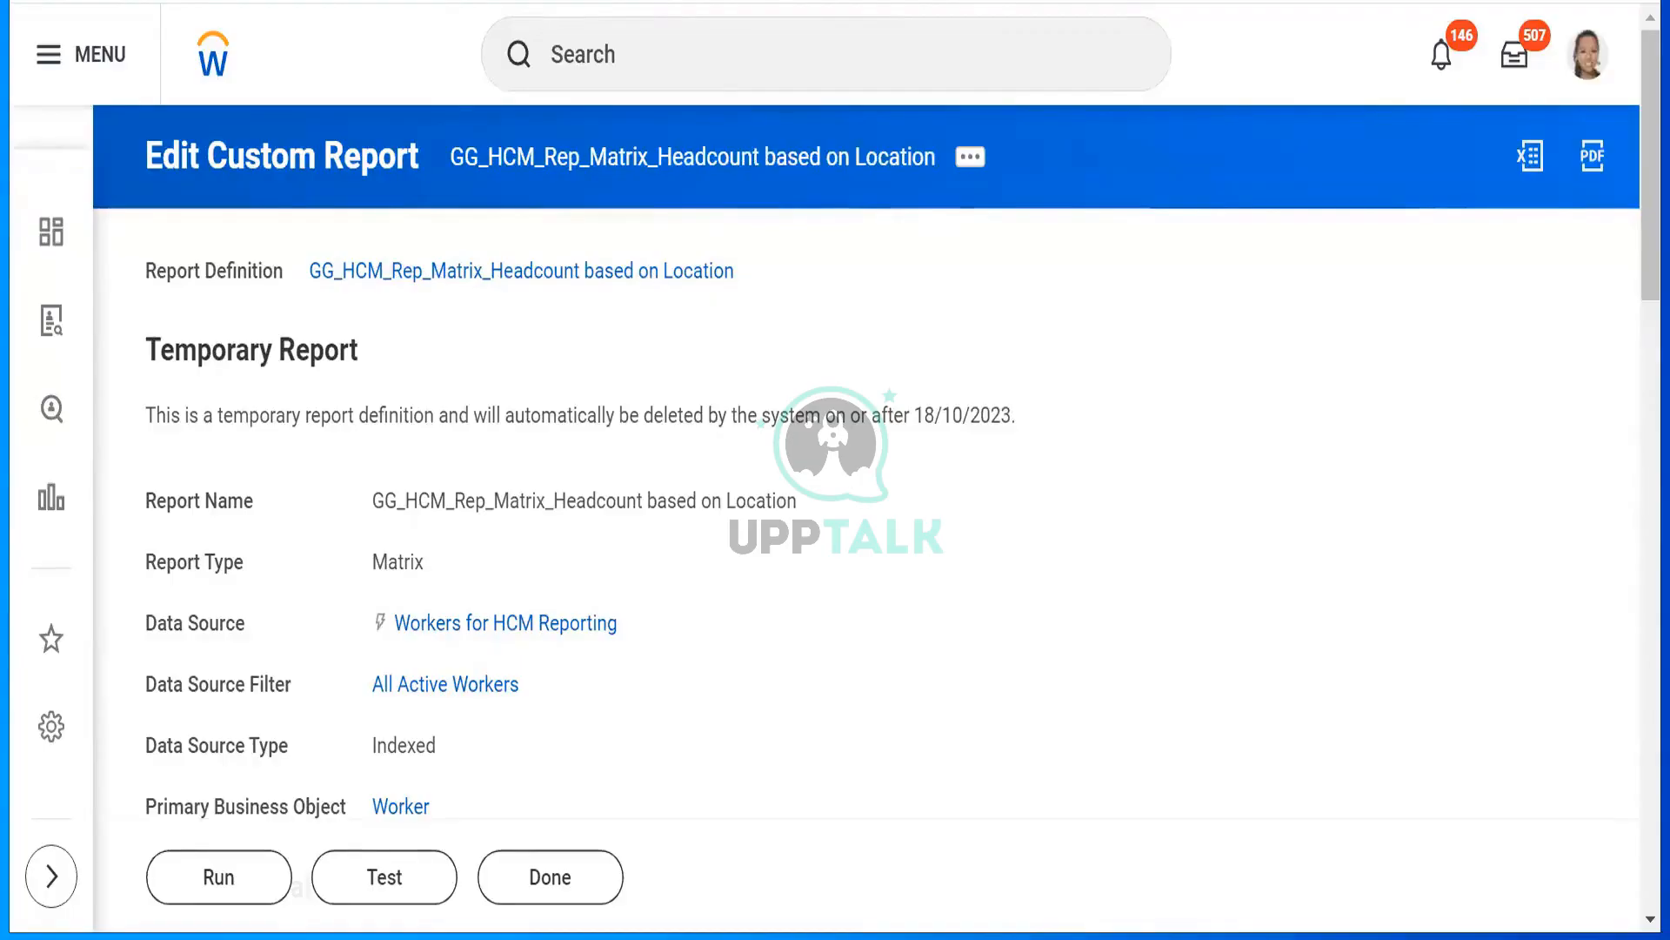
# Return to the original tab and rerun the headcount report with all prompts left blank.
pyautogui.write('rd: gg_hc')
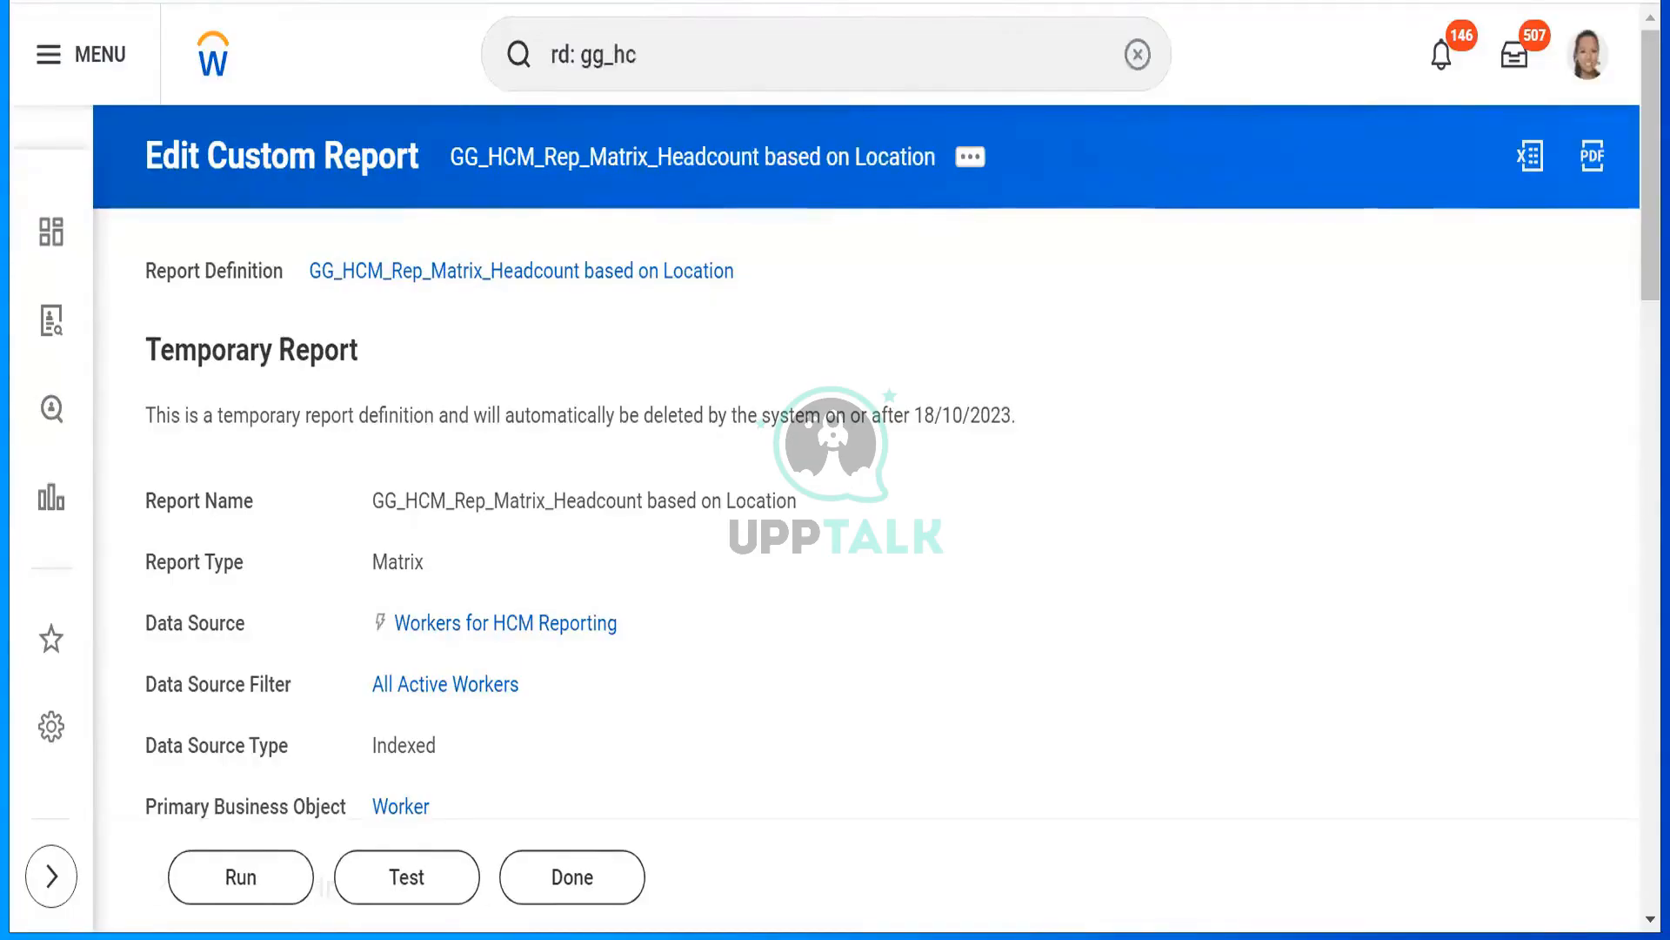
pyautogui.click(265, 883)
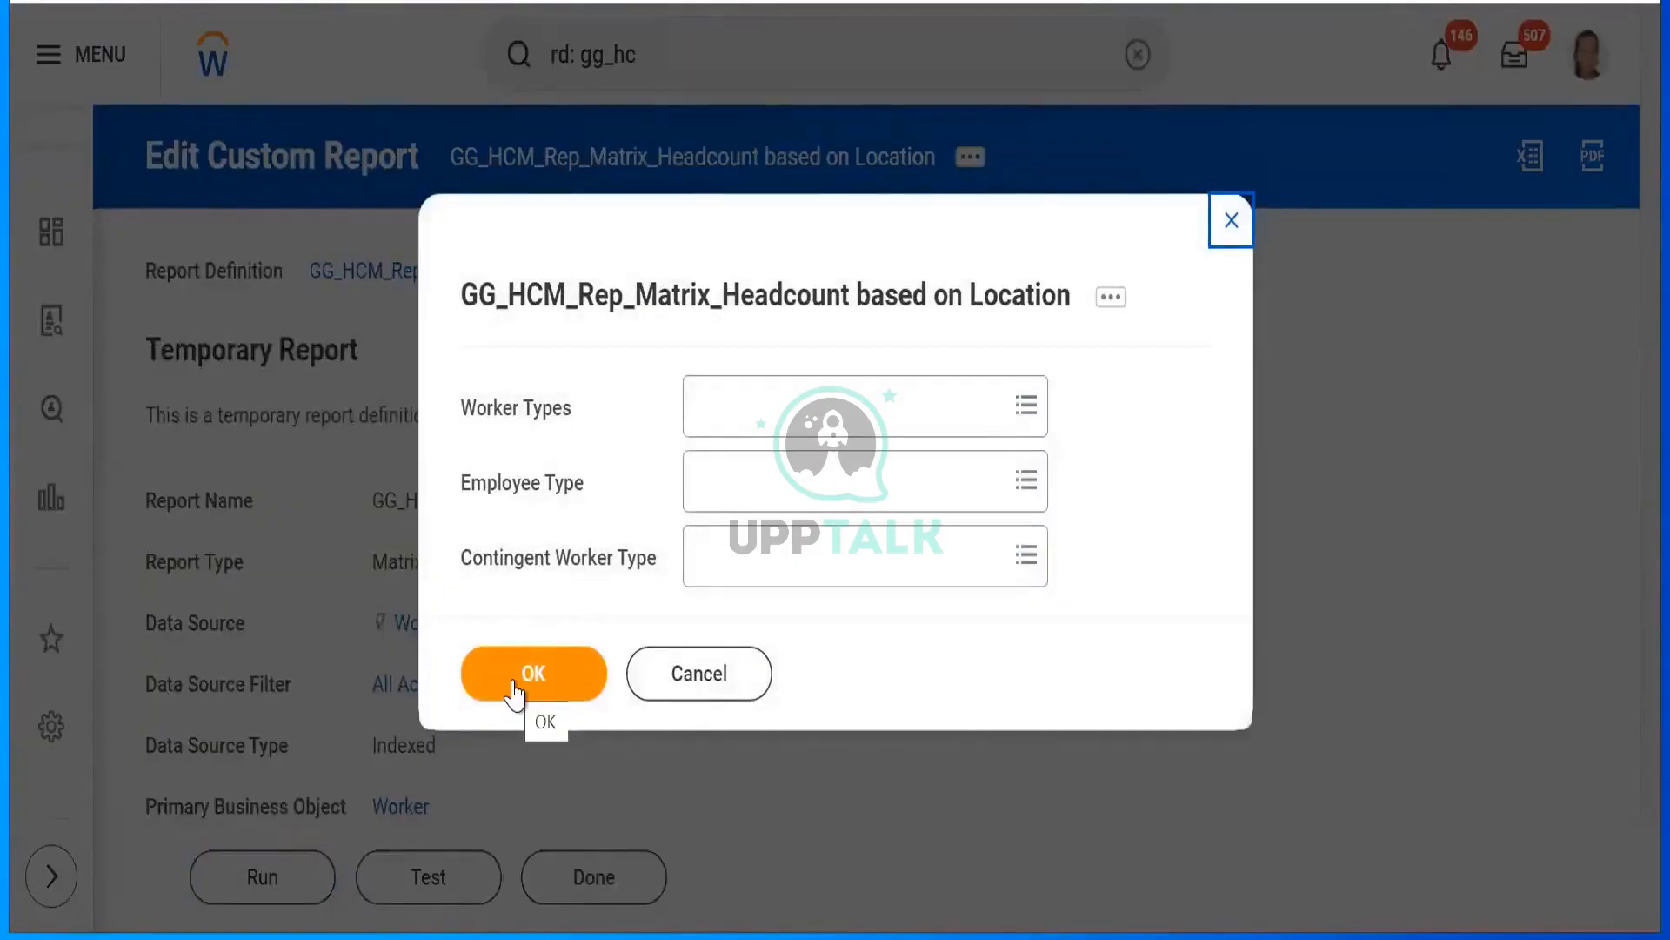
pyautogui.click(515, 688)
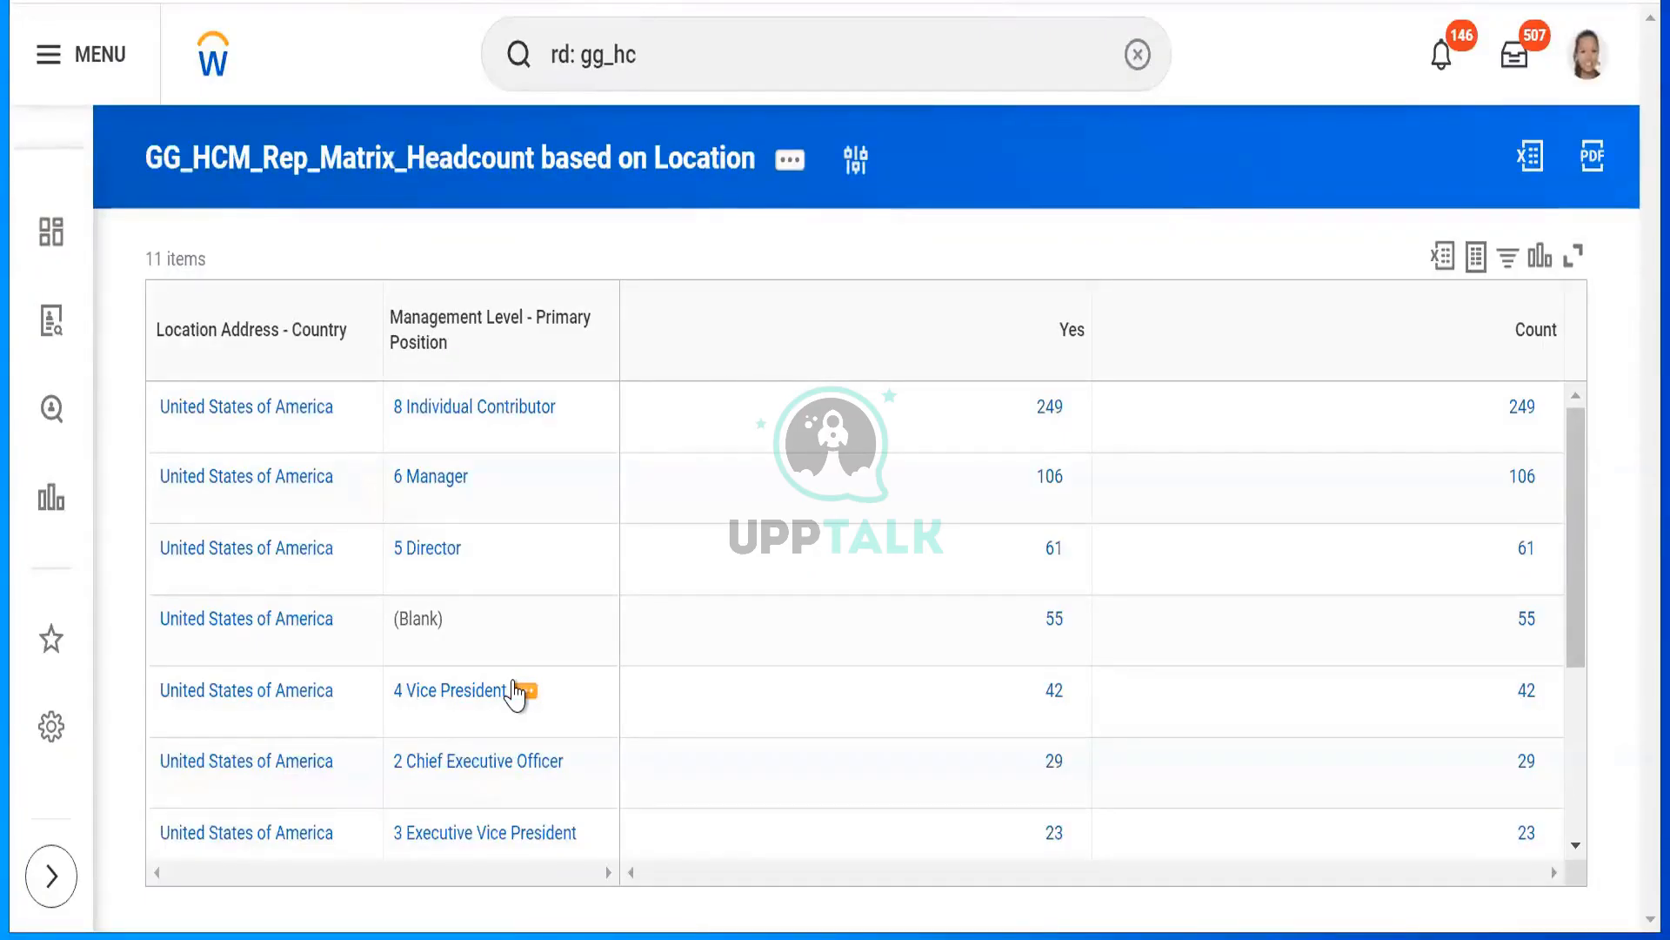
# Examine the row grouping fields and sort settings of the report's matrix definition in the duplicated tab.
pyautogui.click(785, 172)
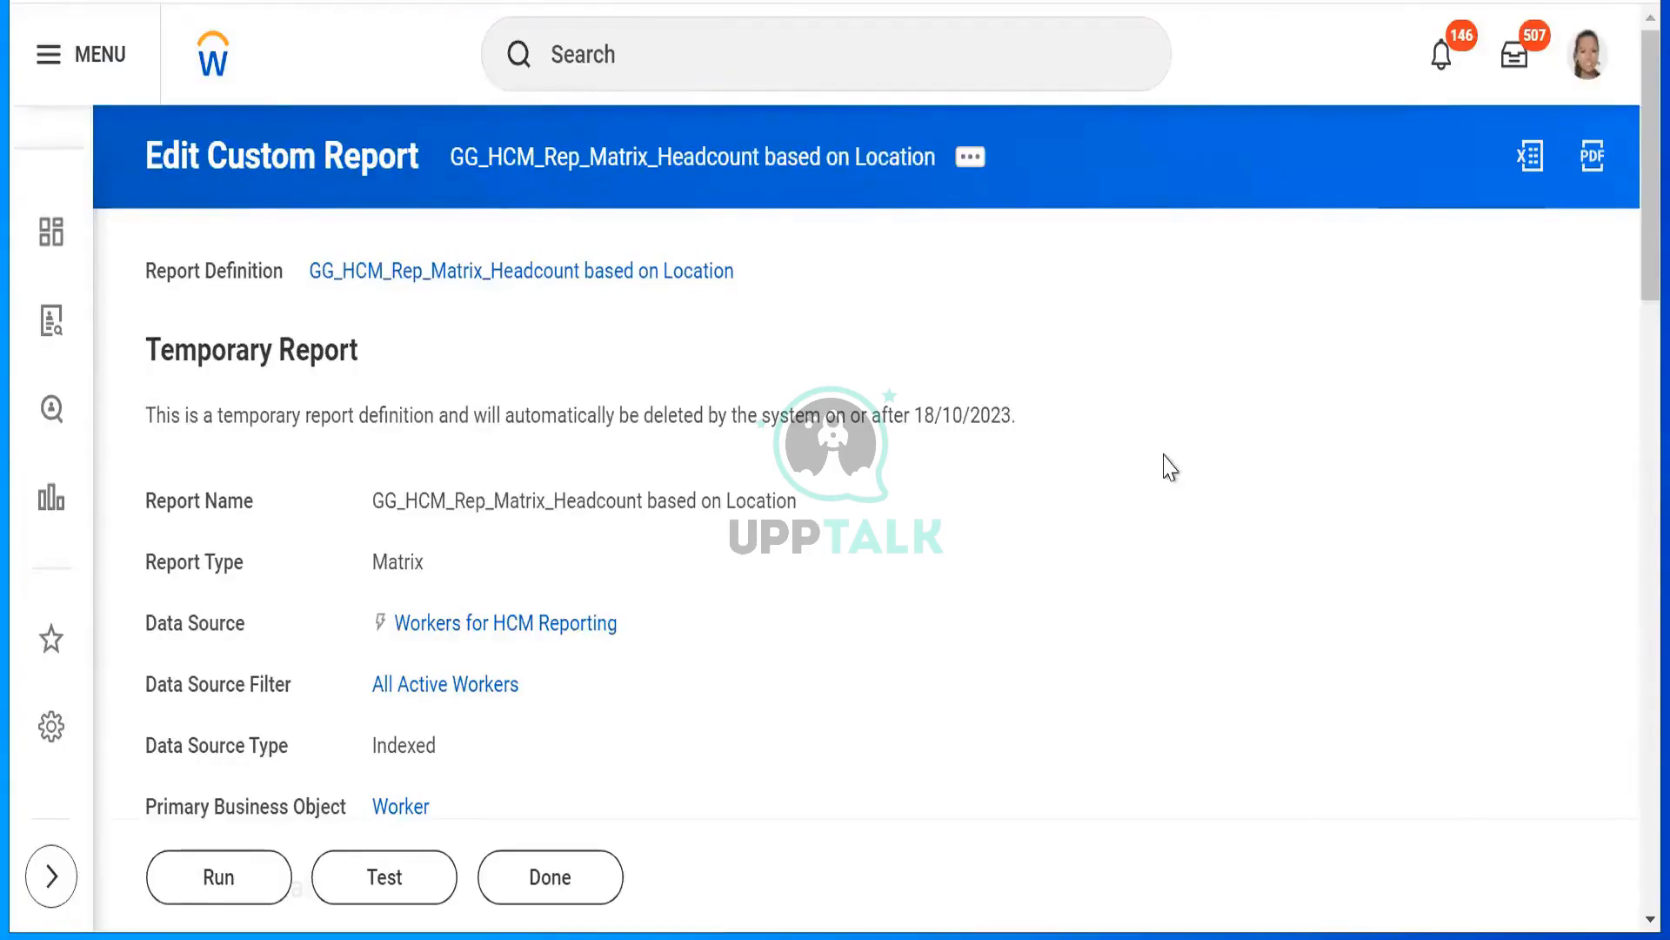
pyautogui.scroll(-6, 1168, 468)
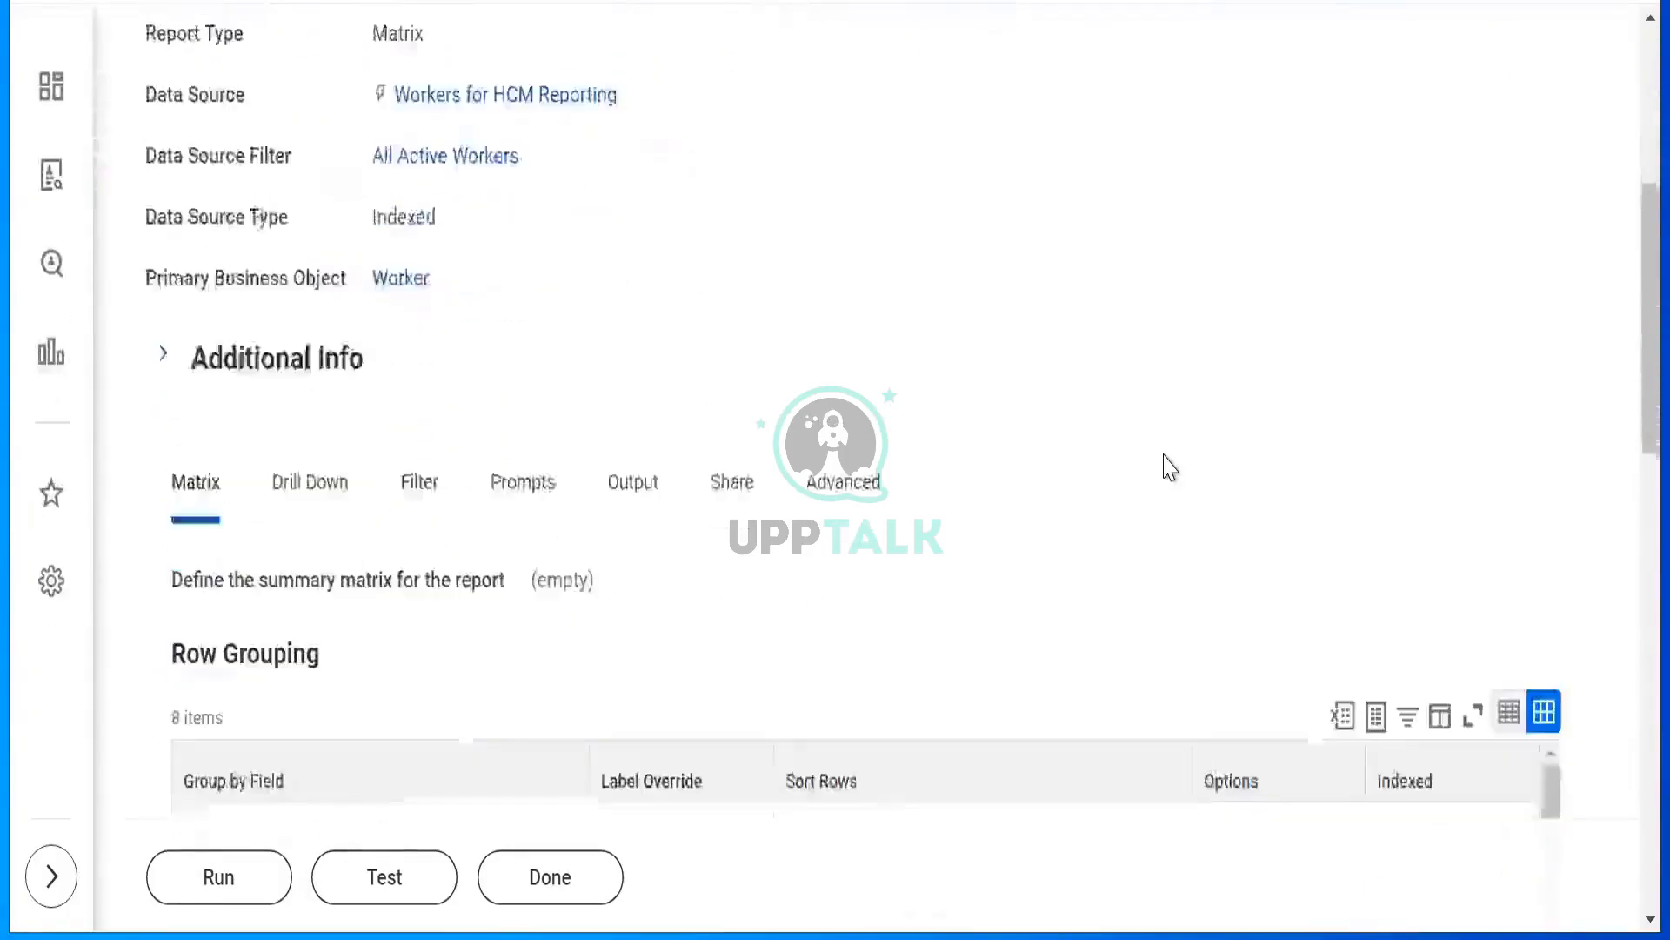
pyautogui.scroll(-5, 1169, 467)
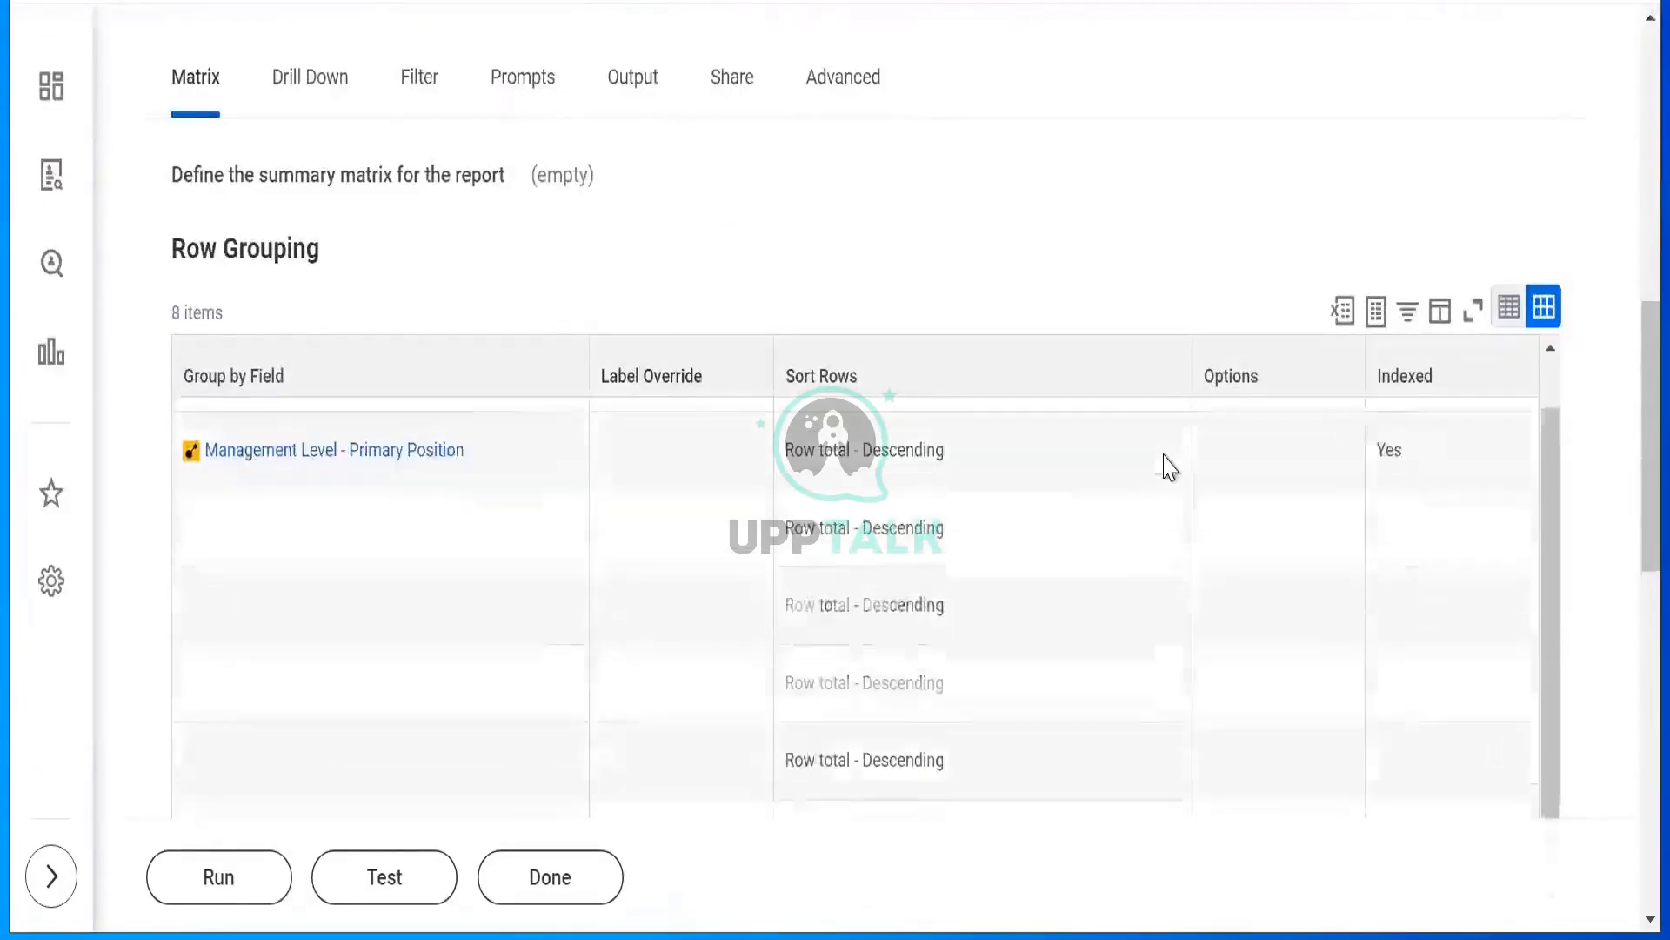
pyautogui.scroll(-1, 1169, 467)
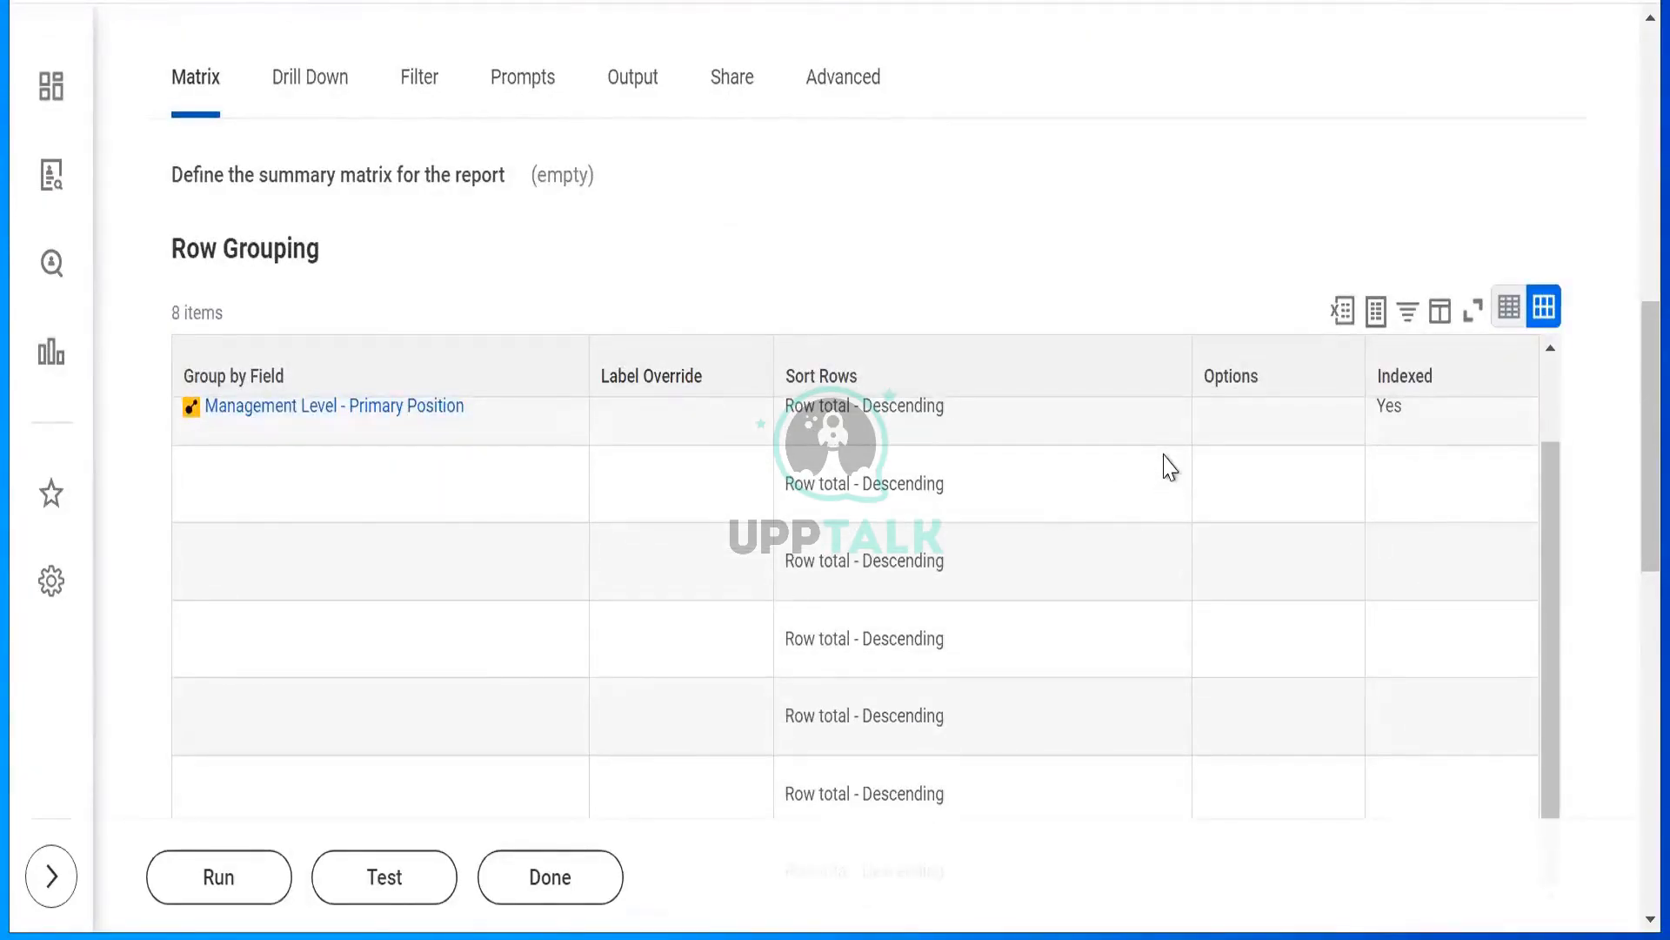
# Compare the definition's row grouping, maximum rows, total row and column grouping settings with the matrix report results.
pyautogui.scroll(6, 1169, 468)
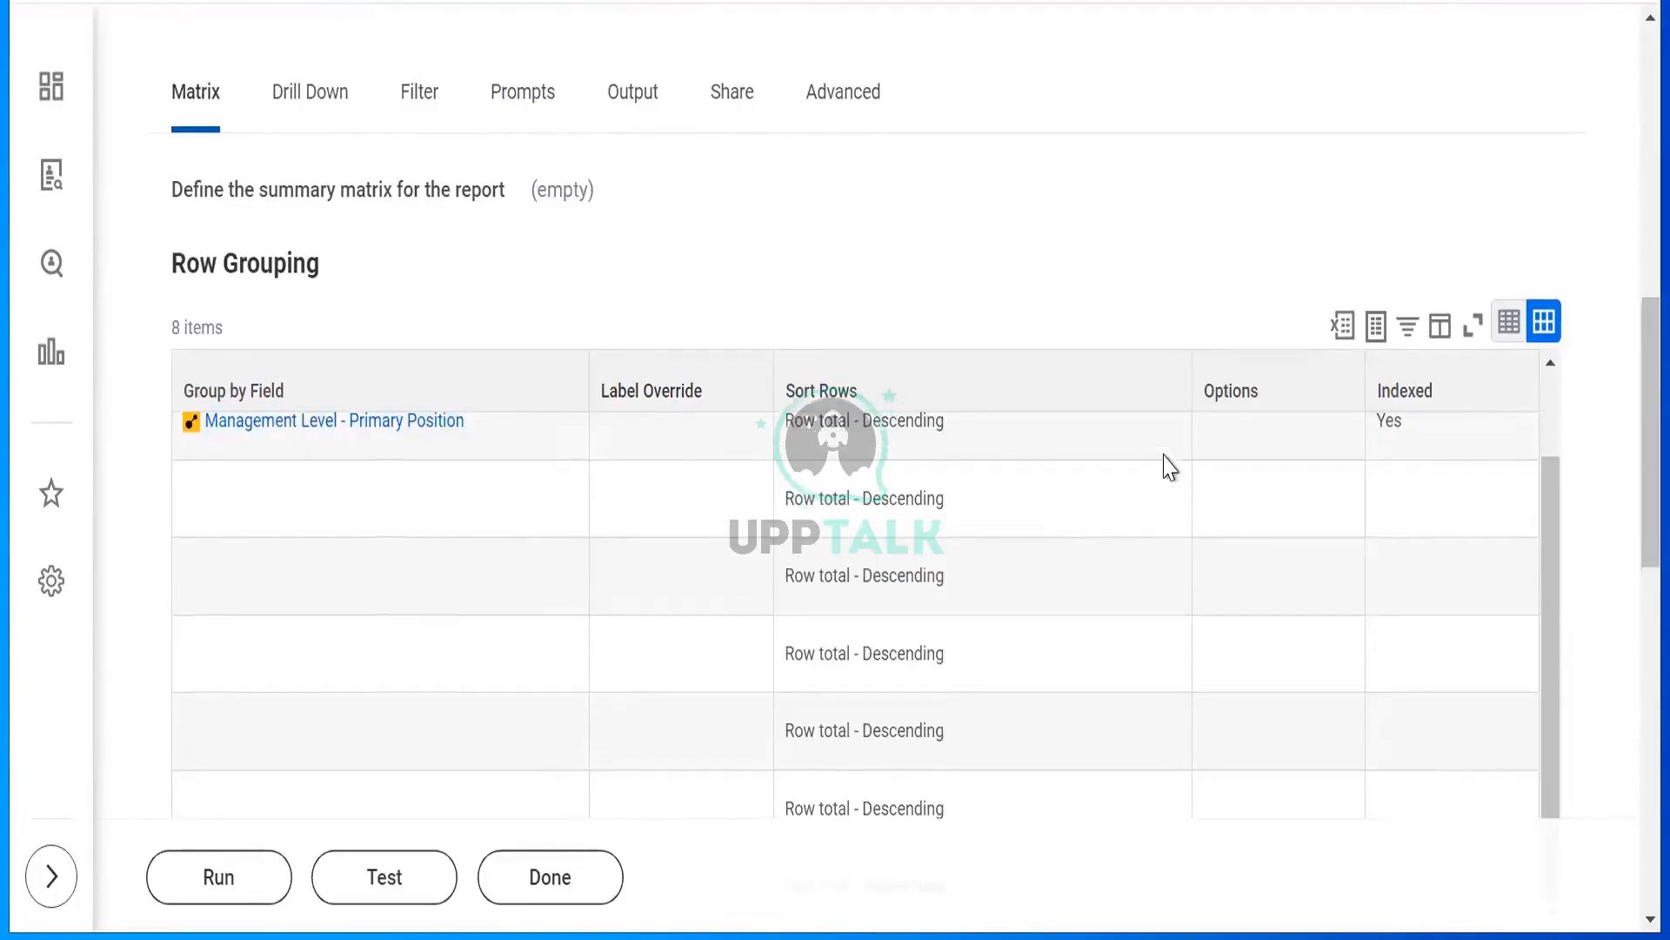
pyautogui.scroll(4, 1168, 467)
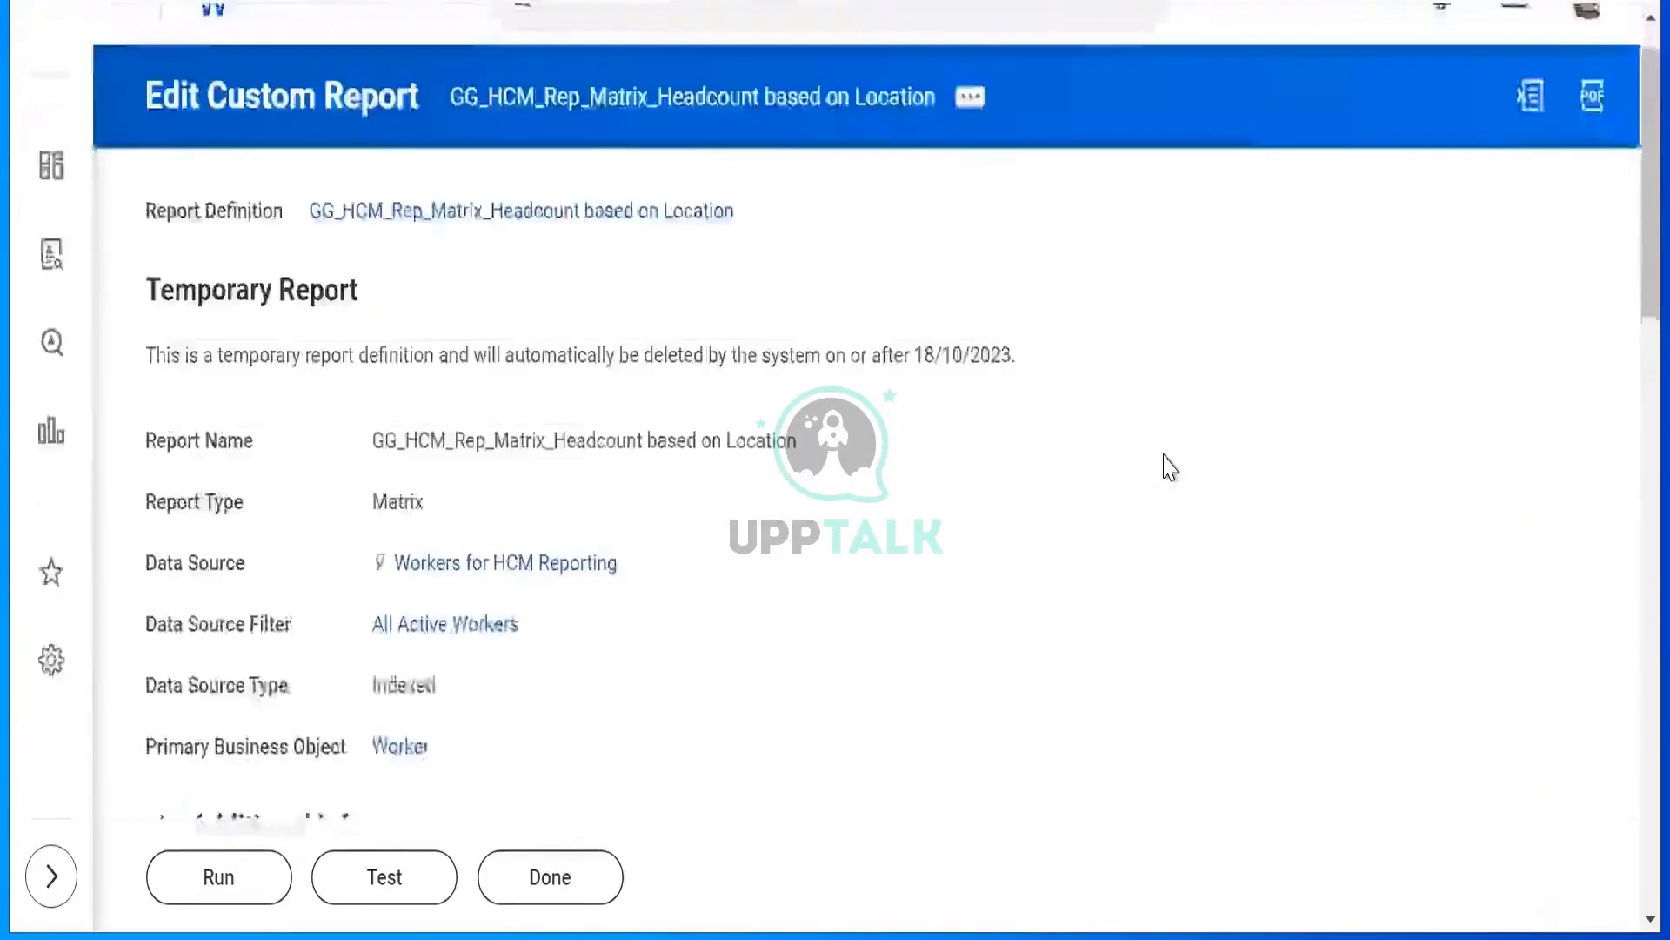
pyautogui.scroll(-6, 1168, 467)
pyautogui.scroll(-5, 1169, 468)
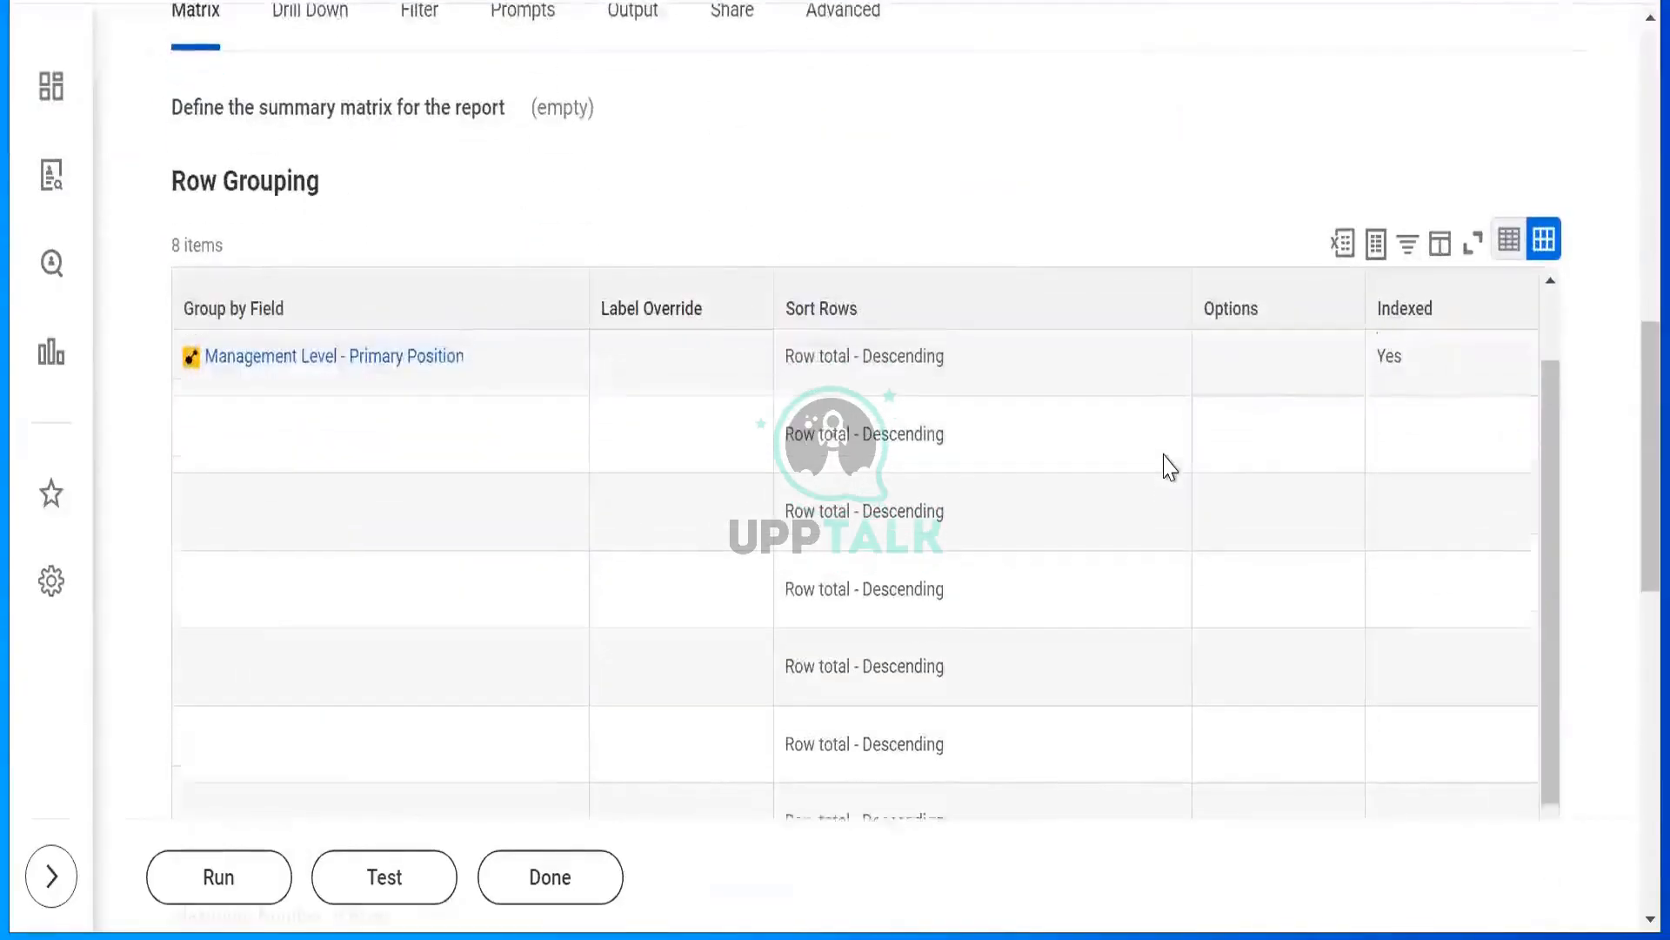
pyautogui.scroll(1, 1169, 467)
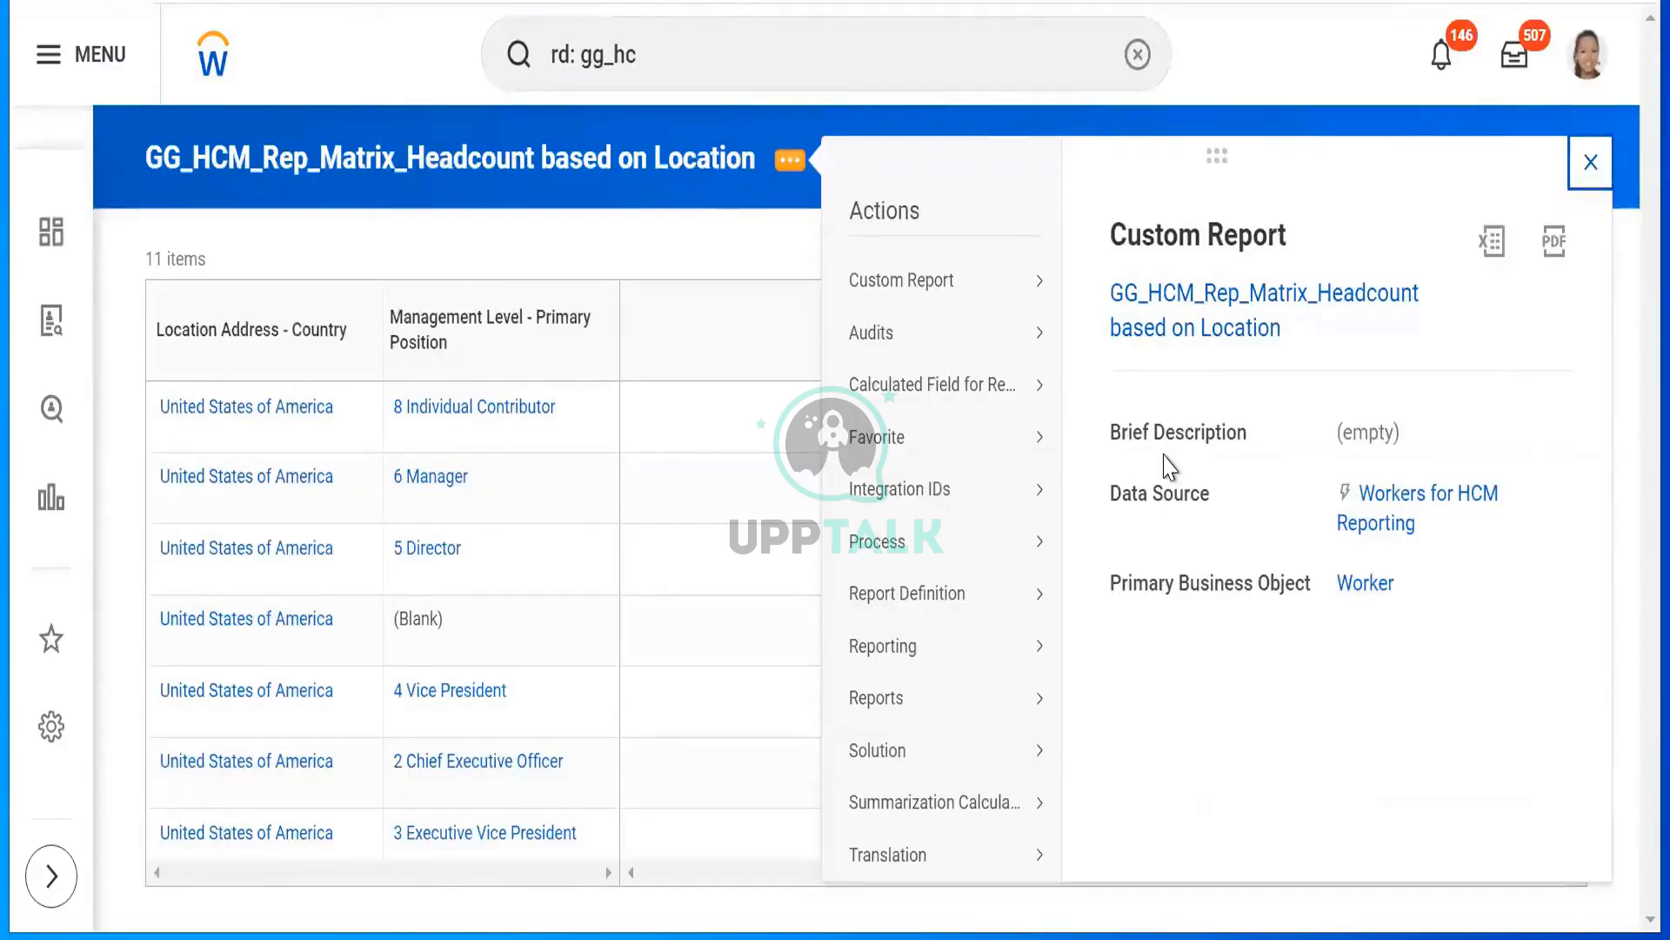
pyautogui.press('Escape')
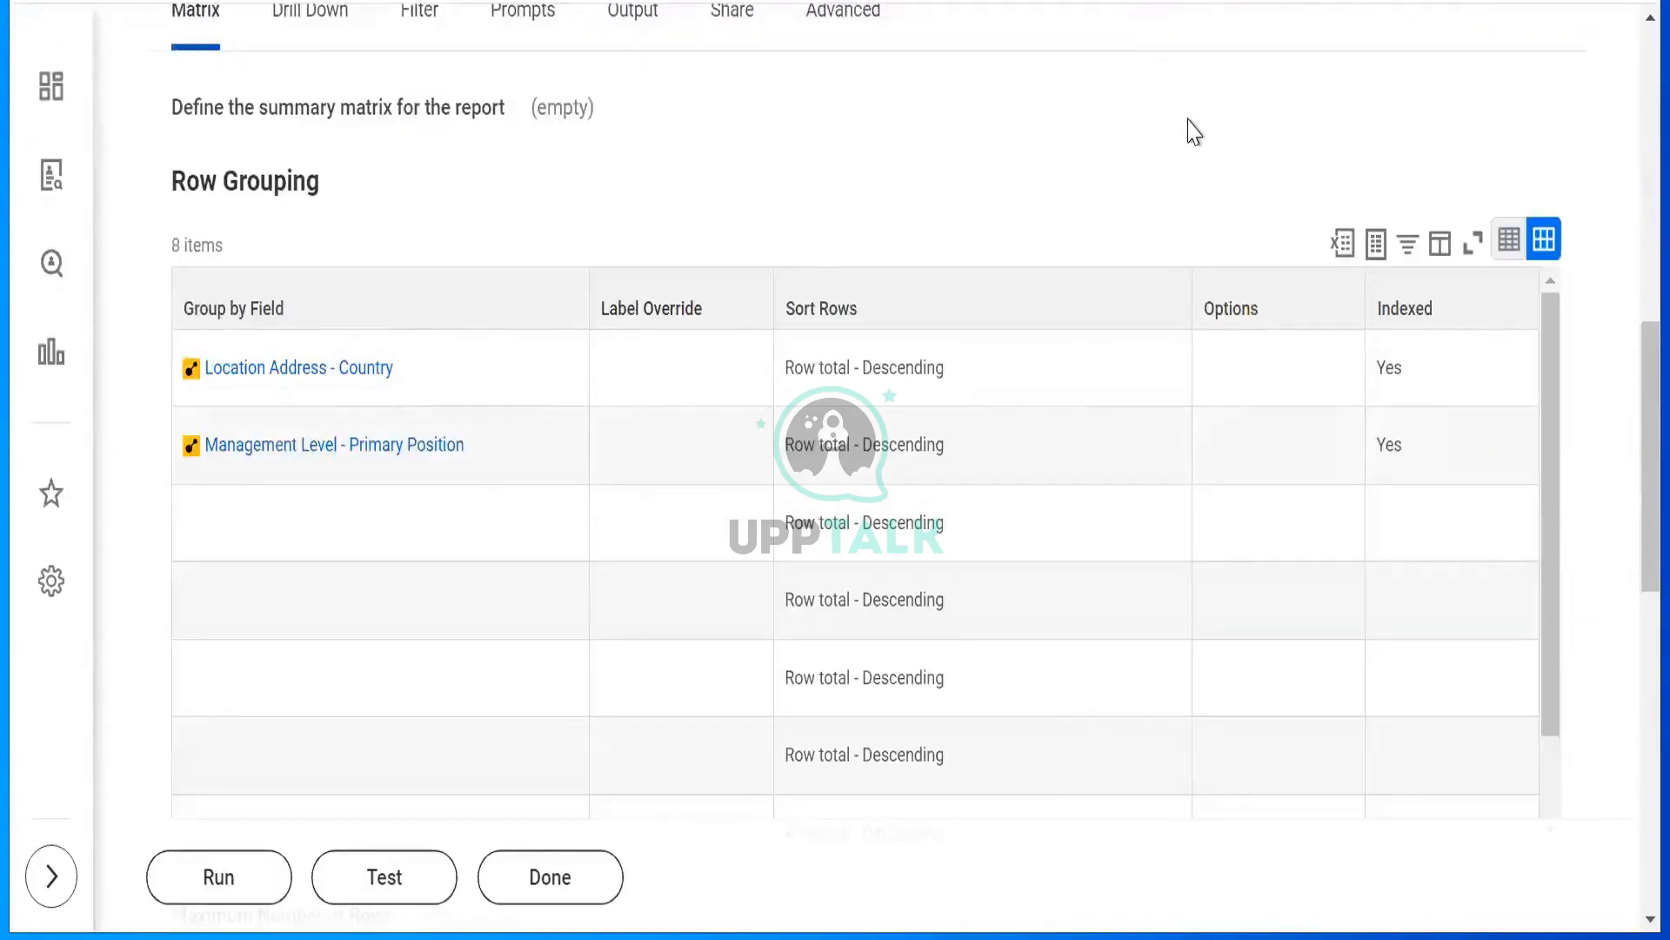
pyautogui.scroll(-4, 1192, 130)
pyautogui.scroll(-1, 1189, 130)
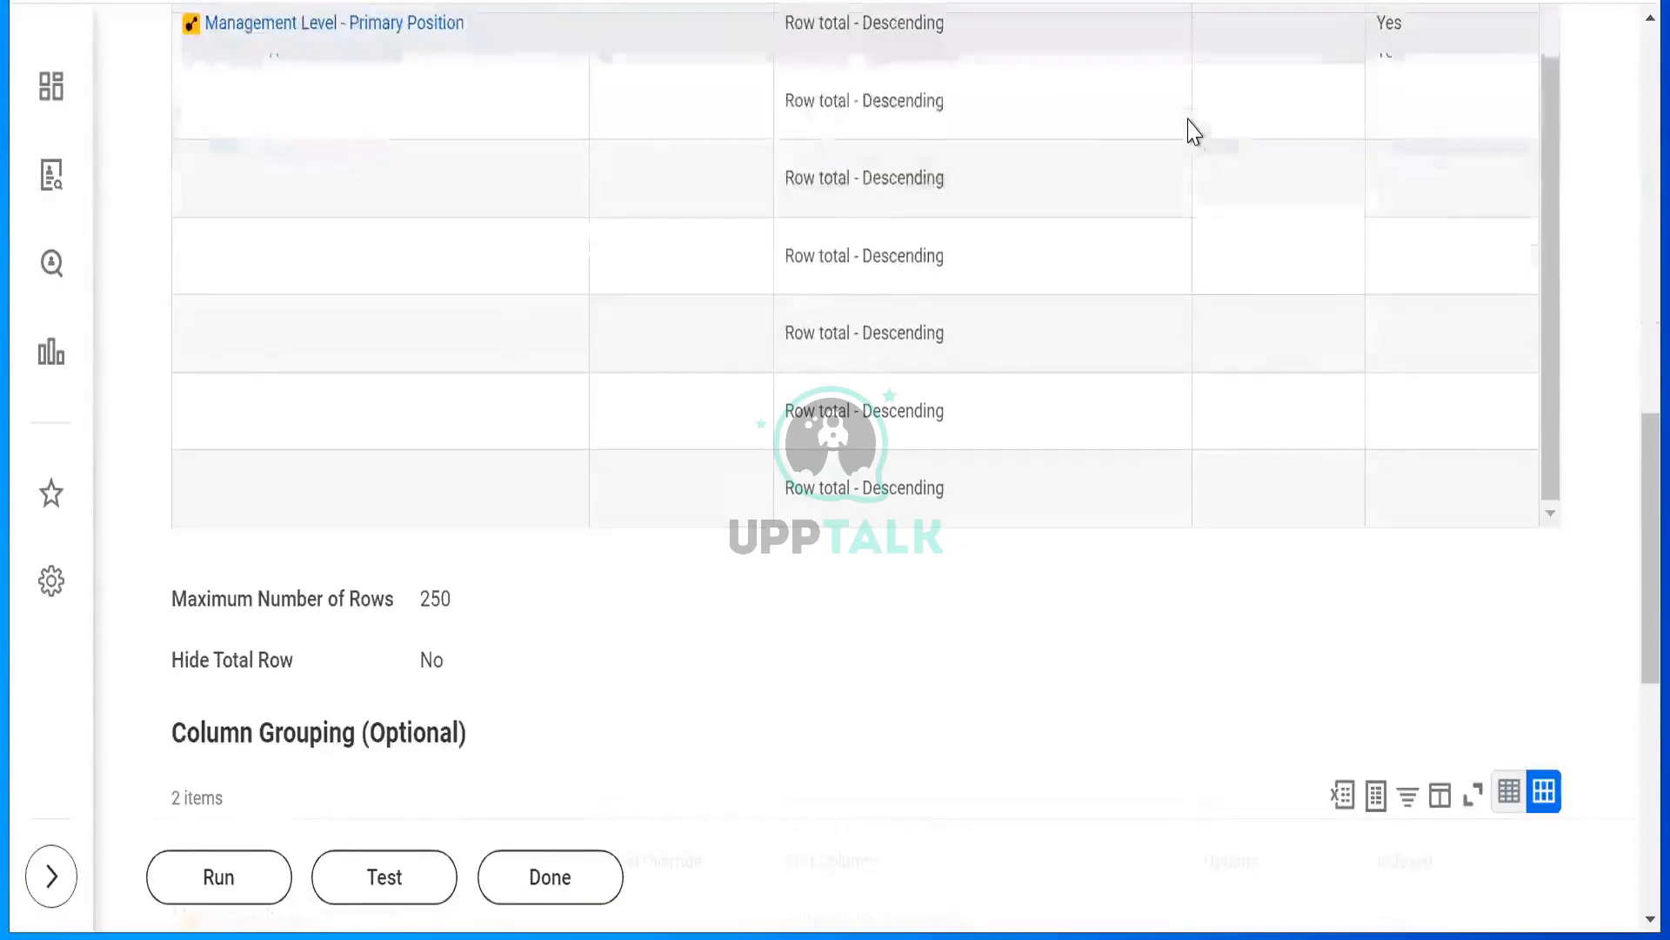
pyautogui.scroll(-5, 1470, 557)
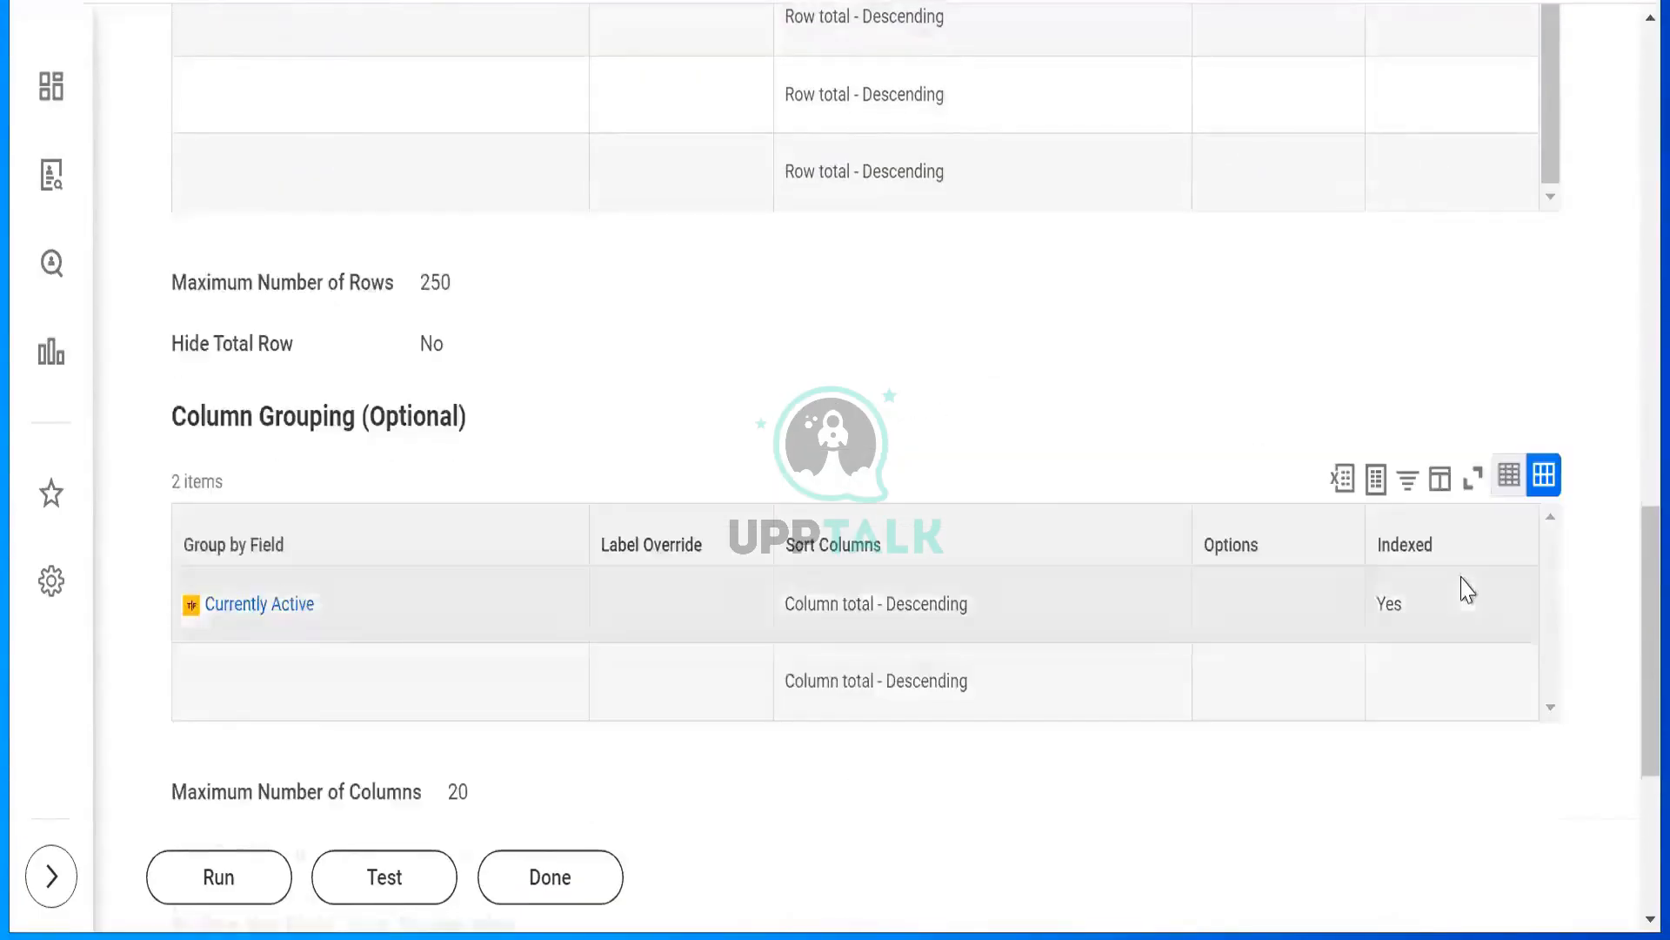
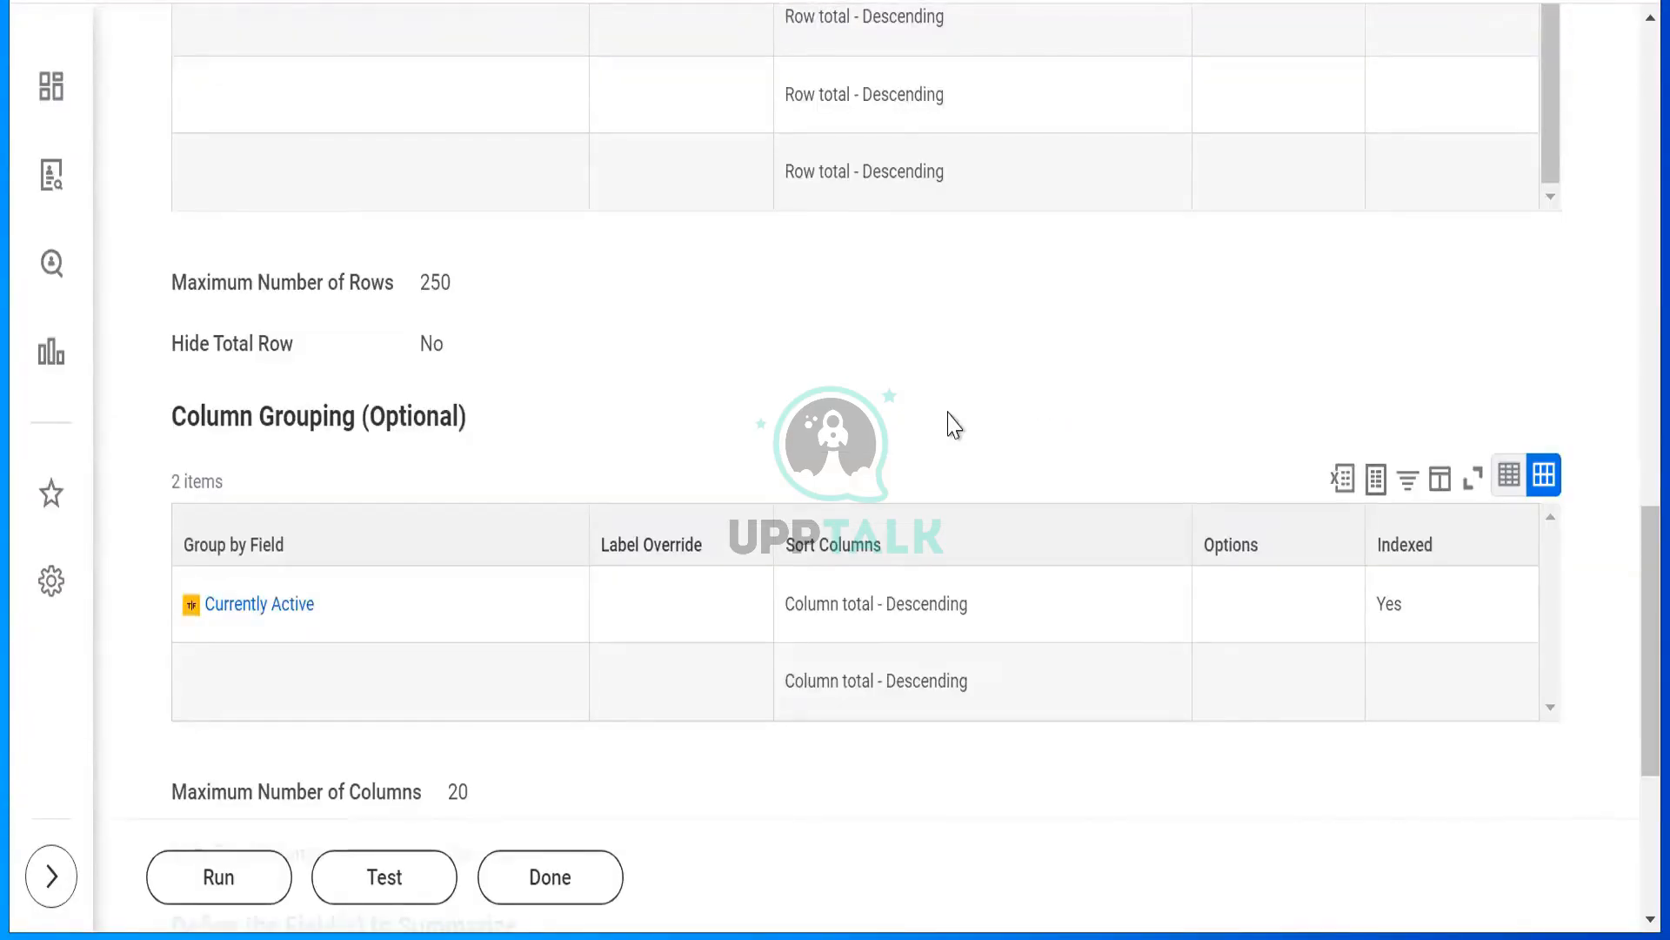
pyautogui.scroll(3, 952, 422)
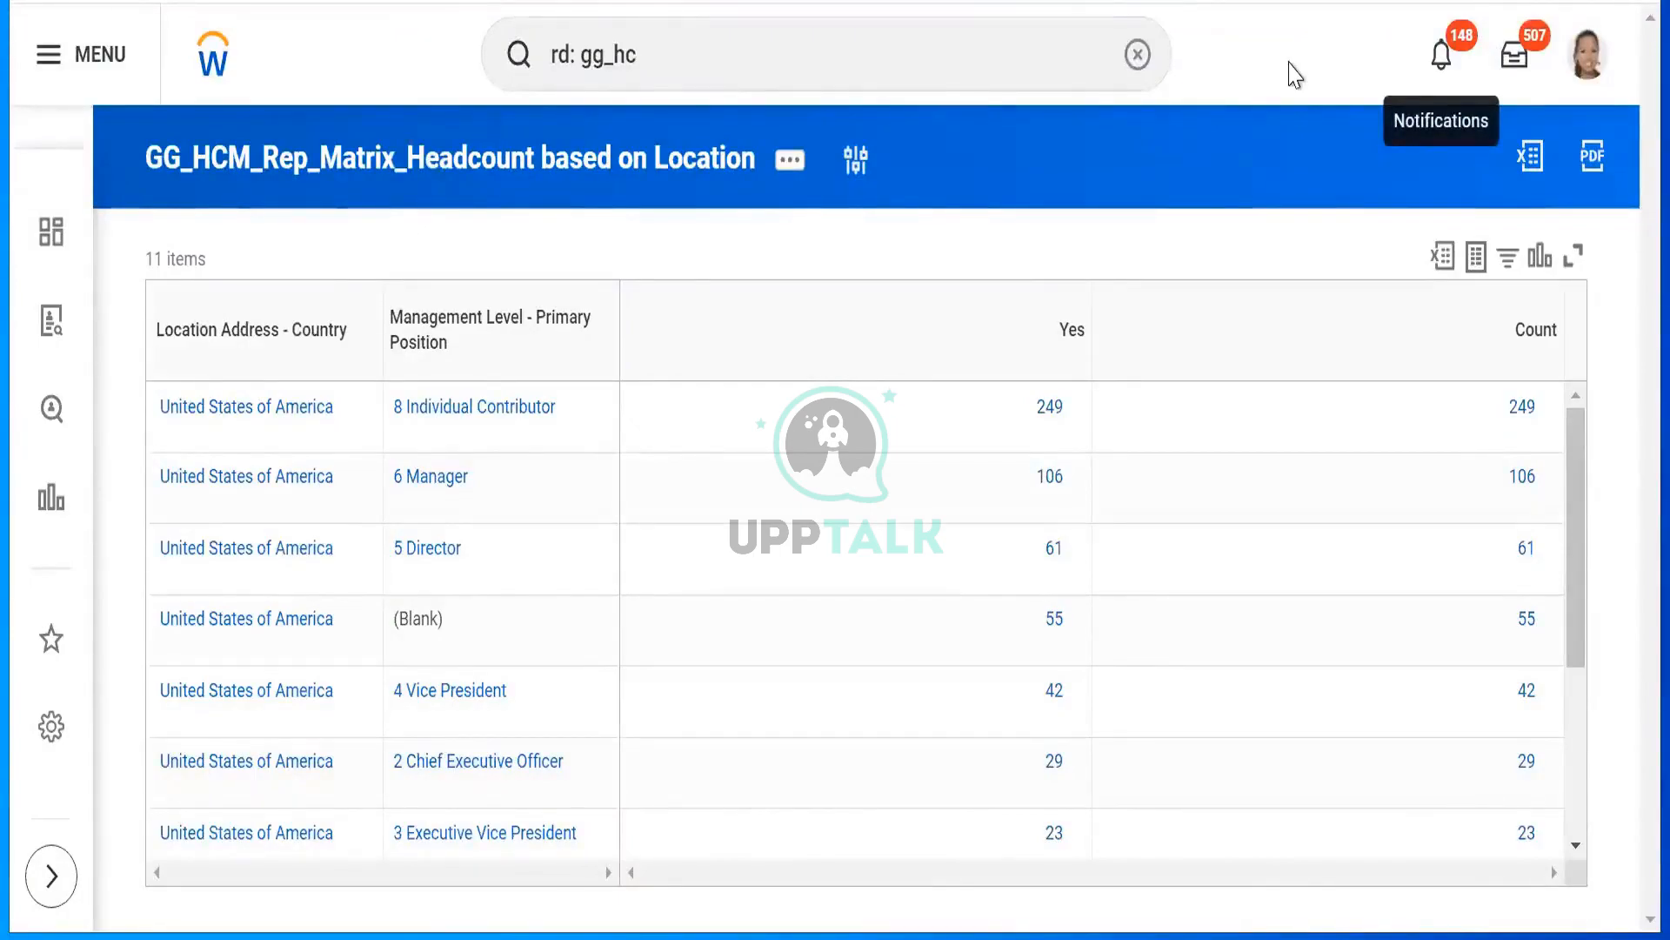
# Drill into the active United States 8 Individual Contributor headcount by Worker Type, and break down its Contingent Worker count by Company.
pyautogui.click(1074, 407)
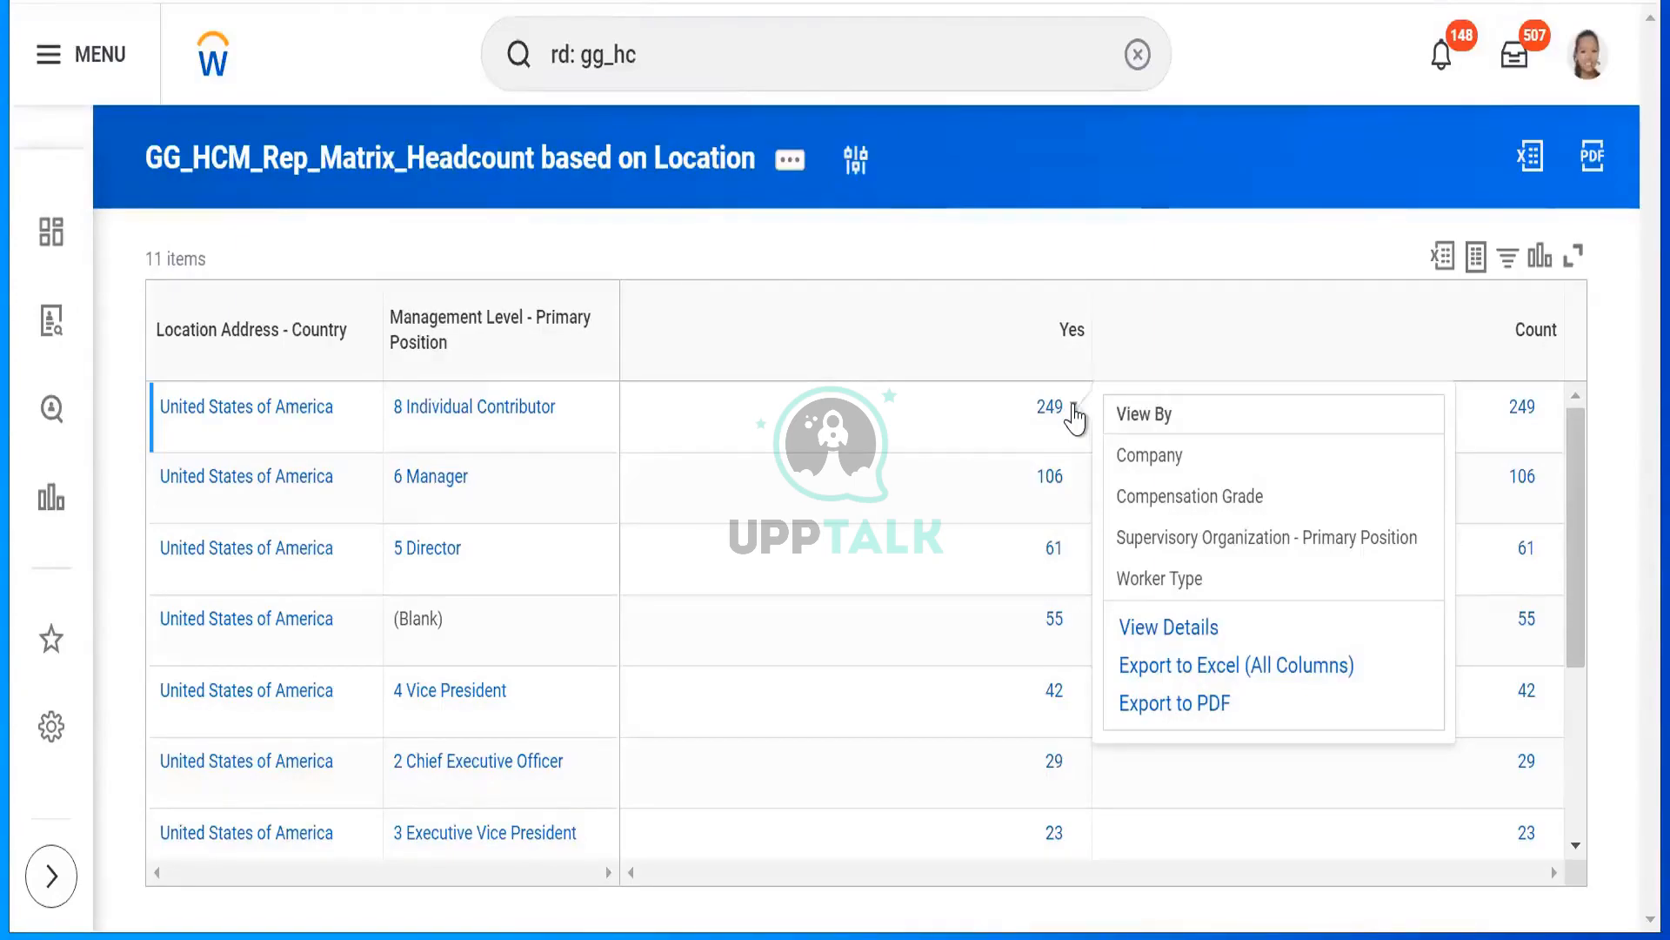
pyautogui.click(1169, 583)
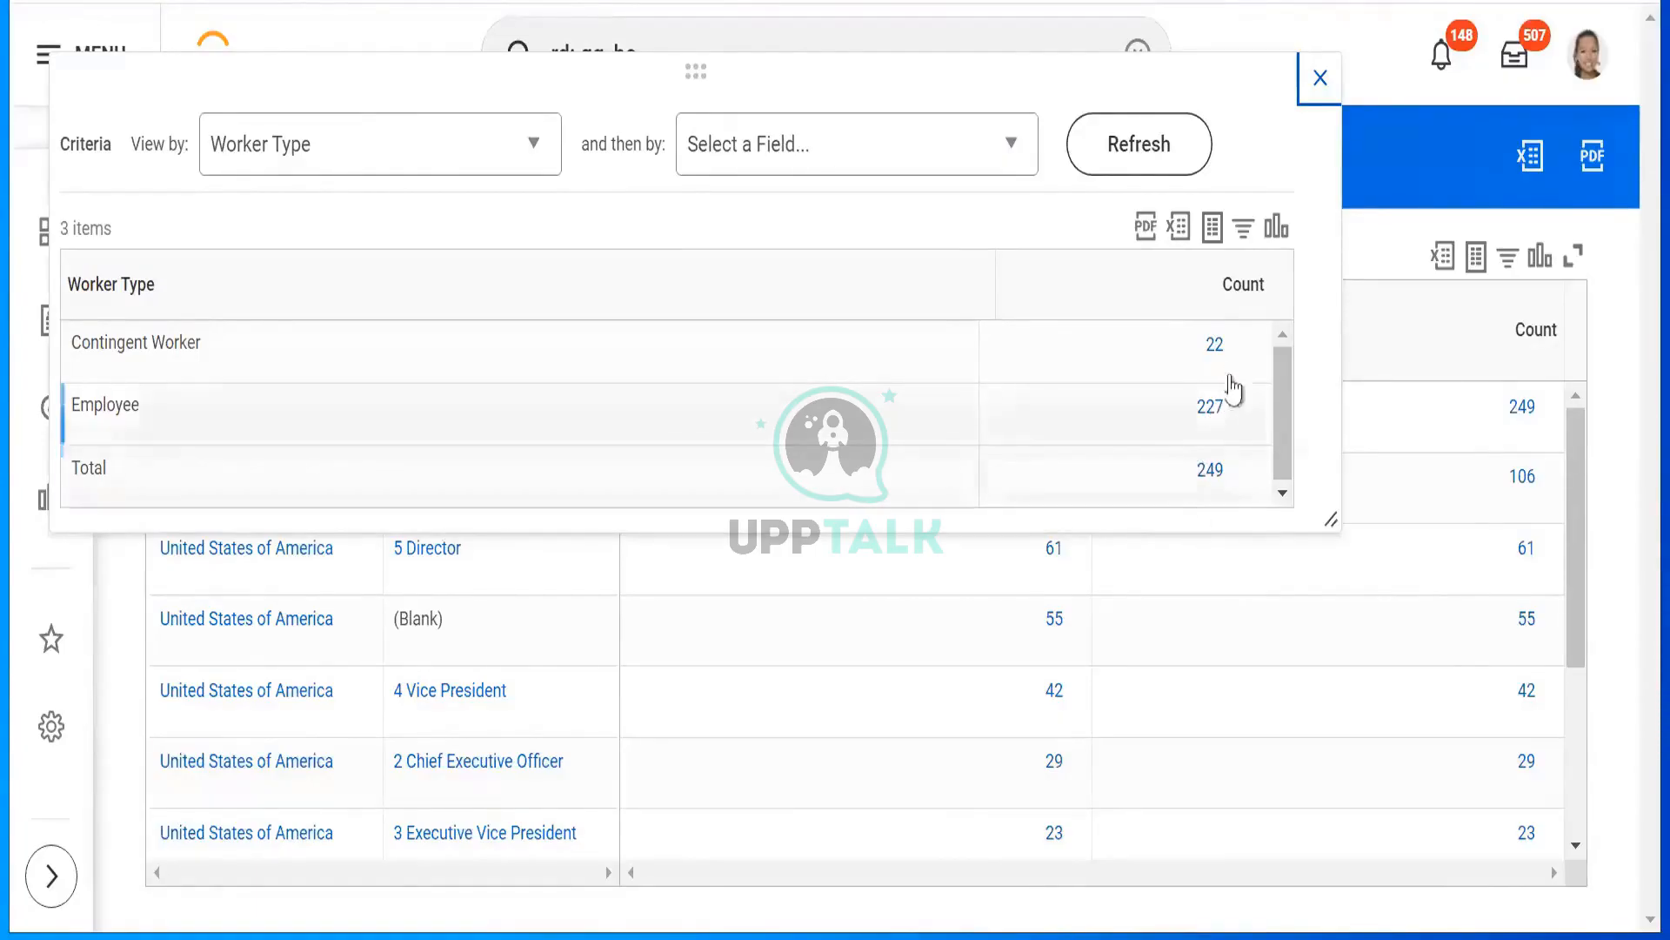
pyautogui.moveTo(1235, 356)
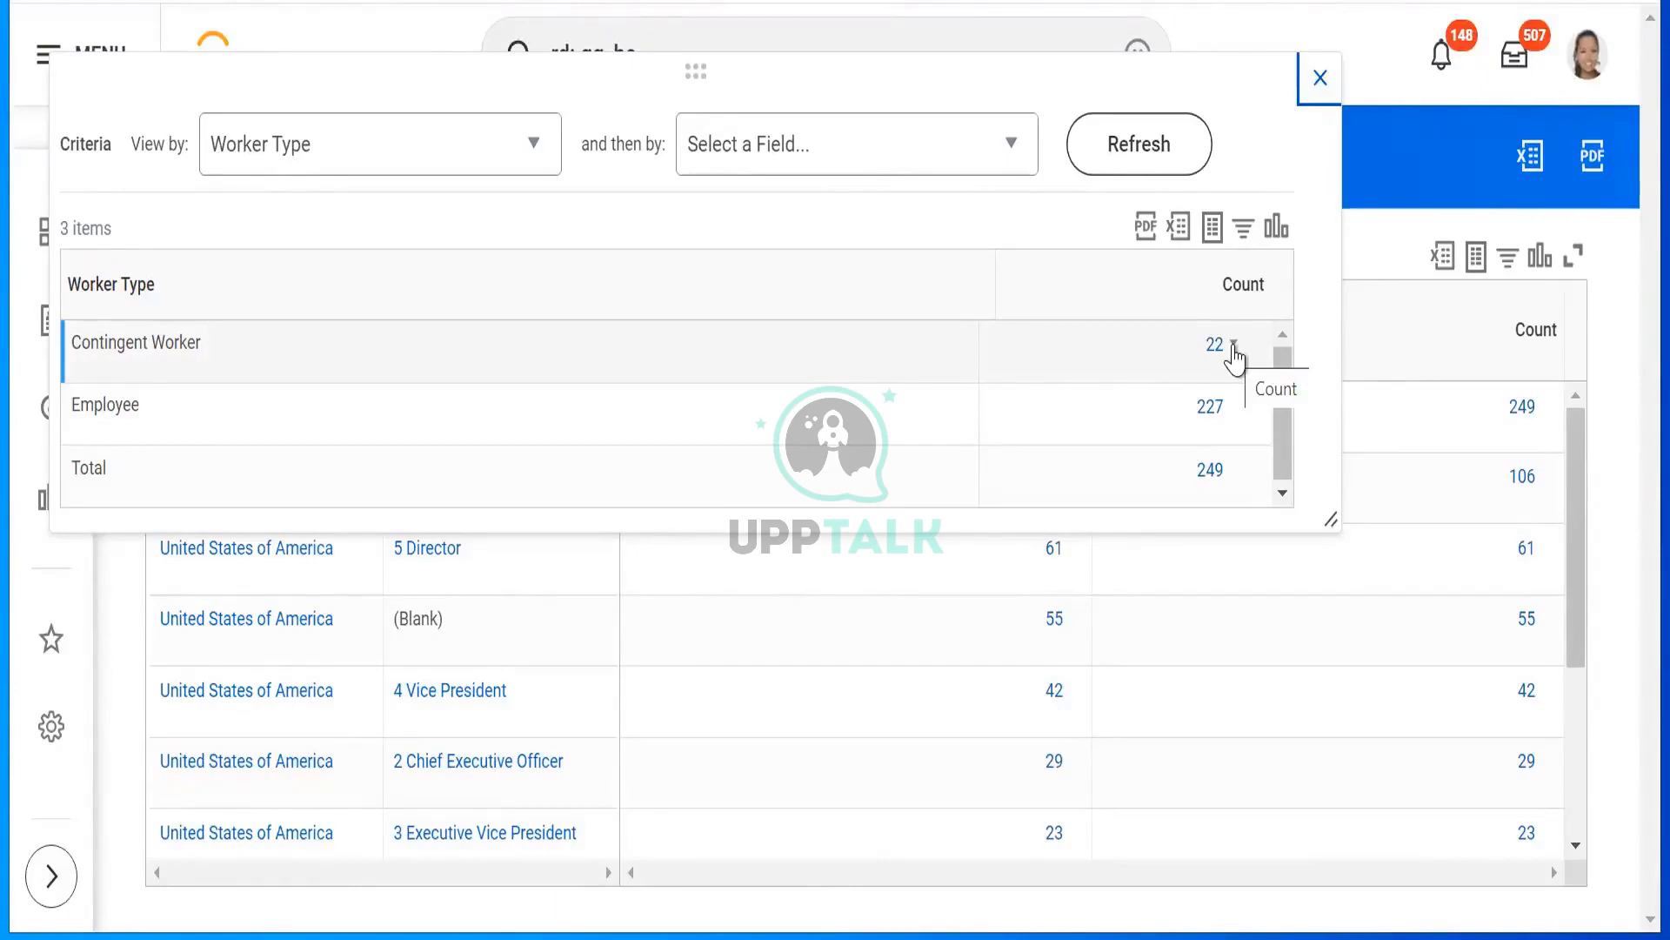
pyautogui.click(1234, 346)
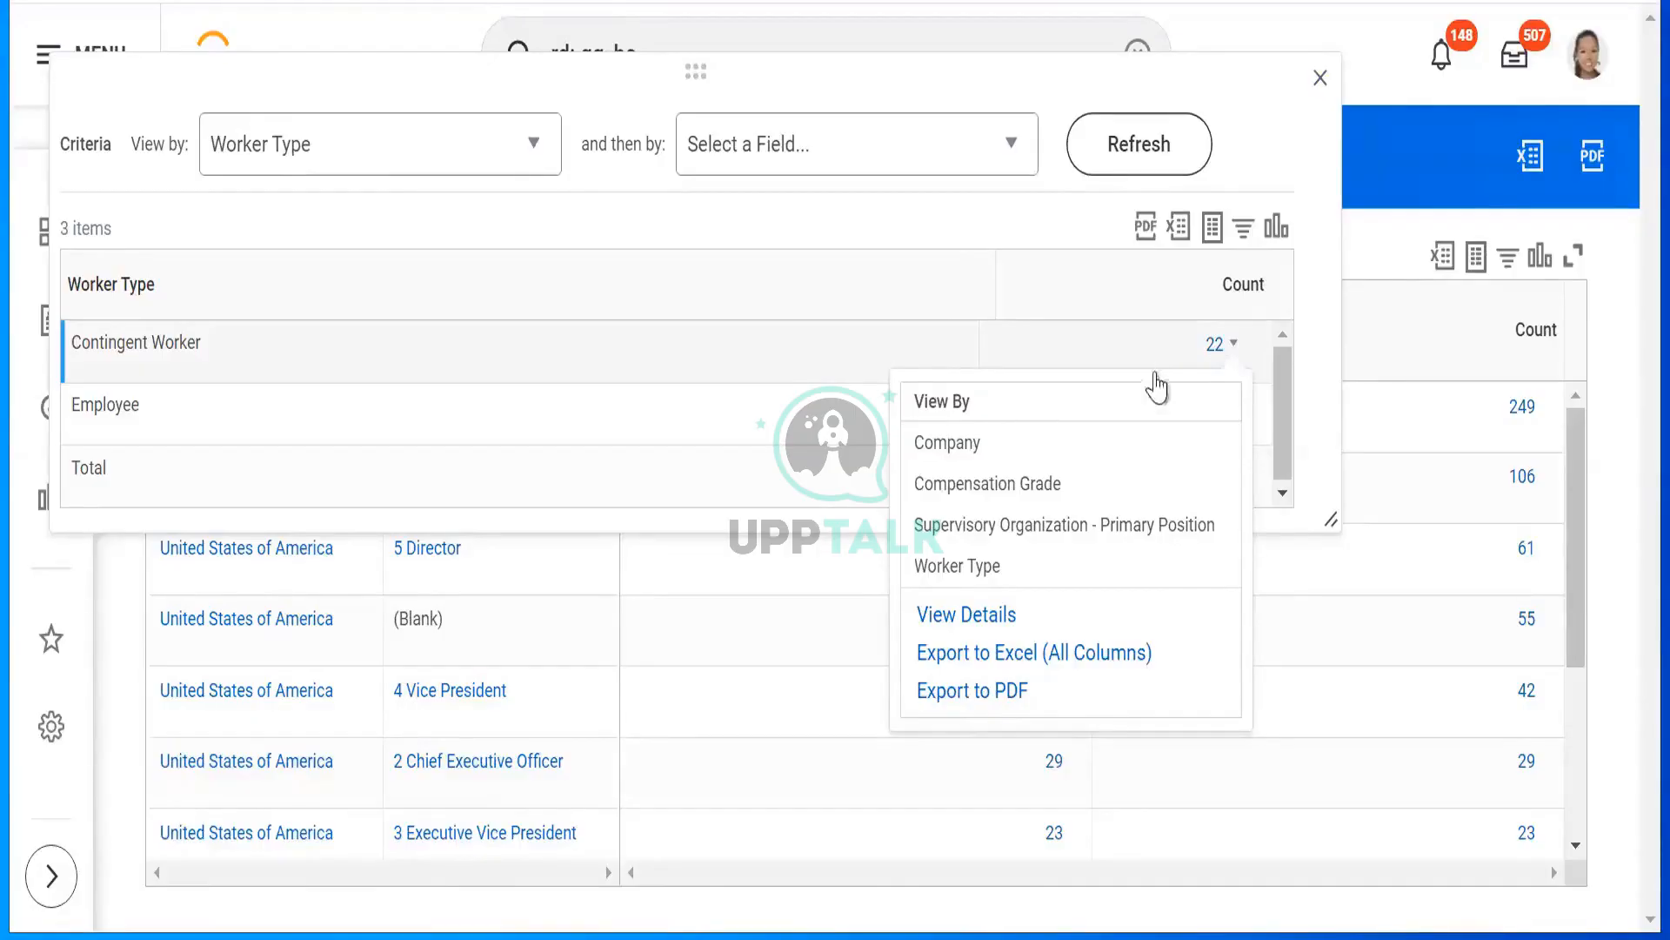
pyautogui.click(1129, 464)
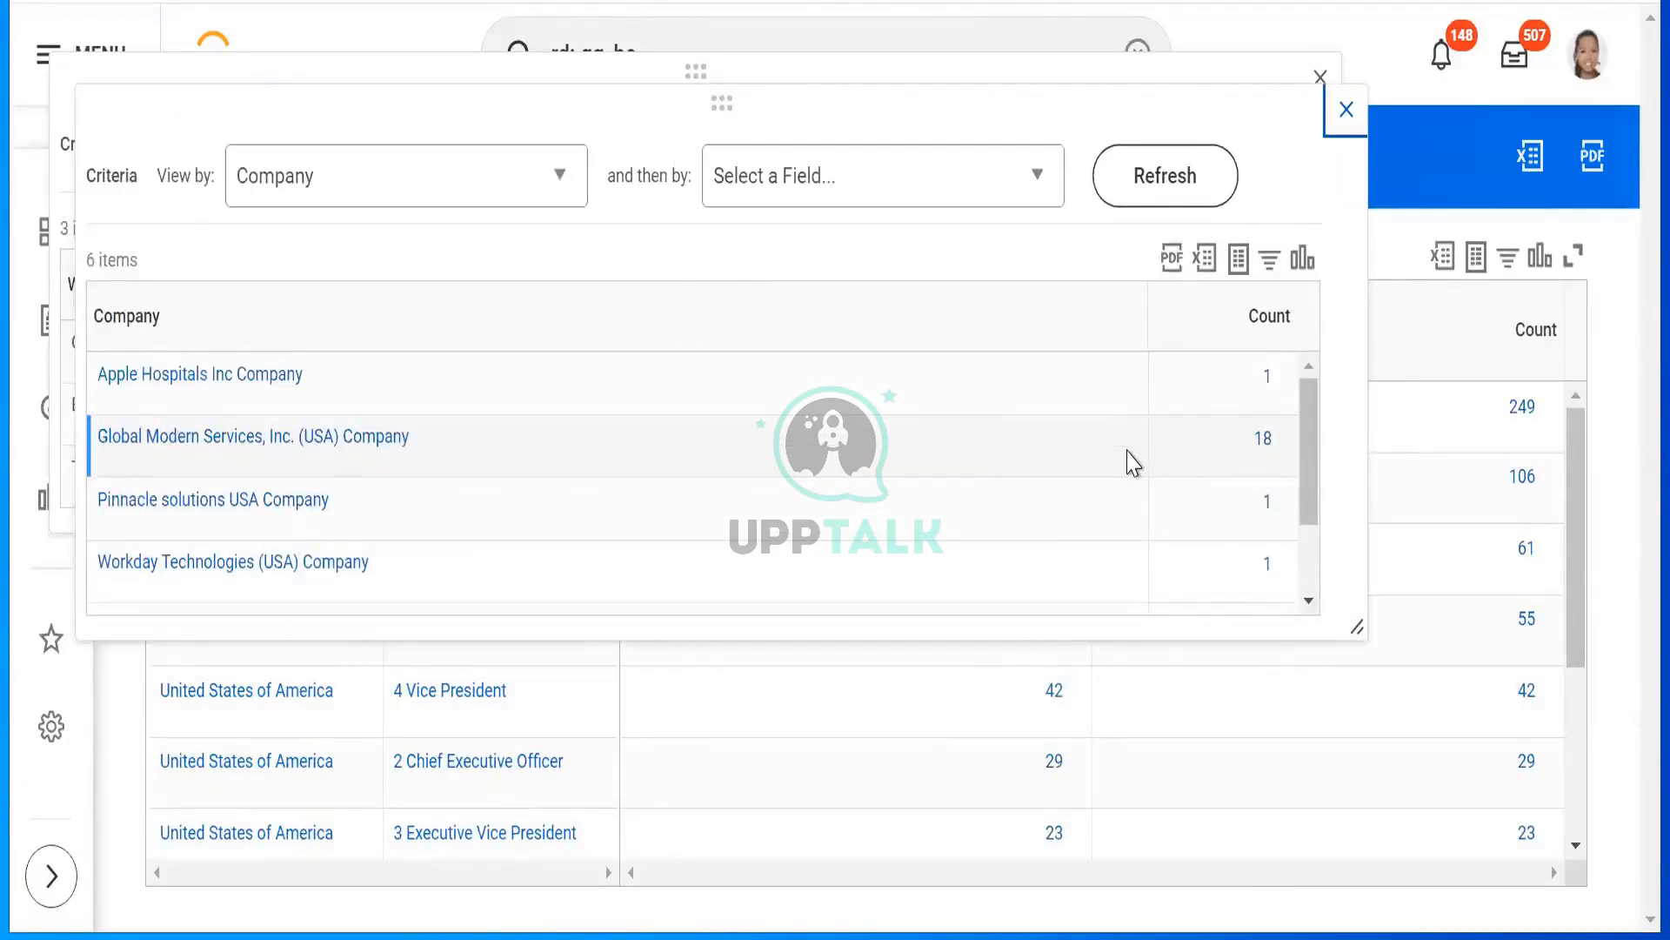
# View the Global Modern Services, Inc. (USA) Company count by Supervisory Organization - Primary Position and close the drill-down windows.
pyautogui.click(1282, 377)
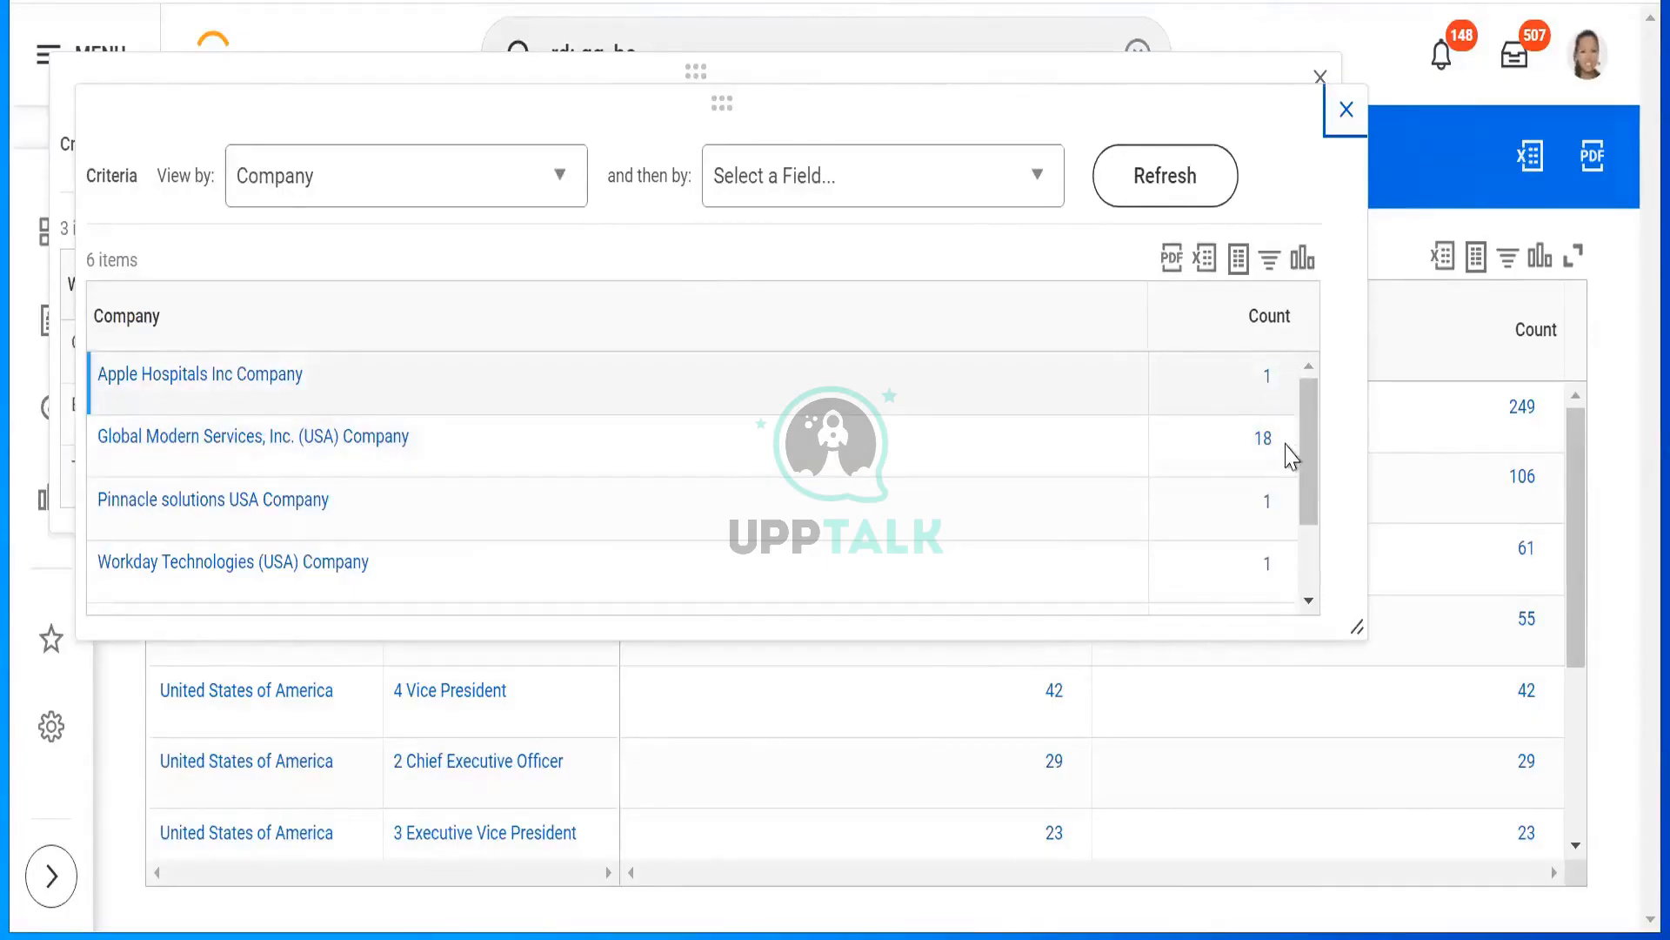
pyautogui.click(1285, 459)
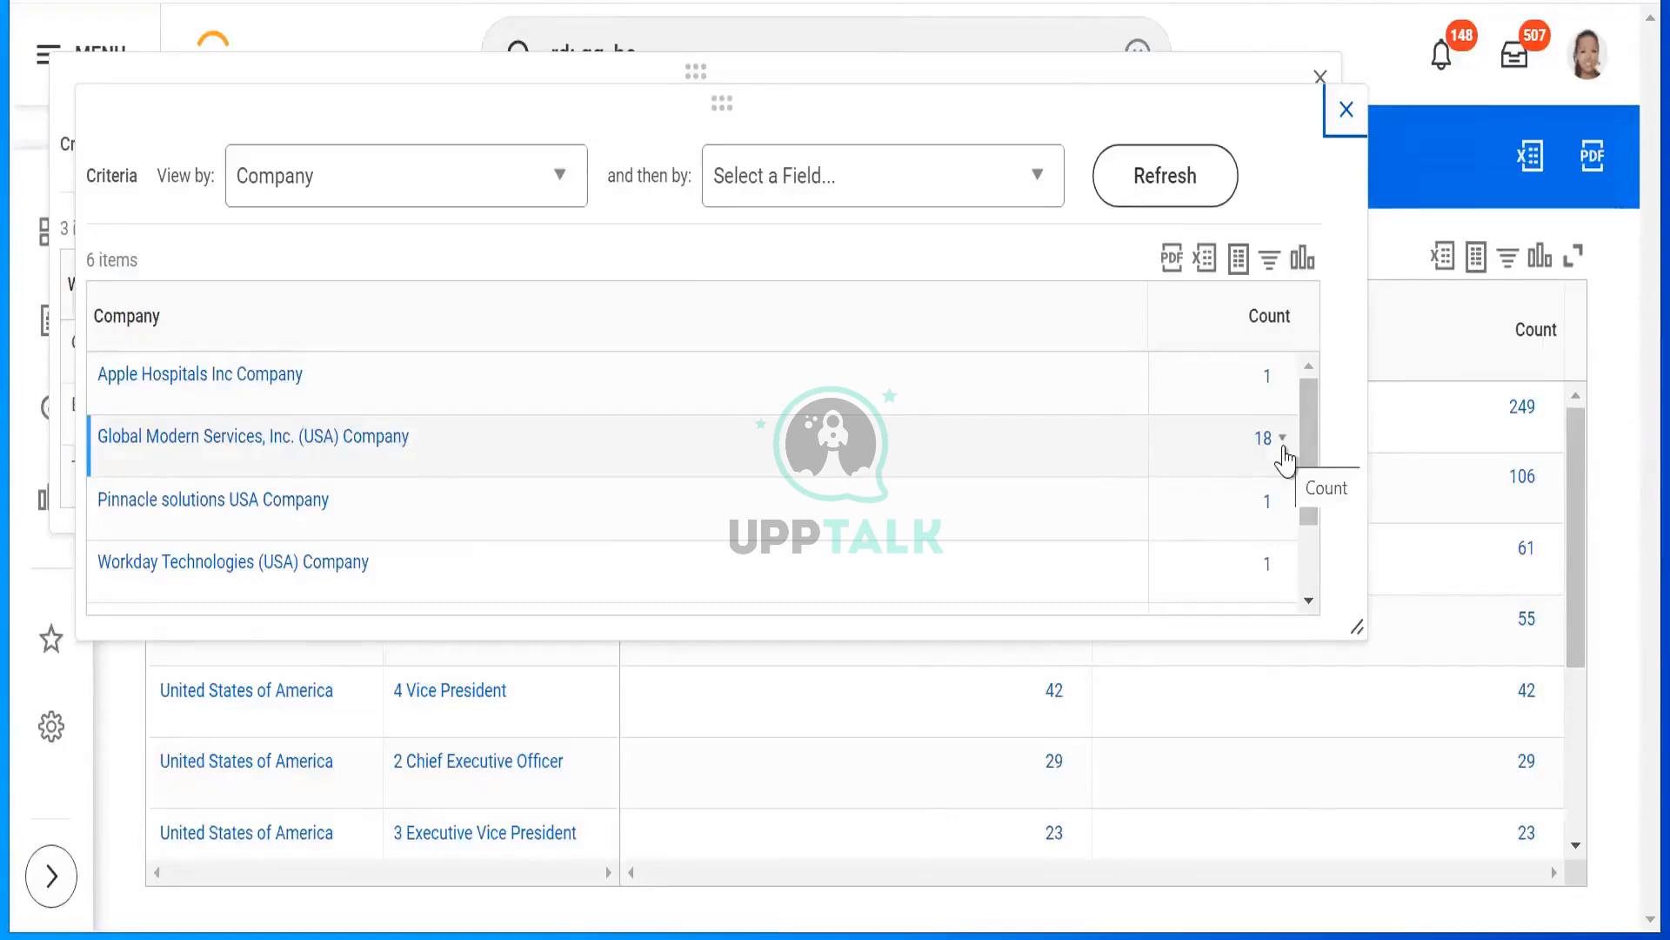
pyautogui.click(1283, 439)
pyautogui.click(1283, 438)
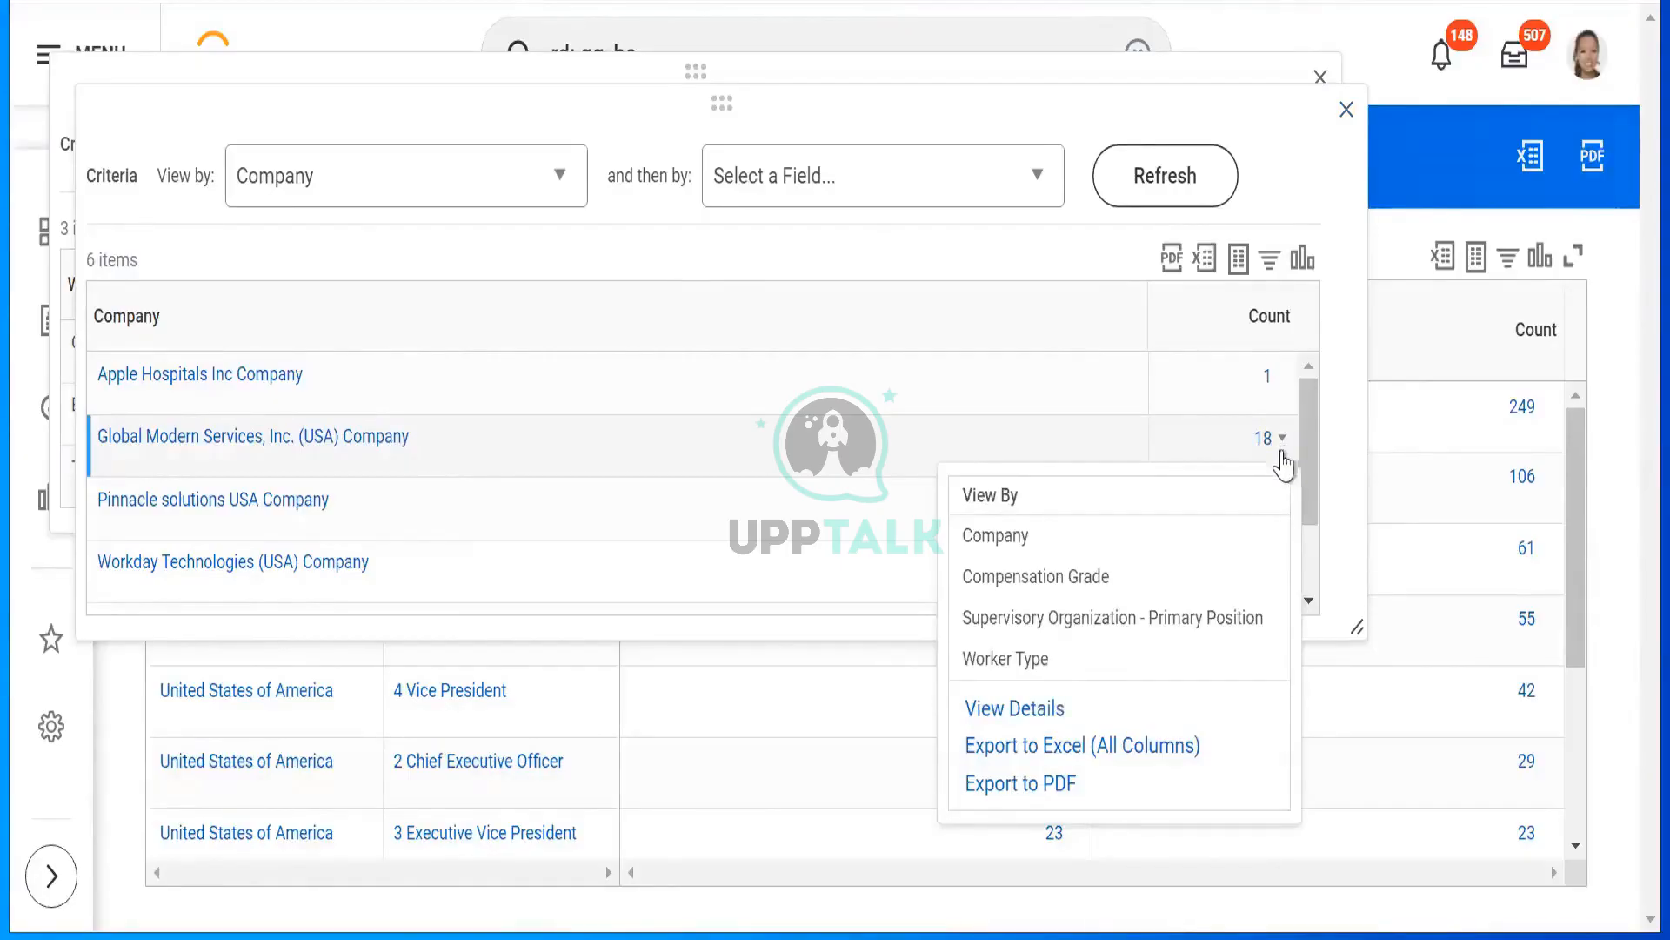
pyautogui.click(1219, 619)
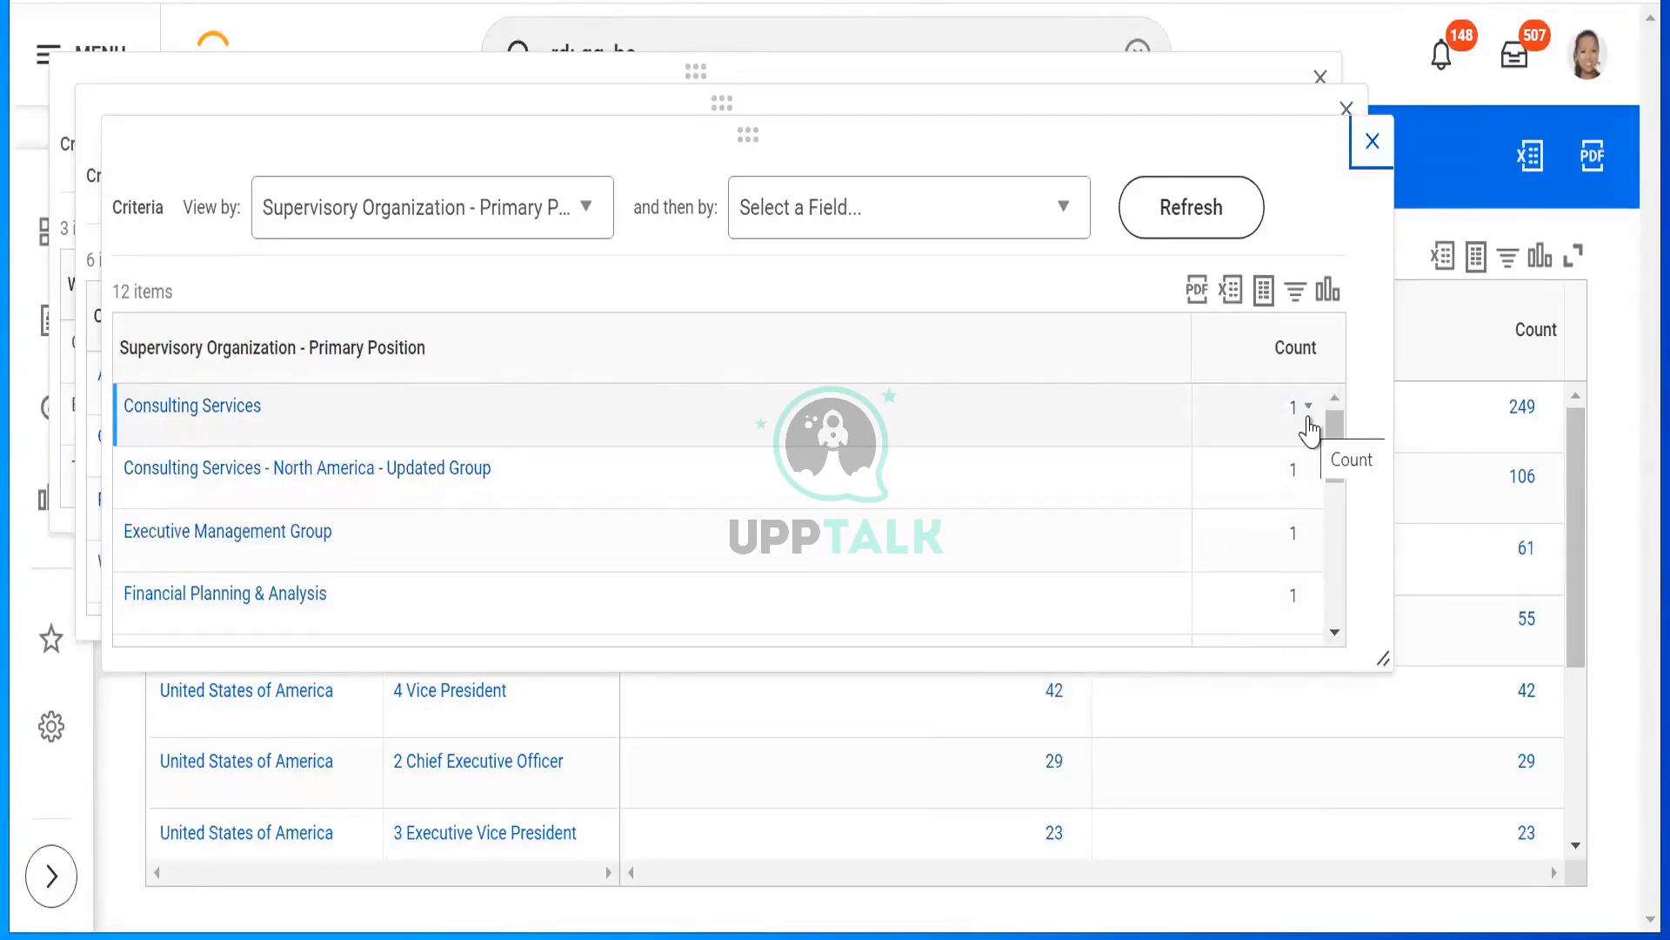
pyautogui.click(1373, 142)
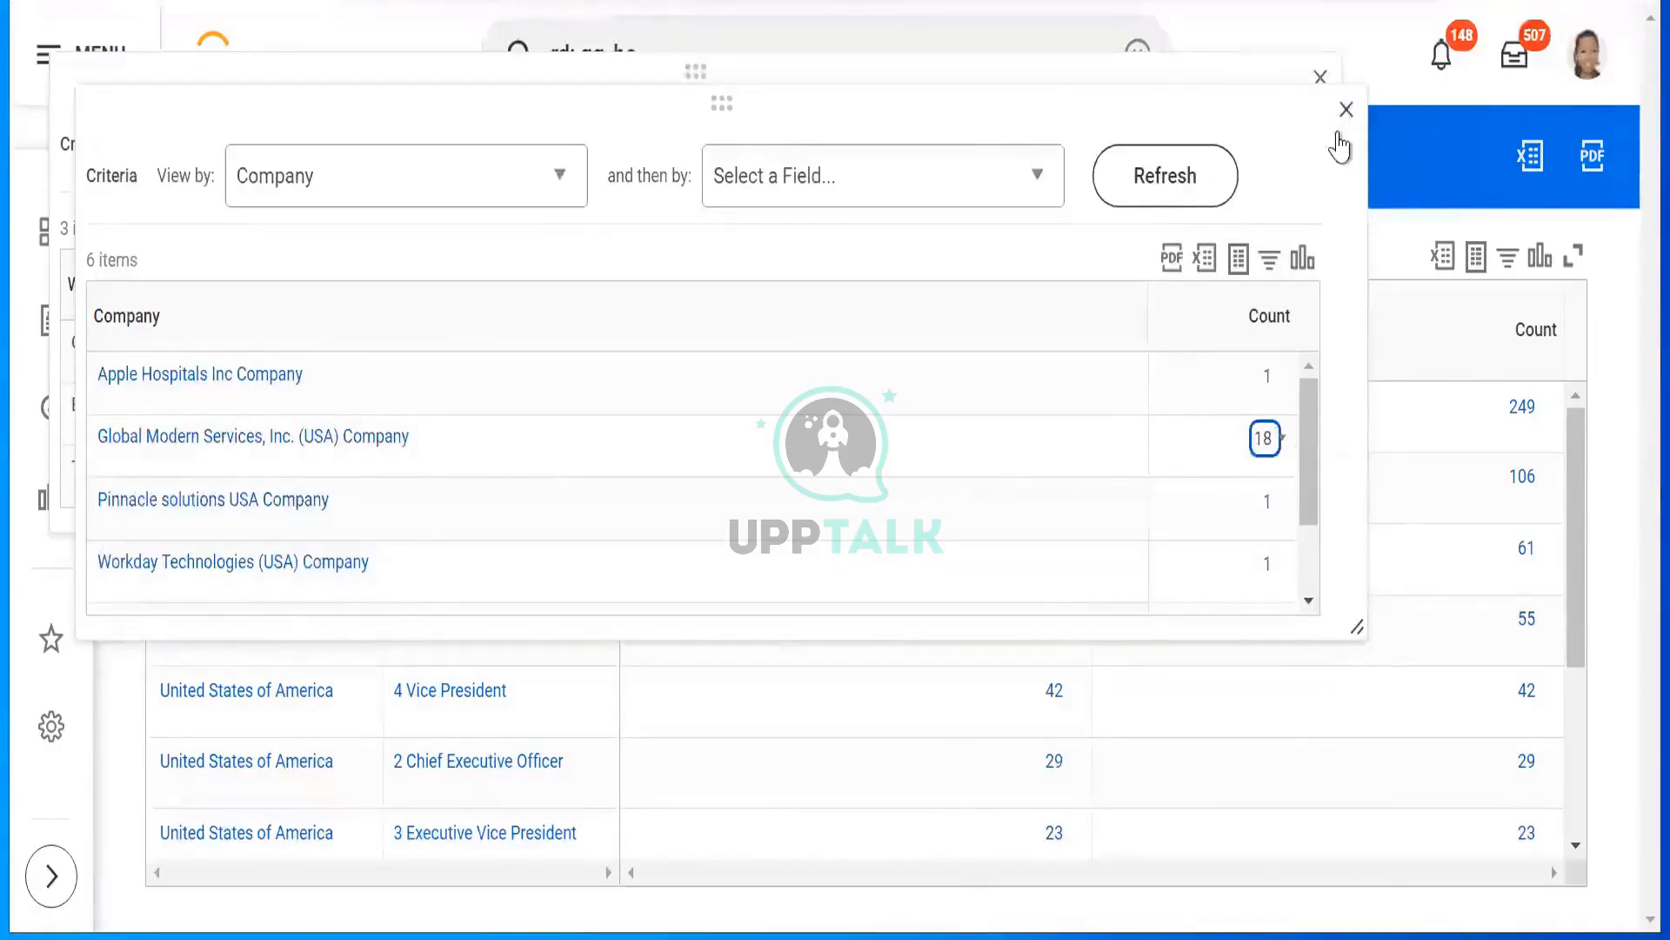
pyautogui.click(1346, 109)
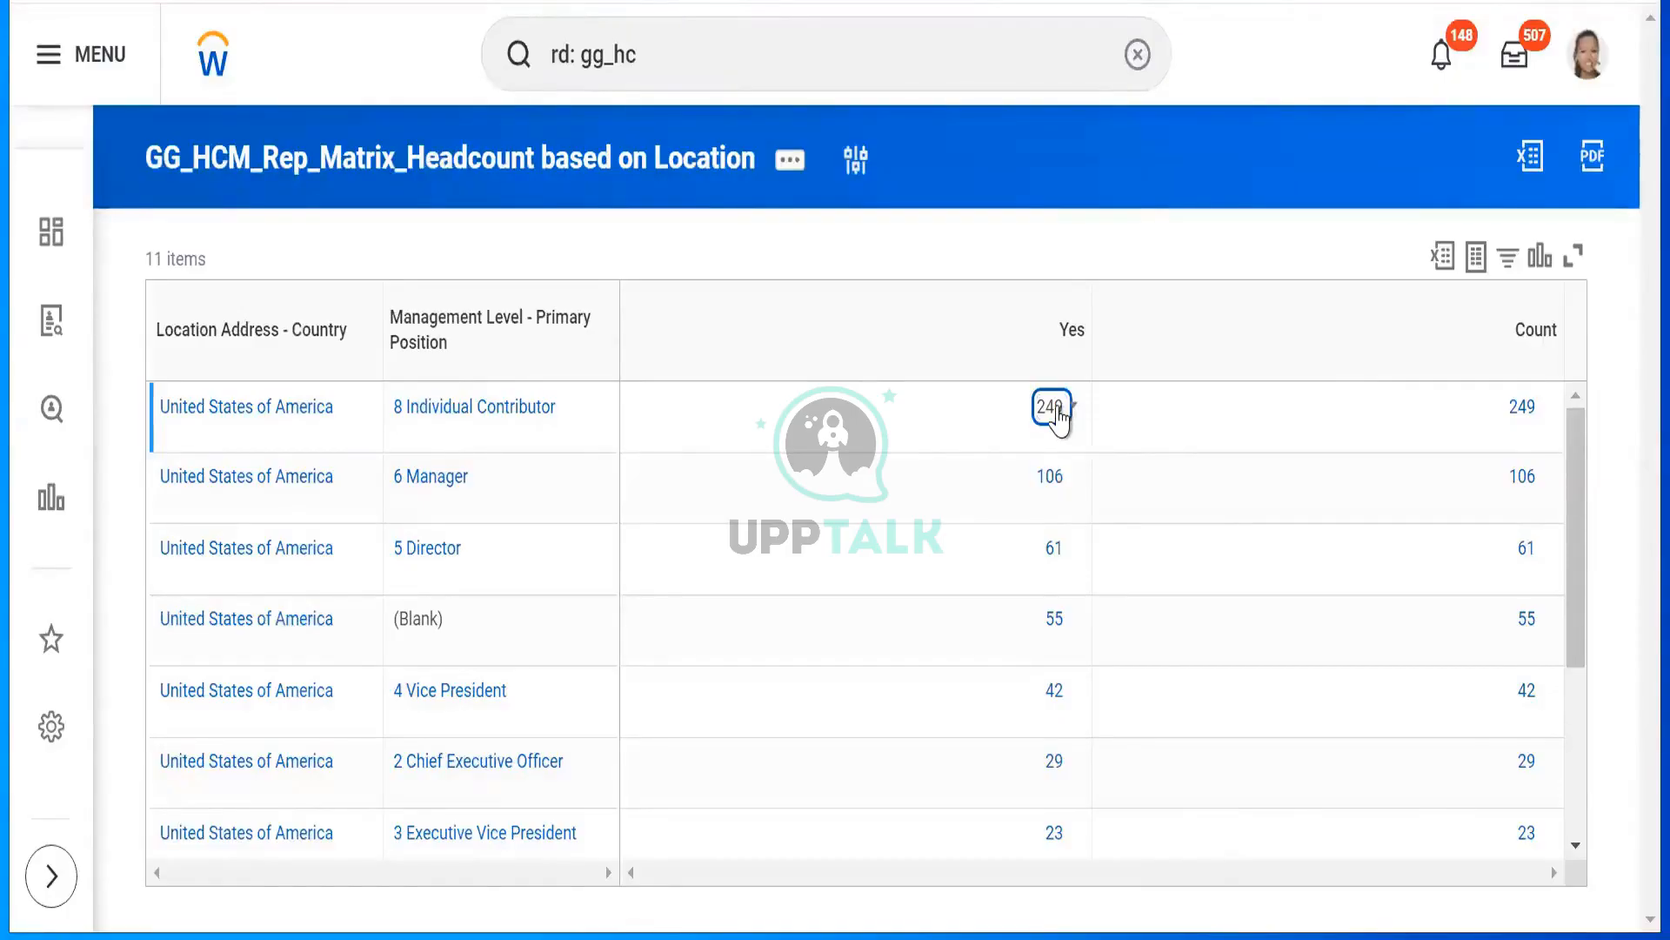
# Open the details behind the active headcount of United States 8 Individual Contributor workers.
pyautogui.click(1056, 411)
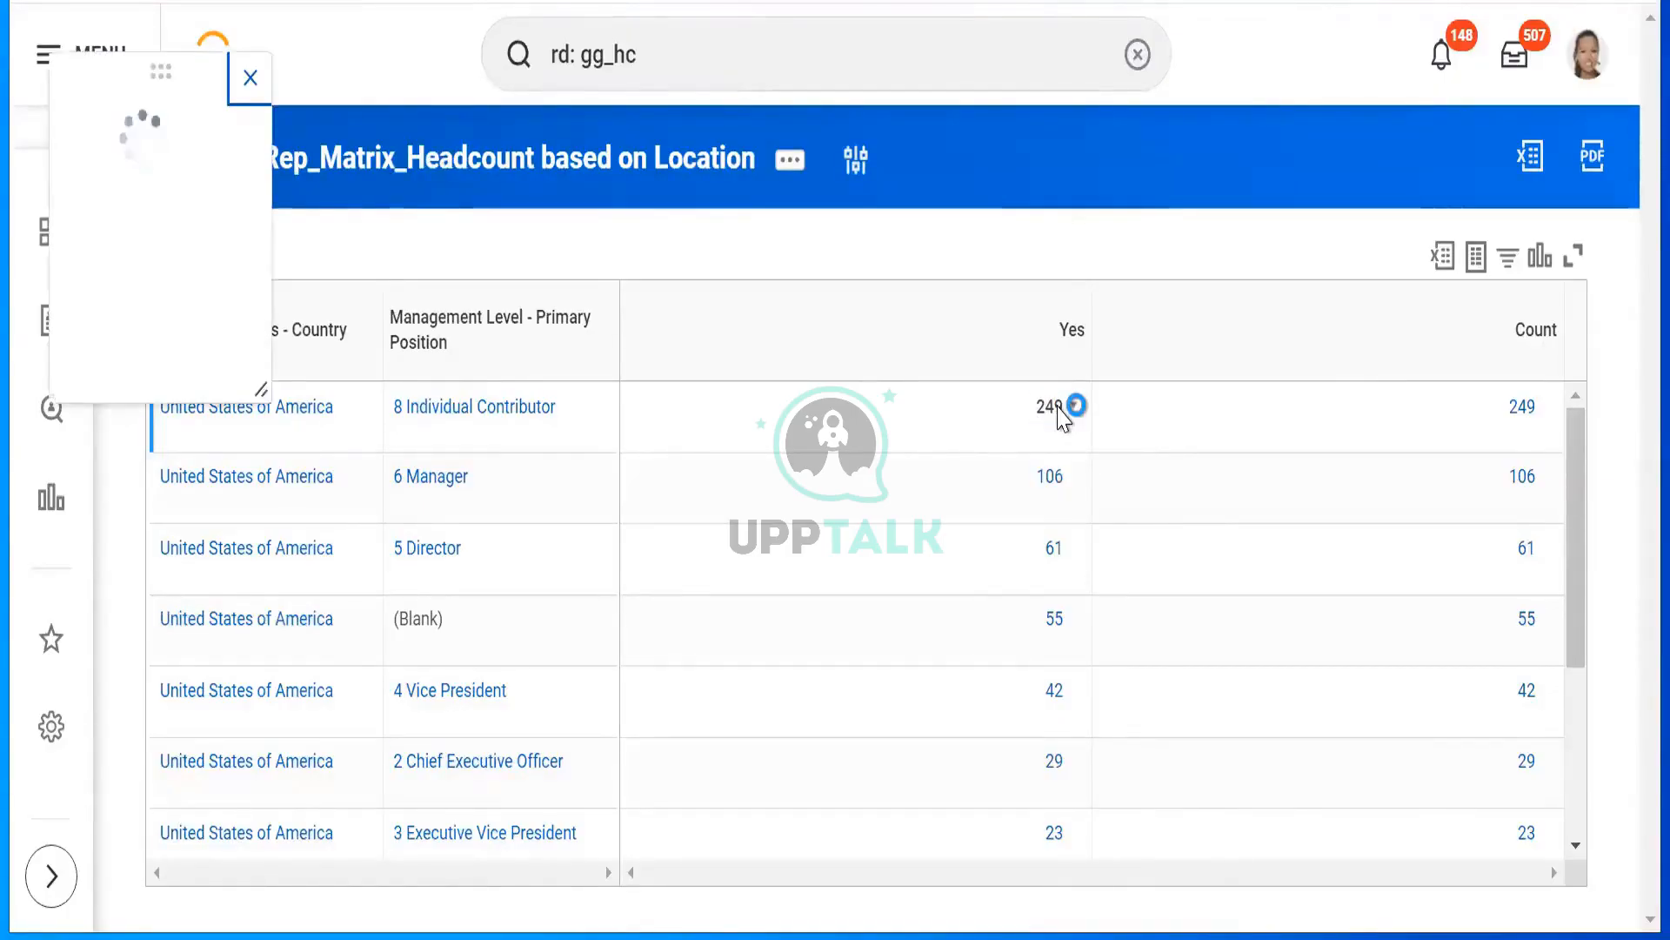